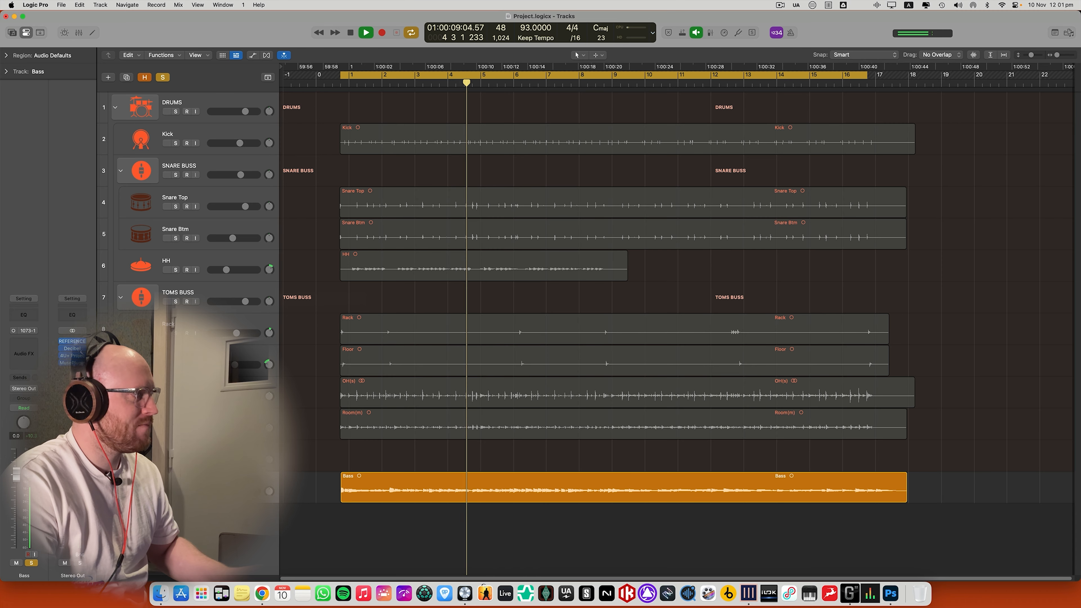
Stop playback, open the Bass region in iZotope RX 10 for editing, and briefly overlay the waveform on its spectrogram
key("space")
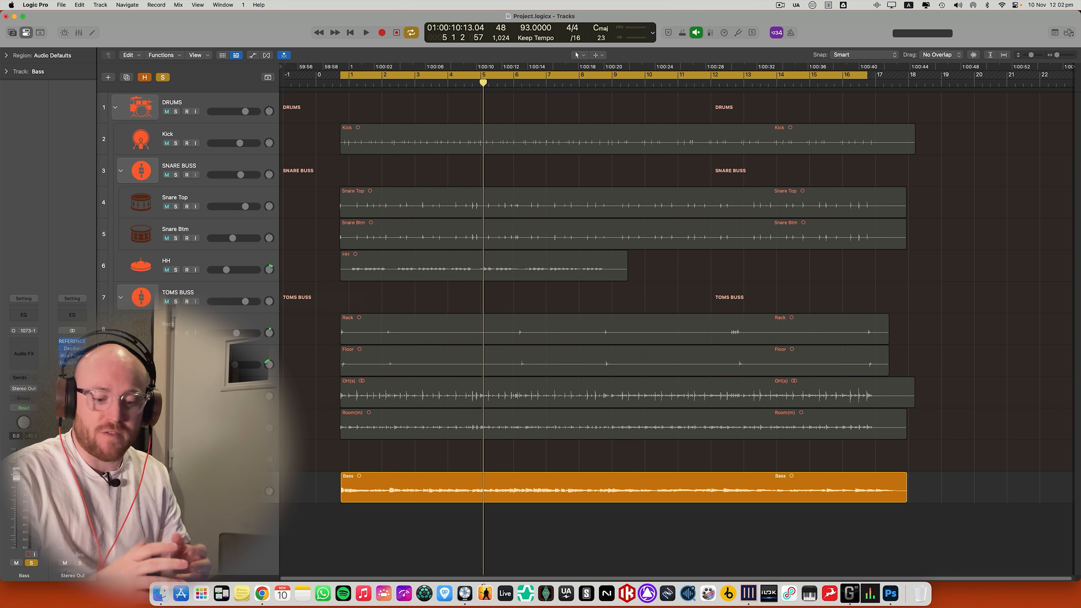
left_click(370, 481)
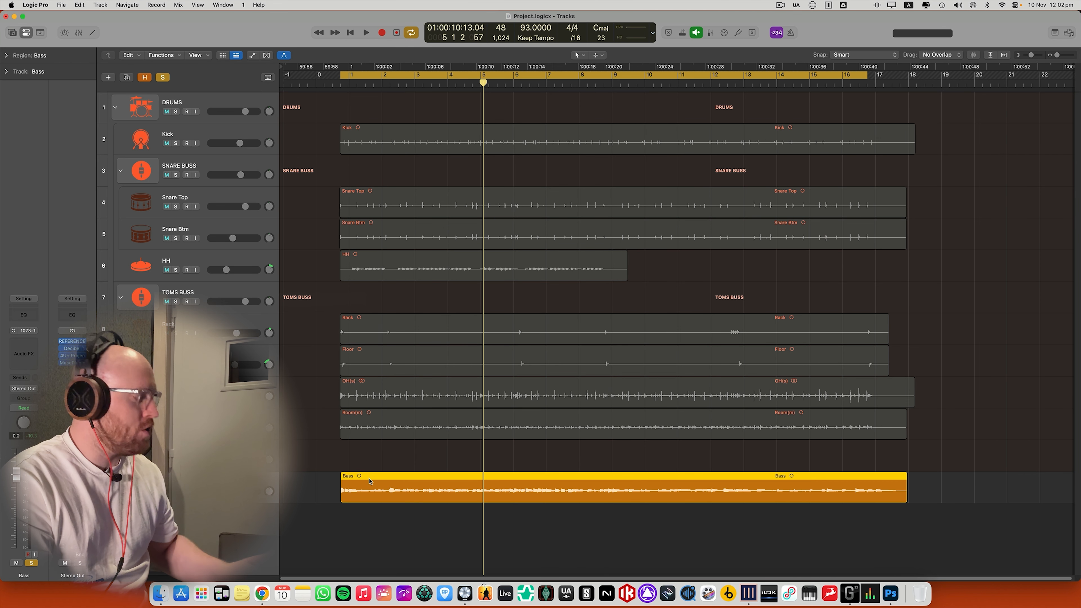
key("shift+w")
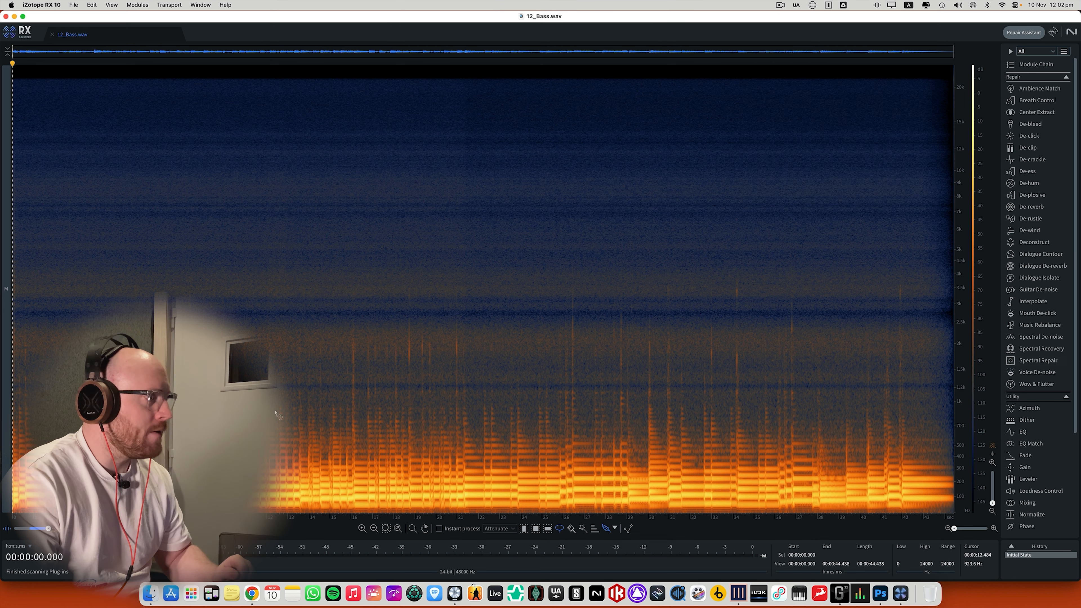
left_click_drag(49, 529, 37, 529)
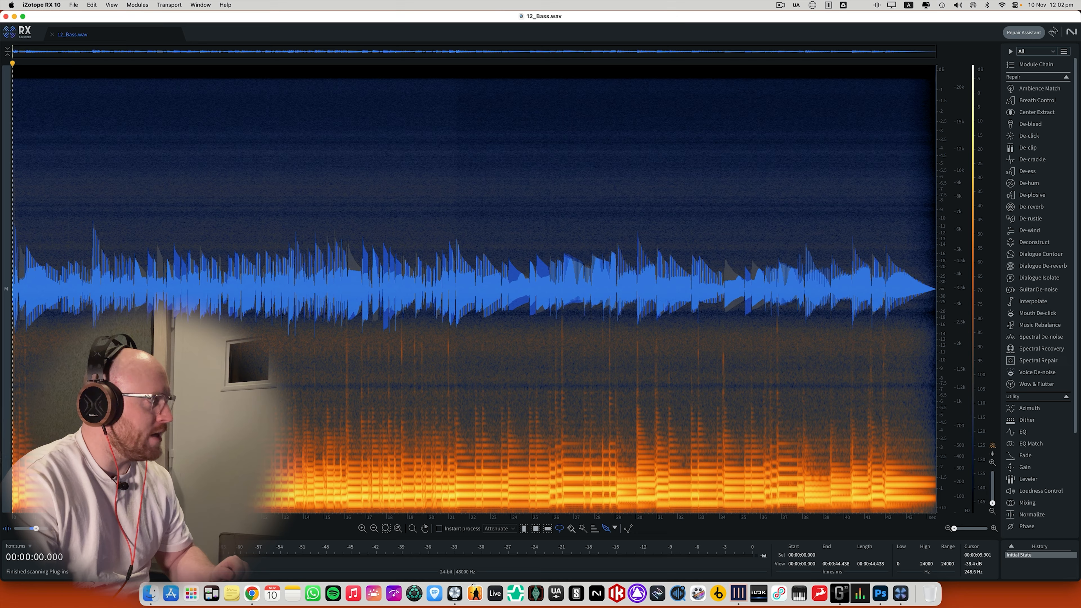
left_click_drag(42, 529, 52, 529)
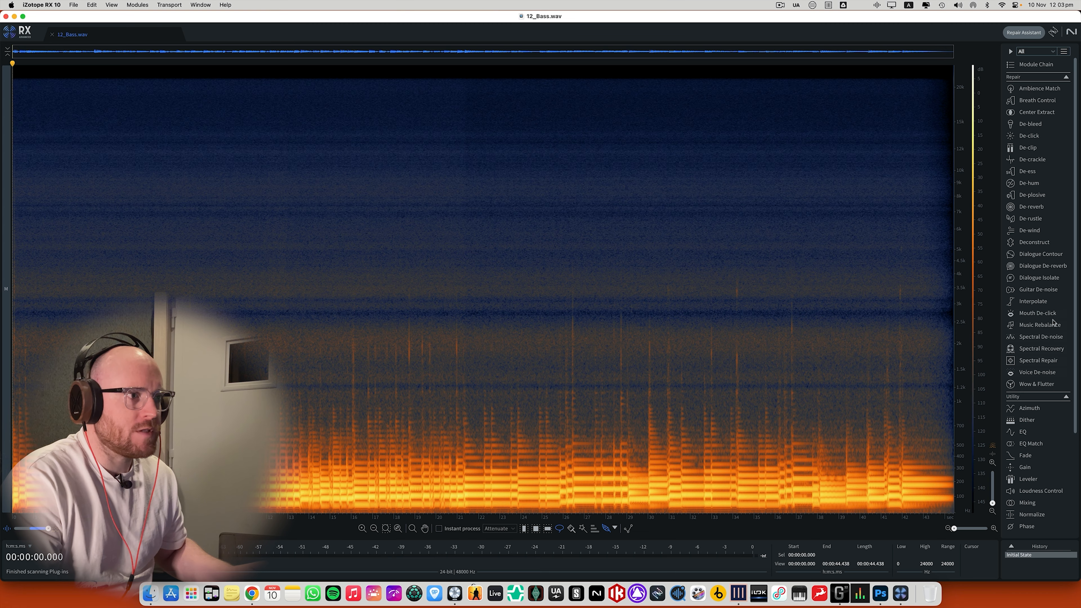
Open the Spectral De-noise module and examine the start and end of the bass recording for a noise-only passage
left_click(1039, 341)
left_click_drag(502, 275, 784, 257)
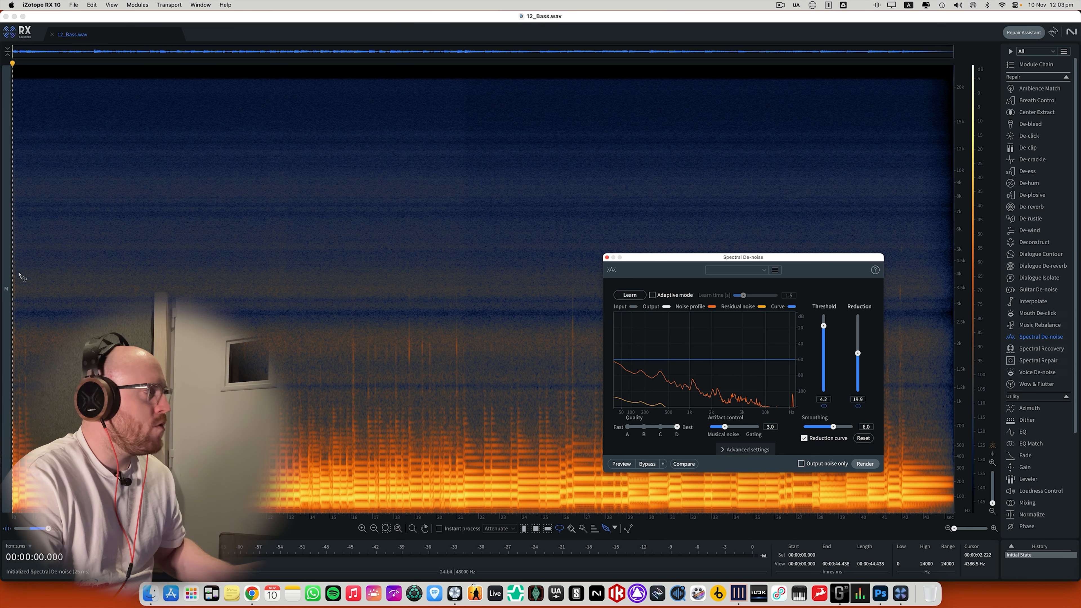
scroll(92, 243, "up", 5)
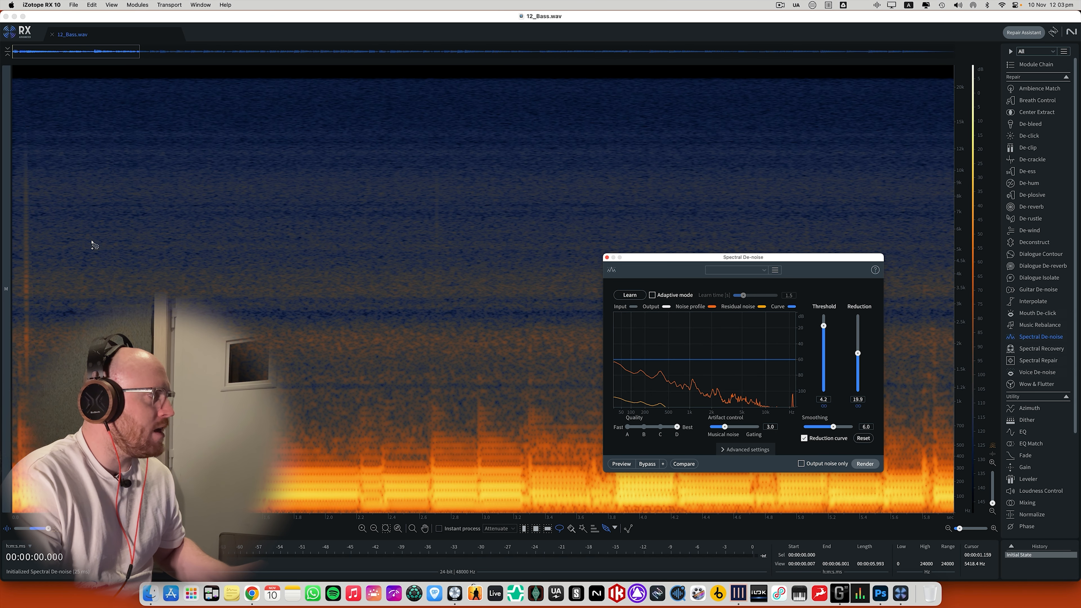
scroll(90, 243, "up", 5)
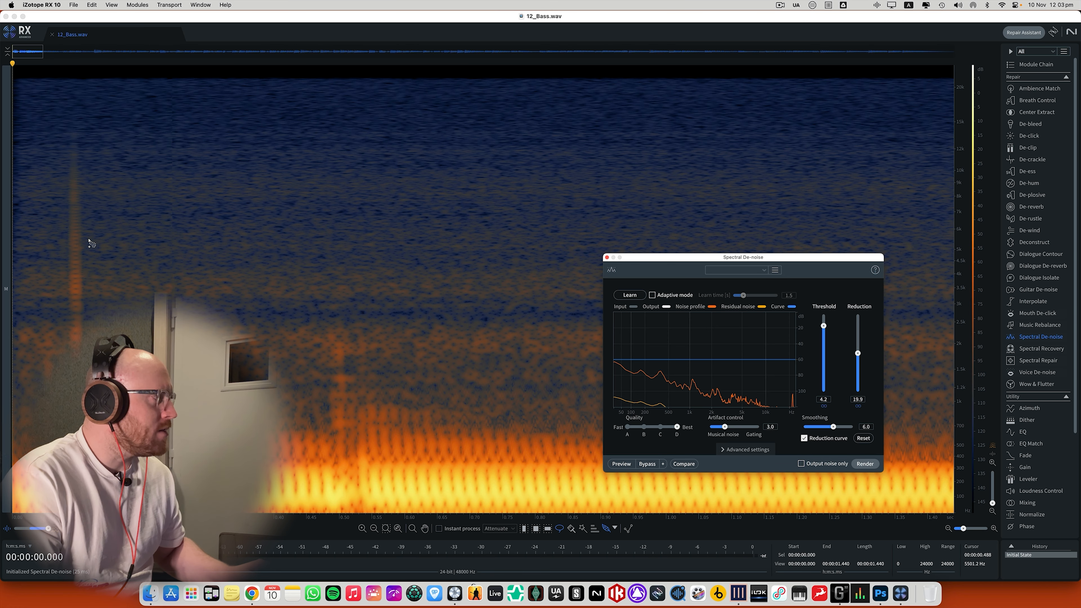
scroll(90, 243, "down", 10)
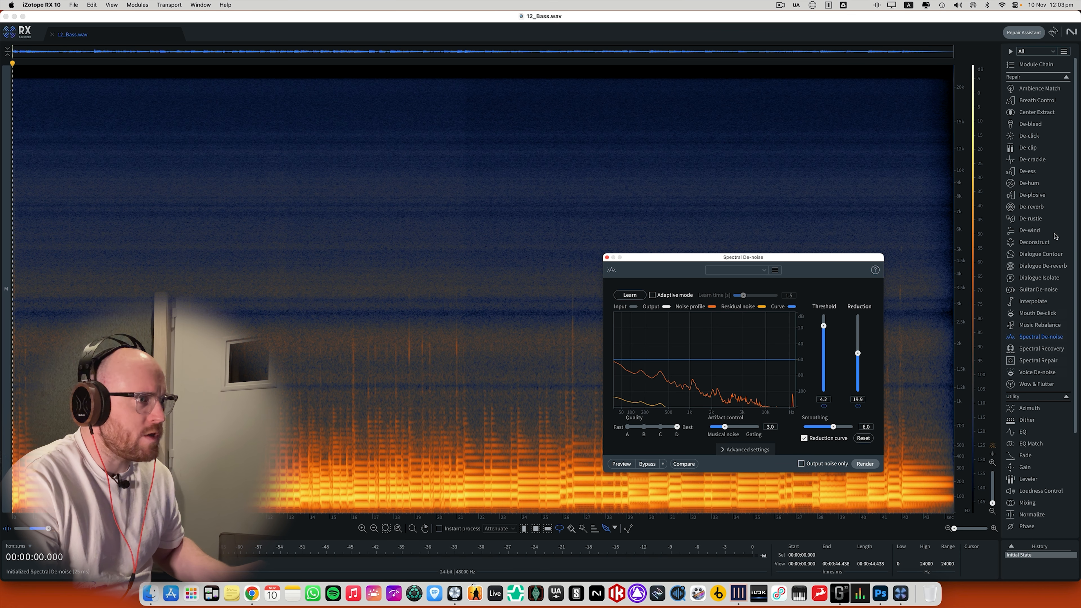
scroll(940, 283, "up", 3)
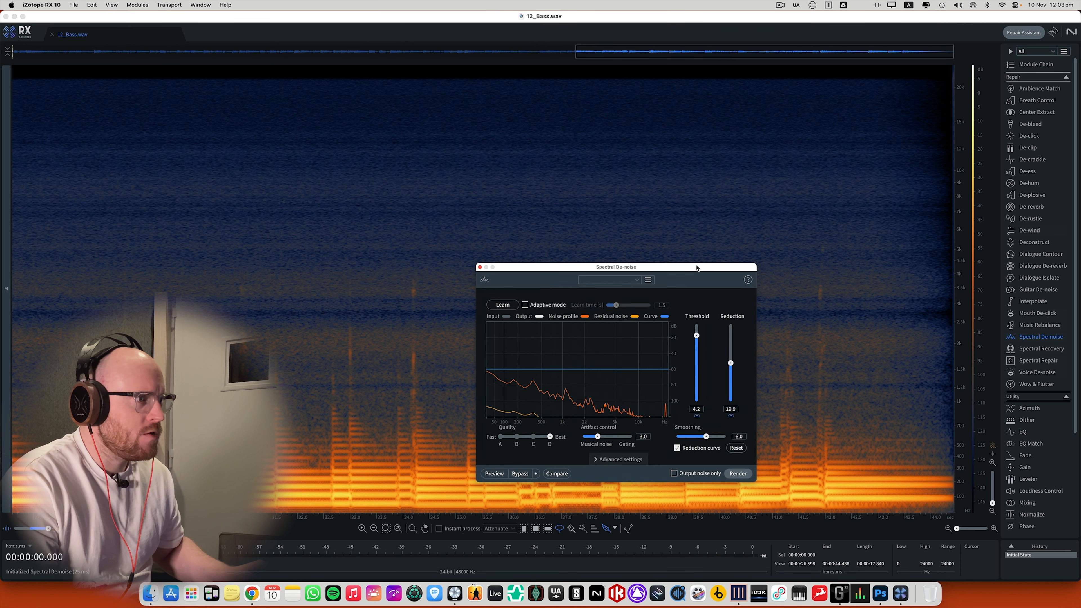
scroll(899, 290, "up", 2)
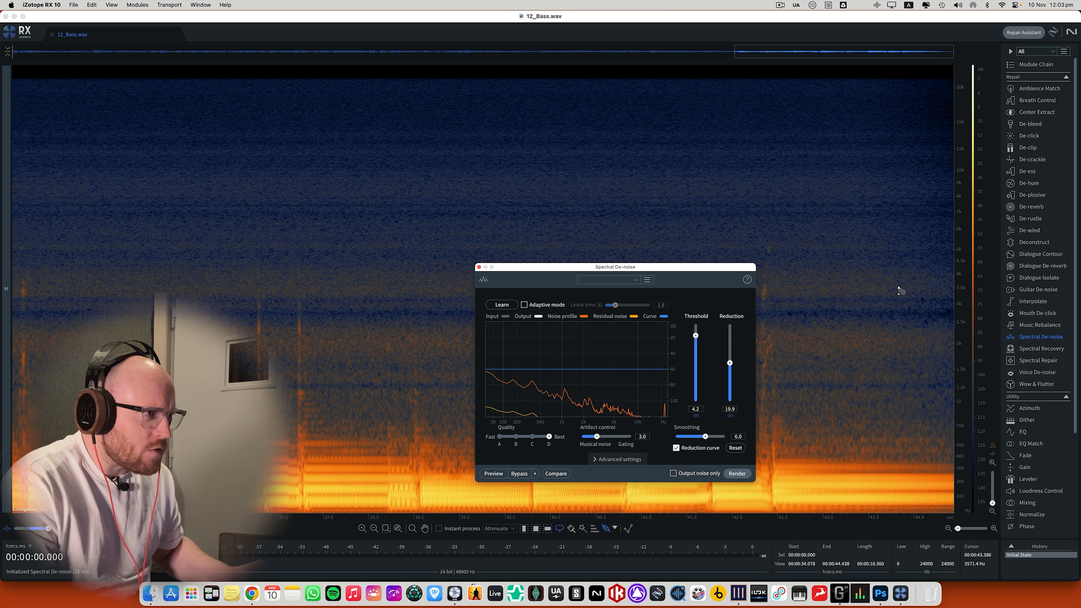
scroll(900, 290, "right", 2)
scroll(889, 289, "down", 5)
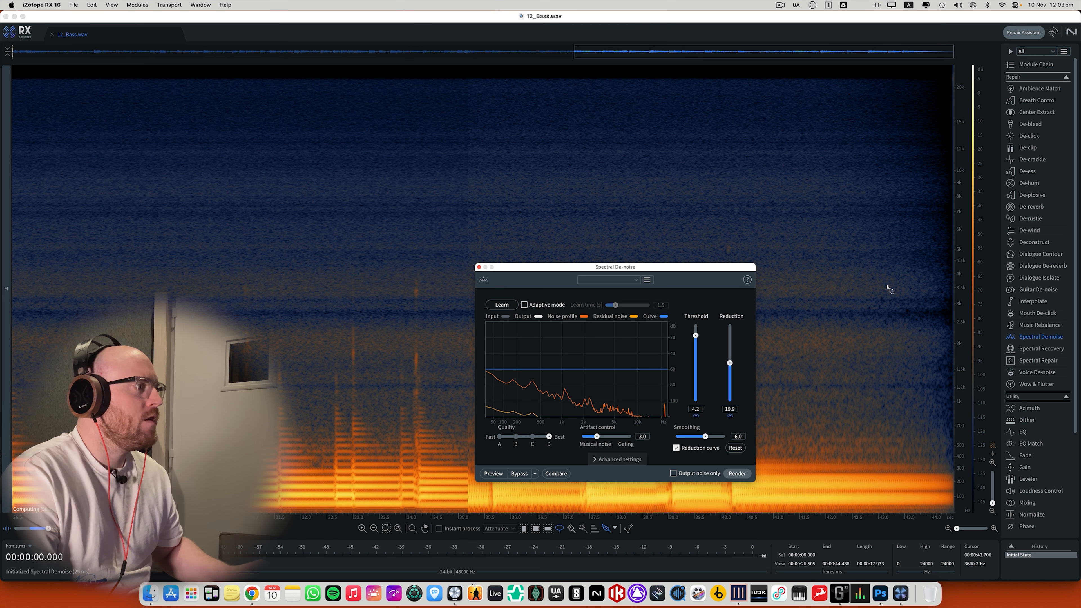
scroll(851, 281, "down", 2)
Select the band from about 3.9 kHz to 22 kHz across the whole file and learn it as the noise profile
left_click_drag(537, 278, 578, 293)
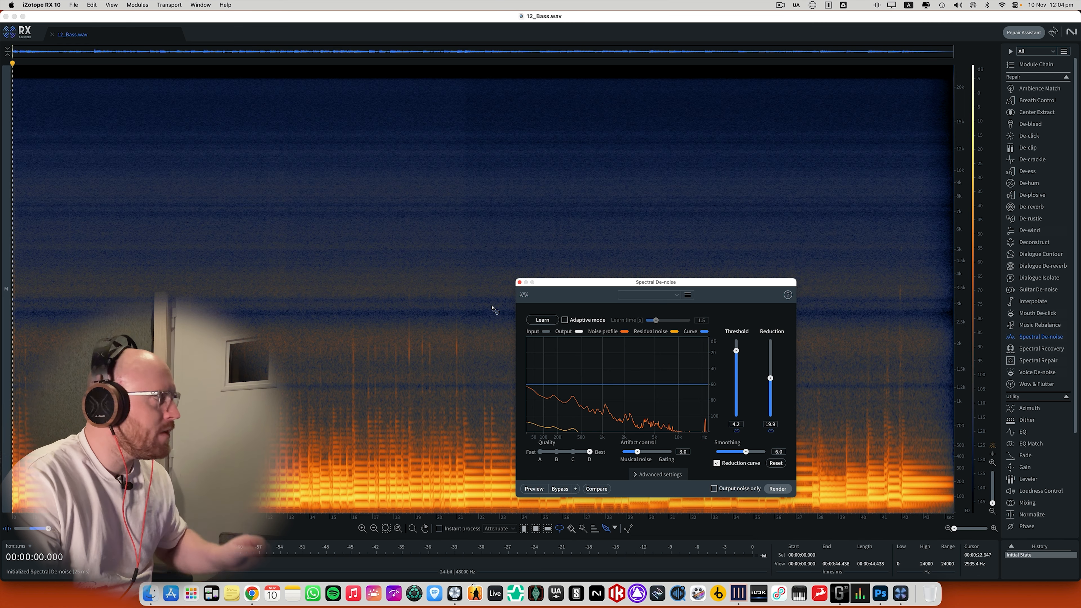
key("f")
left_click_drag(396, 75, 419, 275)
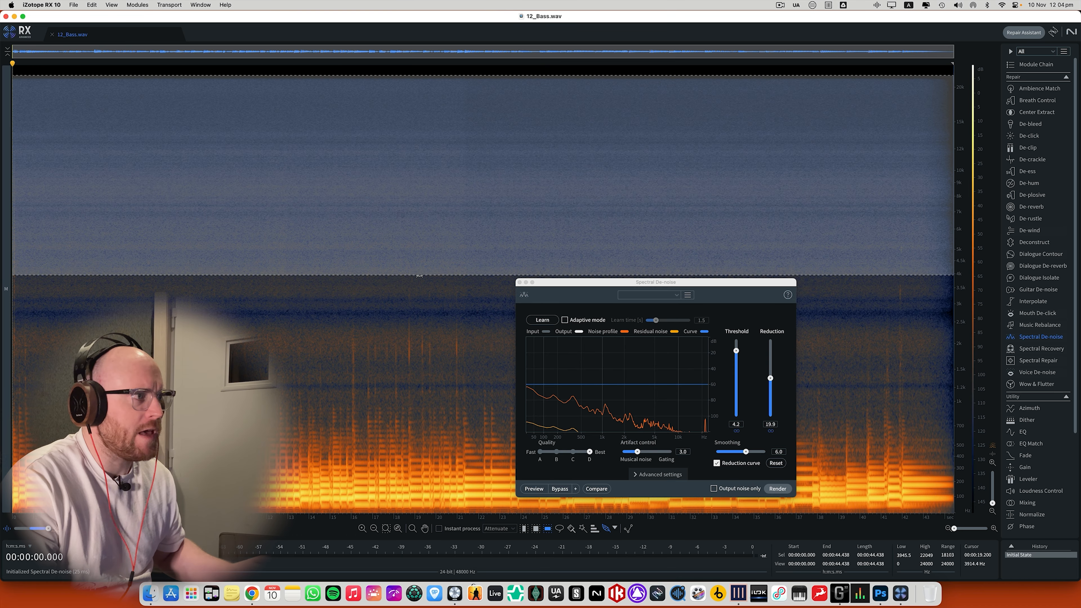
left_click(538, 320)
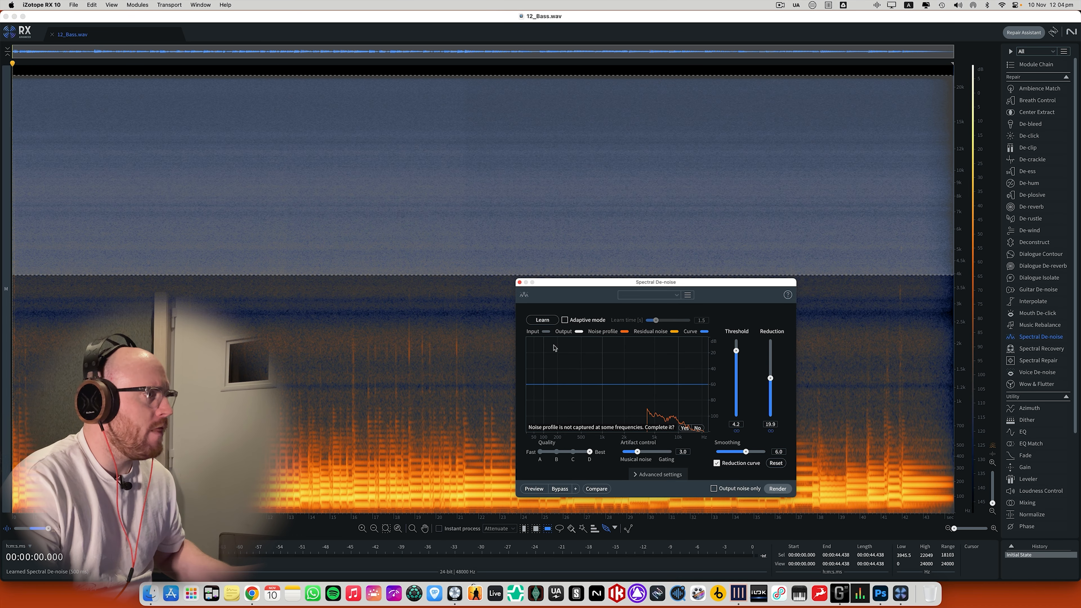
Render Spectral De-noise over the entire bass file, then clear the selection
key("super+a")
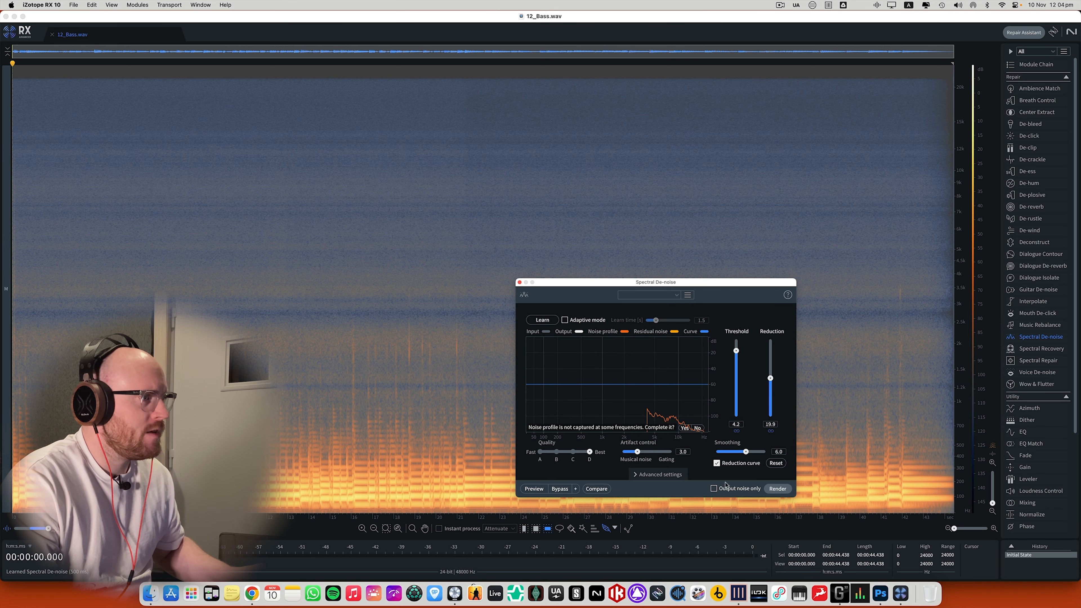
left_click(777, 488)
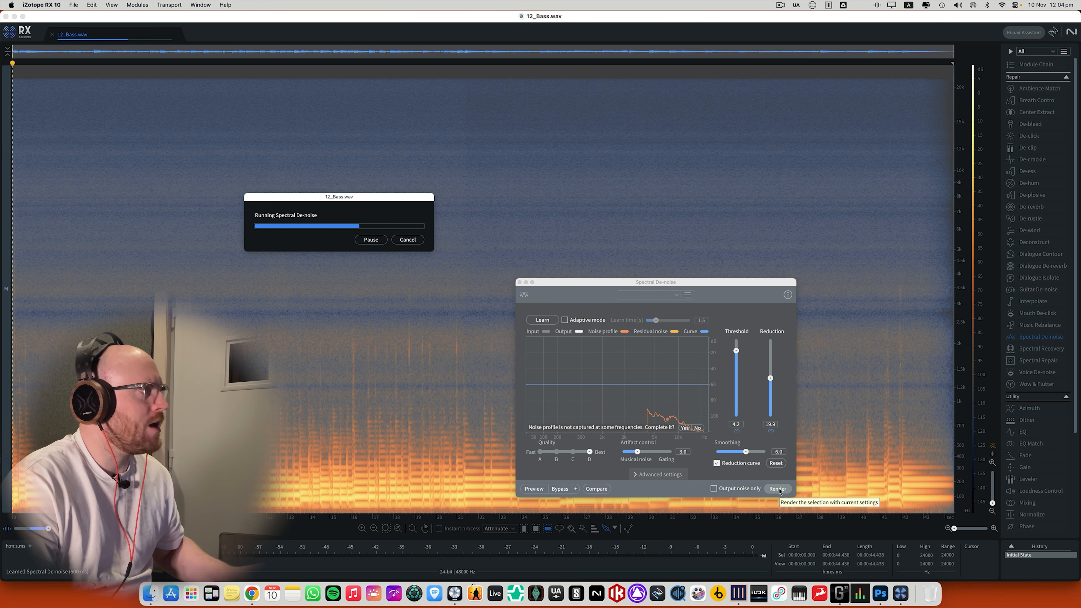
left_click(475, 263)
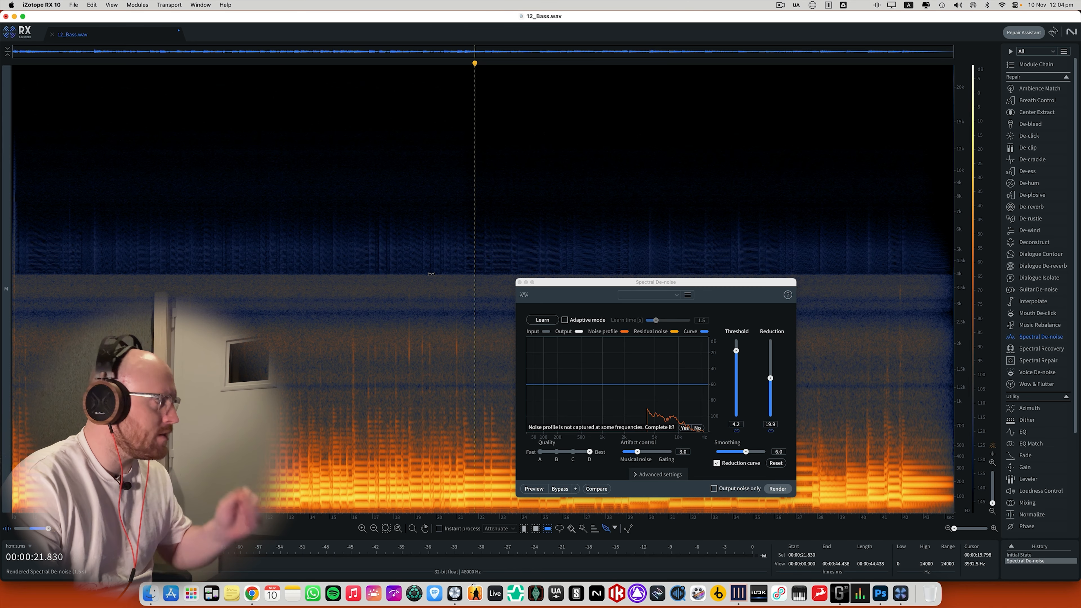
Brush-select a vertical strip at about 11.2–11.6 s, from about 914 Hz to 14 kHz, and learn it as the noise profile
scroll(233, 350, "up", 2)
scroll(233, 350, "up", 2)
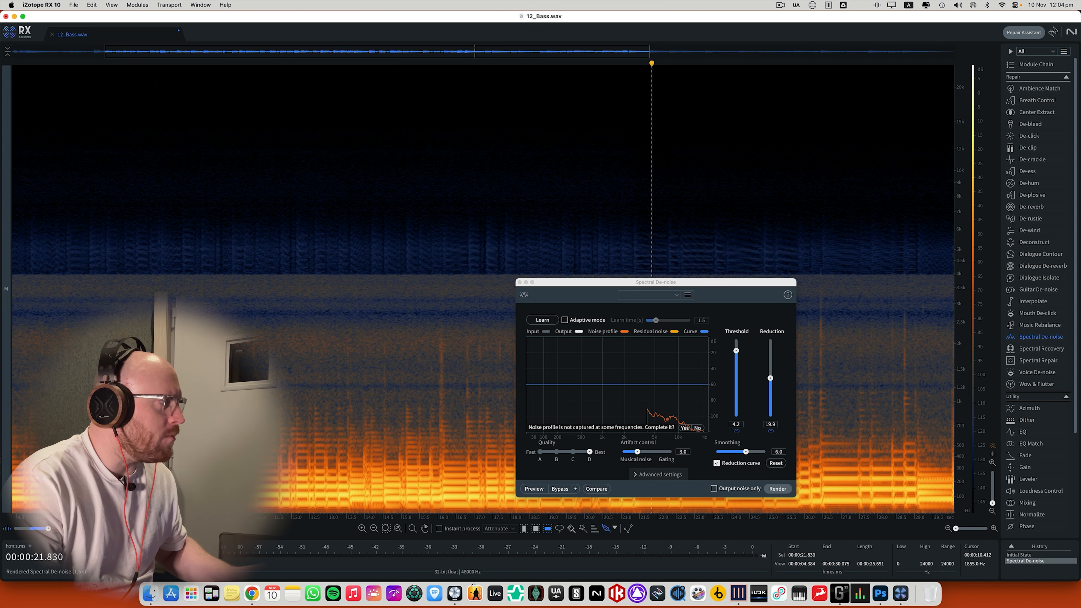
scroll(366, 355, "up", 3)
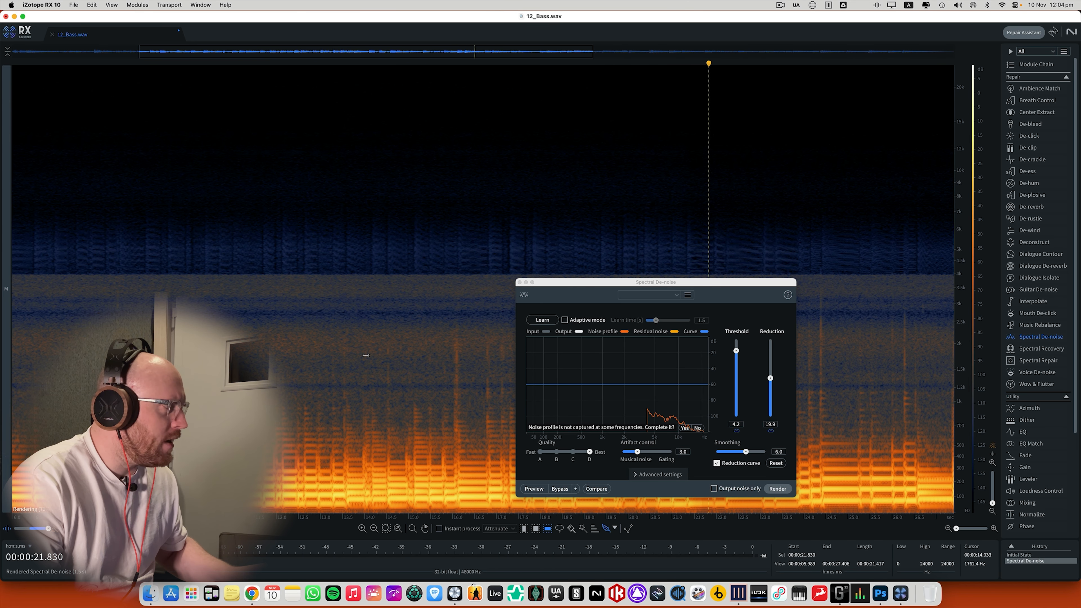
scroll(365, 355, "up", 2)
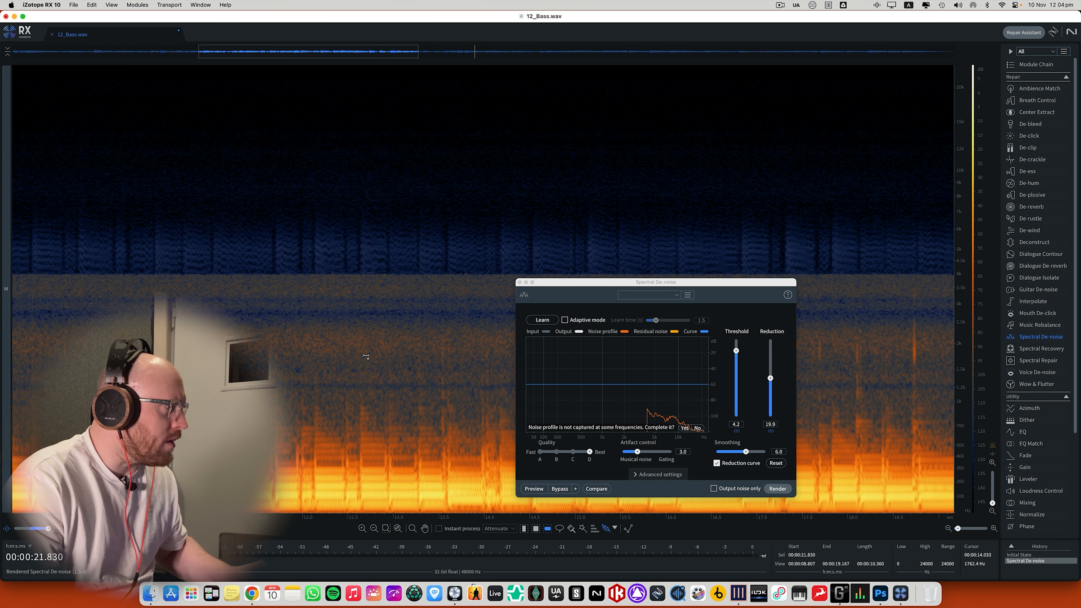
left_click(571, 528)
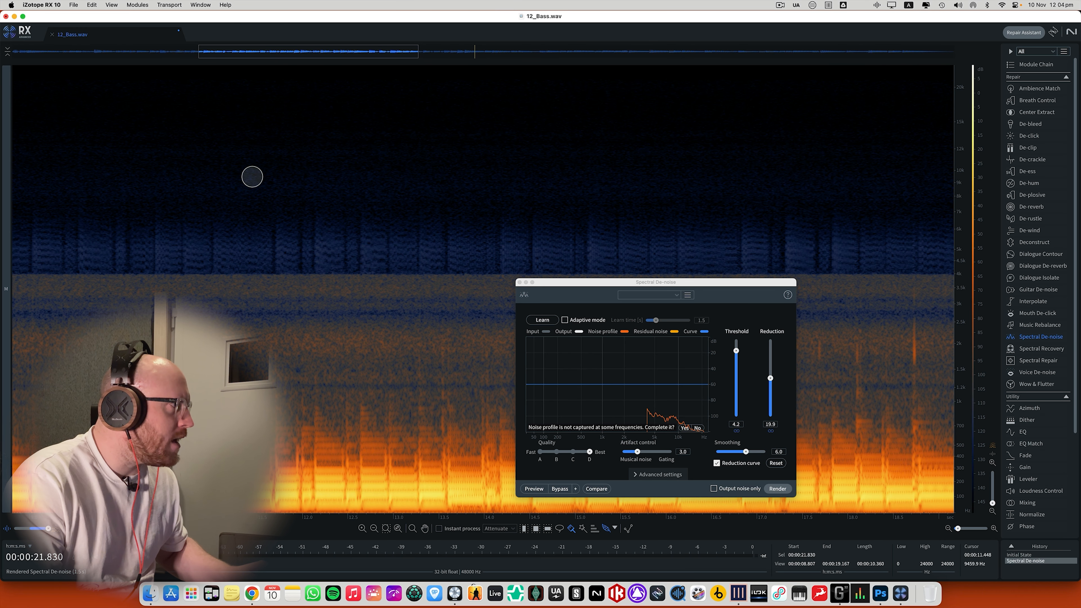
left_click_drag(251, 140, 248, 372)
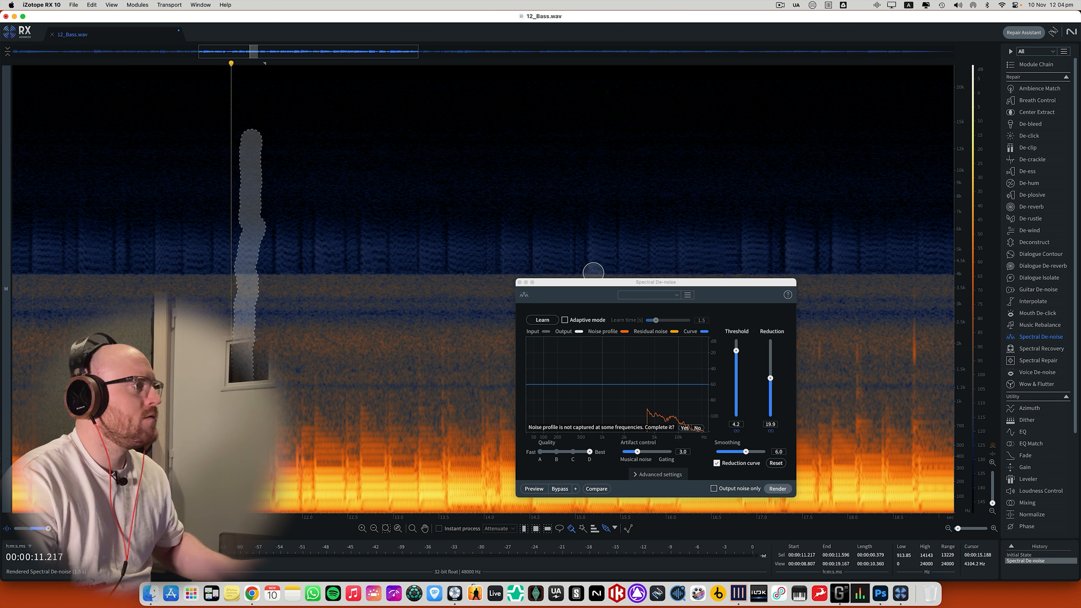
left_click(543, 320)
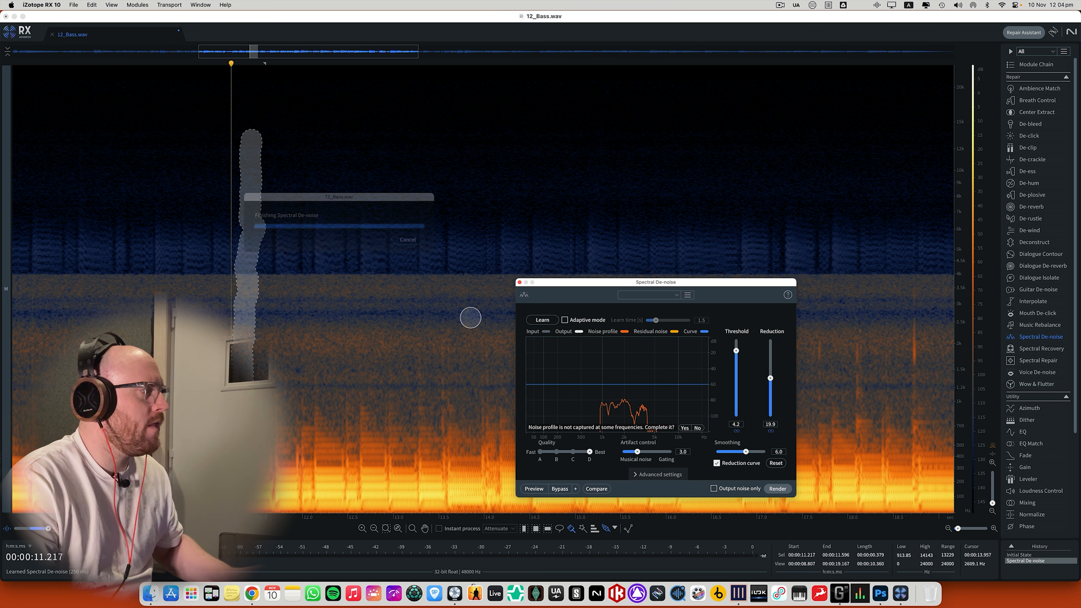
Render Spectral De-noise over the entire bass file with the newly learned profile and save the file
key("super+d")
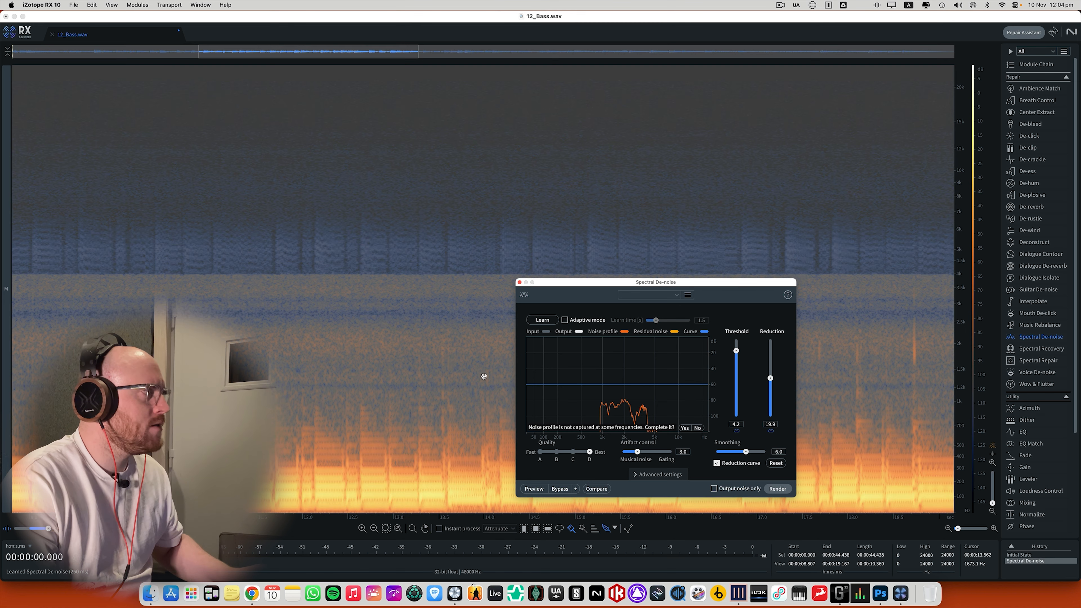
left_click(782, 489)
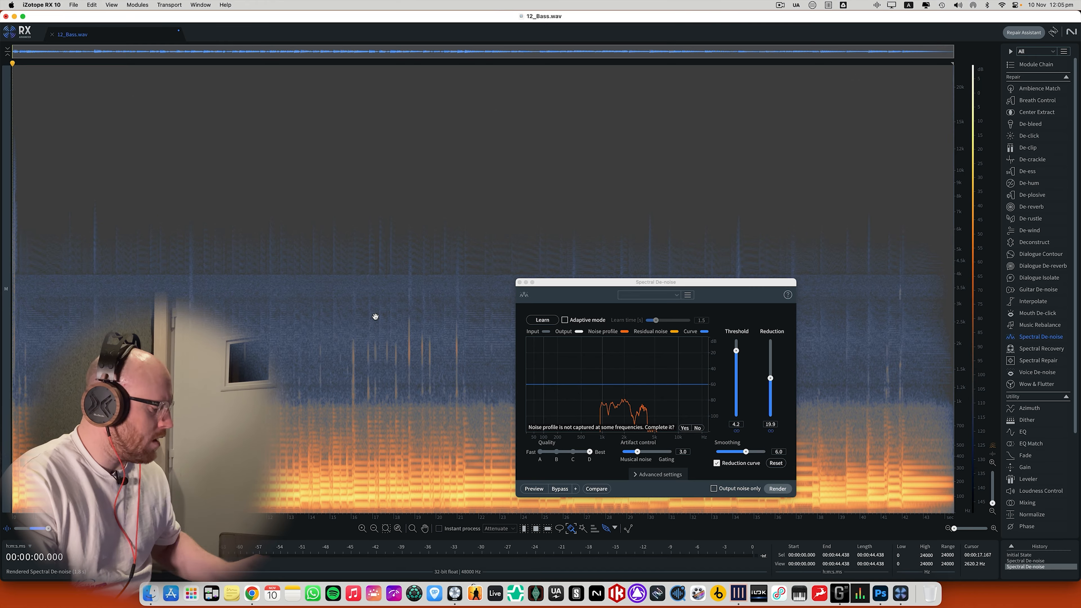
key("super+s")
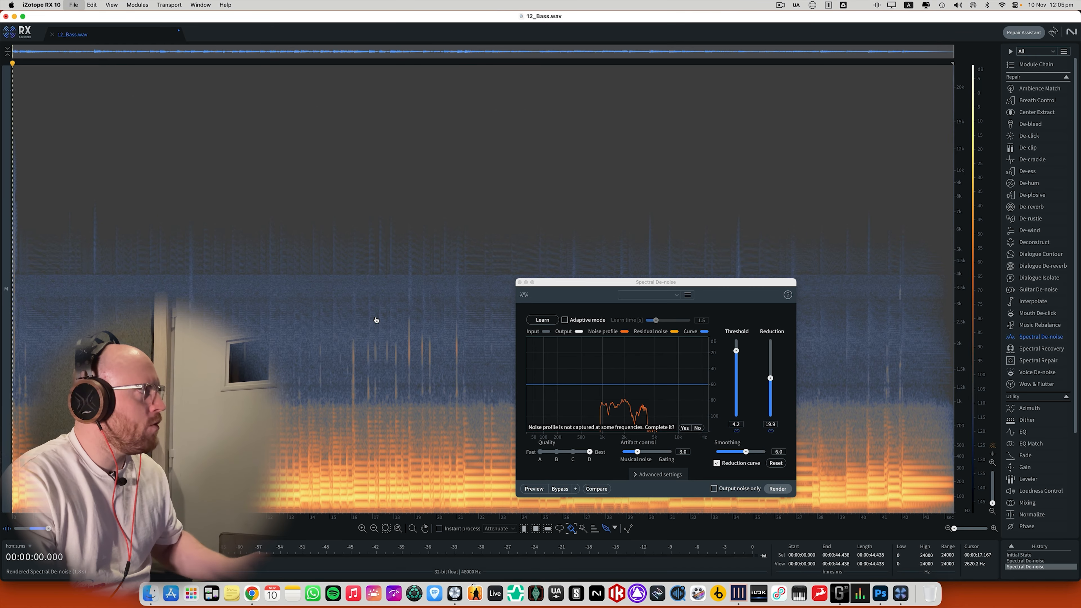
Switch to Logic Pro and play back the soloed Bass track to hear the denoised audio
key("super+Tab")
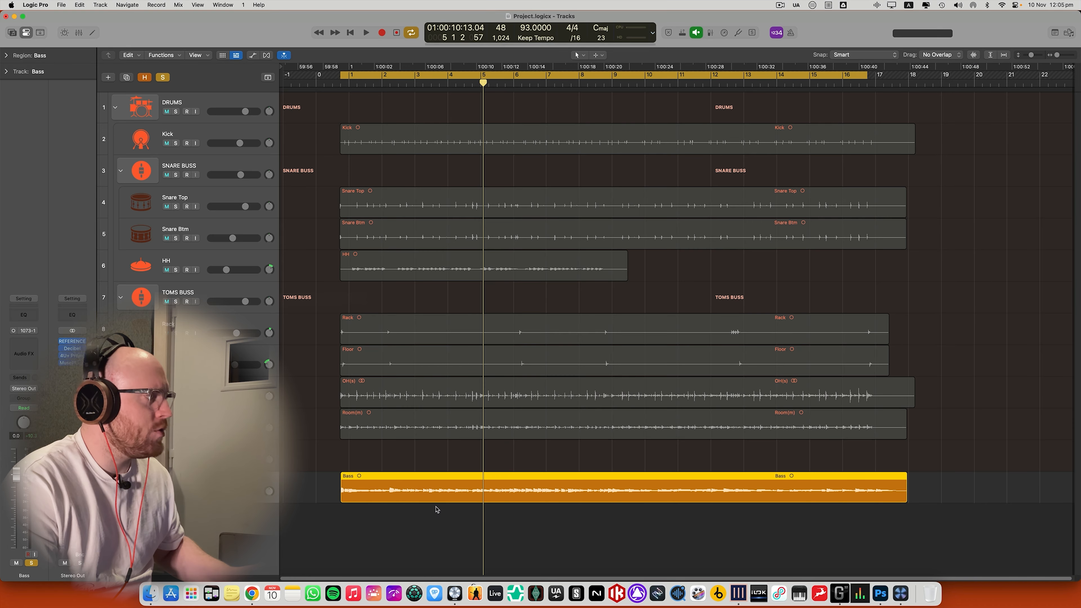
key("space")
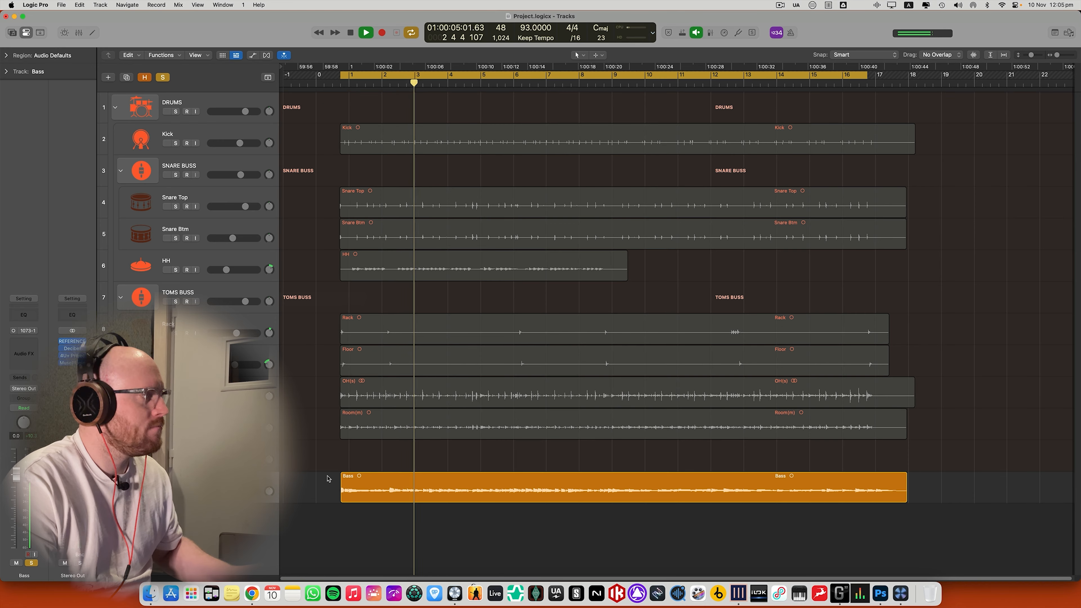
key("space")
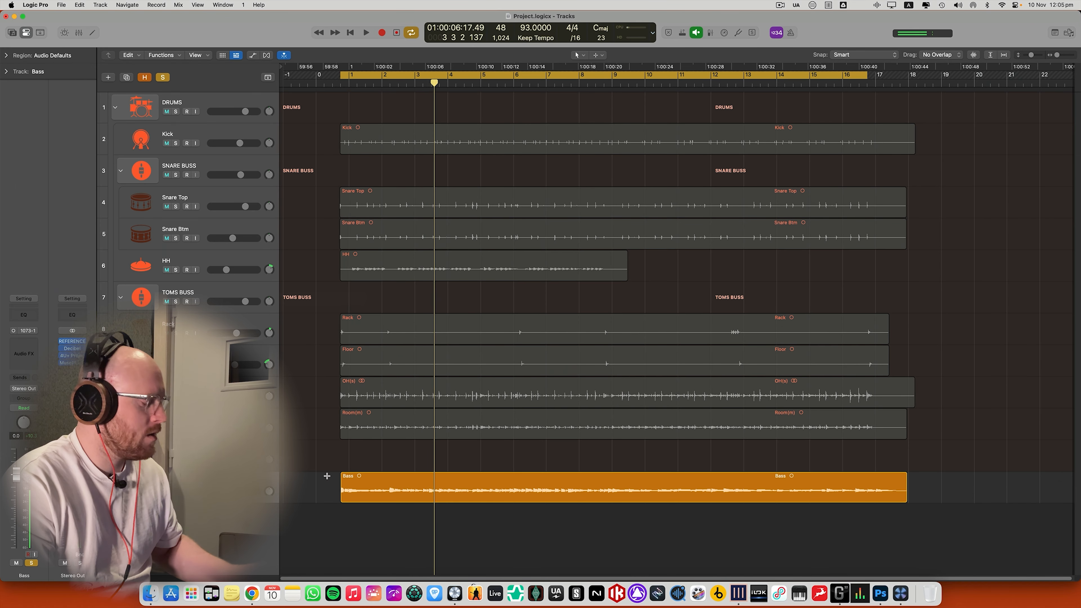
Return to iZotope RX 10, undo both Spectral De-noise renders, and save the bass file in its initial state
key("super+Tab")
key("super+z")
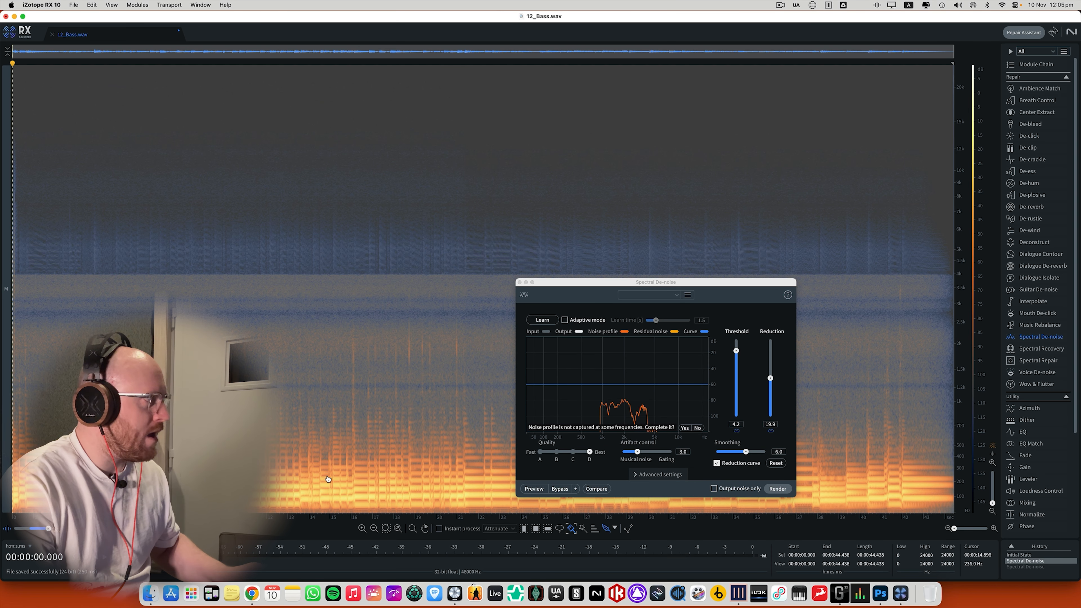
key("super+z")
key("super+s")
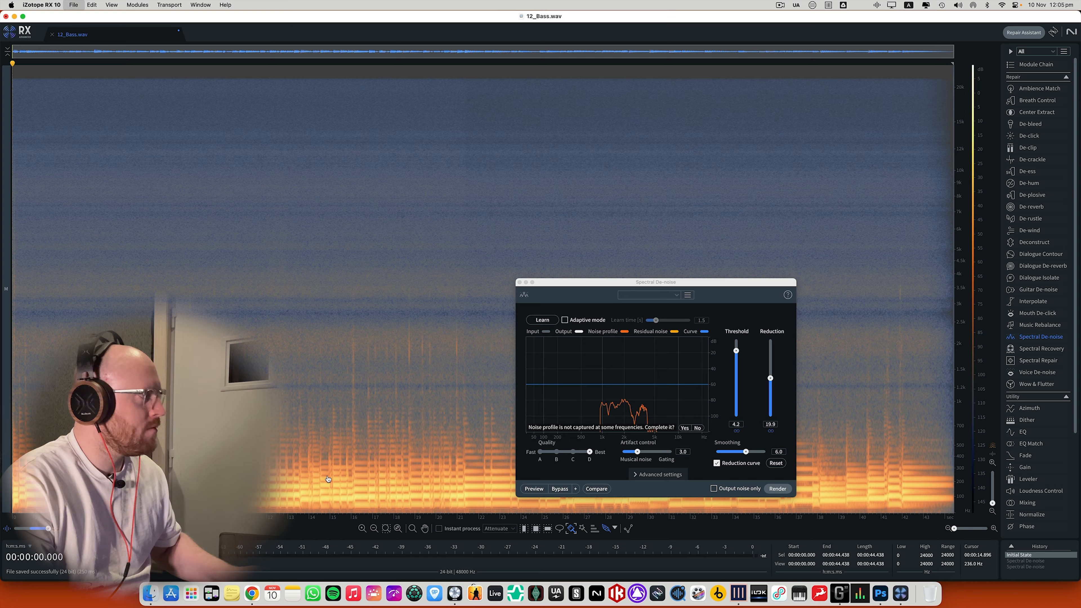
Switch to Logic Pro and play the soloed Bass track from the beginning to hear the original noise
key("super+Tab")
key("Return")
key("space")
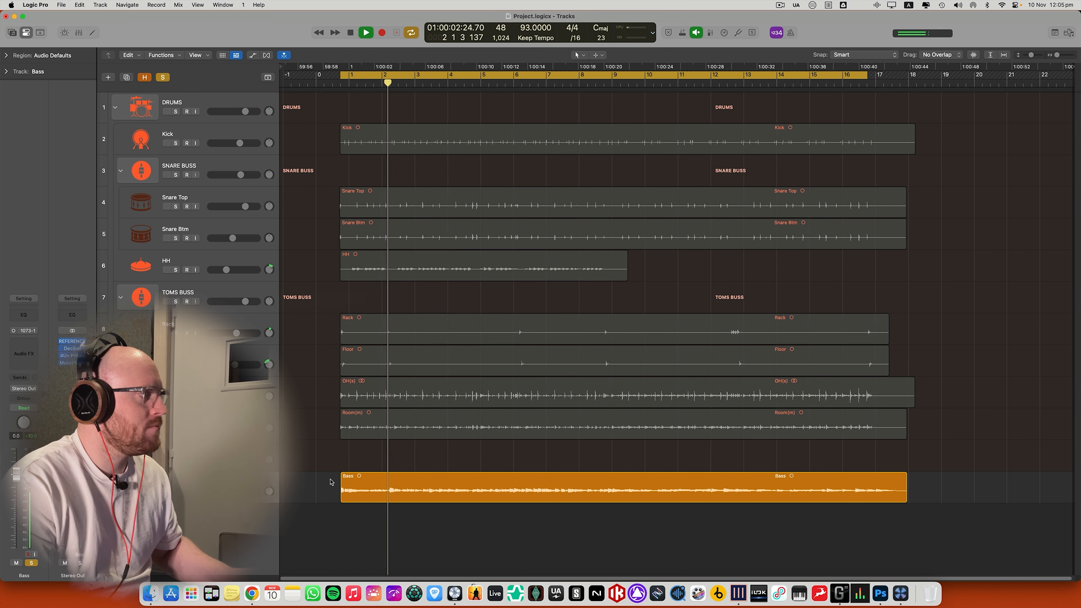
Return to iZotope RX 10 and redo both Spectral De-noise renders on the bass file
key("super+Tab")
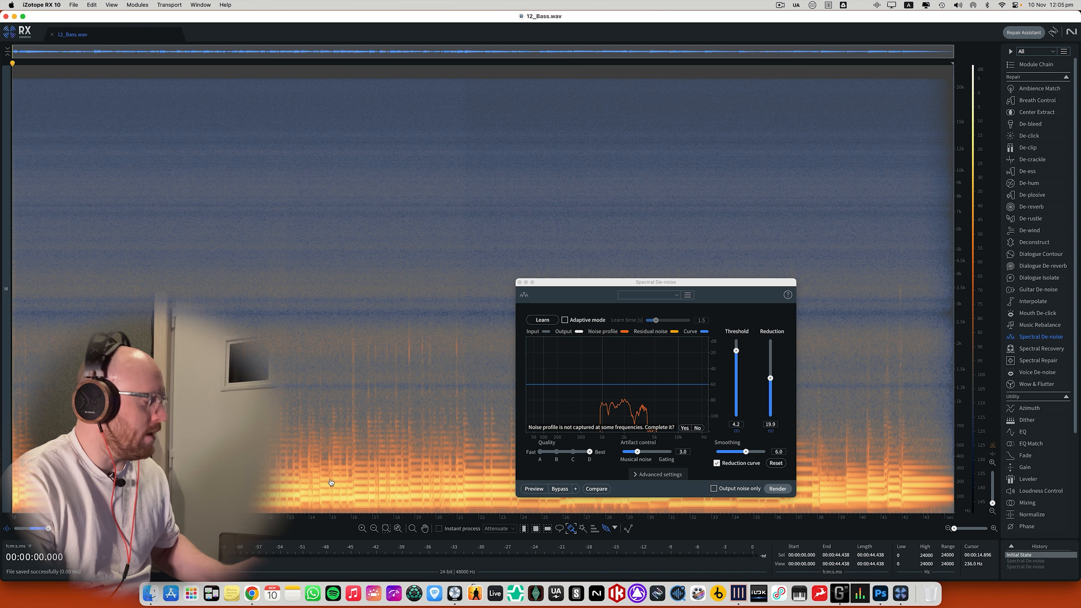
key("super+shift+z")
key("super+shift+z")
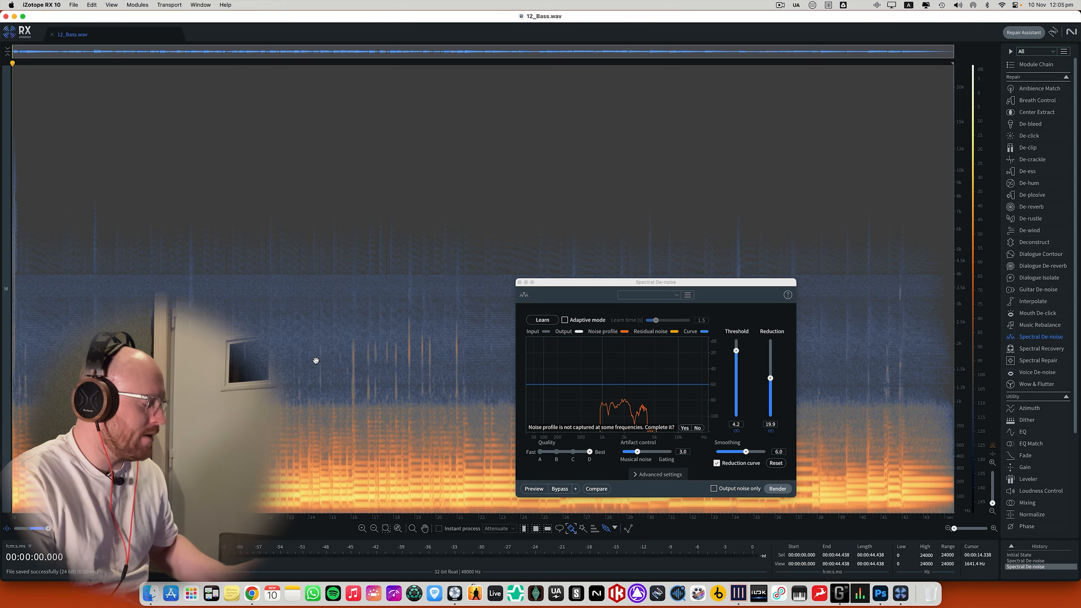
Switch to Logic Pro and play the start of the soloed Bass track to hear the denoised audio
key("super+Tab")
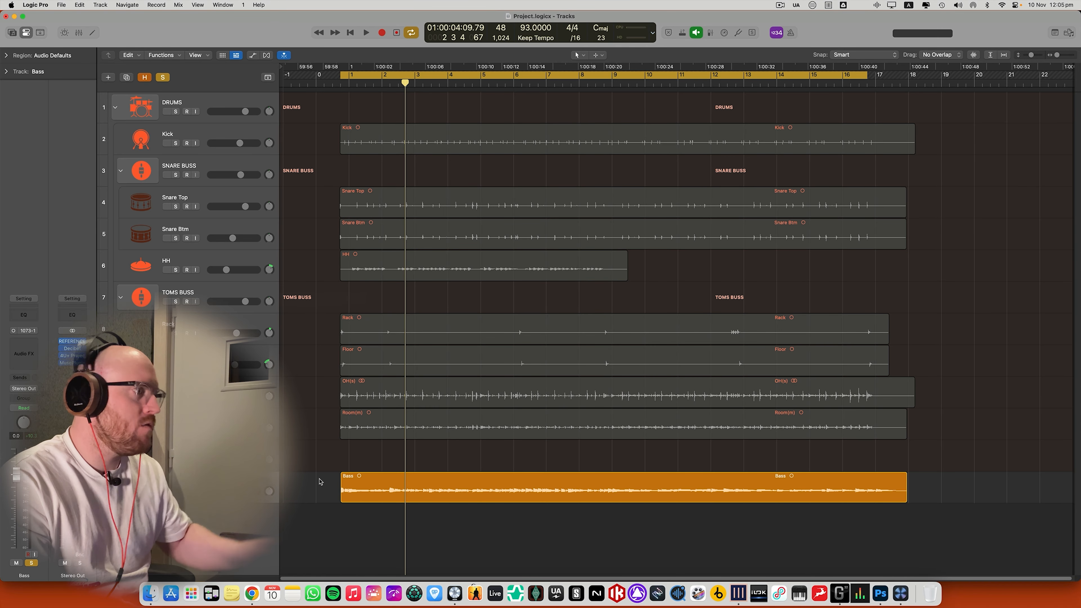
key("space")
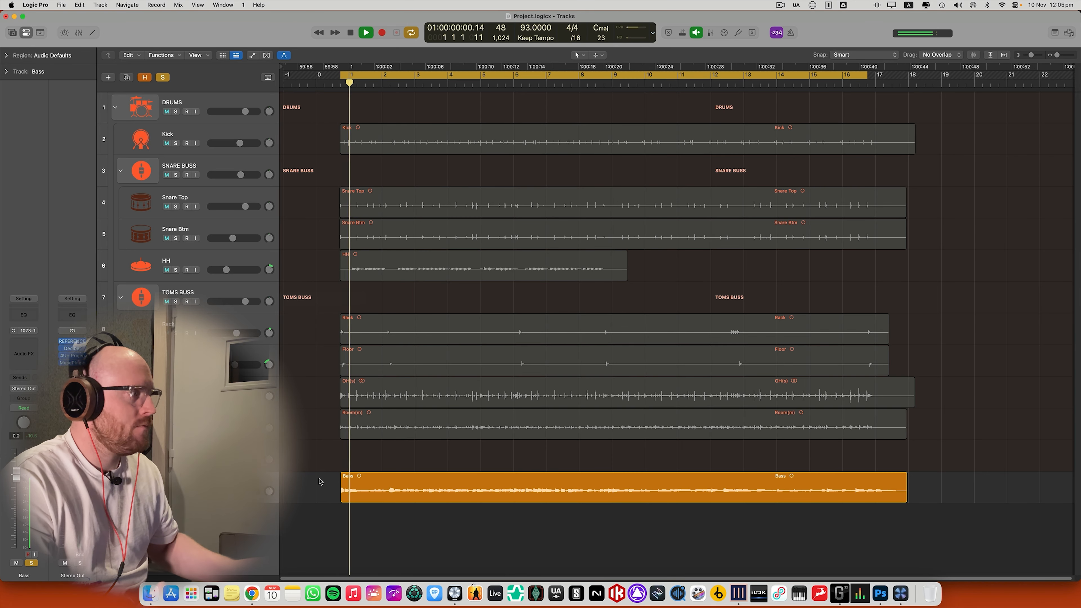
key("space")
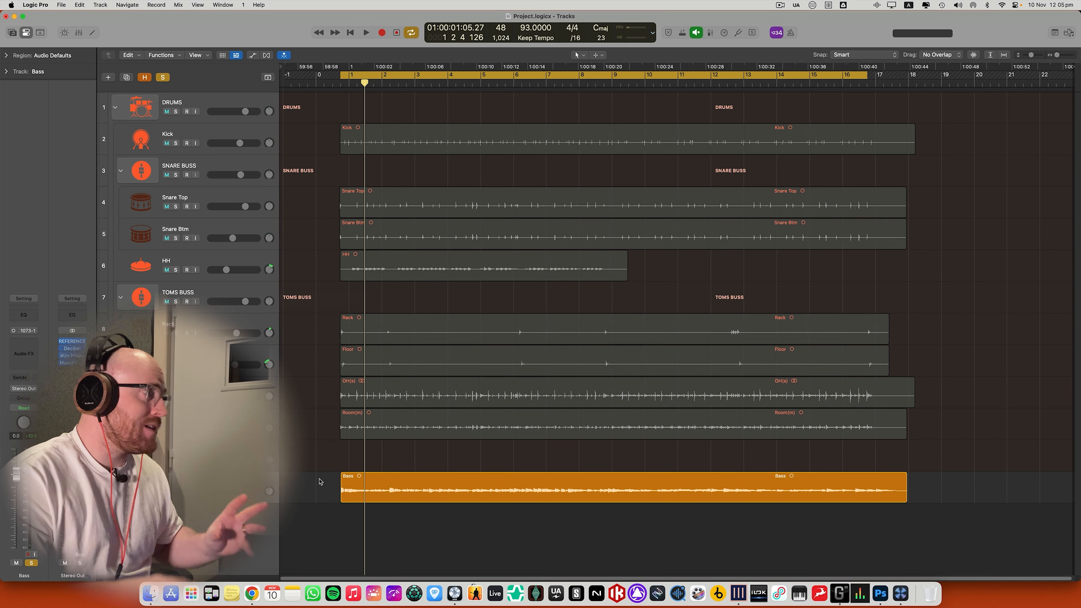
Solo the DRUMS stack alongside the Bass track and play both together to check the bass timing
left_click(175, 111)
key("space")
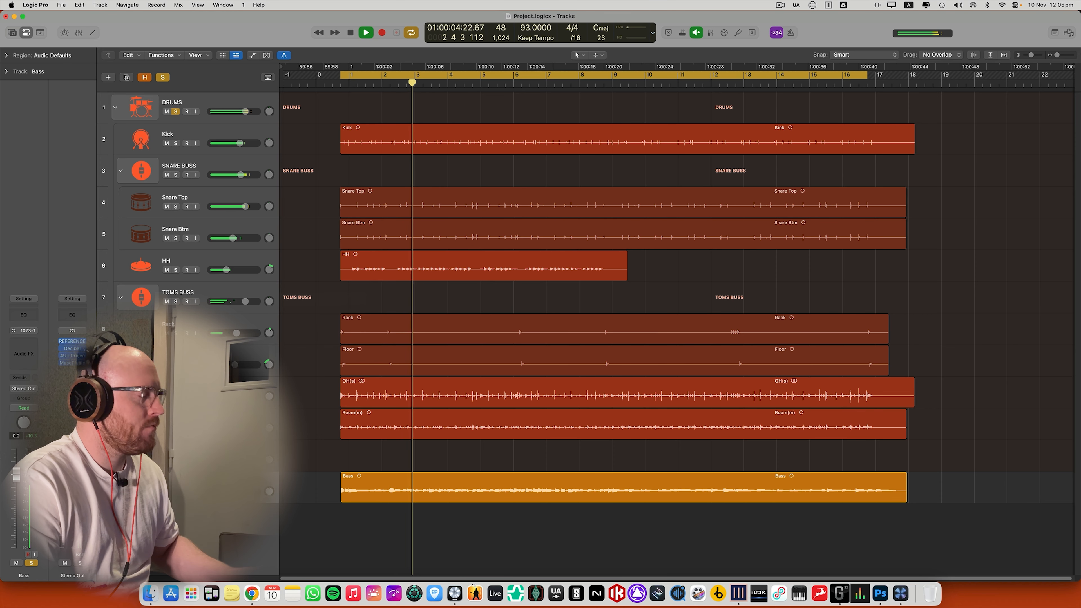
key("space")
Show the Flex controls, enable Flex on the Bass track, and choose its flex mode
left_click(264, 482)
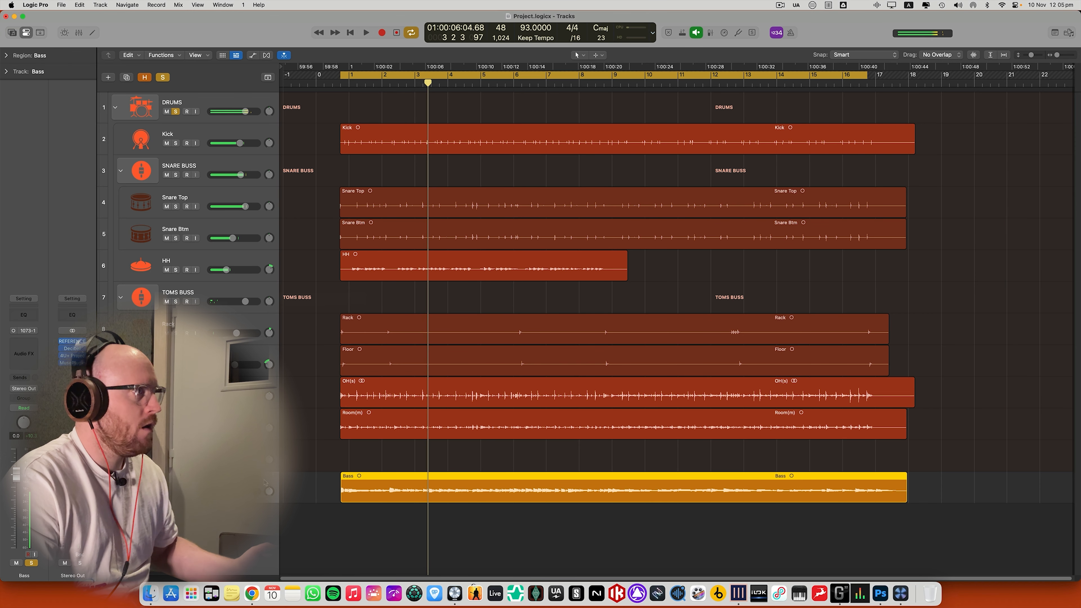
left_click(267, 56)
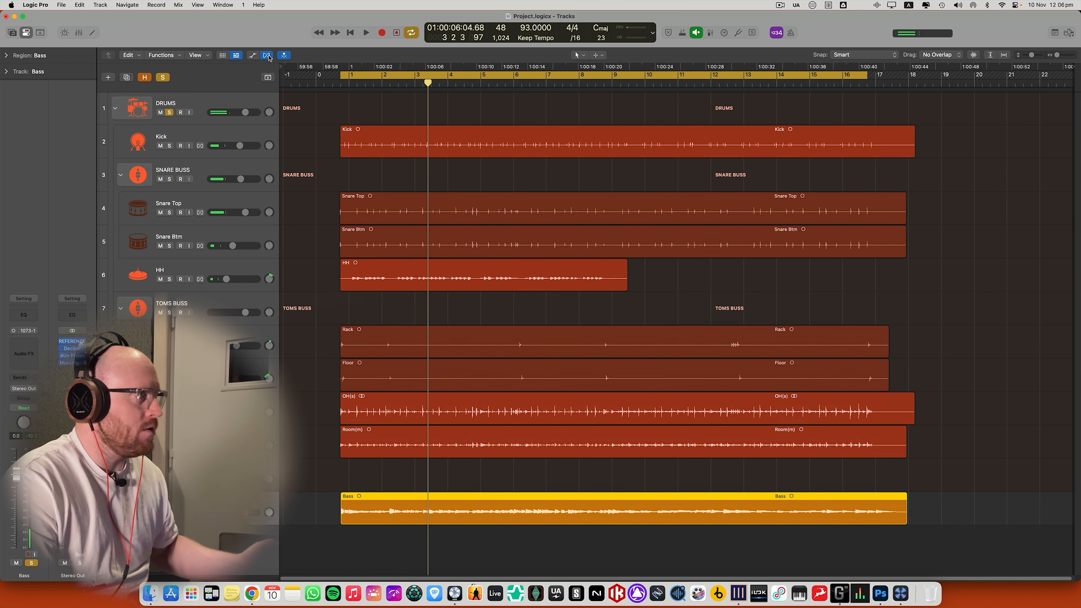
key("super+Down")
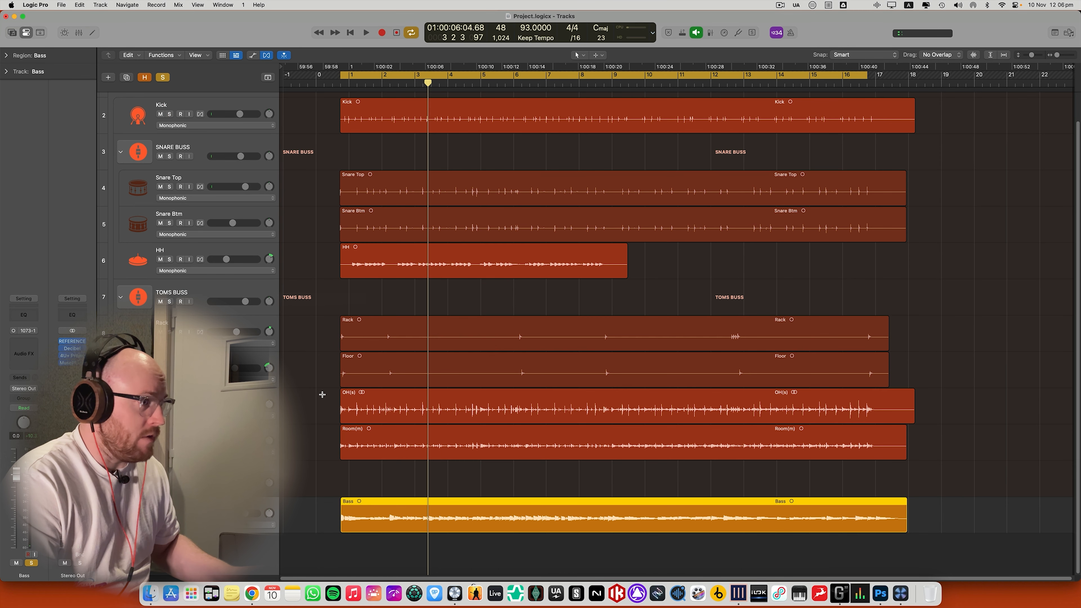
key("super+Right")
key("super+Down")
key("super+Down")
key("super+Down")
key("super+Right")
scroll(311, 417, "down", 1)
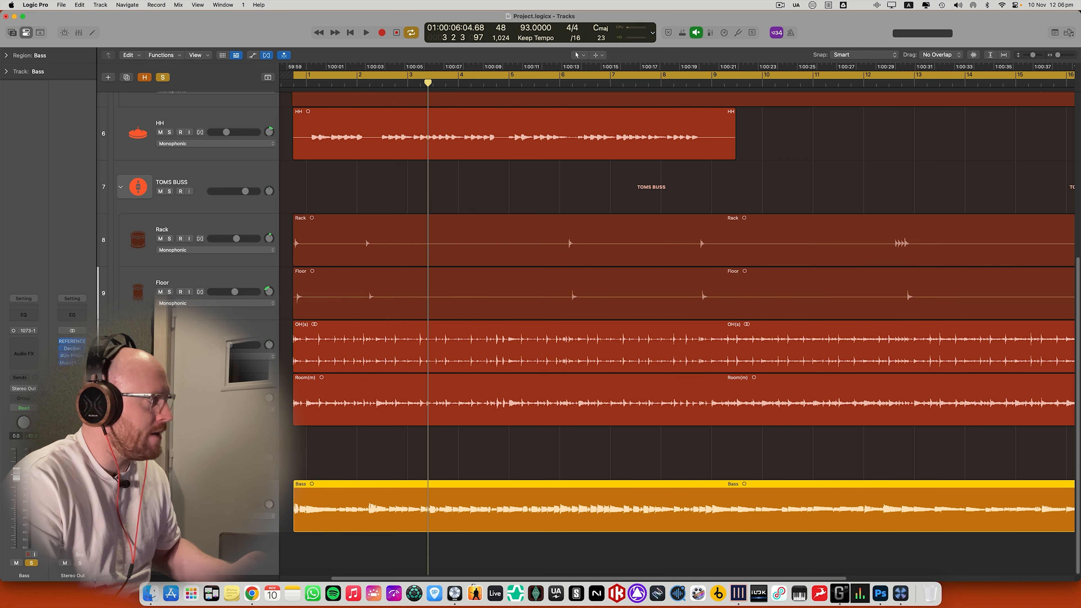
left_click(200, 505)
left_click(213, 516)
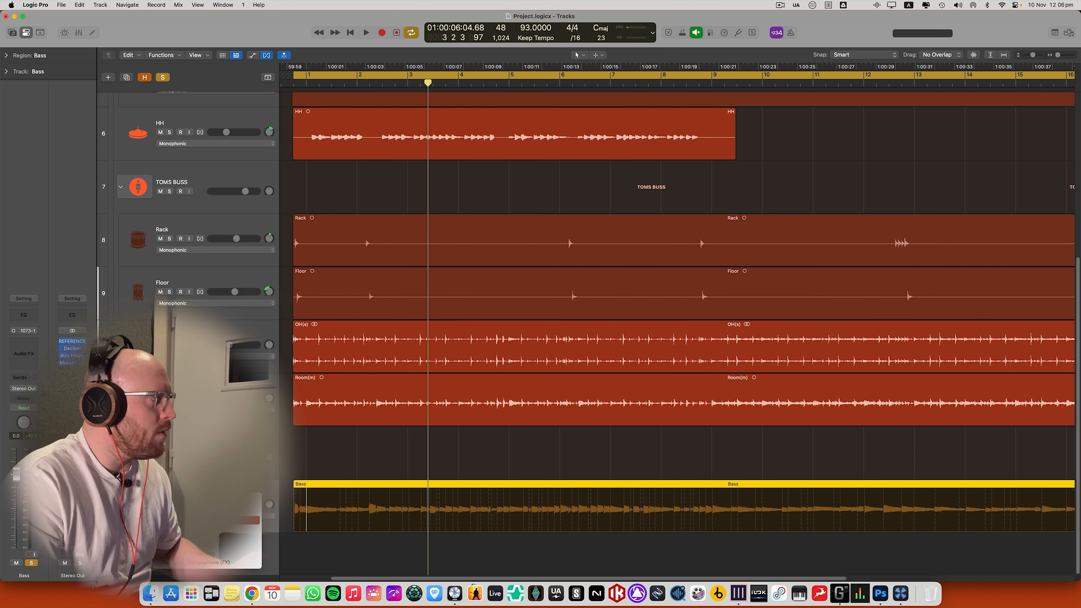
left_click(213, 520)
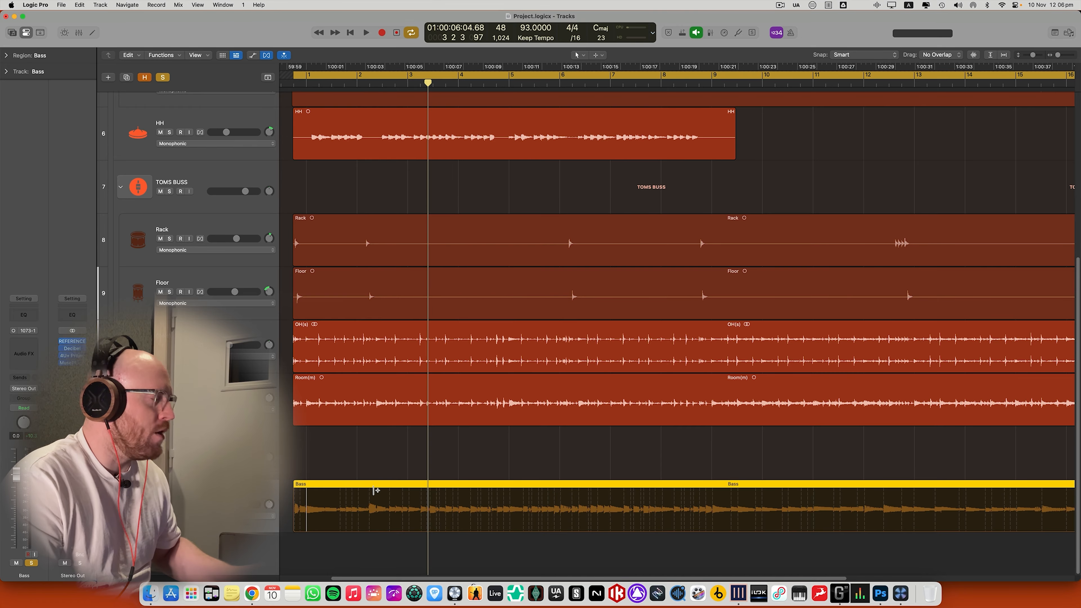
Select the Bass region and set its Quantize value to 1/8 Note
scroll(373, 424, "up", 6)
scroll(336, 338, "down", 6)
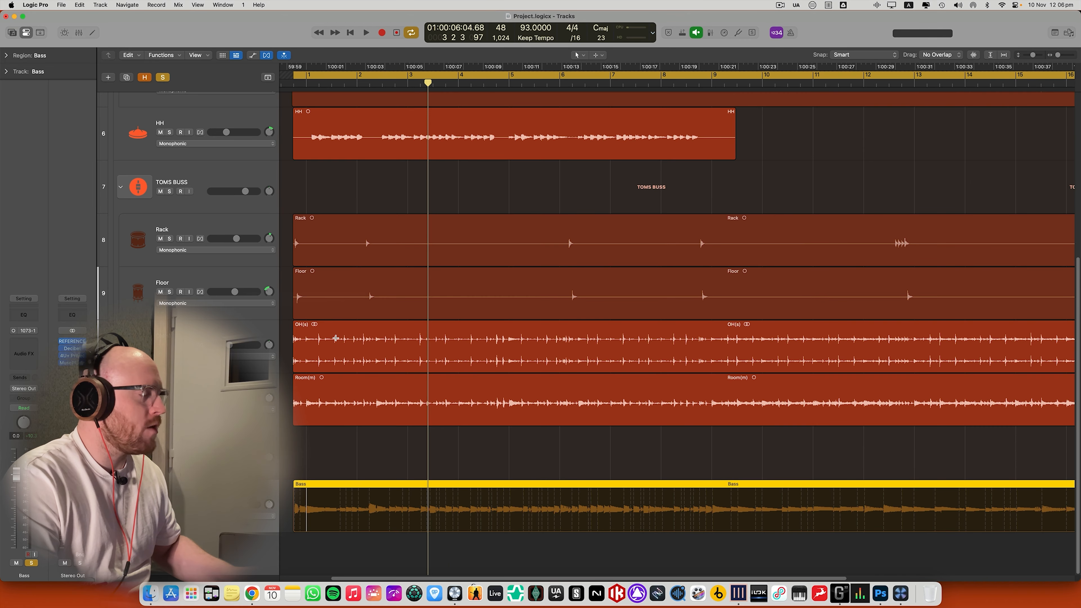
key("super+Right")
key("super+Right")
key("super+Right")
scroll(555, 413, "left", 10)
left_click(503, 483)
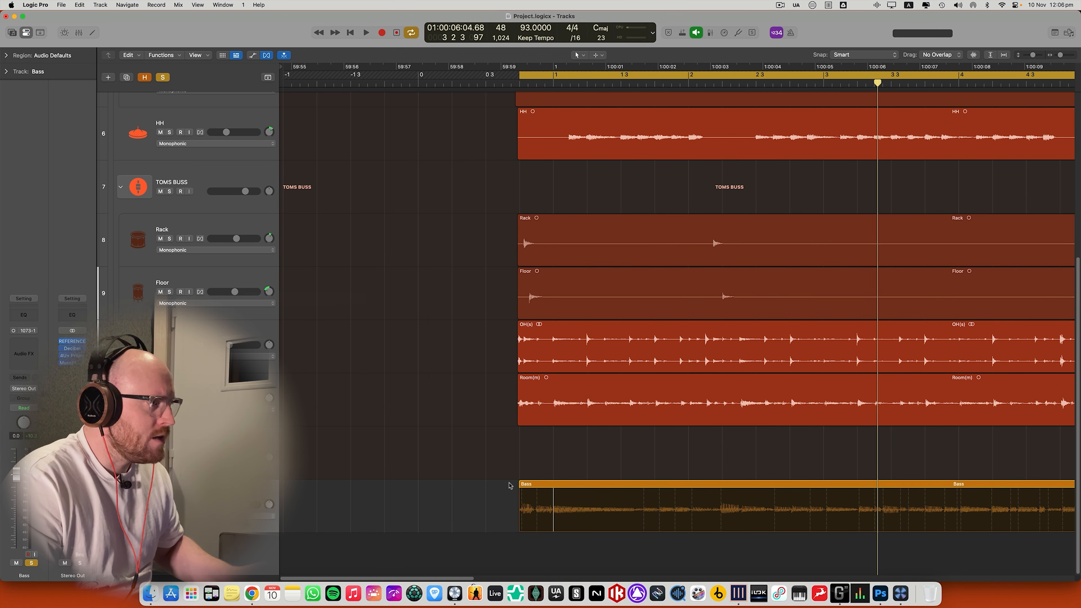
left_click(582, 484)
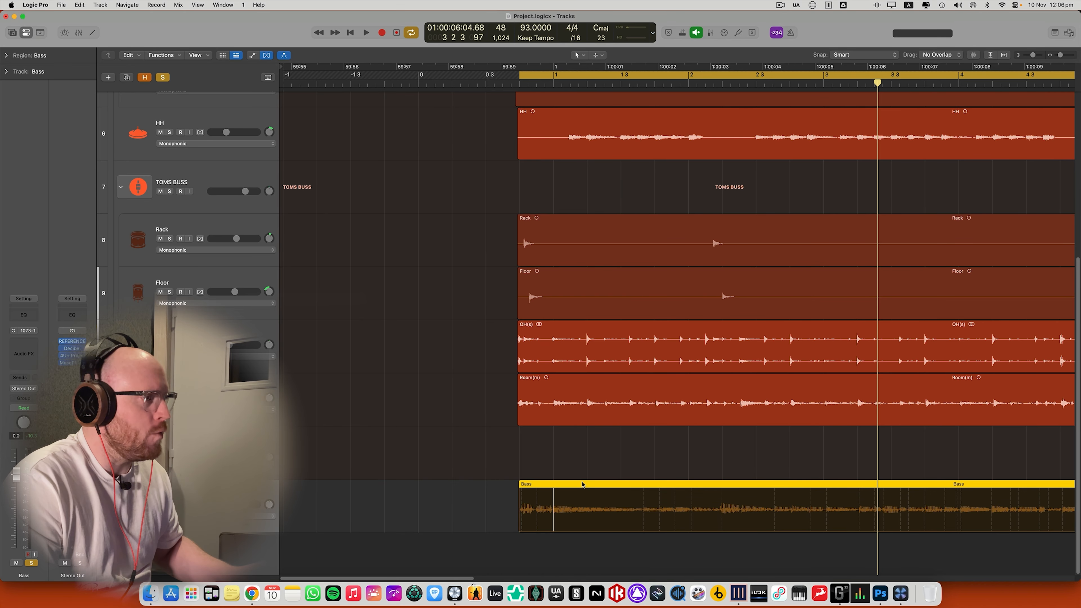
left_click(30, 56)
left_click(75, 91)
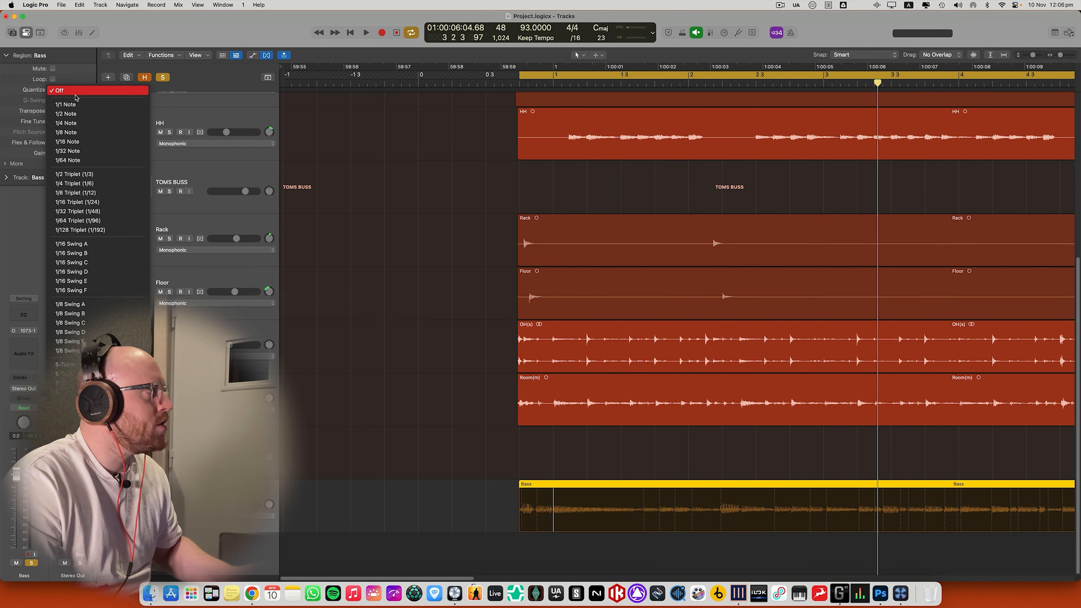
left_click(79, 133)
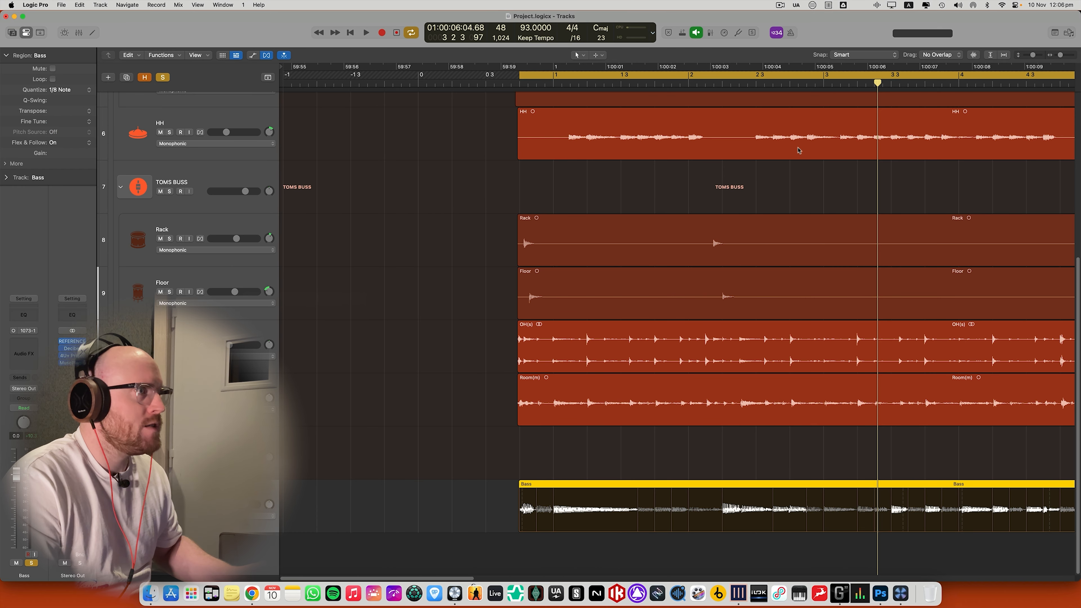
Set the Command-click tool to the Eraser Tool
left_click(601, 56)
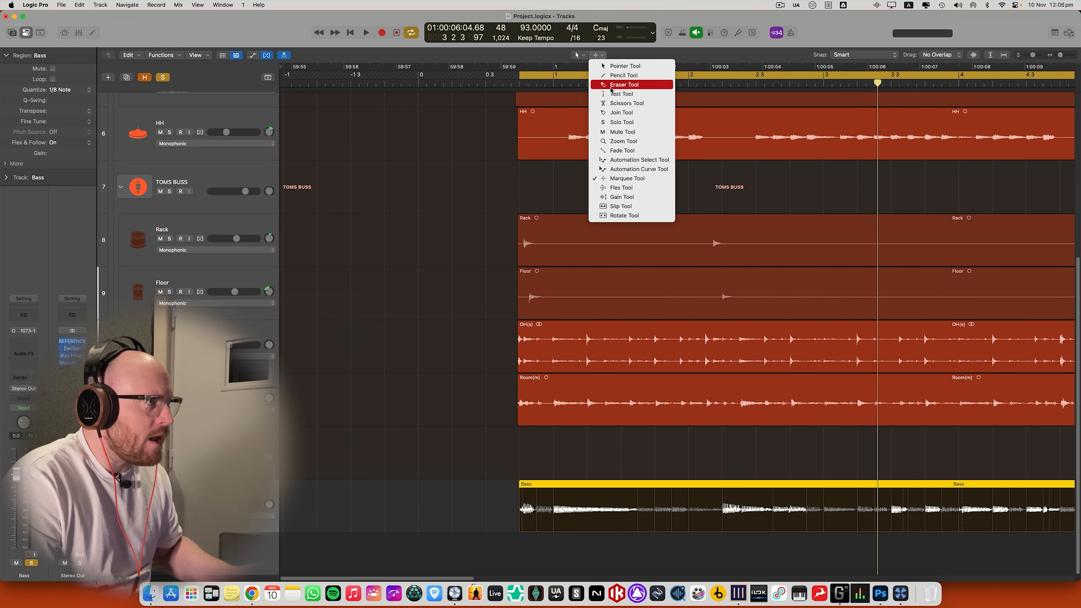
left_click(608, 76)
scroll(568, 432, "up", 2)
scroll(568, 432, "down", 2)
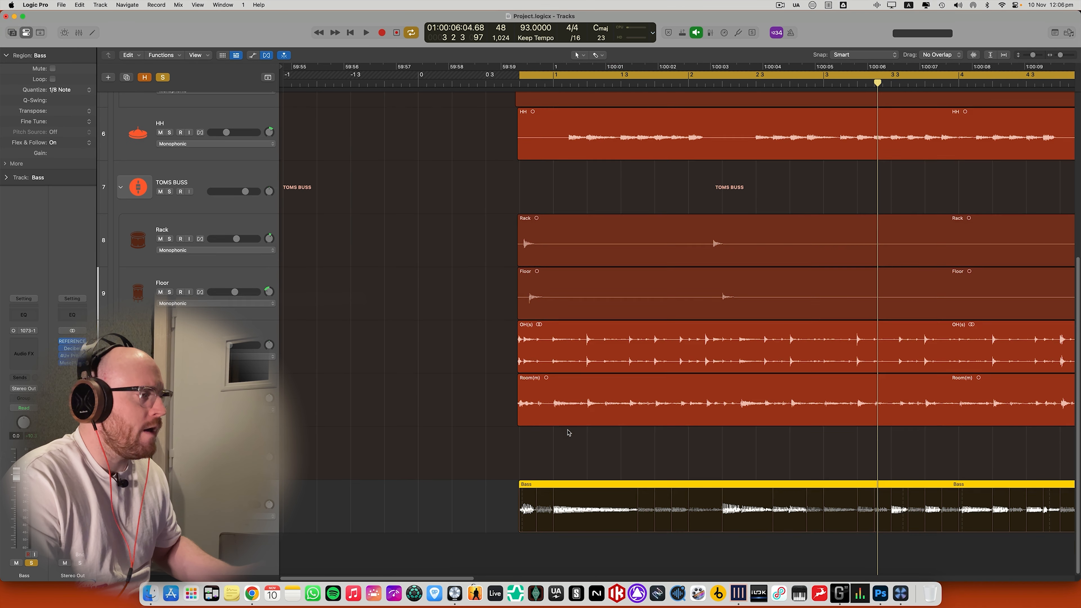
Add a flex marker at the very start of the Bass region and shift its first note slightly
key("super+Right")
key("super+Right")
key("super+Down")
key("super+Down")
key("super+Down")
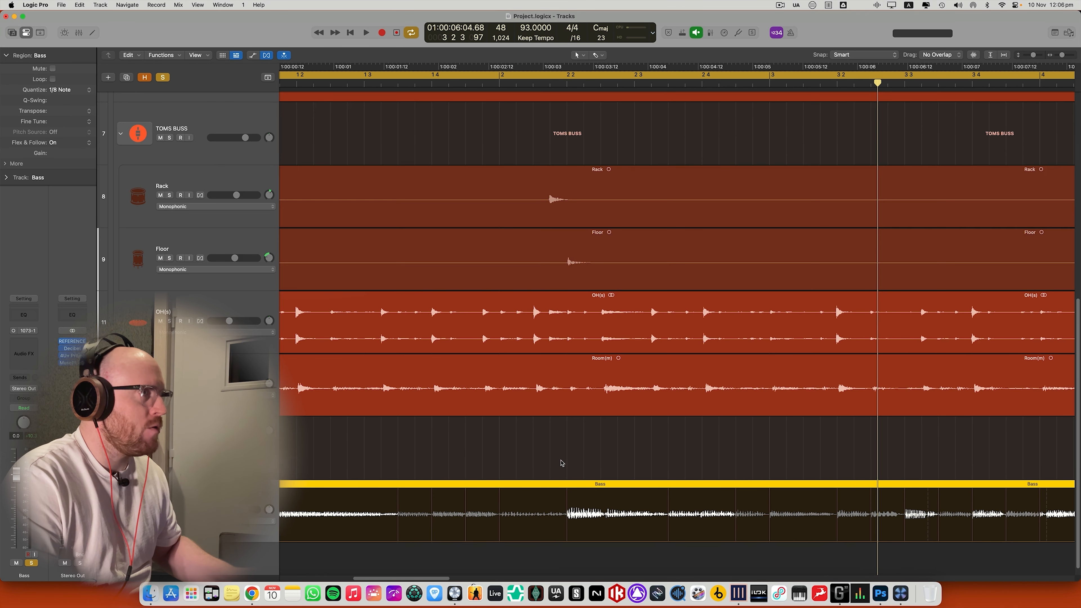
scroll(632, 462, "left", 5)
scroll(632, 462, "left", 10)
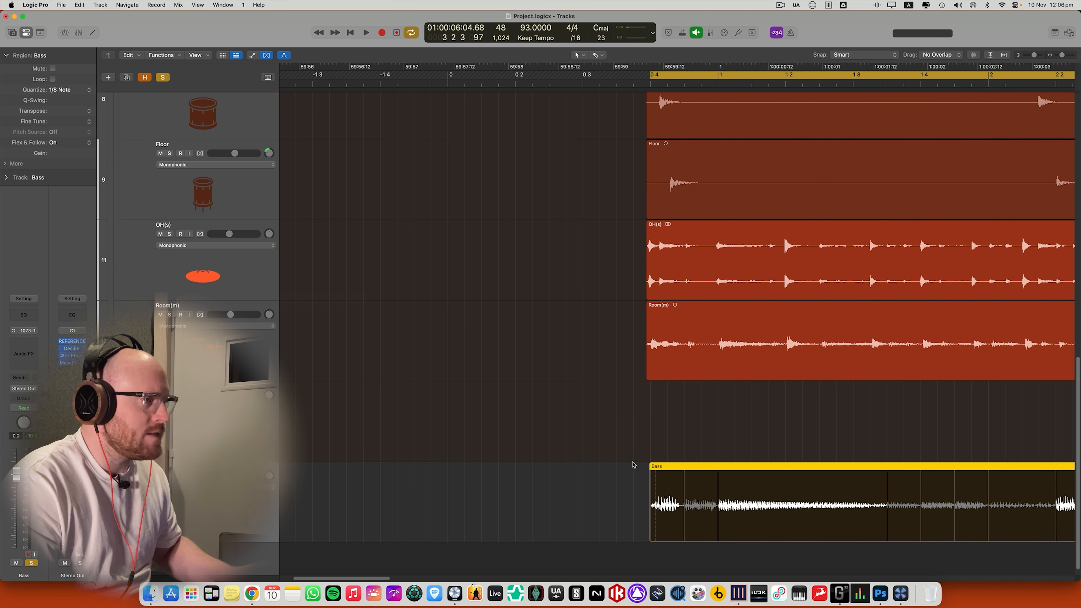
left_click_drag(648, 485, 650, 486)
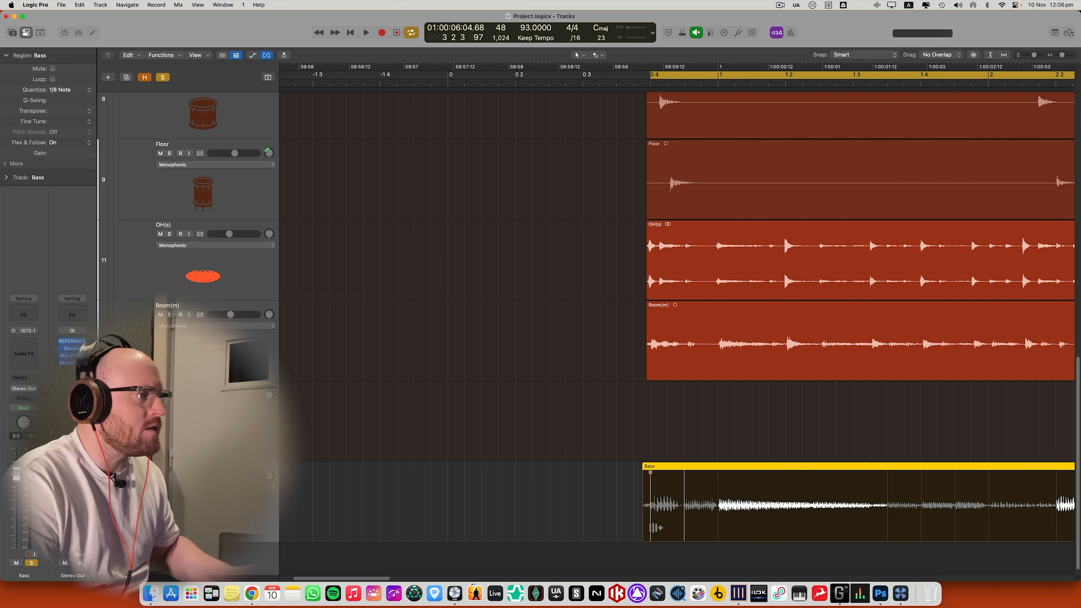
Play the soloed drums and quantized Bass together from the start to check the timing
key("space")
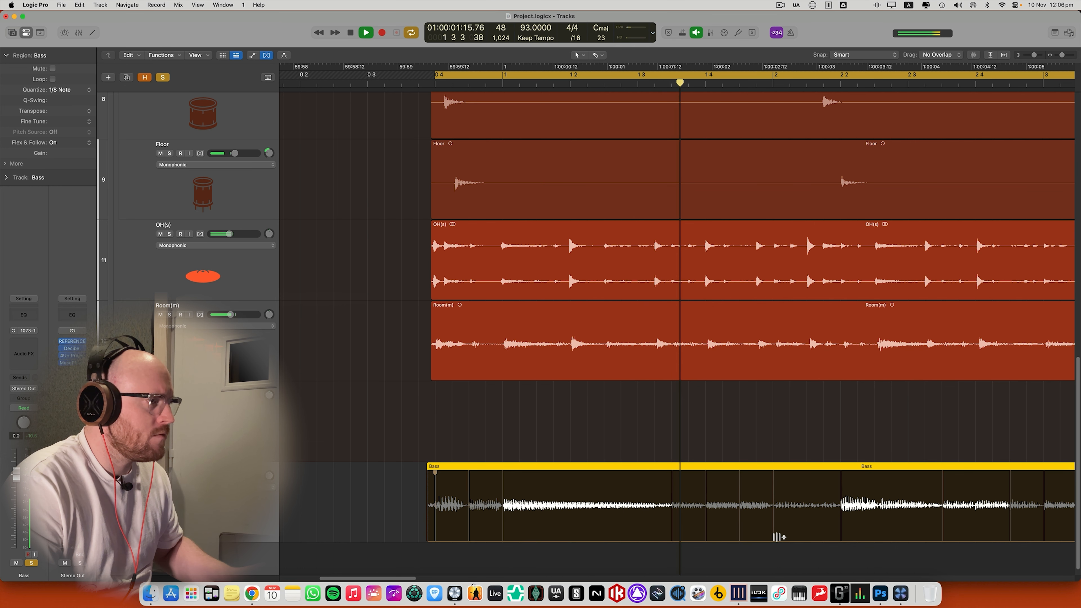
scroll(778, 537, "right", 5)
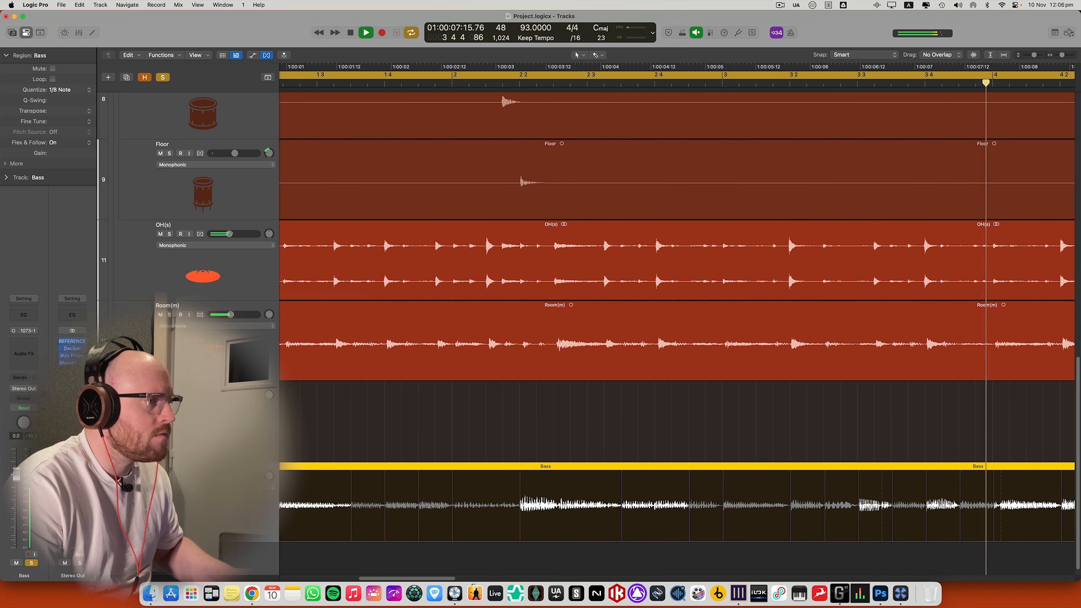
key("space")
Erase the misplaced flex markers in the Bass region between about beat 2 2 and beat 4 2
scroll(958, 499, "right", 3)
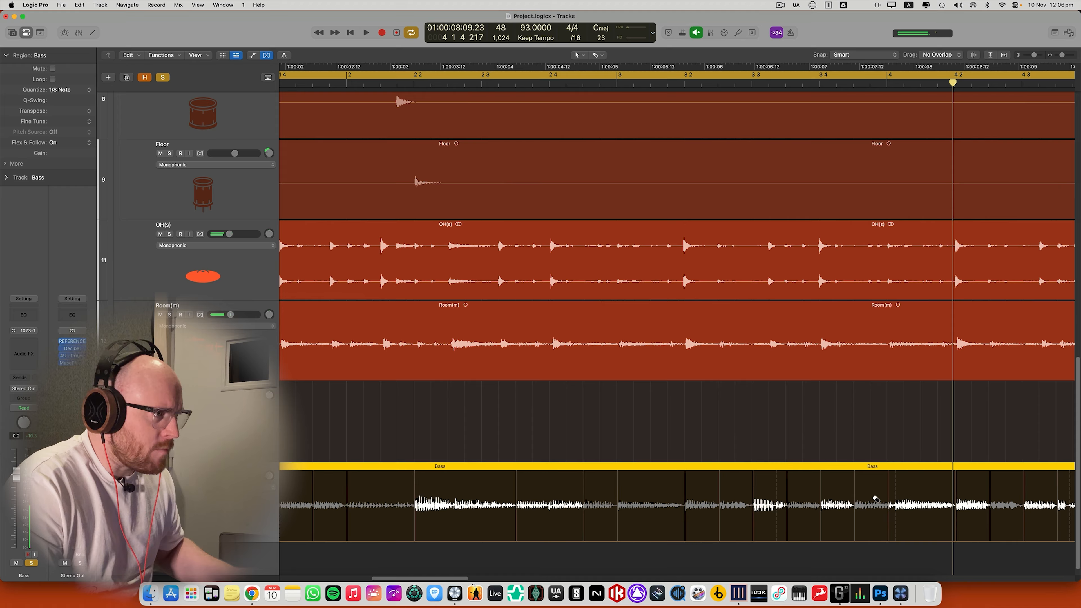
left_click_drag(897, 493, 771, 496)
left_click(751, 498, "super")
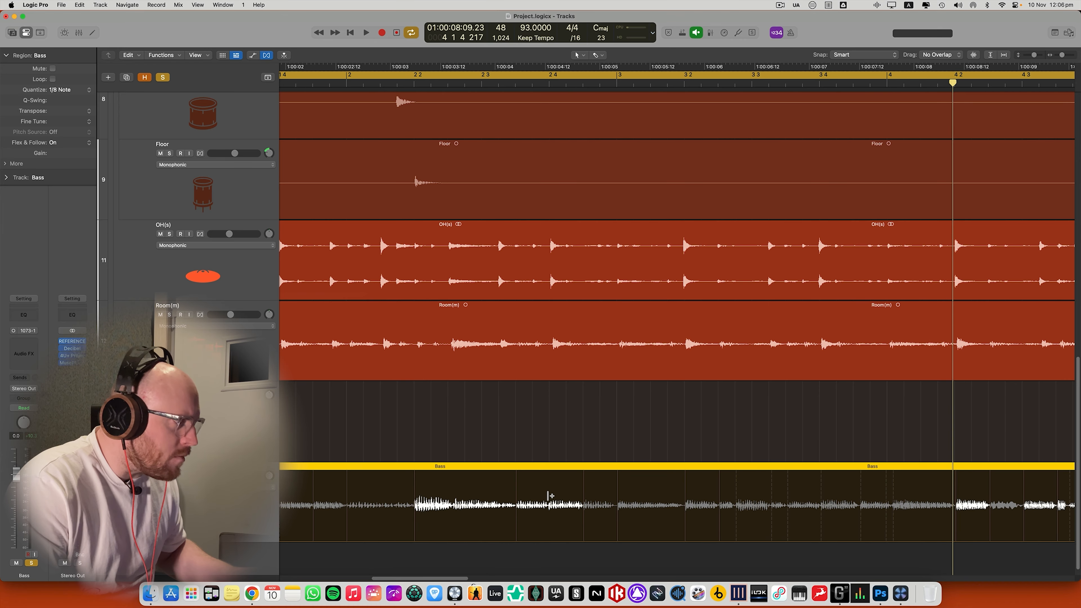
left_click(770, 492, "super")
key("c")
key("c")
Unsolo the DRUMS stack and play the Bass track alone from the beginning to locate its notes
scroll(188, 130, "up", 10)
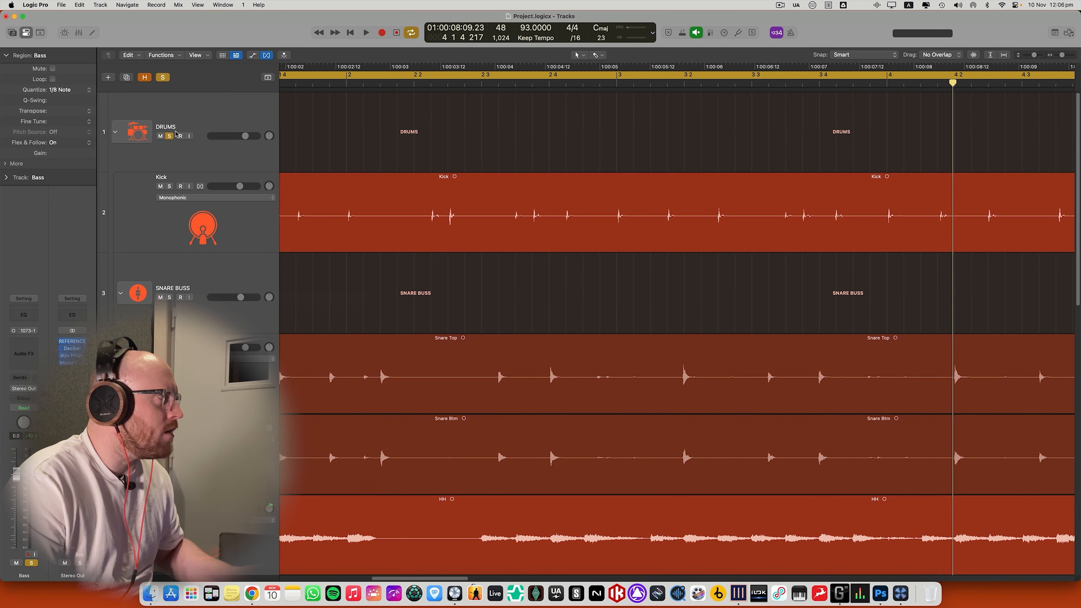
scroll(524, 320, "down", 10)
key("space")
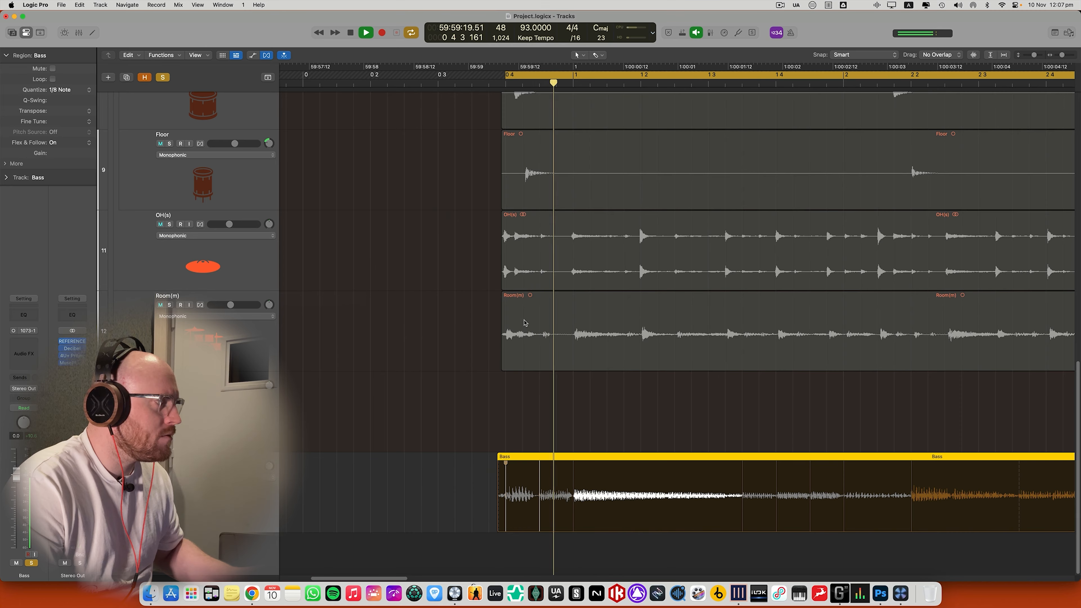
scroll(592, 498, "left", 10)
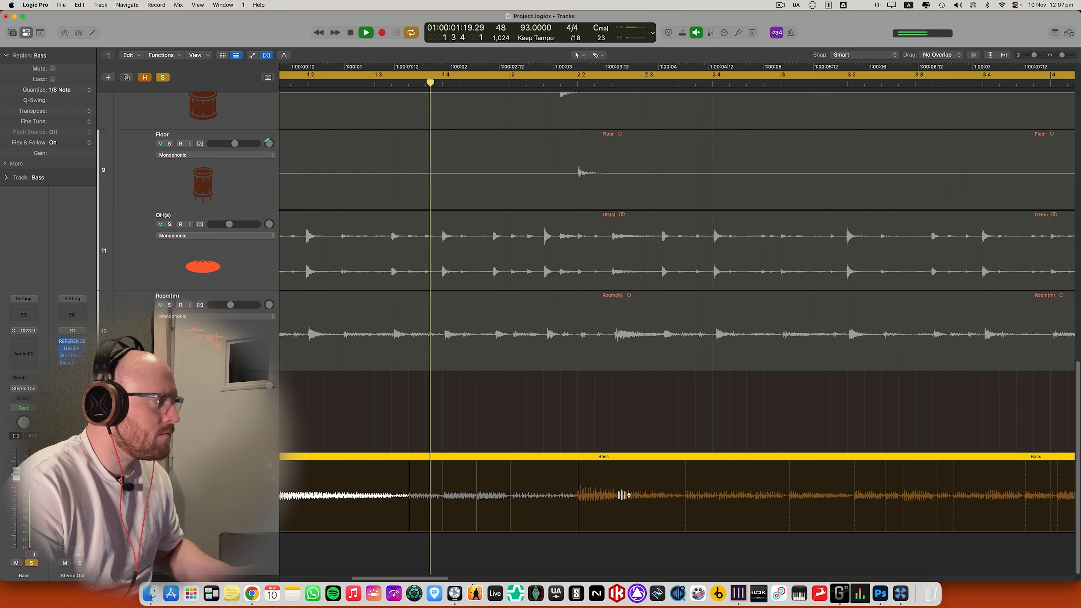
scroll(652, 504, "right", 5)
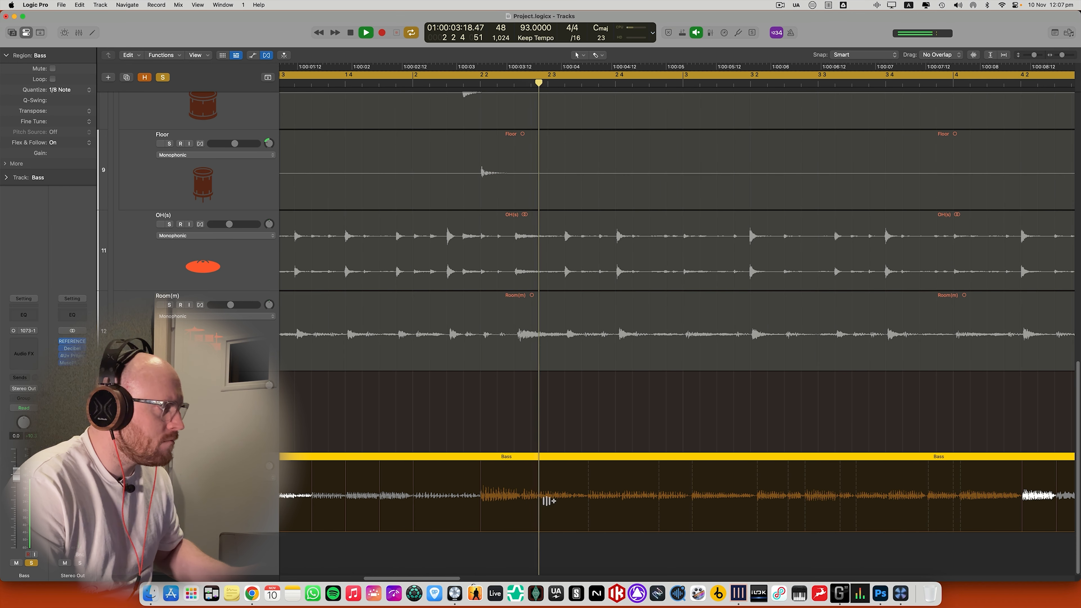
Turn off Cycle mode and add flex markers on the Bass notes midway after beats 2 2 and 2 3
left_click(514, 487)
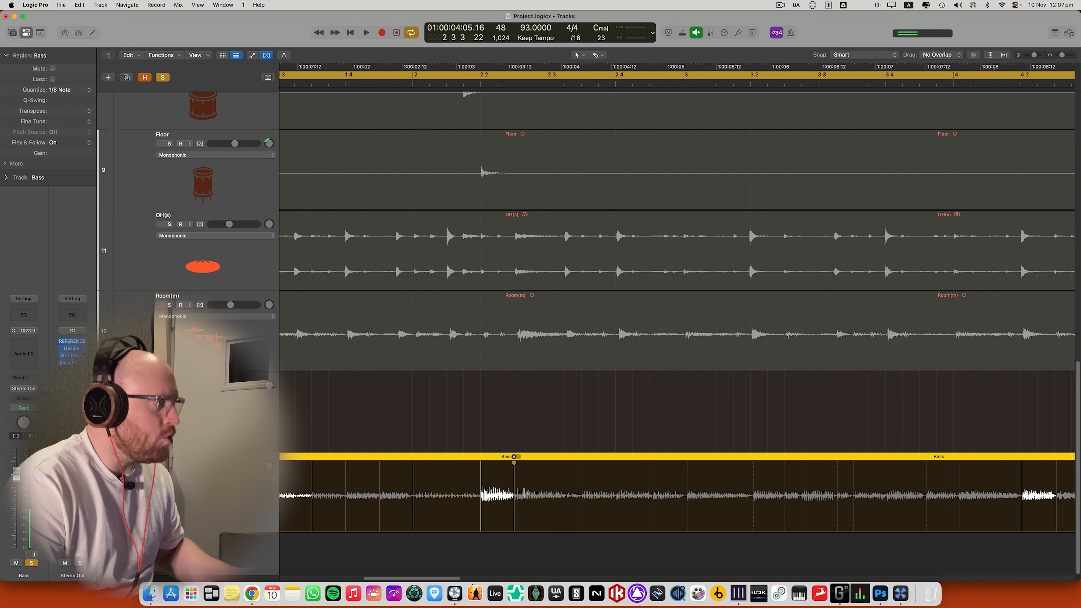
key("c")
left_click(392, 86)
key("space")
scroll(556, 400, "right", 5)
left_click(474, 476)
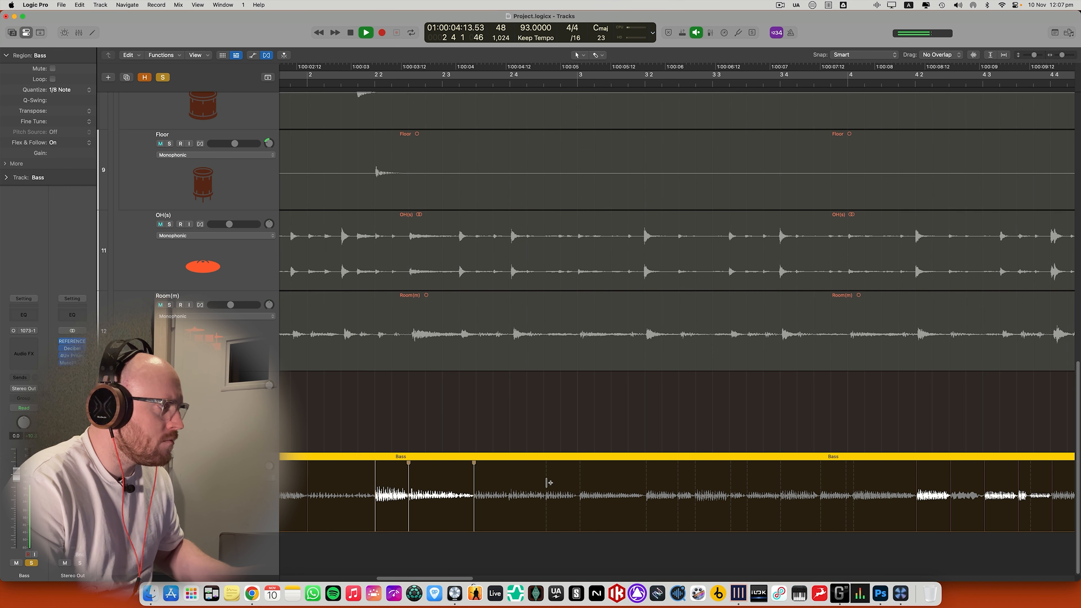
left_click_drag(474, 477, 475, 477)
Add and adjust flex markers on the Bass notes from just after beat 2 4 to bar 3, and replay the passage
key("space")
left_click_drag(579, 475, 543, 478)
key("space")
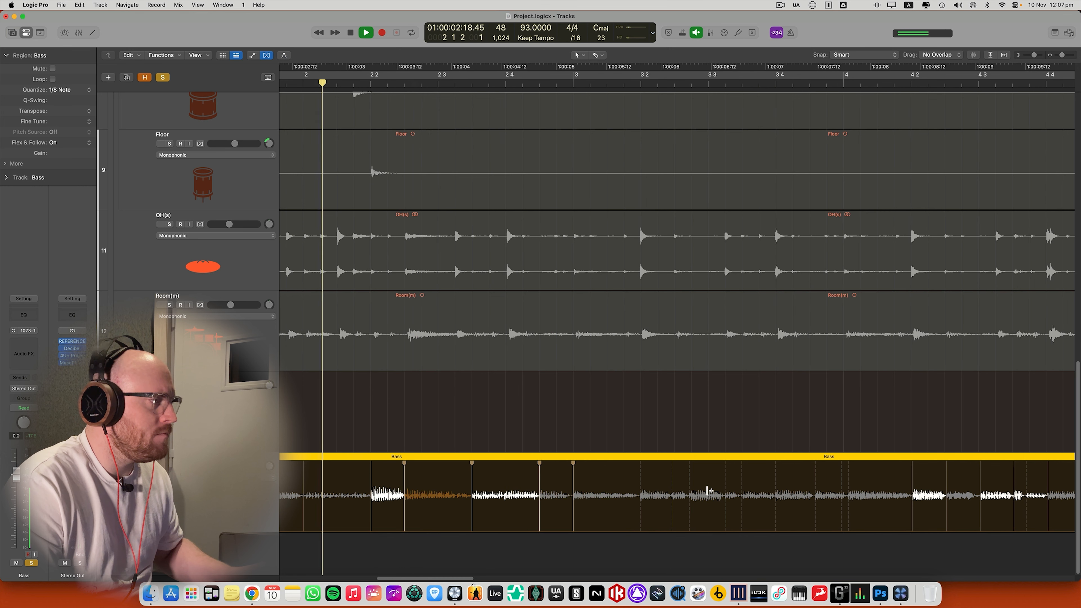
Add flex markers on the Bass notes from beat 3 2 to beat 3 4 while listening to the passage
left_click(534, 480)
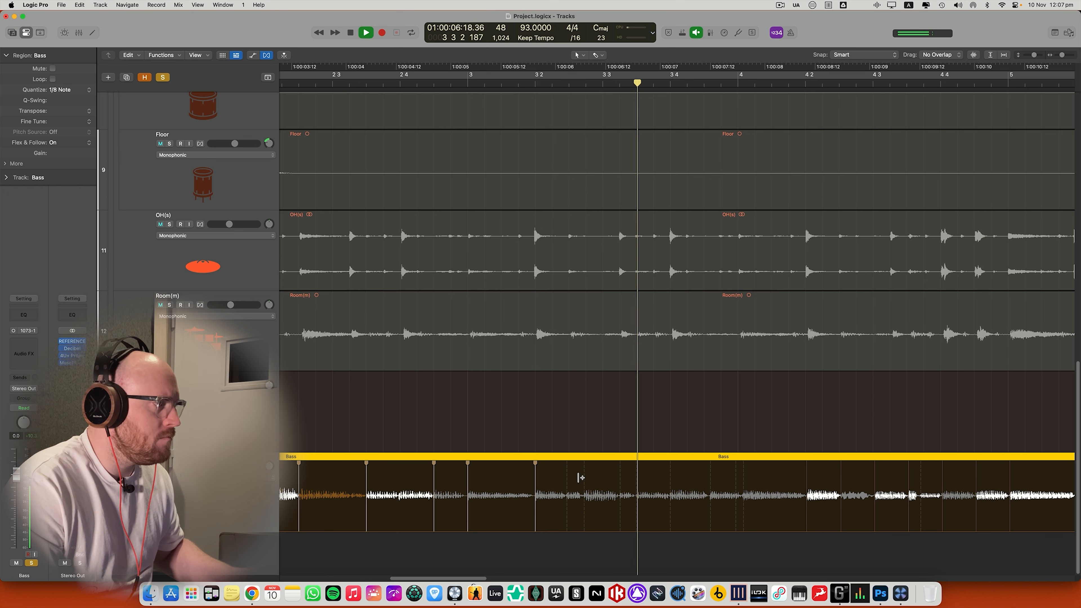
left_click(584, 478)
key("space")
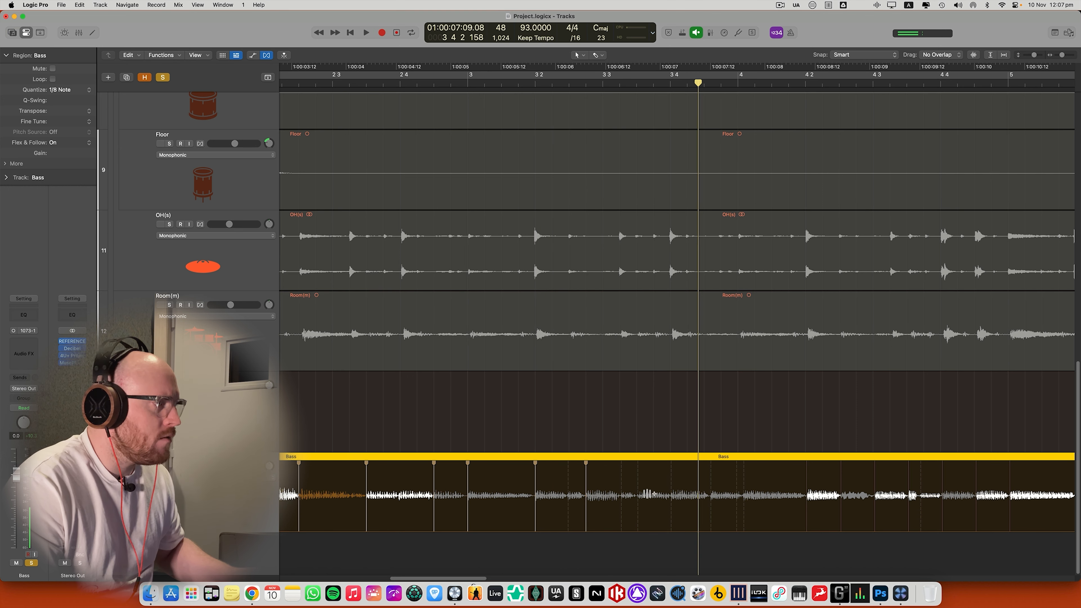
left_click(670, 476)
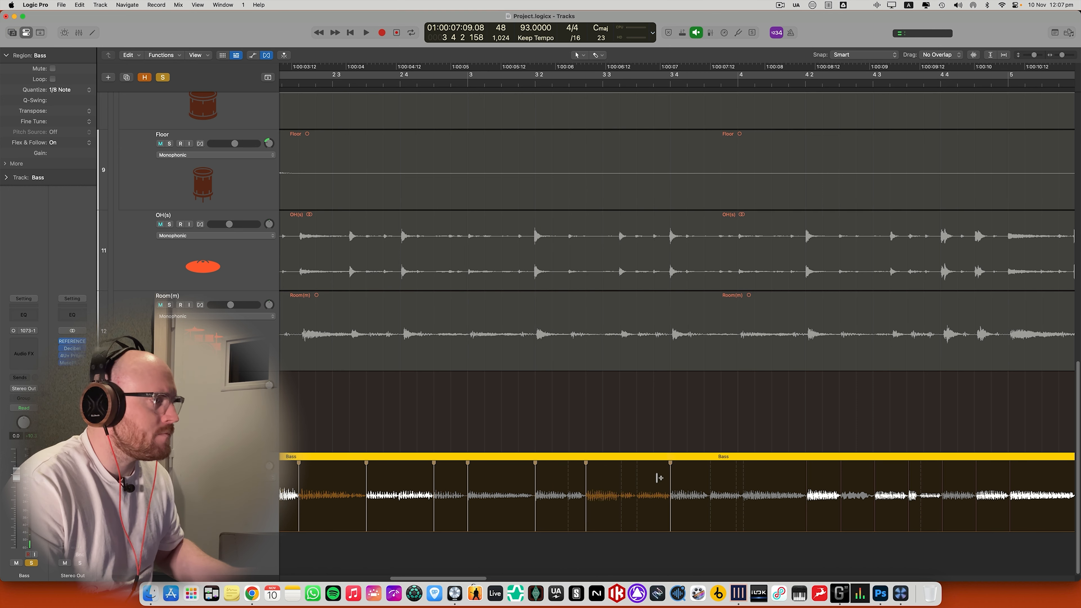
left_click(637, 478)
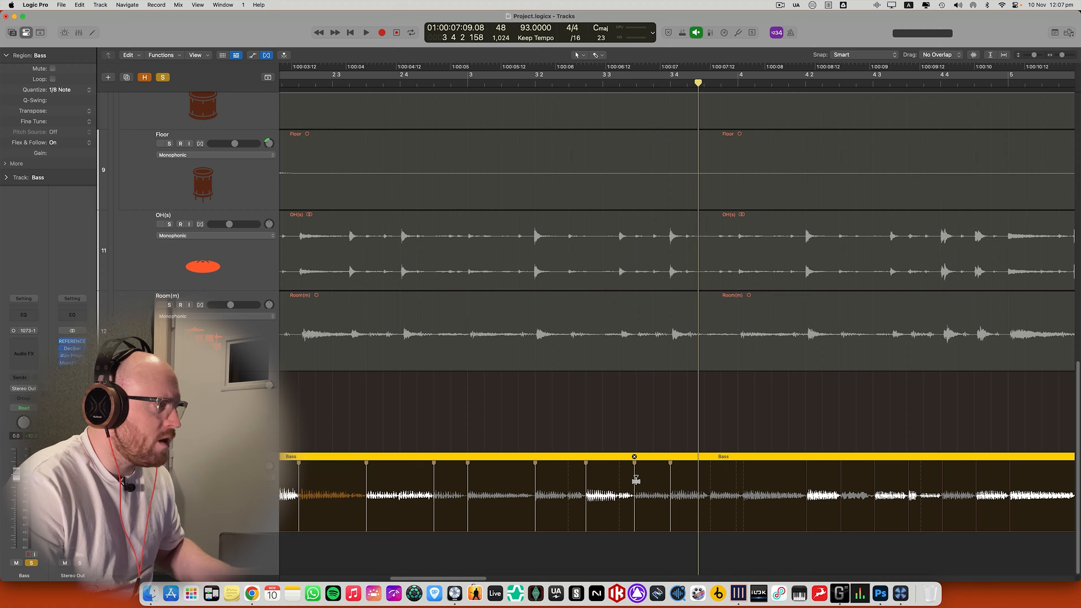
Adjust the Bass flex marker midway after beat 3 3 and add markers at bar 4 and midway after beat 3 4
left_click_drag(635, 480, 637, 480)
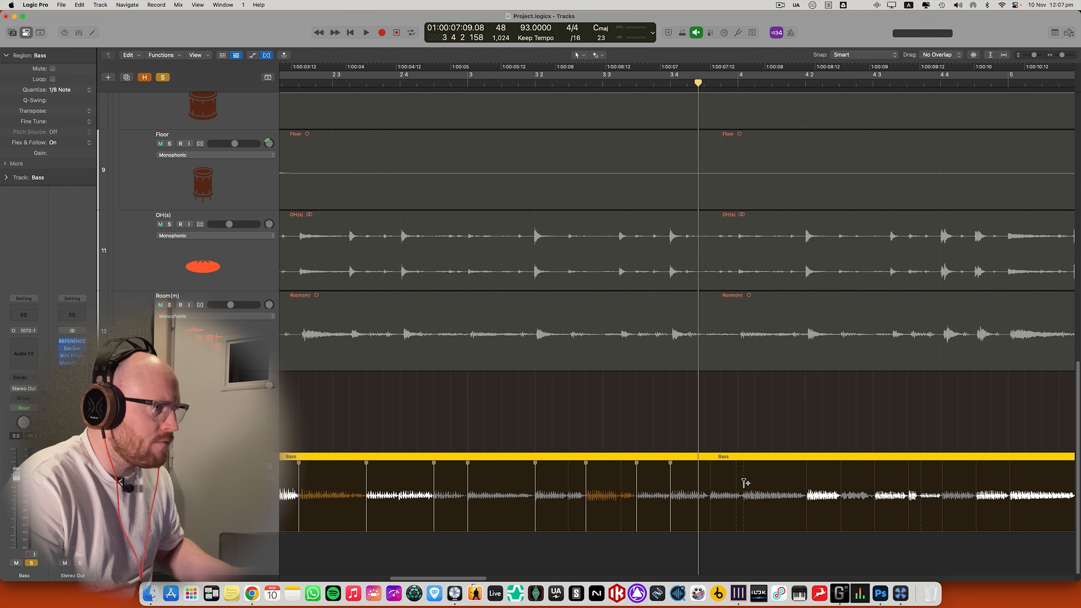
left_click(740, 482)
left_click(704, 483)
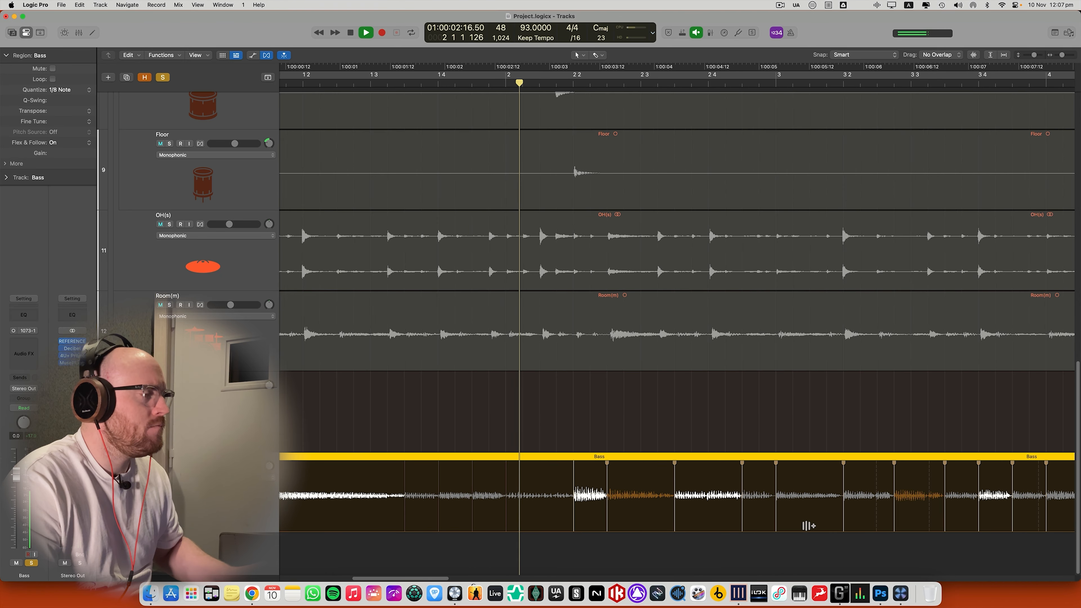
Play the Bass track from bar 2 onward and follow its waveform to check the edited notes
scroll(806, 527, "right", 4)
scroll(796, 529, "right", 4)
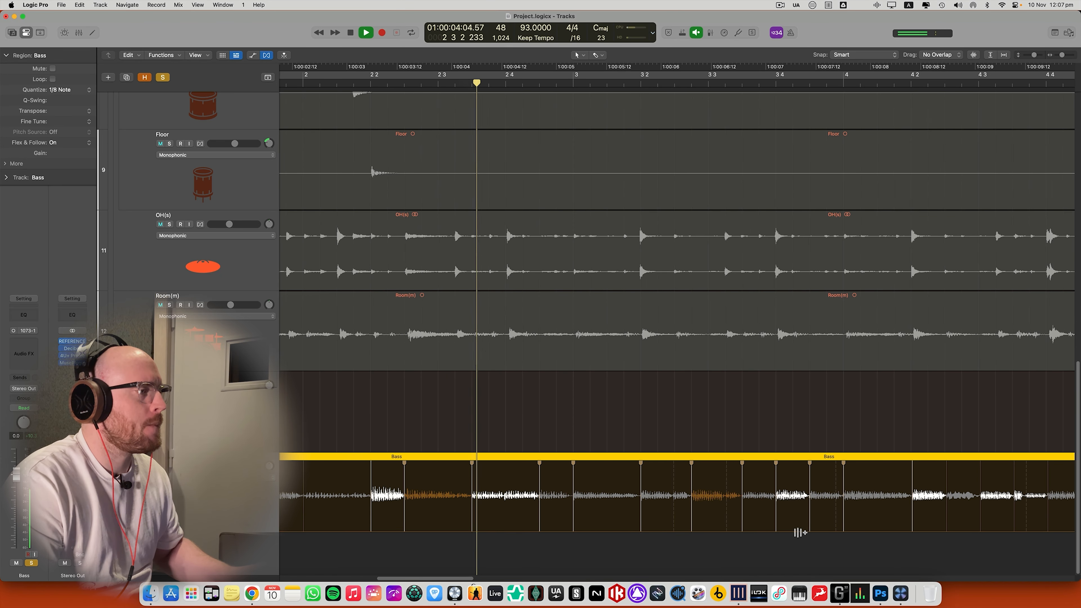
scroll(801, 536, "right", 6)
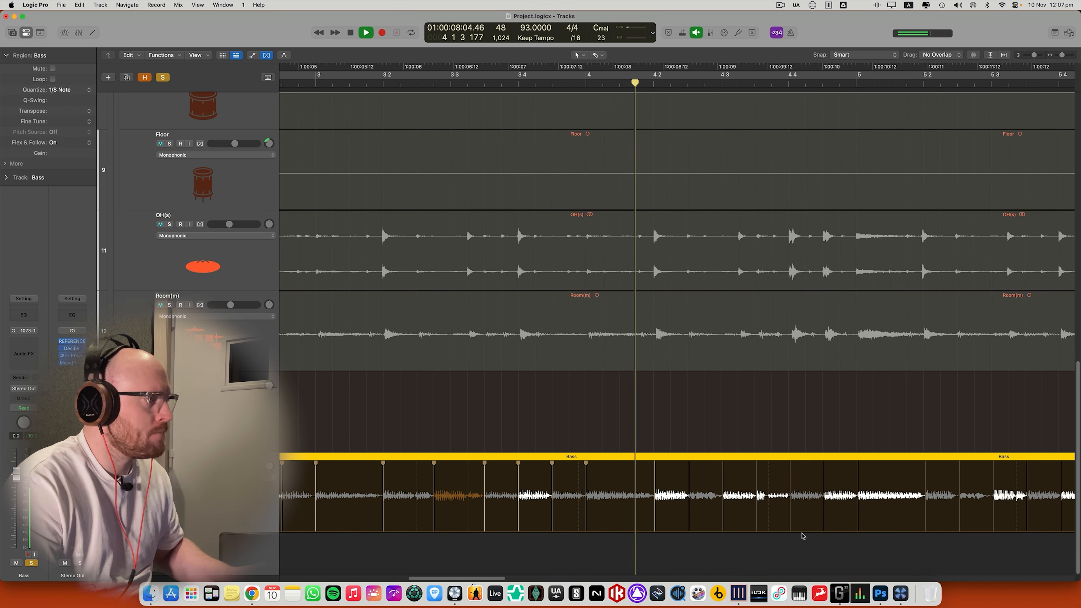
scroll(802, 536, "right", 5)
scroll(802, 536, "right", 1)
key("space")
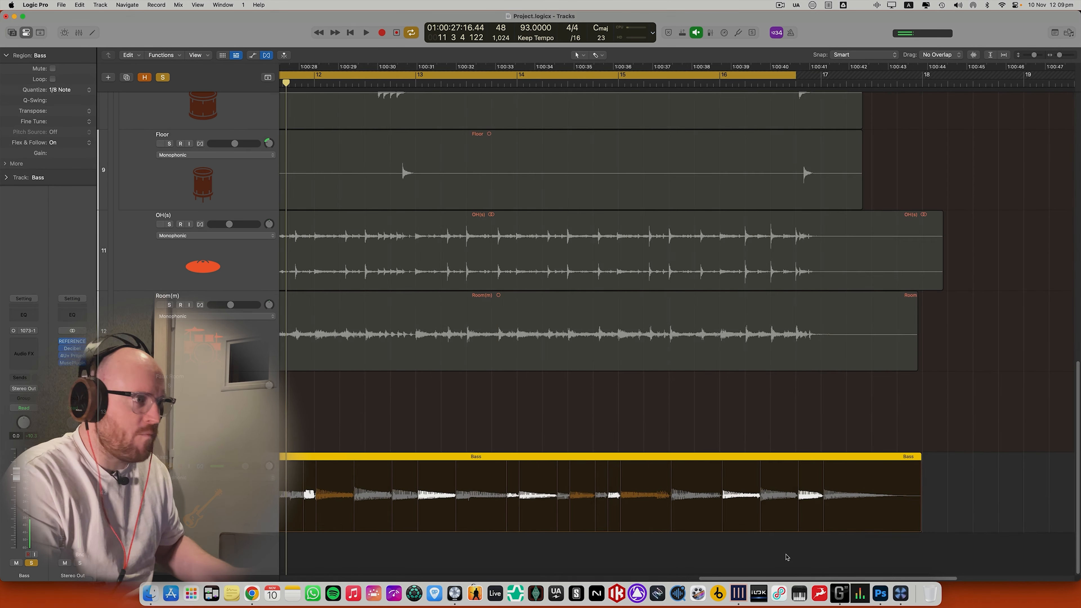
Split the Bass region at the playhead near its end, just before bar 18
key("super+Left")
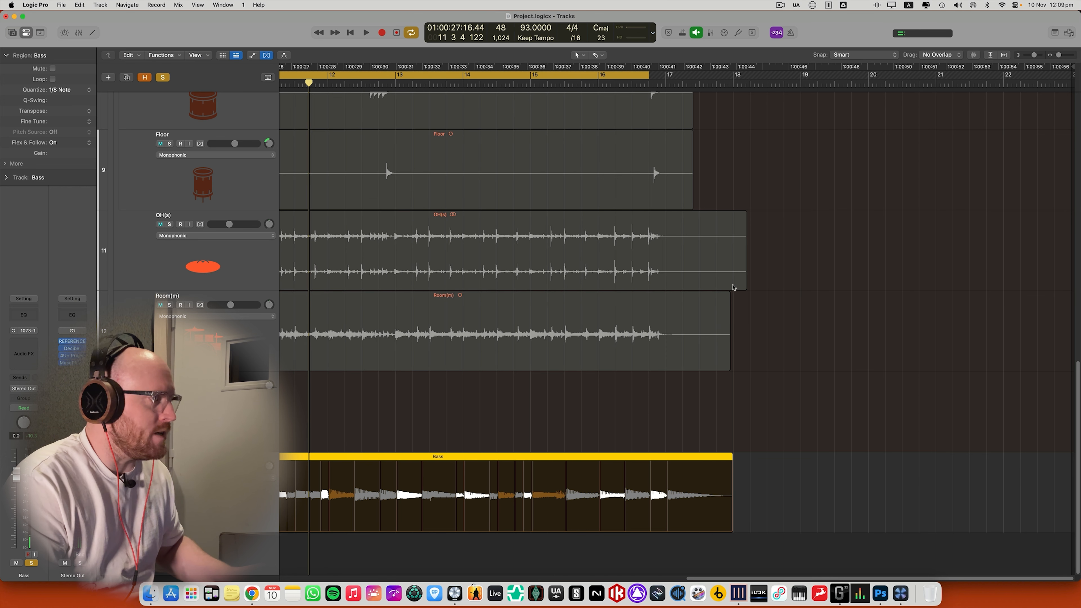
scroll(677, 307, "left", 10)
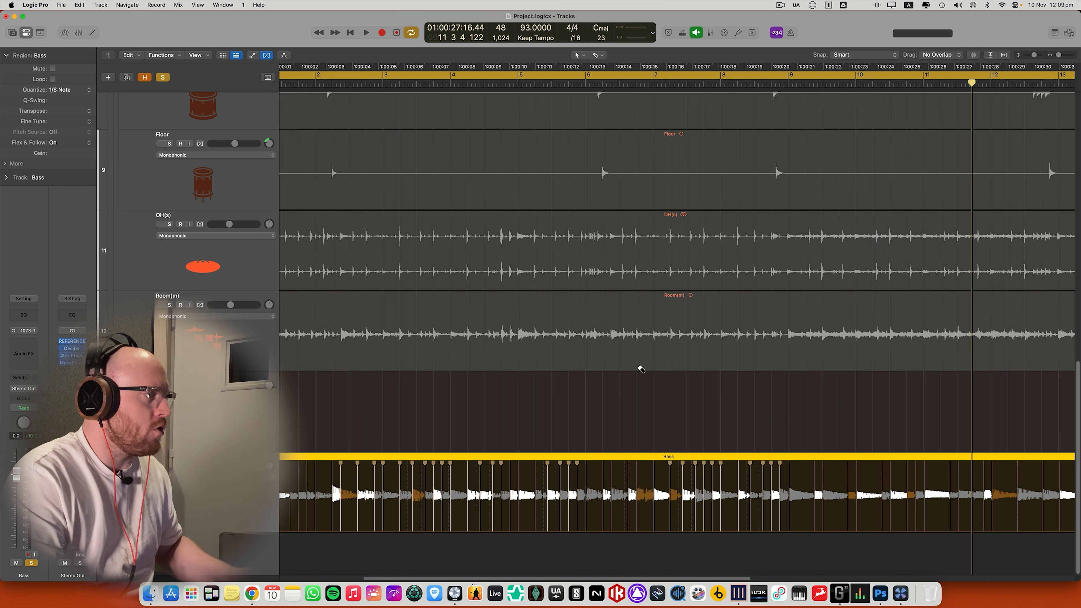
key("super+Left")
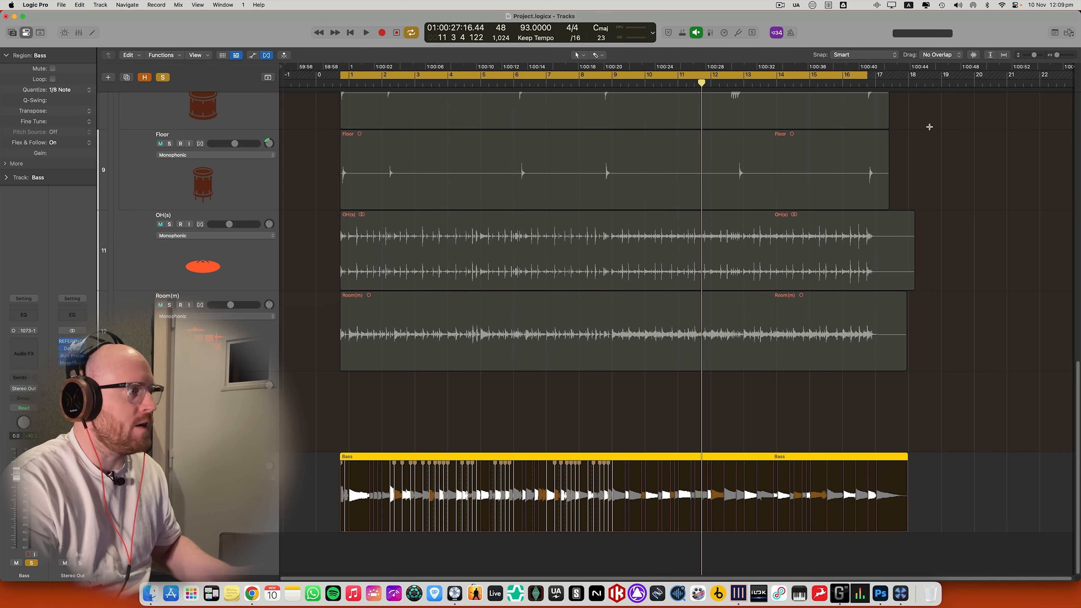
left_click(901, 84)
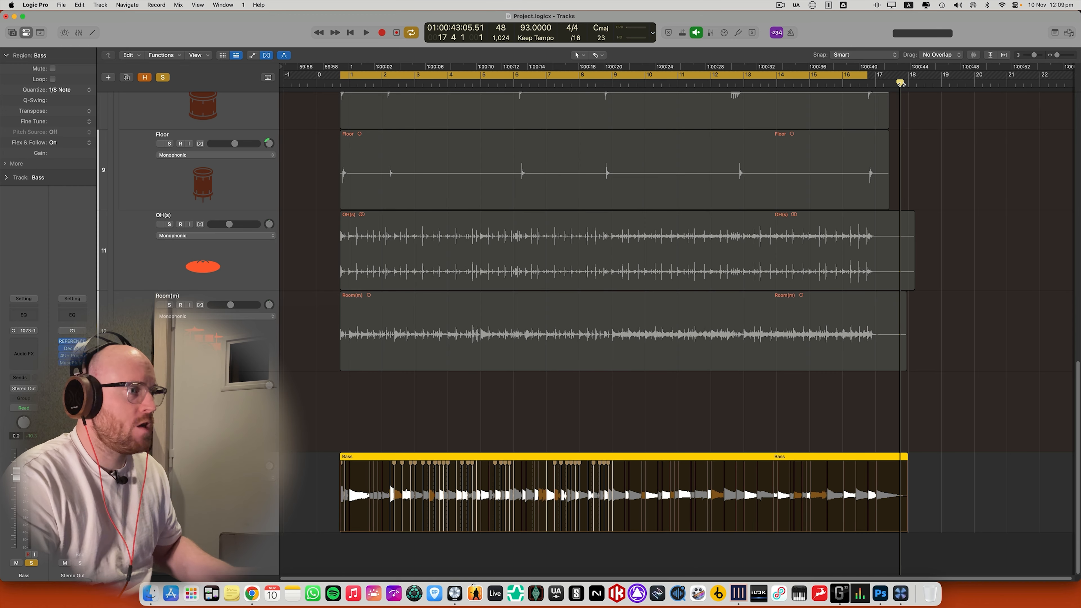
key("super+Right")
key("super+Right")
scroll(901, 84, "up", 5)
scroll(910, 106, "right", 1)
left_click(917, 84)
left_click_drag(918, 84, 934, 84)
key("super+t")
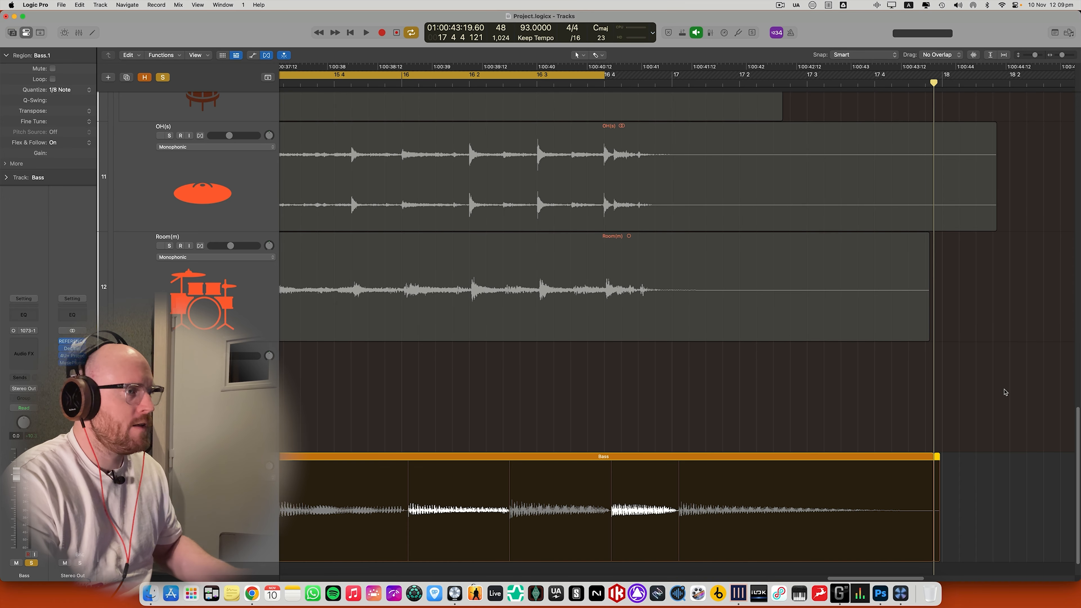
Select both parts of the split Bass region and join them into one new audio region
left_click_drag(995, 469, 913, 505)
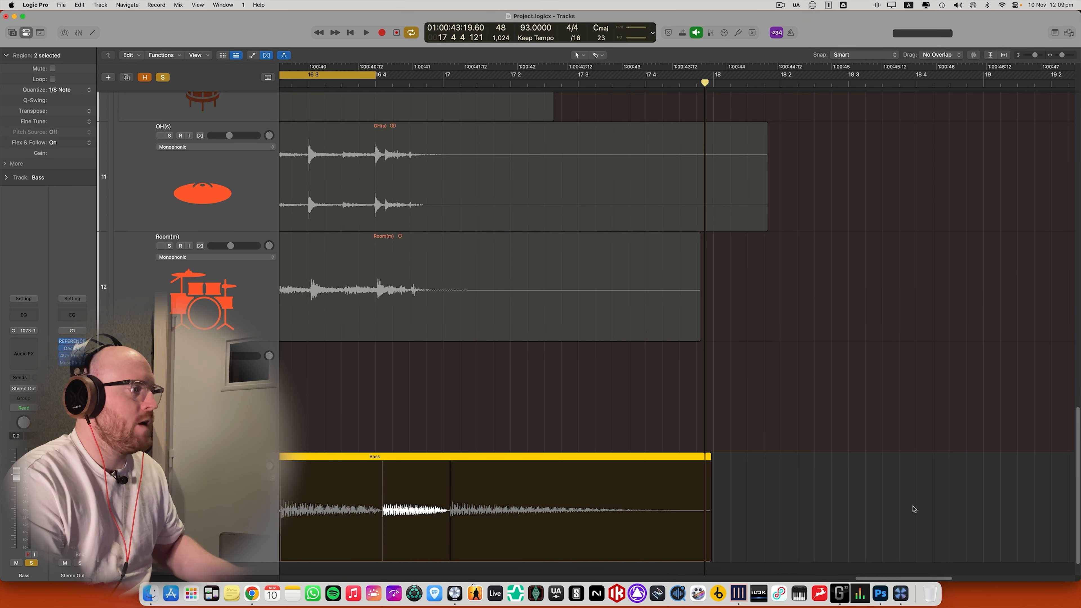
key("super+Left")
key("super+Left")
key("super+Left")
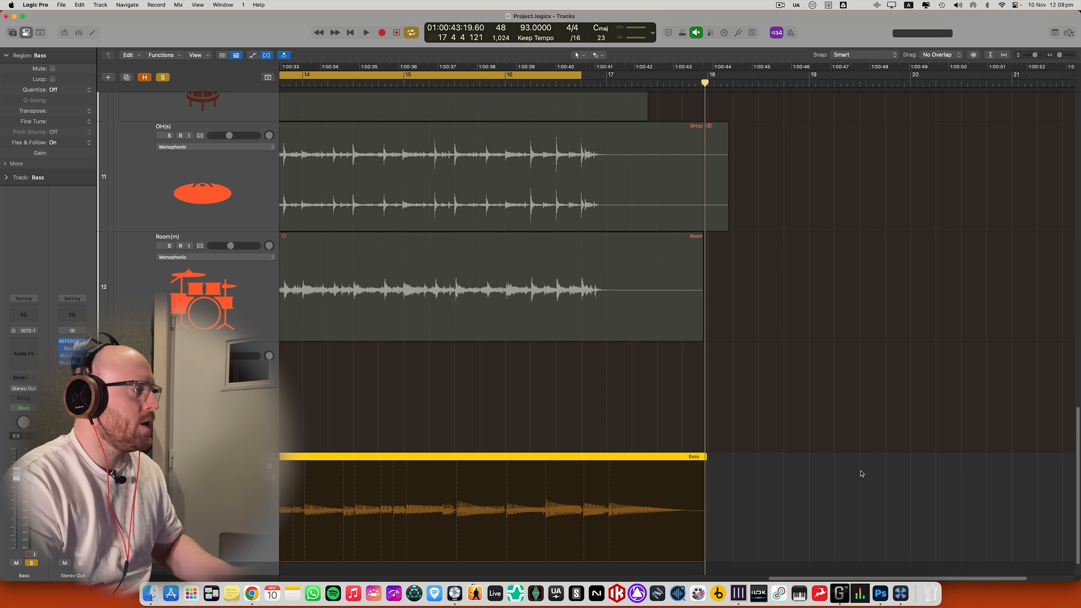
scroll(862, 473, "left", 8)
scroll(862, 474, "left", 6)
key("super+Left")
scroll(861, 473, "left", 4)
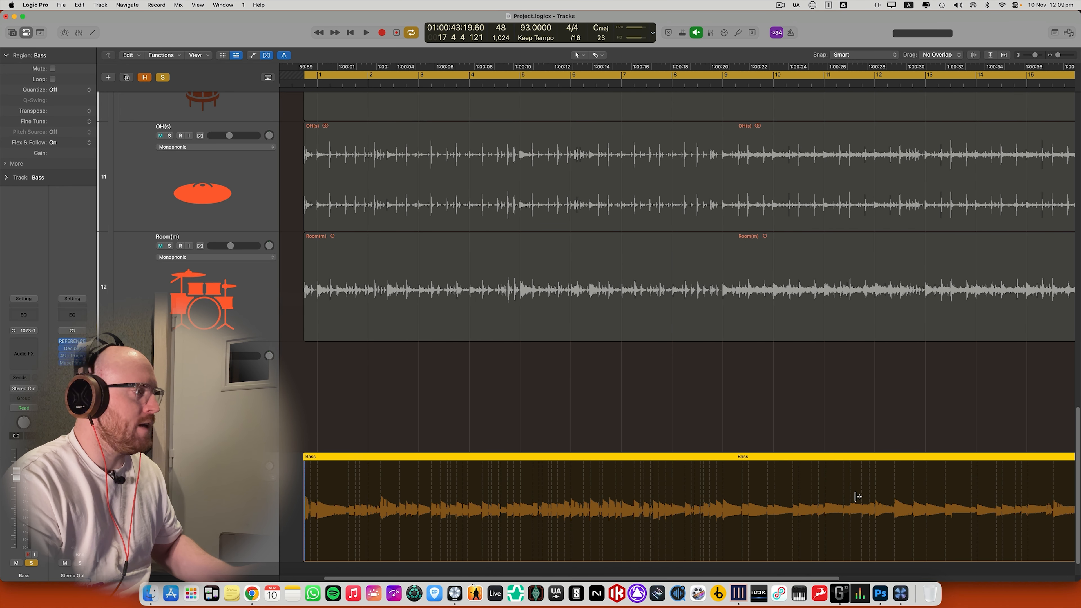
Turn Flex off for the Bass track and hide the Flex view for all tracks
left_click(200, 466)
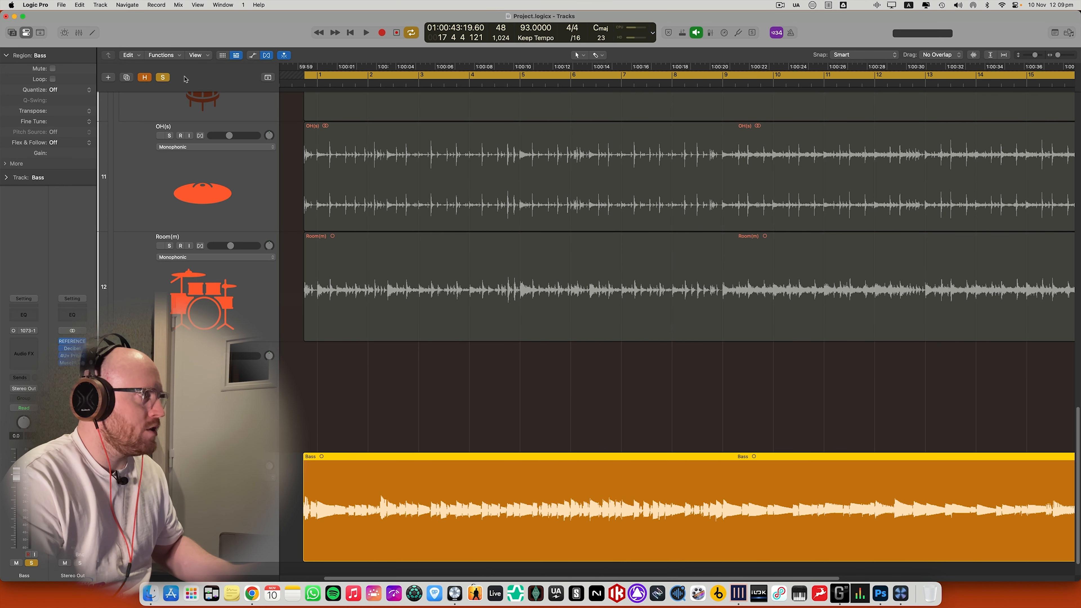
left_click(266, 55)
key("super+Left")
key("super+Up")
key("super+Up")
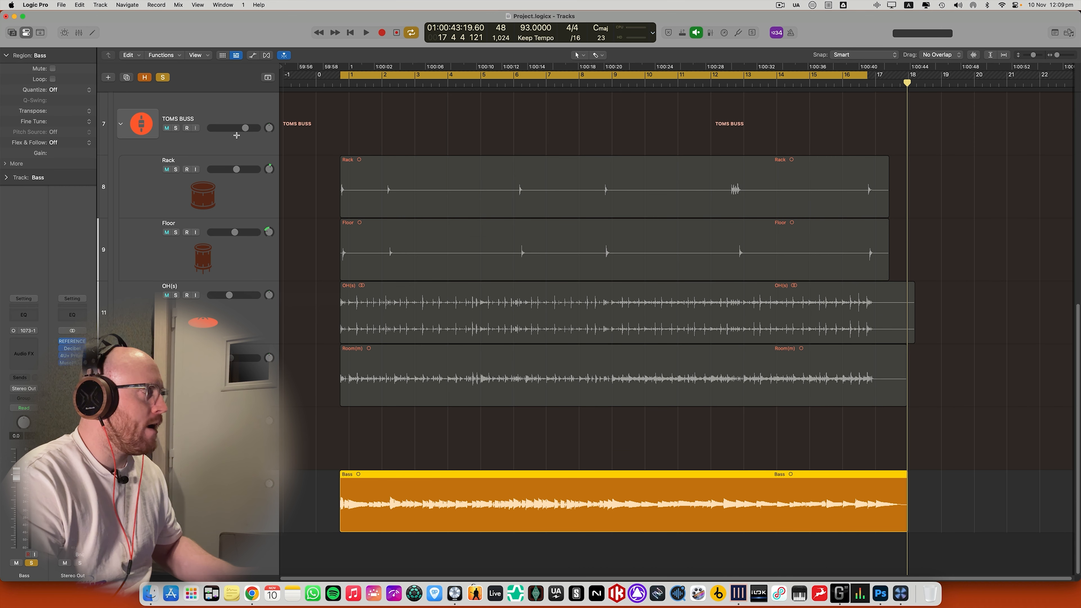
Turn off the Bass track's solo and play the edited bass together with the drums
scroll(191, 101, "up", 10)
key("s")
scroll(337, 171, "down", 10)
key("space")
scroll(336, 171, "down", 2)
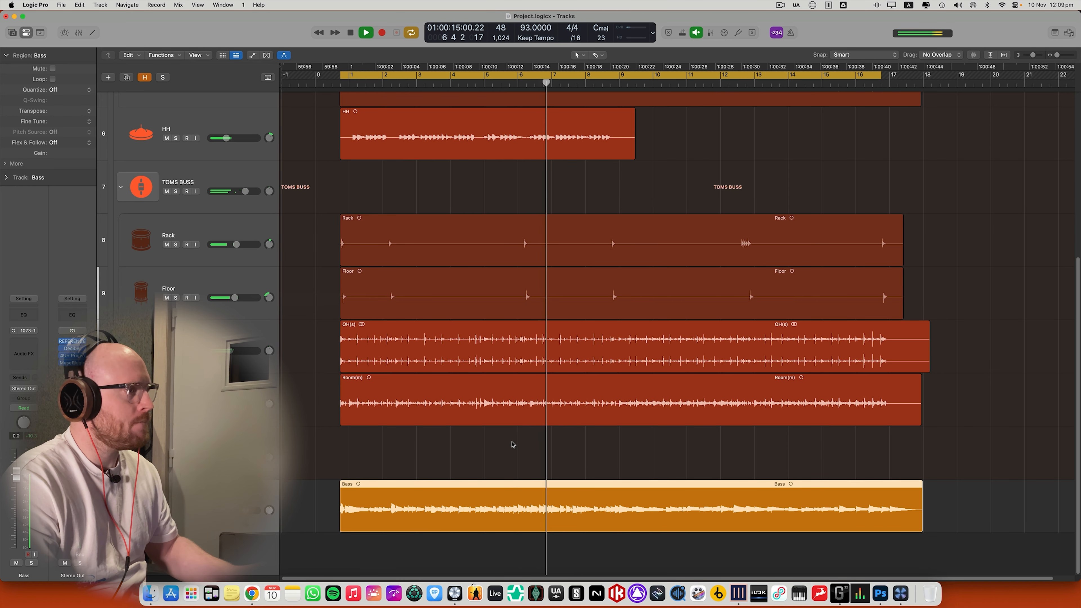
key("space")
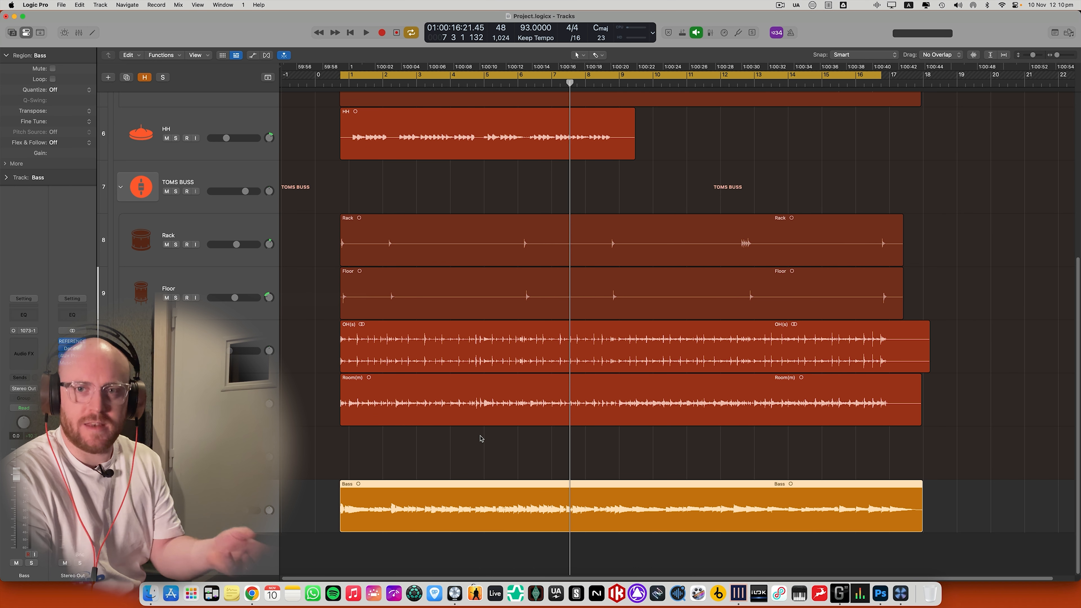
Collapse the DRUMS stack and the Region inspector, and enlarge the track heights
scroll(317, 205, "up", 10)
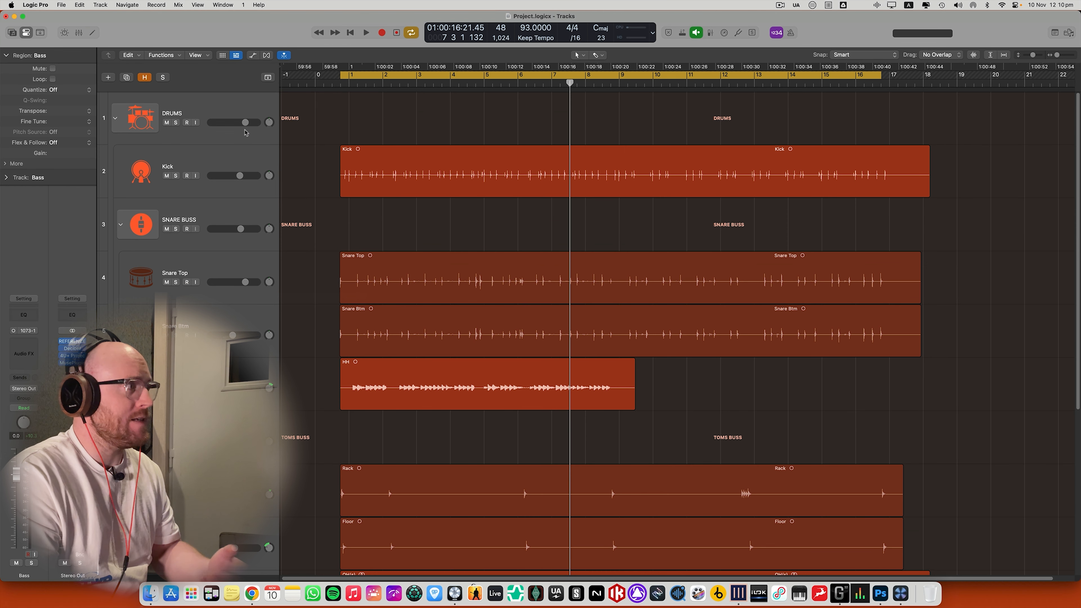
left_click(116, 119)
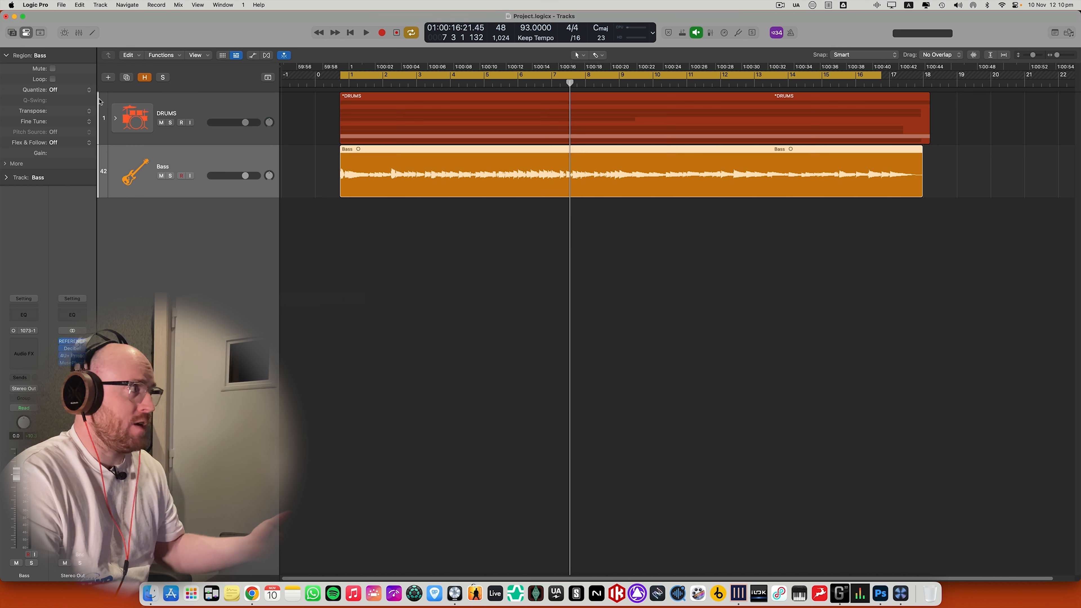
left_click(6, 55)
key("super+Down")
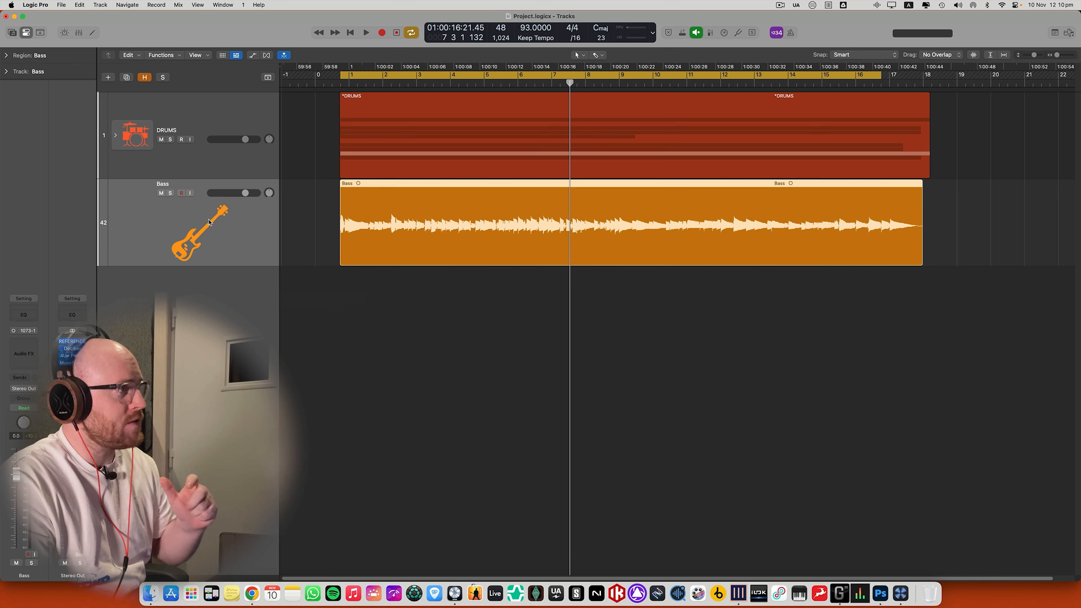
Duplicate the Bass track twice and copy the Bass region onto both new tracks
left_click(126, 79)
left_click(127, 79)
left_click_drag(388, 219, 399, 373)
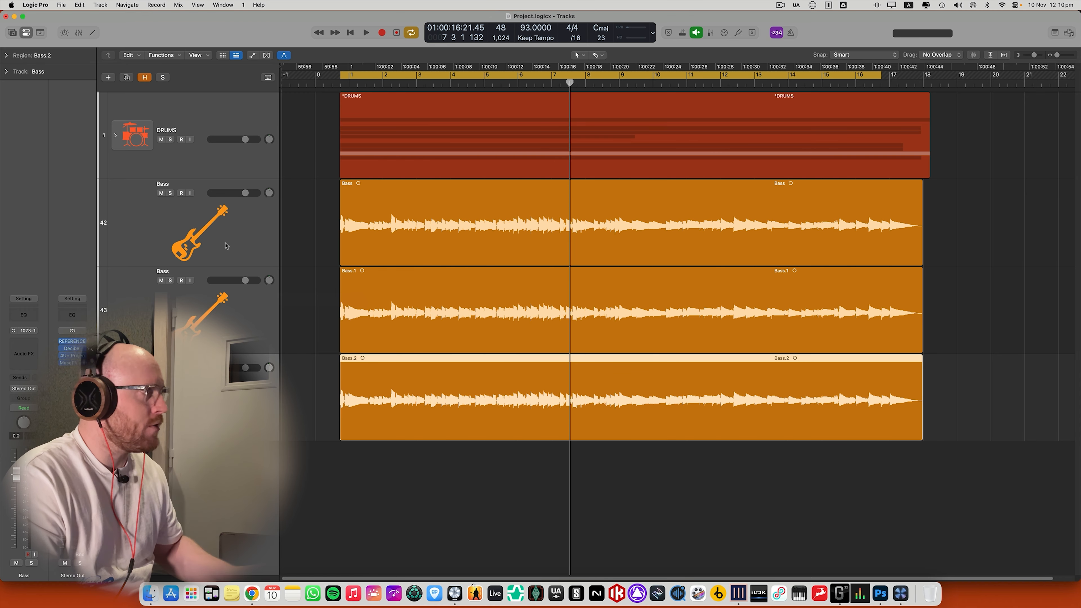
Rename the three Bass tracks as Low, Mid and Amp
double_click(162, 183)
type("Low")
key("Tab")
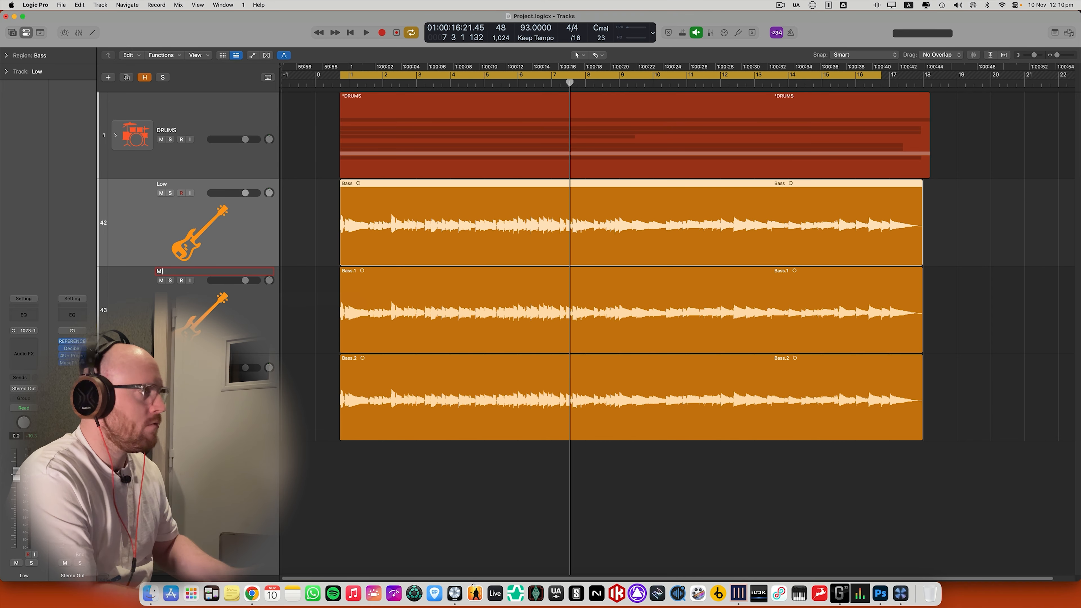
key("Tab")
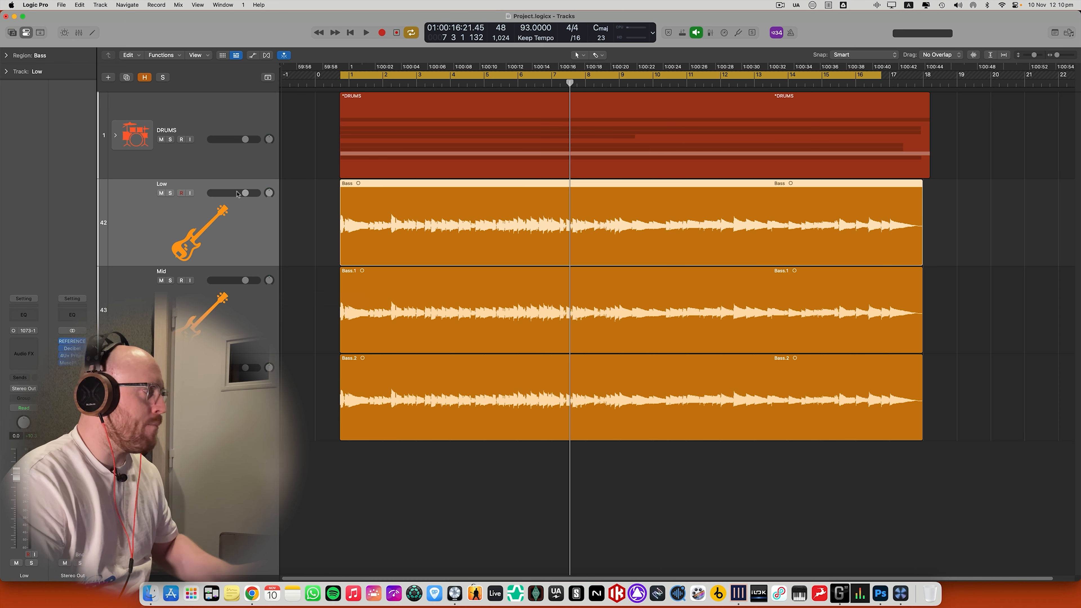
Group the Low, Mid and Amp tracks into a summing stack named BASS
left_click(191, 389, "shift")
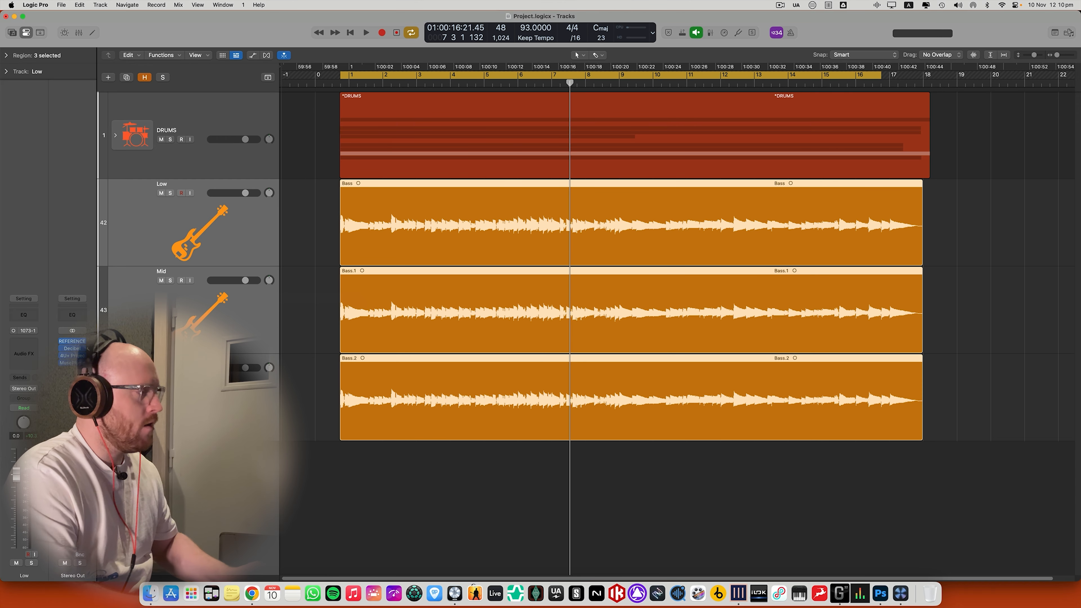
key("super+shift+d")
key("Return")
double_click(181, 218)
type("BA")
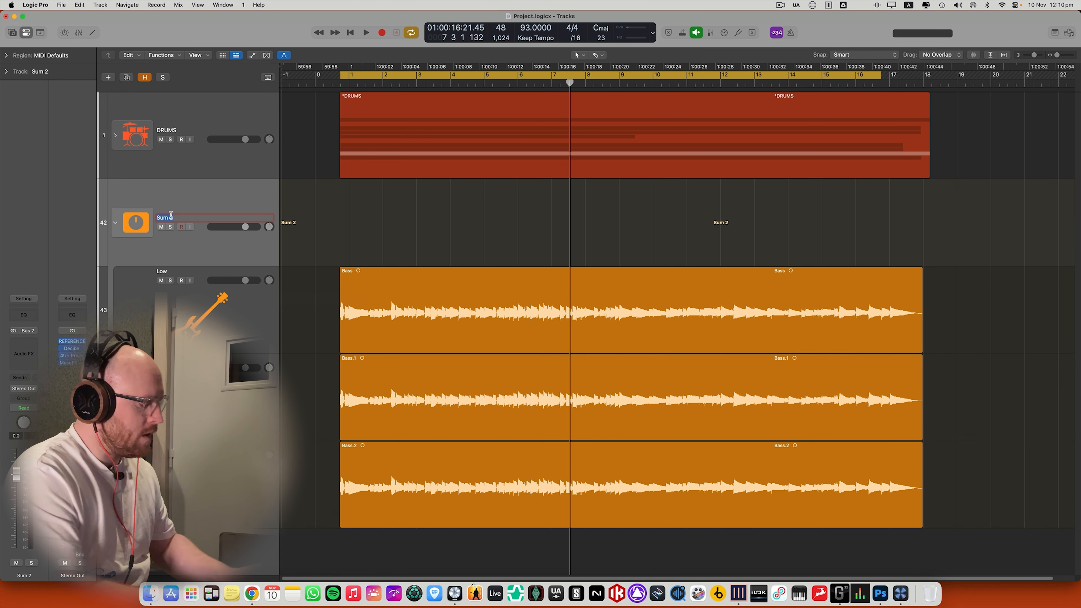
type("SS")
key("Return")
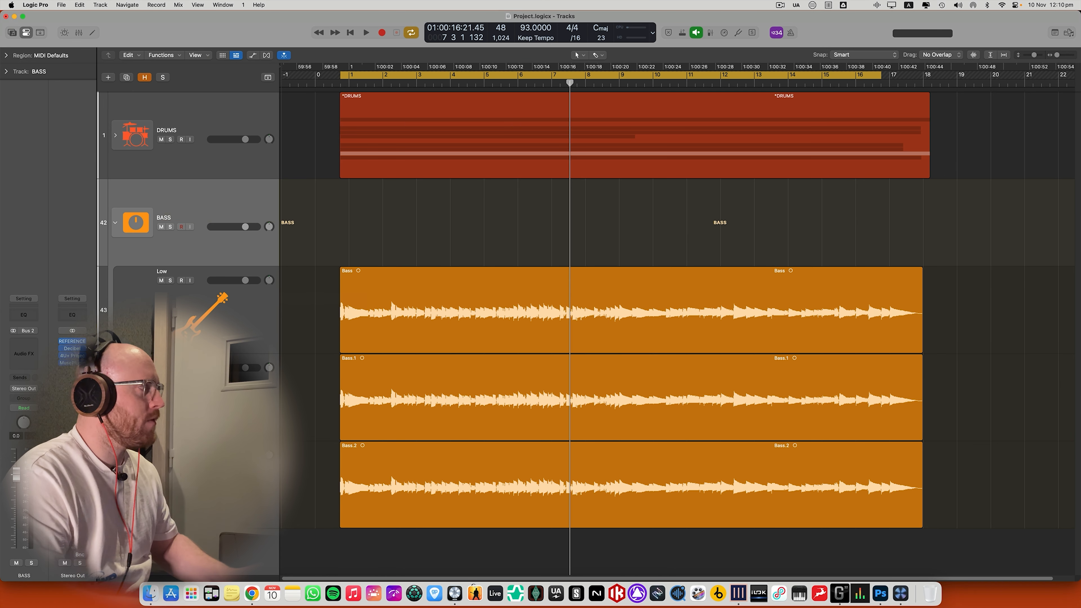
Change the BASS stack's icon to an outlined electric bass guitar from the Bass category
left_click(134, 222)
left_click(202, 175)
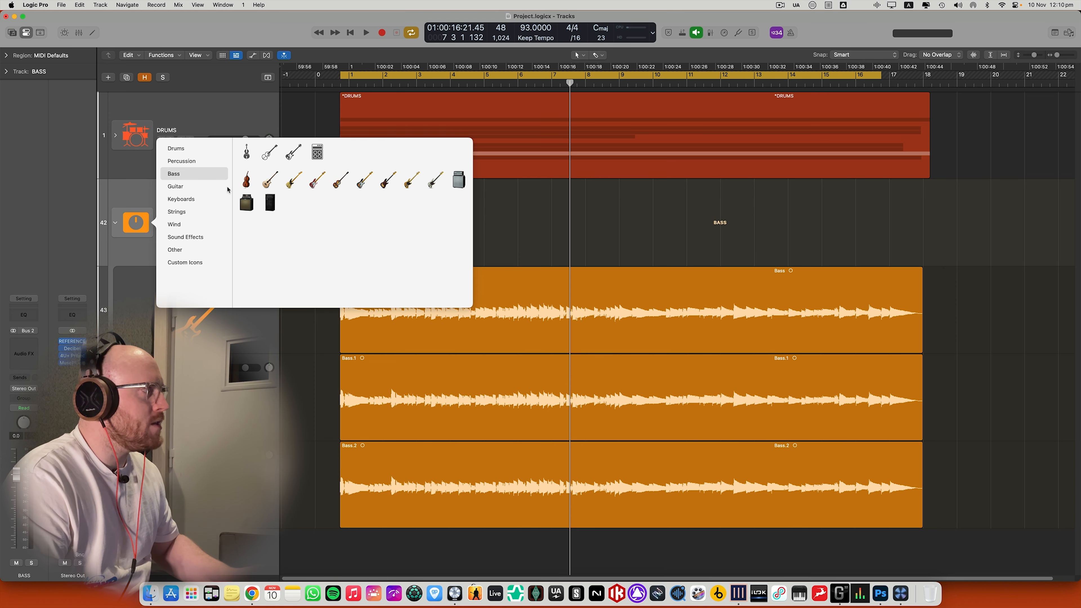
left_click(292, 154)
Recolour the regions of the three bass tracks to a darker orange
left_click(243, 319)
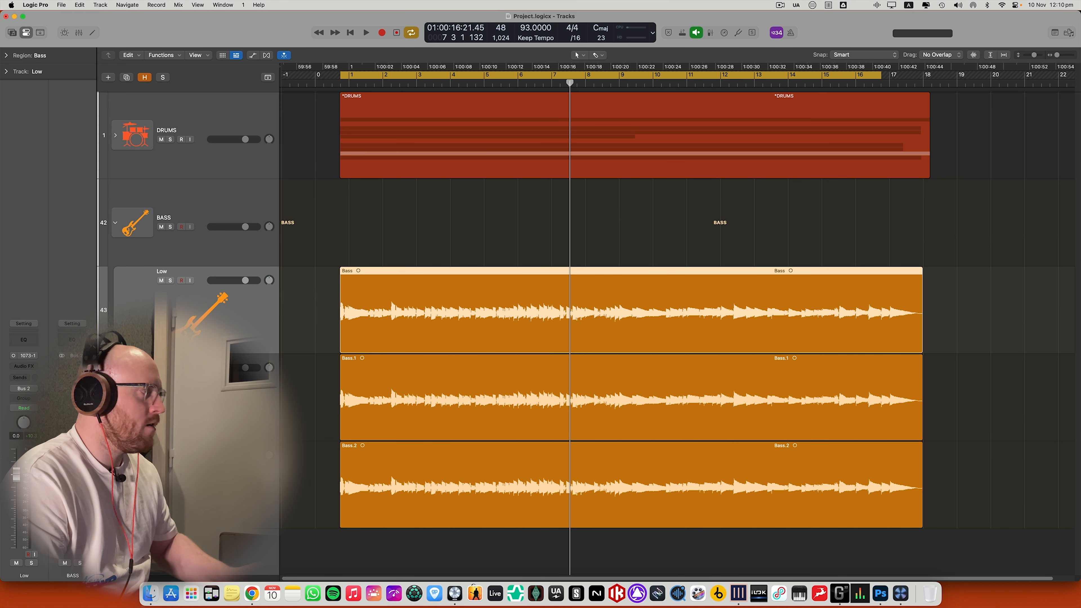
key("alt+c")
left_click(678, 482)
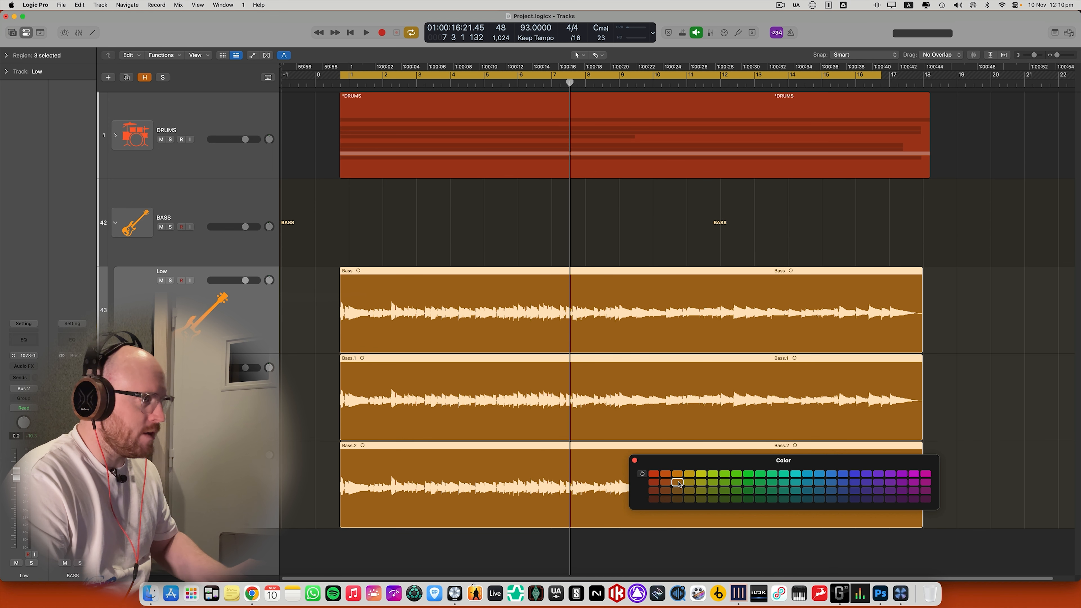
key("alt+c")
left_click(312, 310)
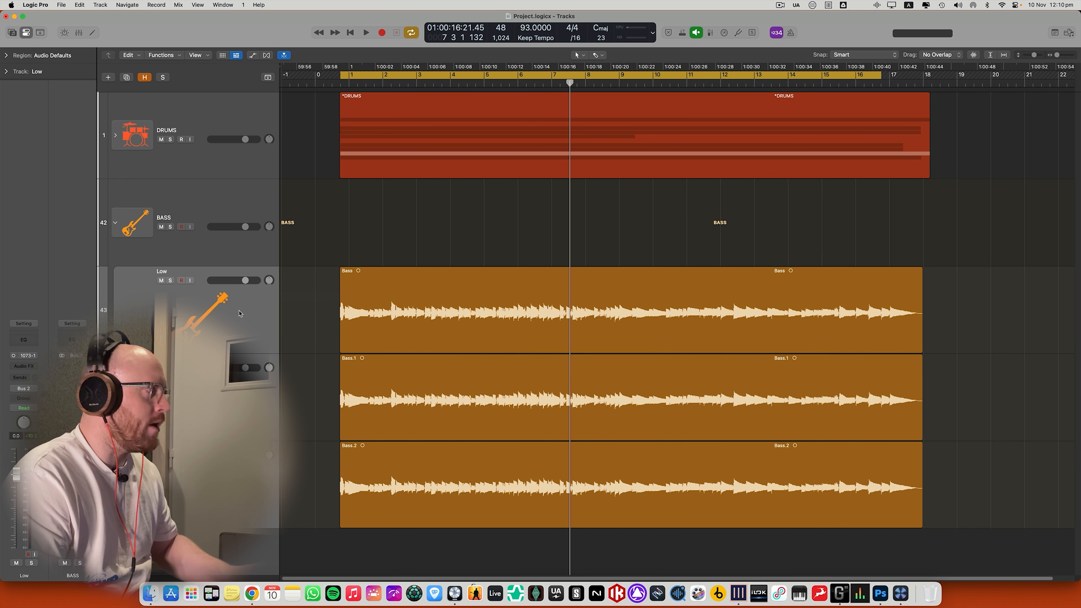
Show the mixer, insert a Channel EQ on the Low track and enable its high-cut band
left_click(240, 313)
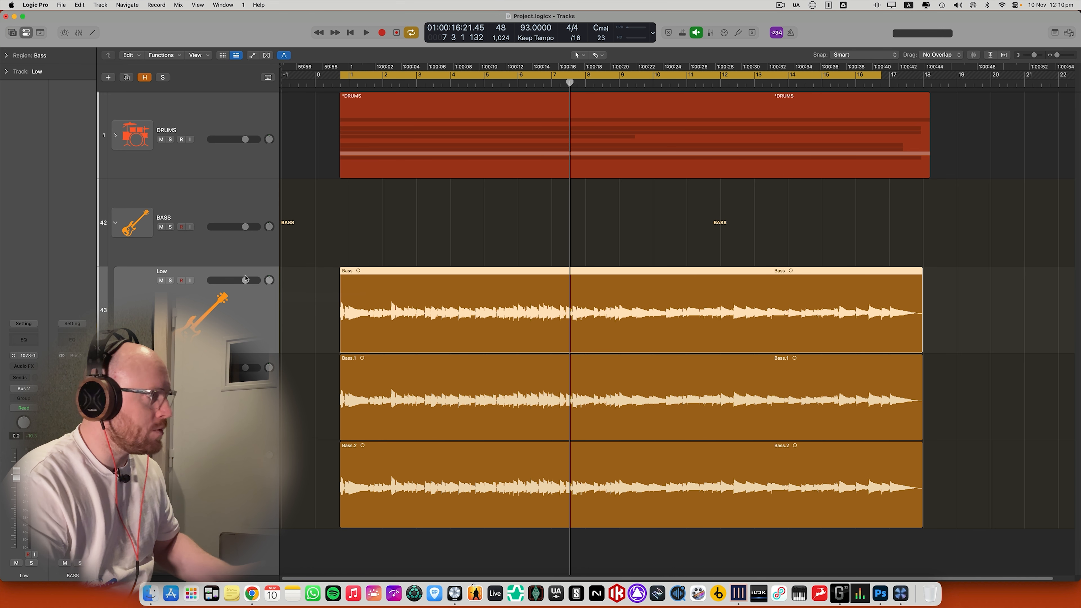
key("x")
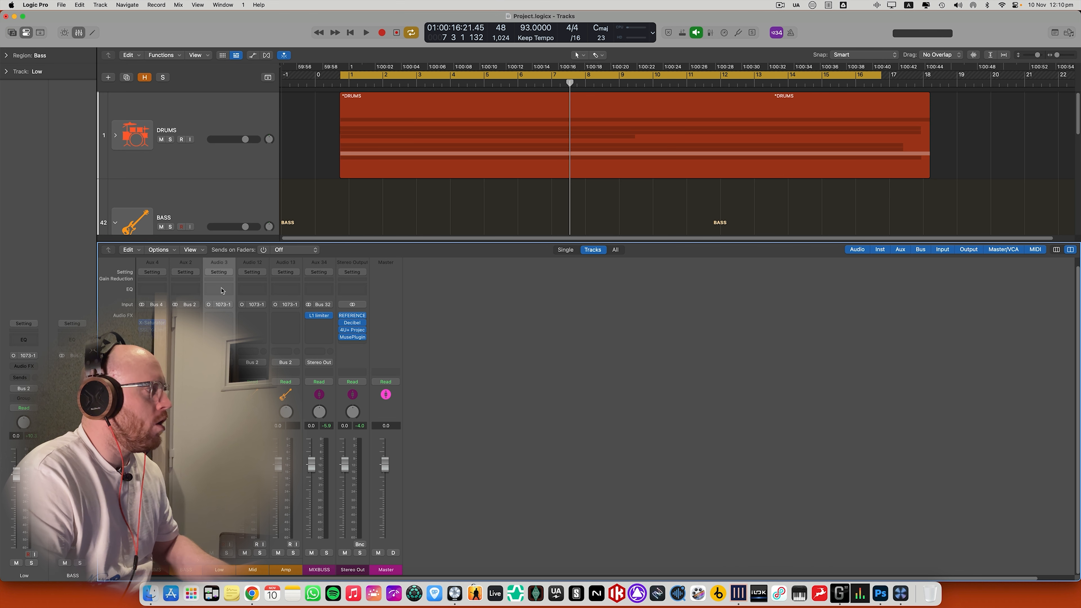
left_click(222, 290)
left_click(750, 160)
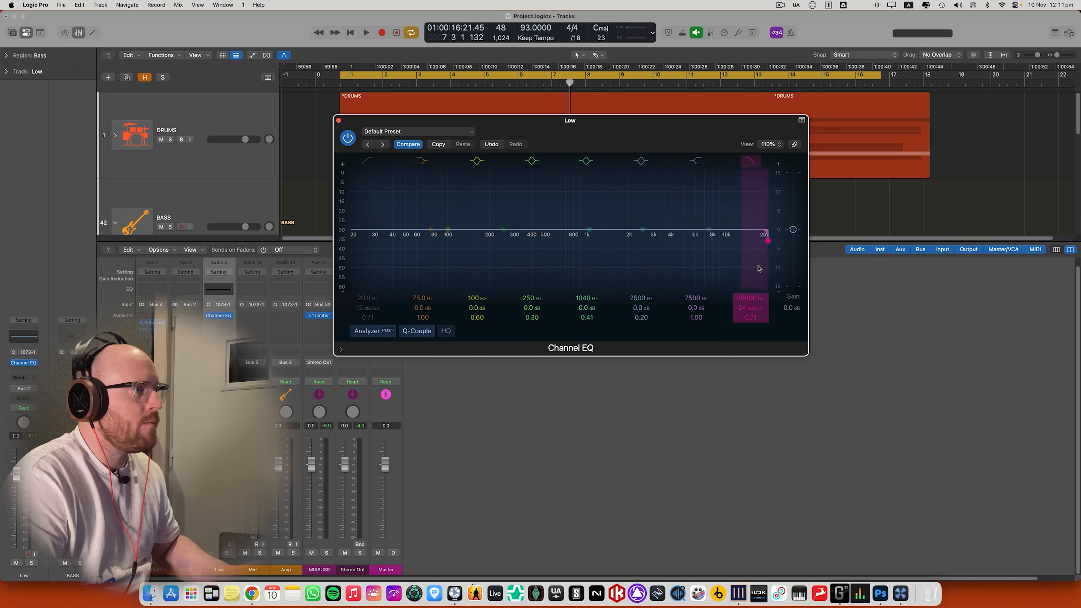
Set the Low track's high-cut filter to 150 Hz with an 18 dB/Oct slope
double_click(742, 297)
type("150")
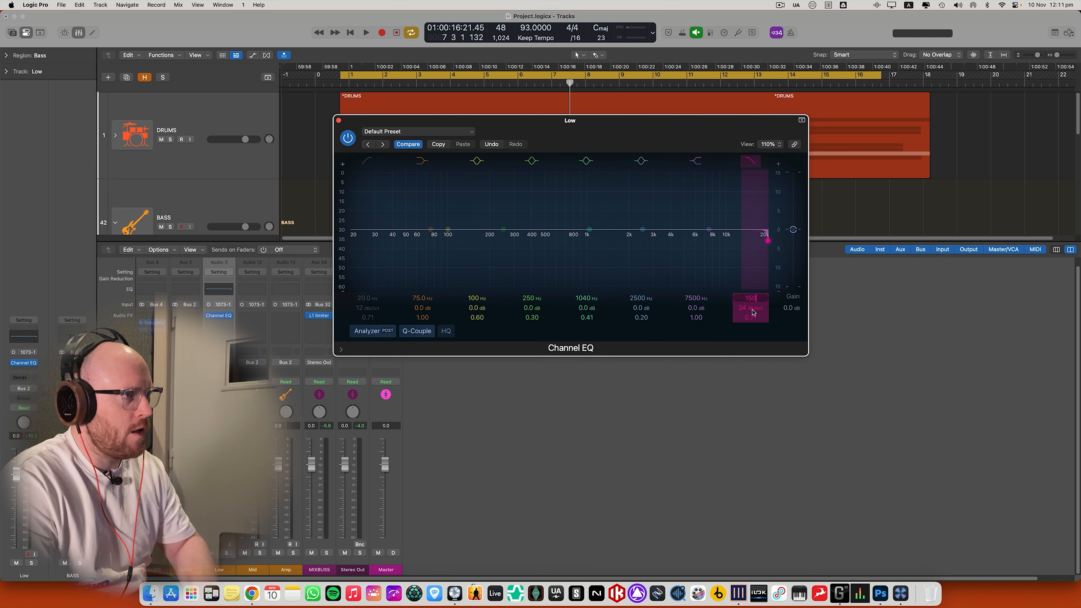
key("Return")
left_click_drag(750, 308, 750, 312)
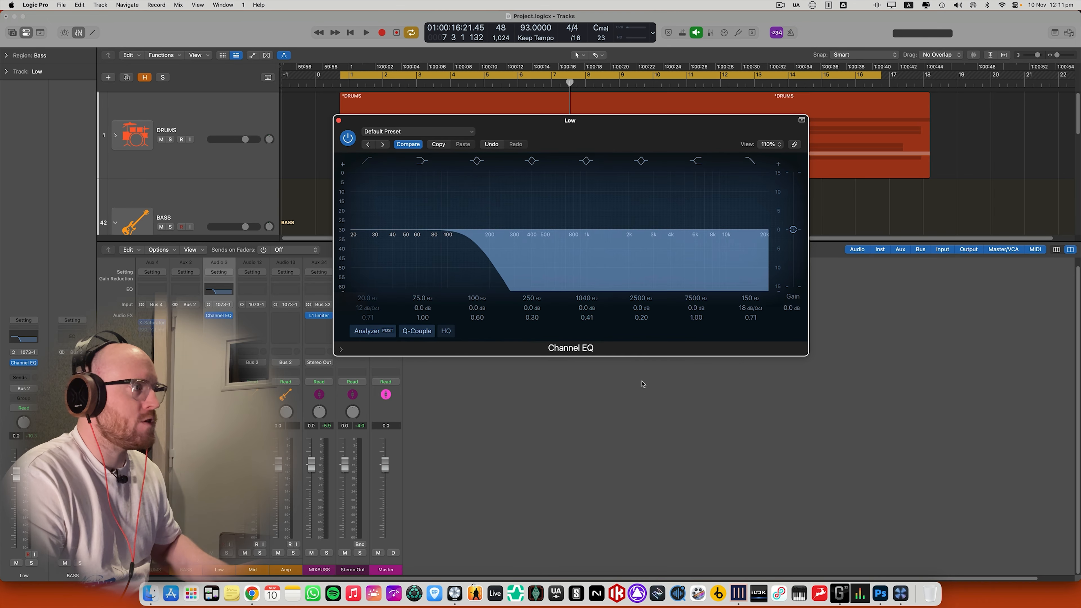
Insert a Channel EQ on the Mid track and set its low-cut filter to 150 Hz with an 18 dB/Oct slope
left_click(339, 120)
left_click(252, 293)
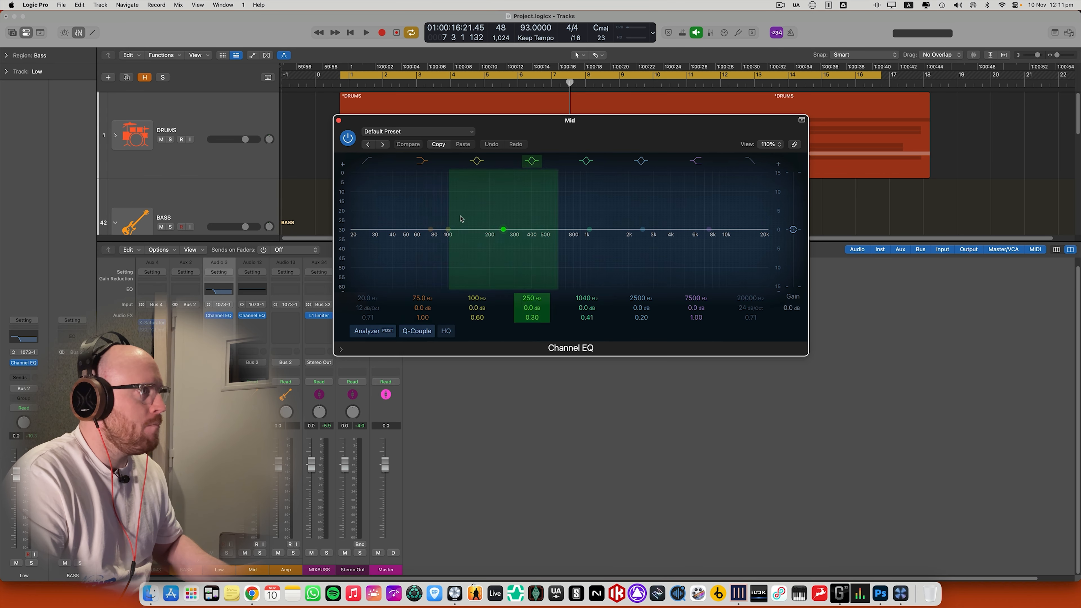
double_click(364, 295)
type("150")
key("Return")
left_click_drag(367, 308, 368, 303)
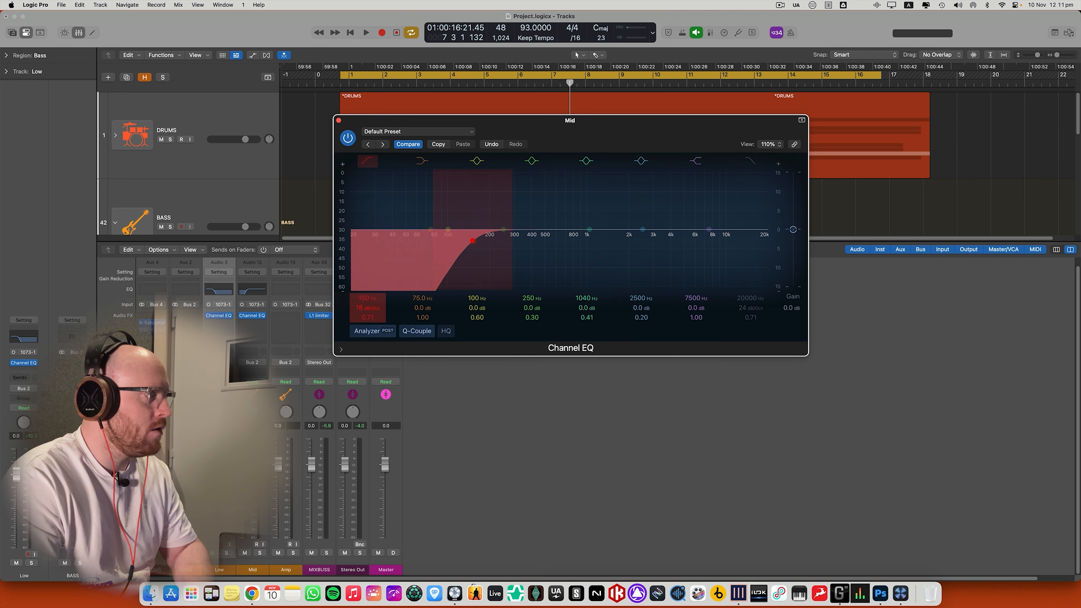
left_click(338, 121)
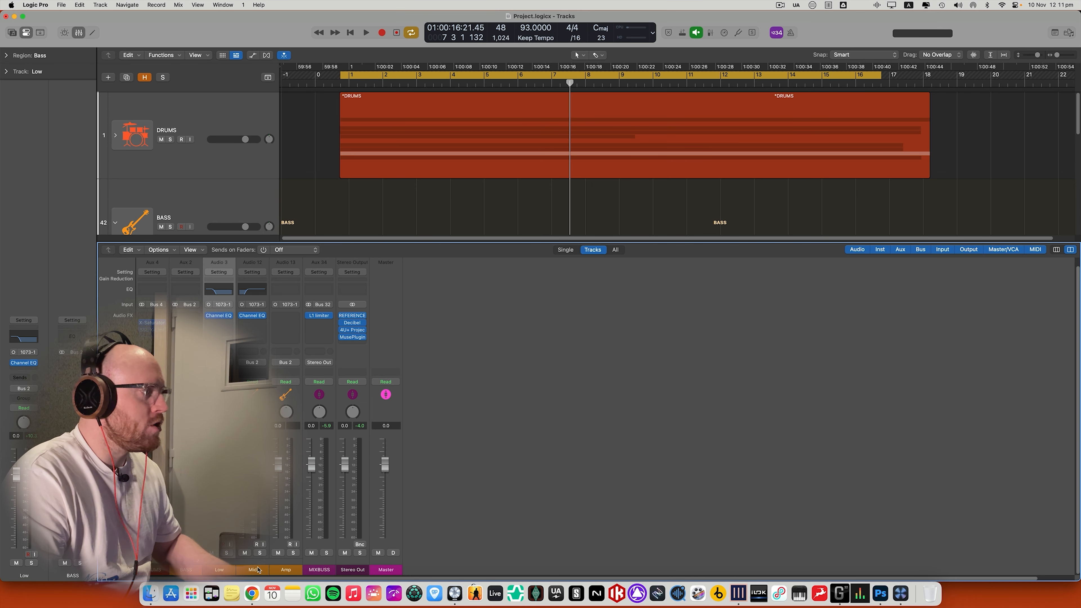
Solo the Low track and the Mid track in turn and listen to how each filtered band sounds
left_click(226, 553)
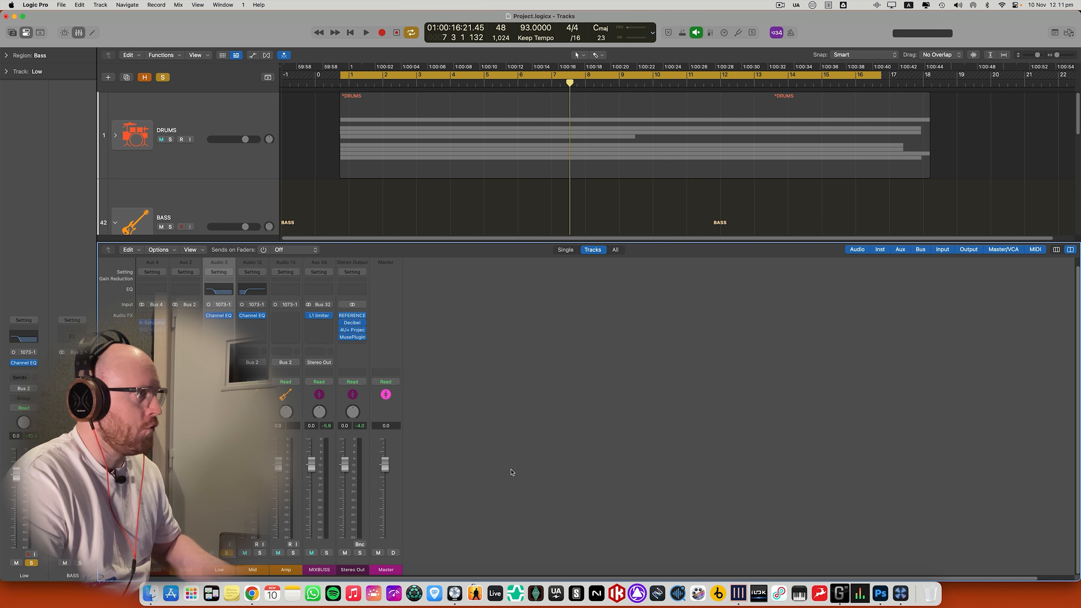
key("space")
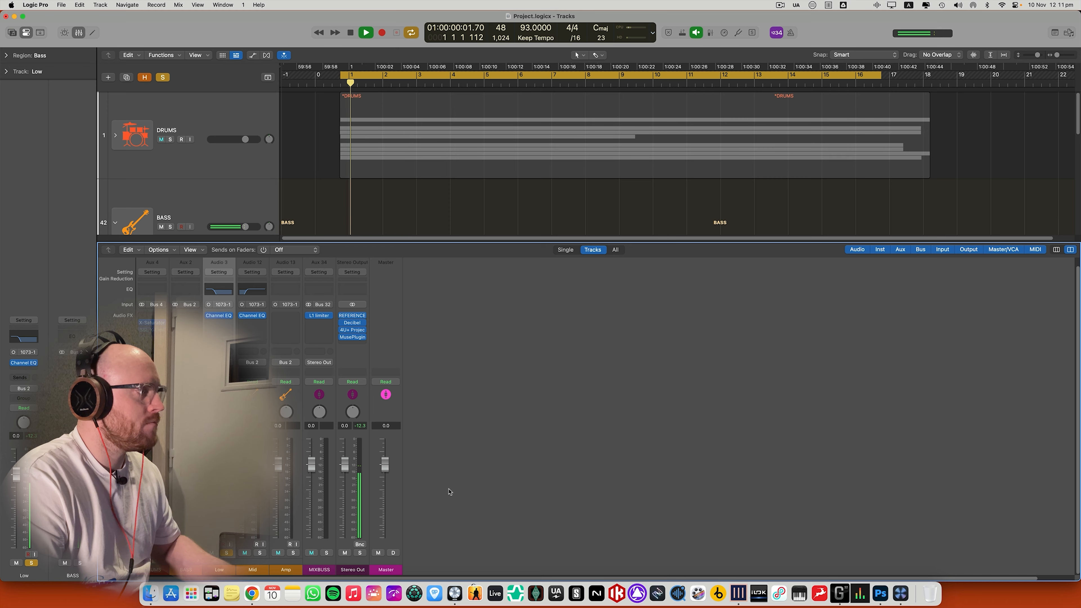
left_click(259, 569)
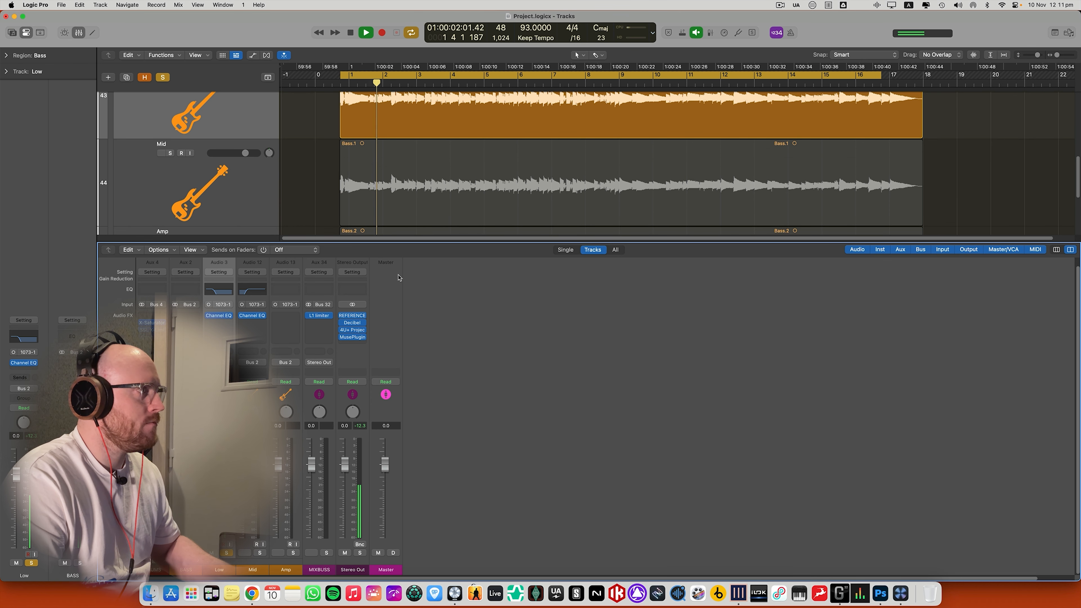
key("space")
left_click(260, 552)
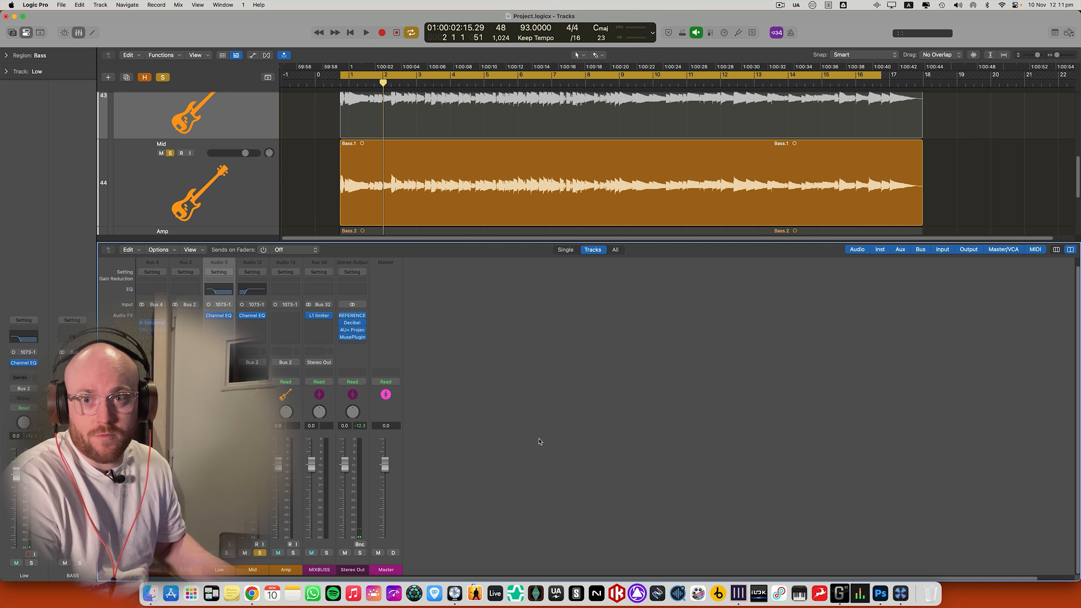
key("space")
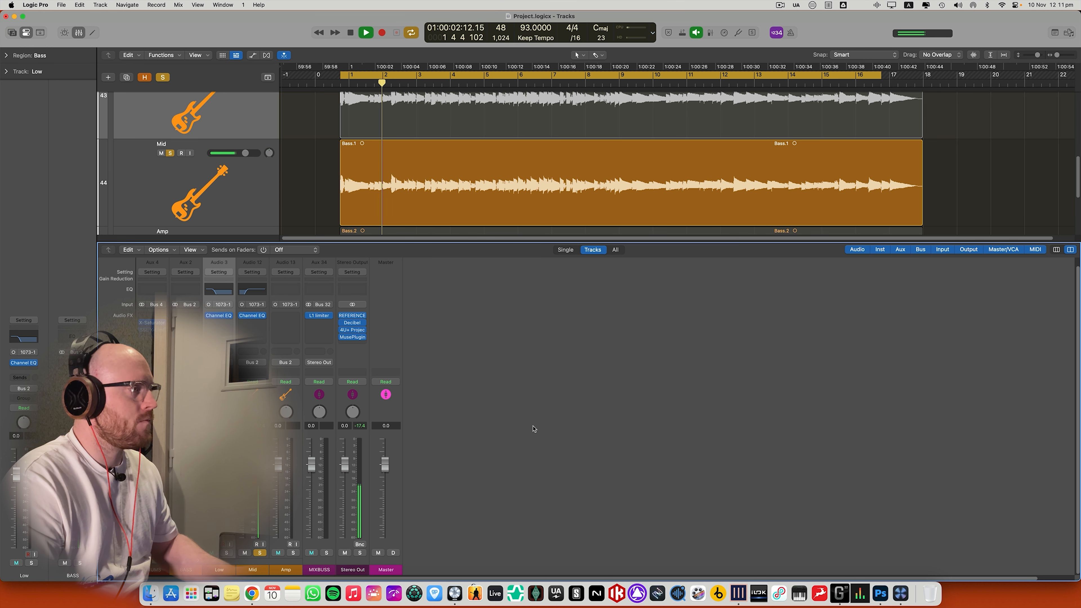
key("space")
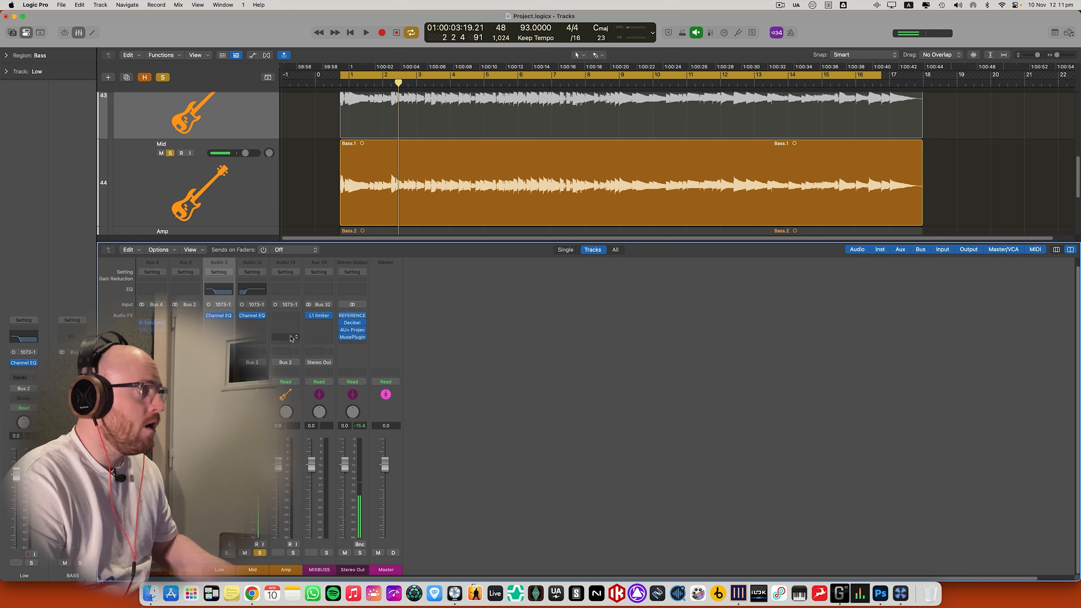
Copy the Mid track's Channel EQ to the Amp track and hide the mixer
left_click_drag(258, 322, 285, 316)
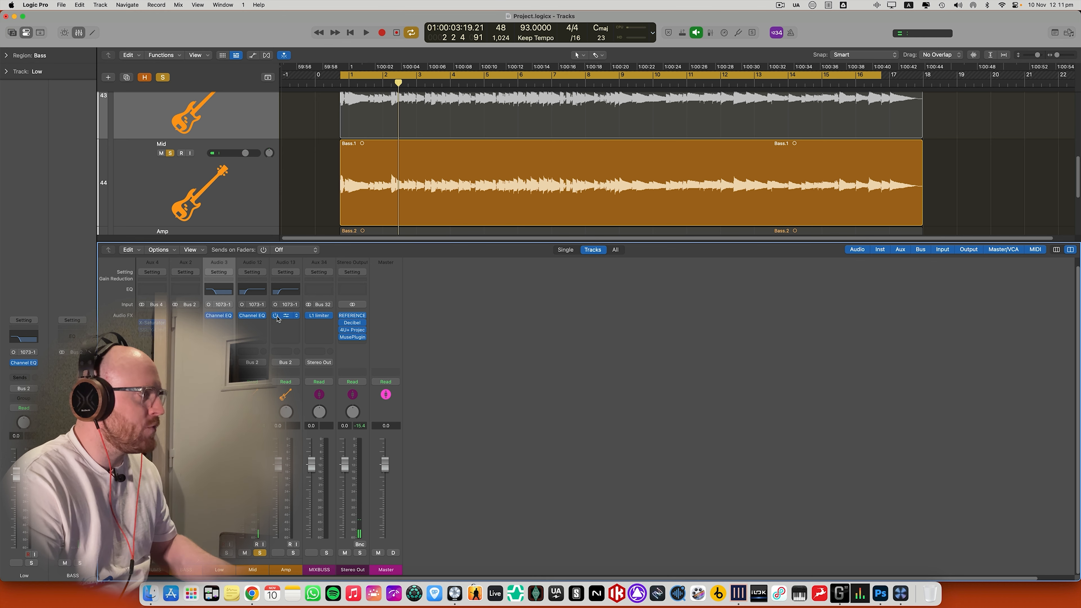
key("x")
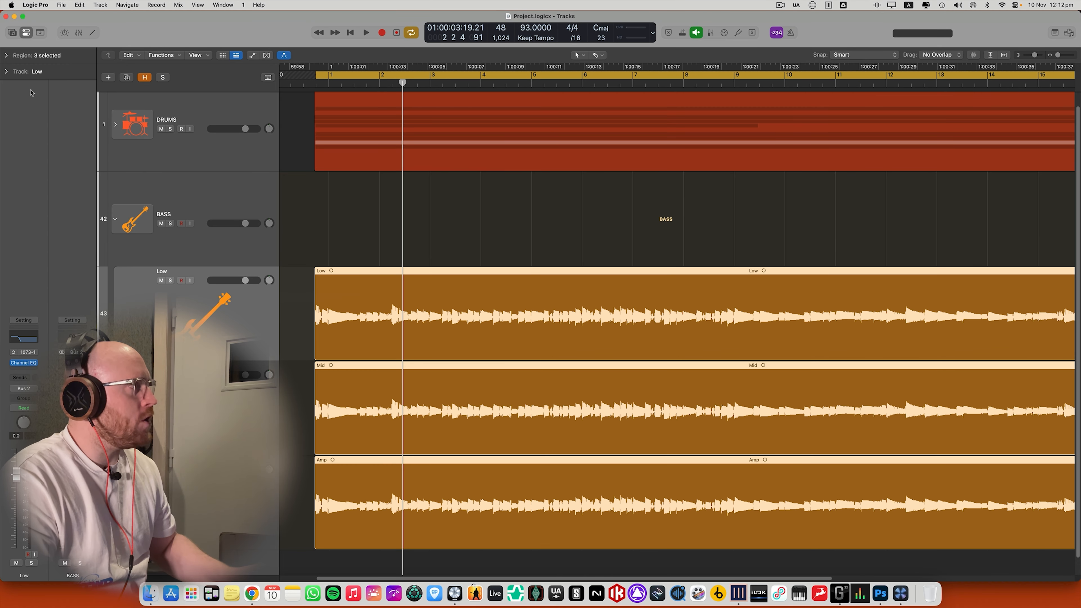
Raise the gain of the three selected bass regions to +4.5 dB and deselect them
left_click(6, 55)
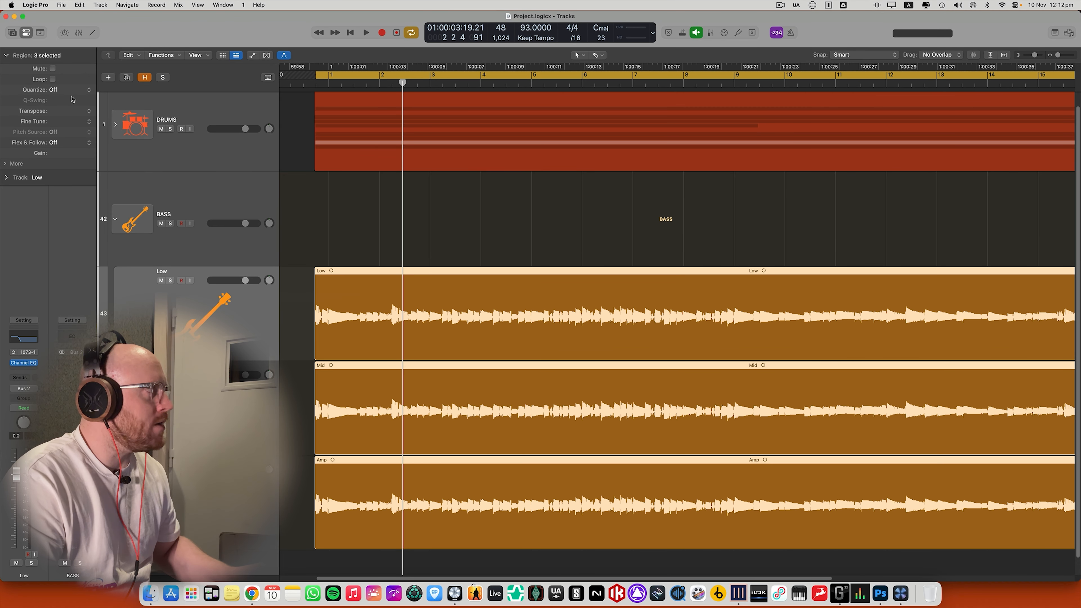
left_click_drag(64, 153, 66, 90)
scroll(392, 315, "right", 2)
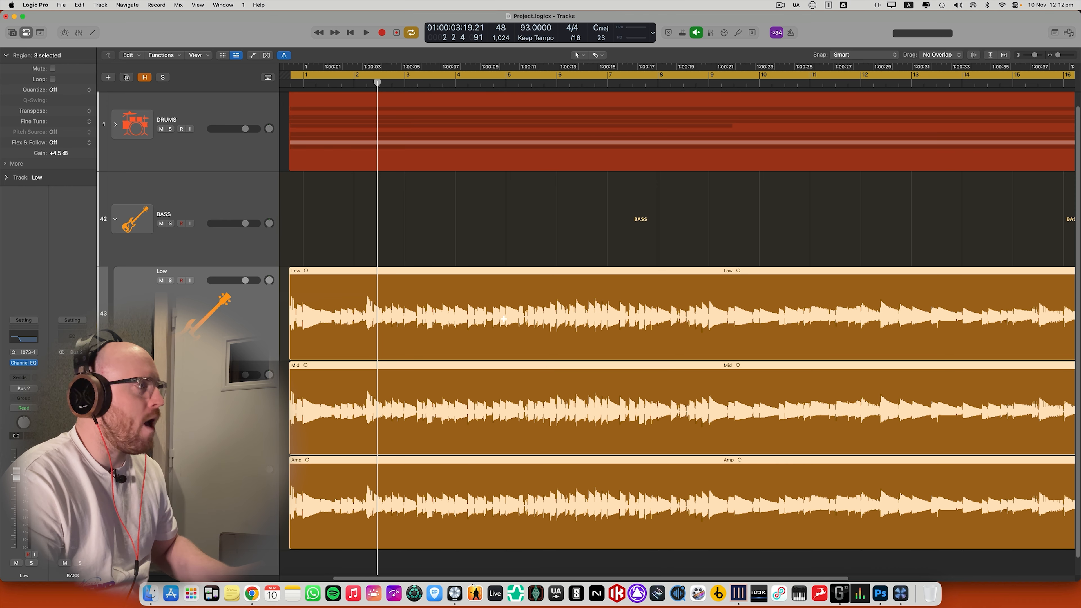
key("super+Left")
key("super+Left")
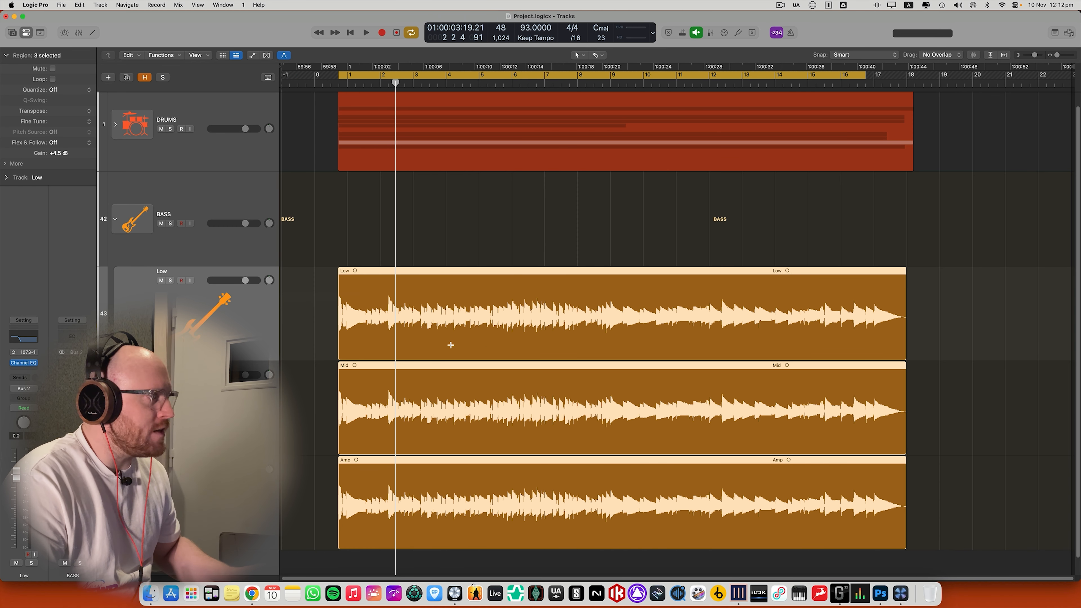
left_click(321, 301)
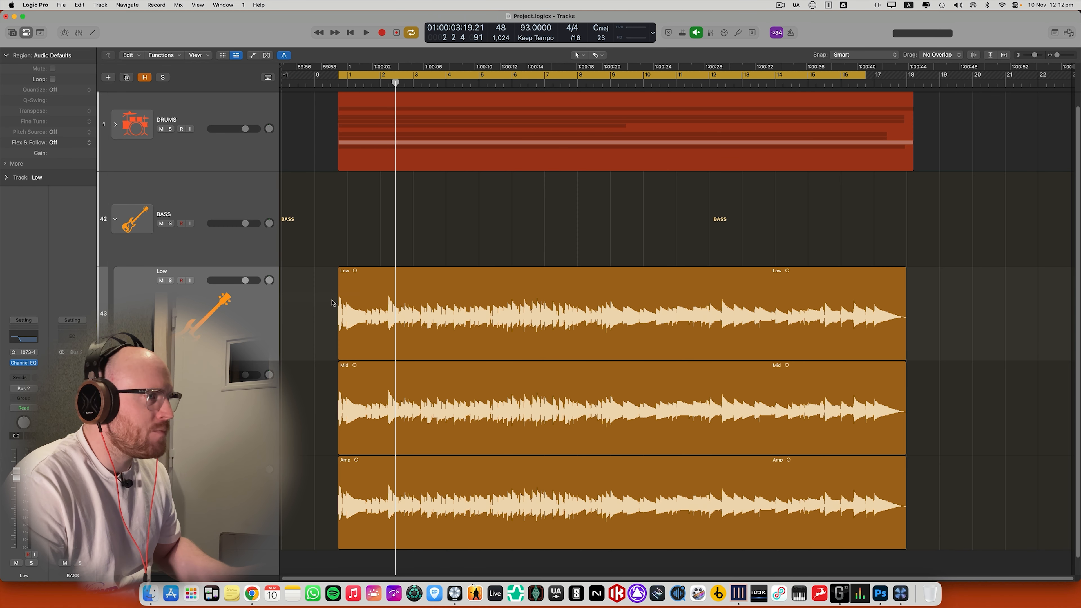
Set the cycle range to about bars 9 to 12 and solo the Low track
left_click_drag(643, 75, 718, 78)
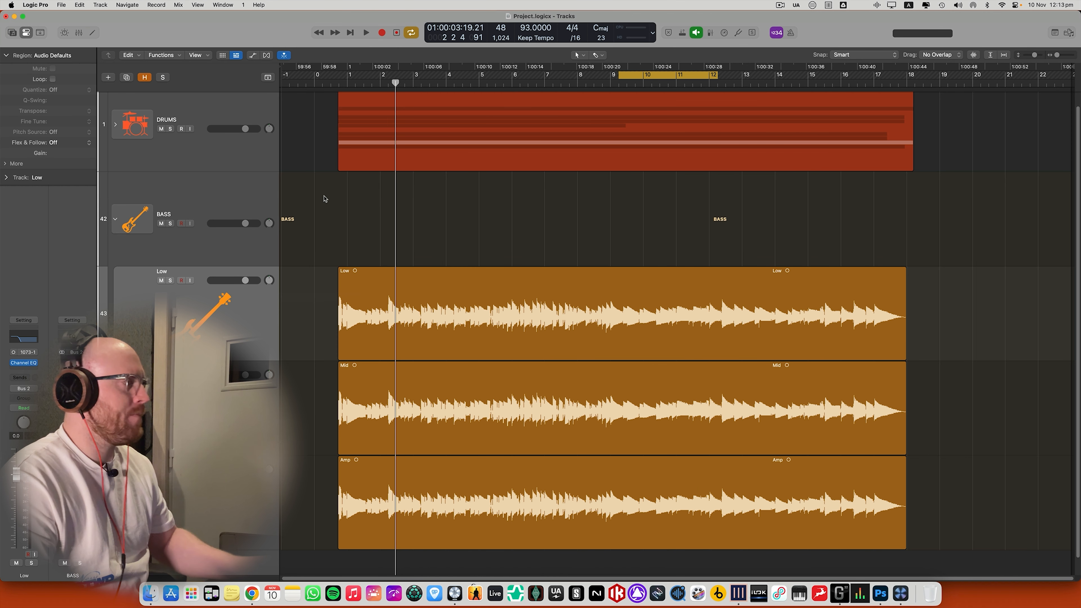
left_click(170, 280)
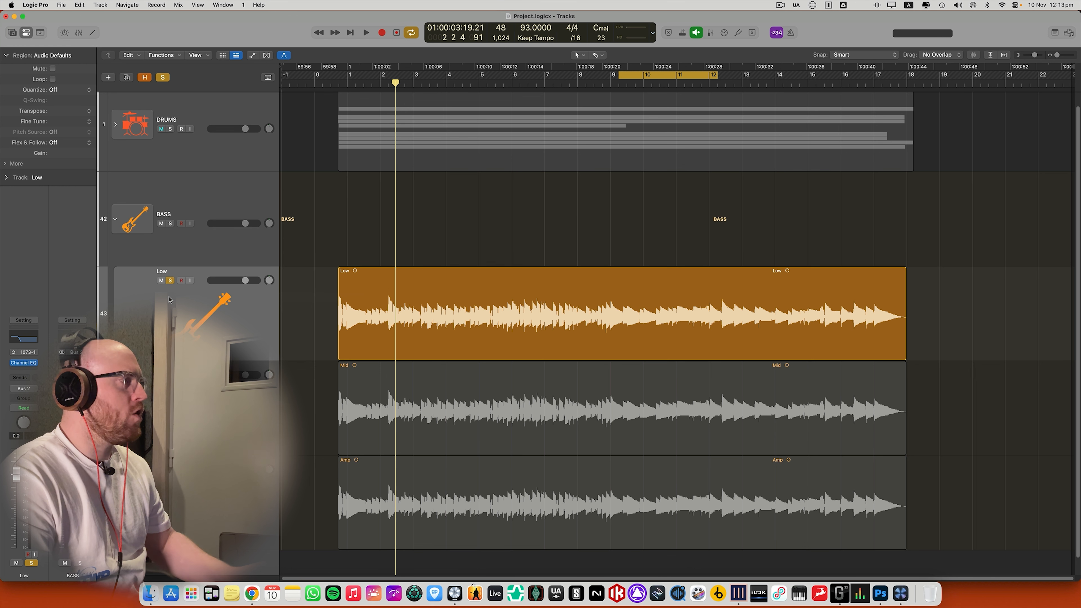
key("x")
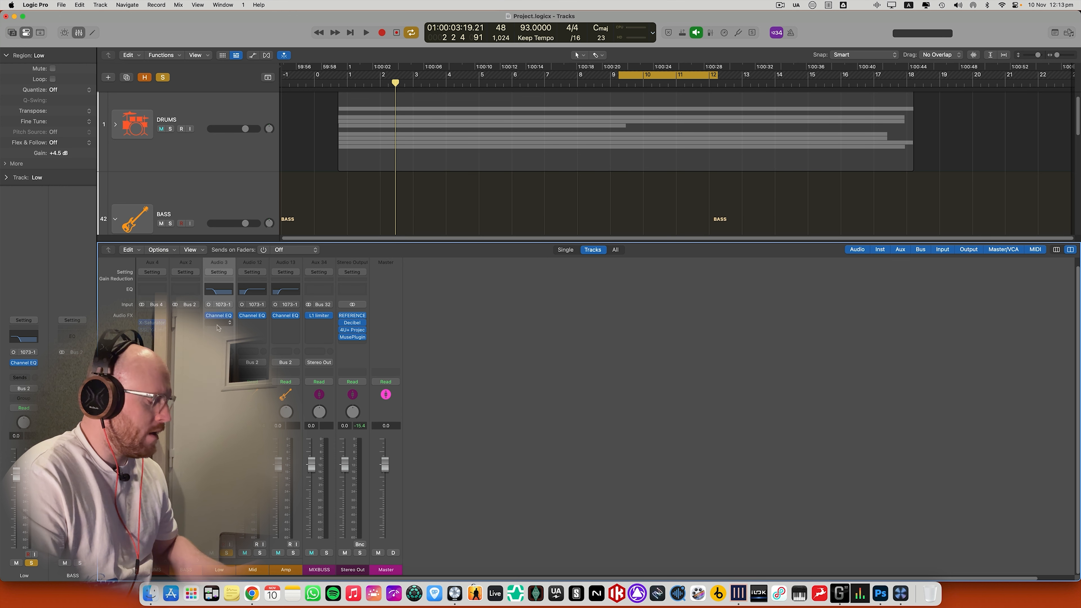
Insert a Compressor after the Low track's Channel EQ and duplicate it into the next effect slot
left_click(218, 325)
type("comp")
key("Return")
left_click_drag(219, 325, 222, 333, "alt")
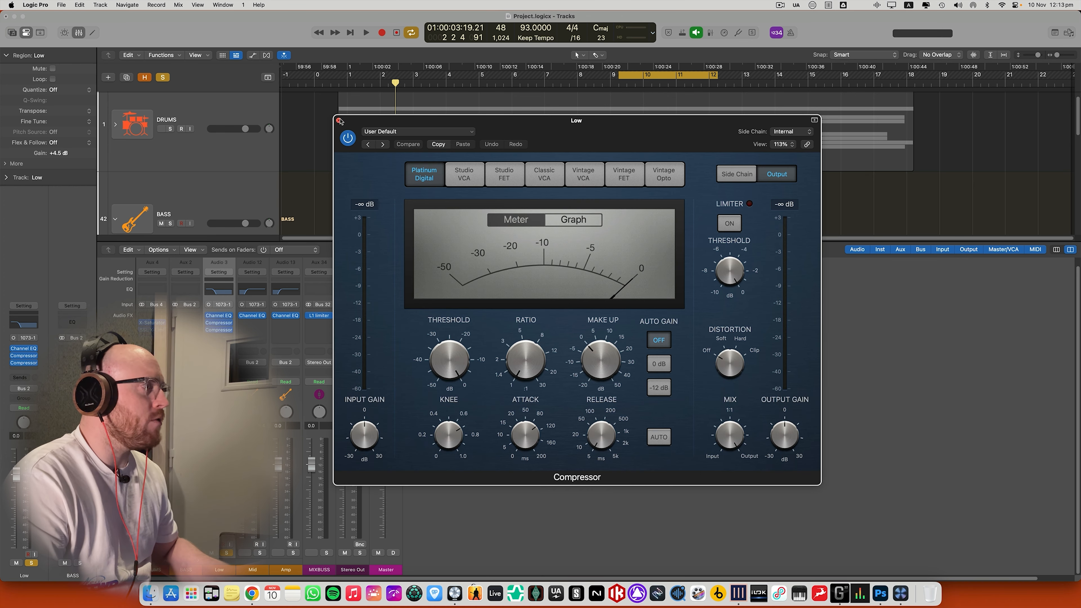
left_click(339, 120)
Set the Low track's first Compressor to a 4.1:1 ratio, about 50 ms attack, automatic release and a knee of about 0.5
left_click(220, 323)
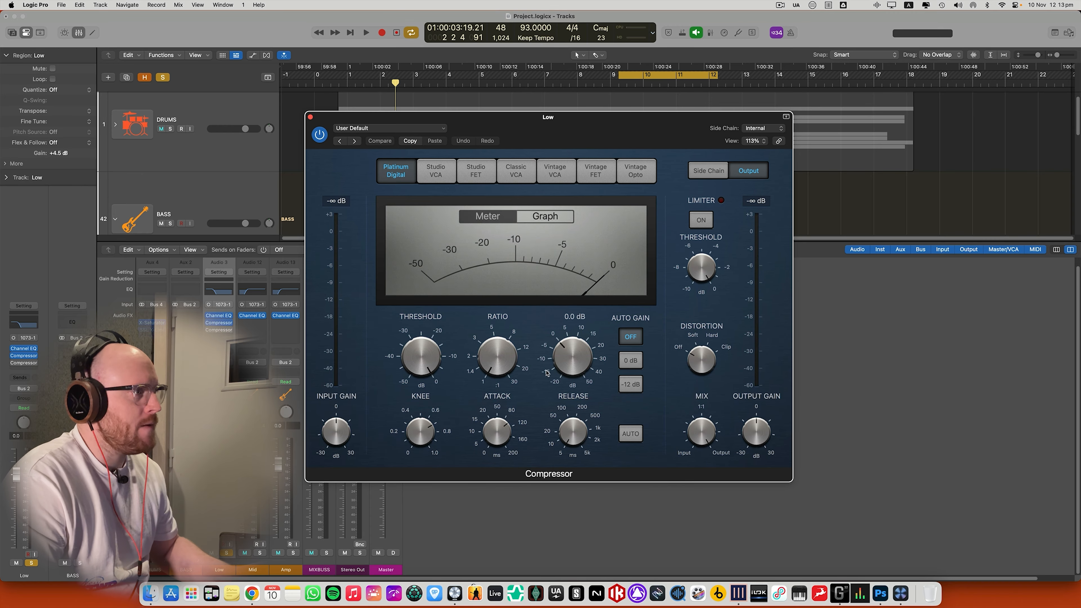
left_click_drag(504, 361, 511, 307)
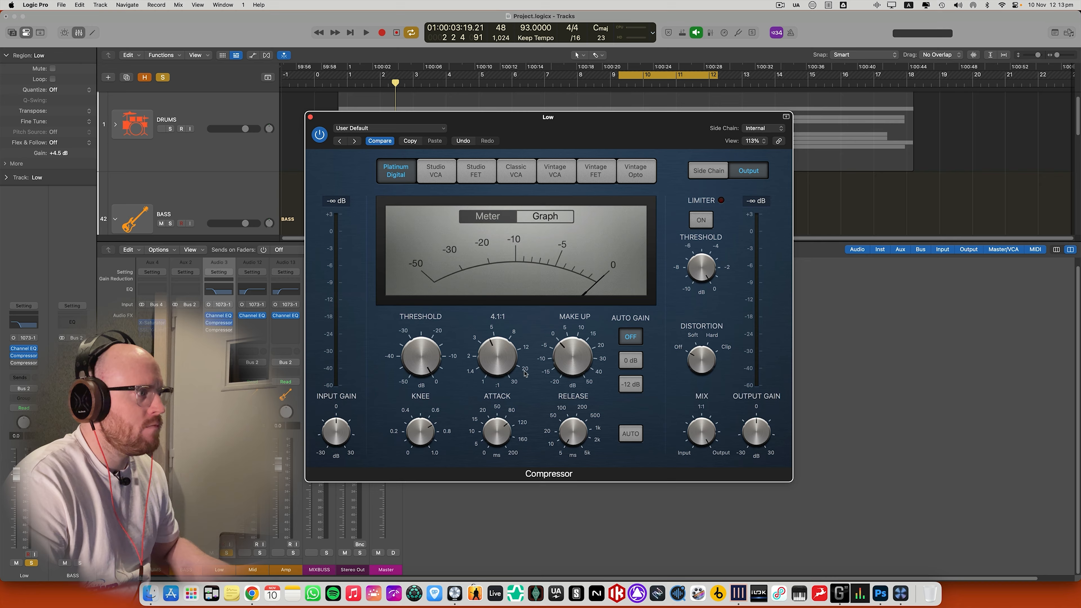
left_click_drag(507, 459, 510, 455)
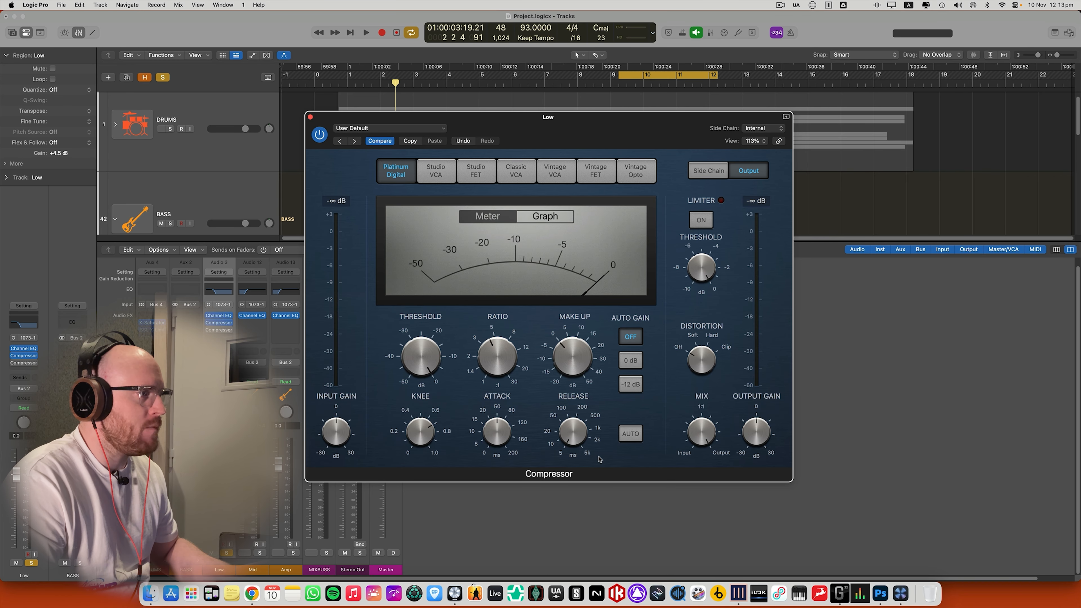
left_click(625, 440)
left_click_drag(442, 434, 416, 450)
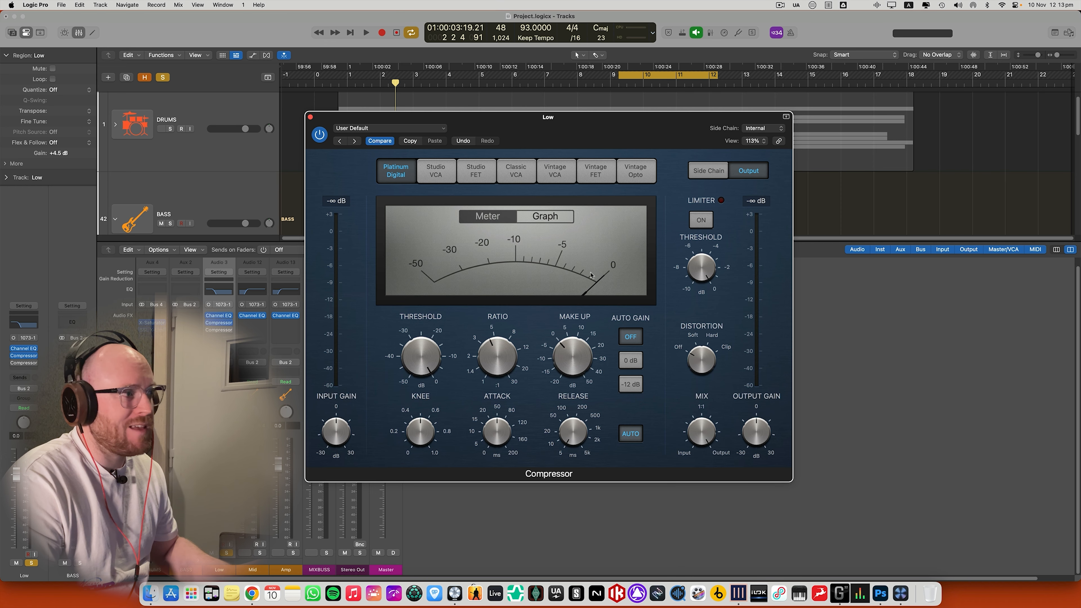
Lower the first Compressor's threshold to about -19.5 dB while the Low track plays
left_click_drag(615, 135, 731, 160)
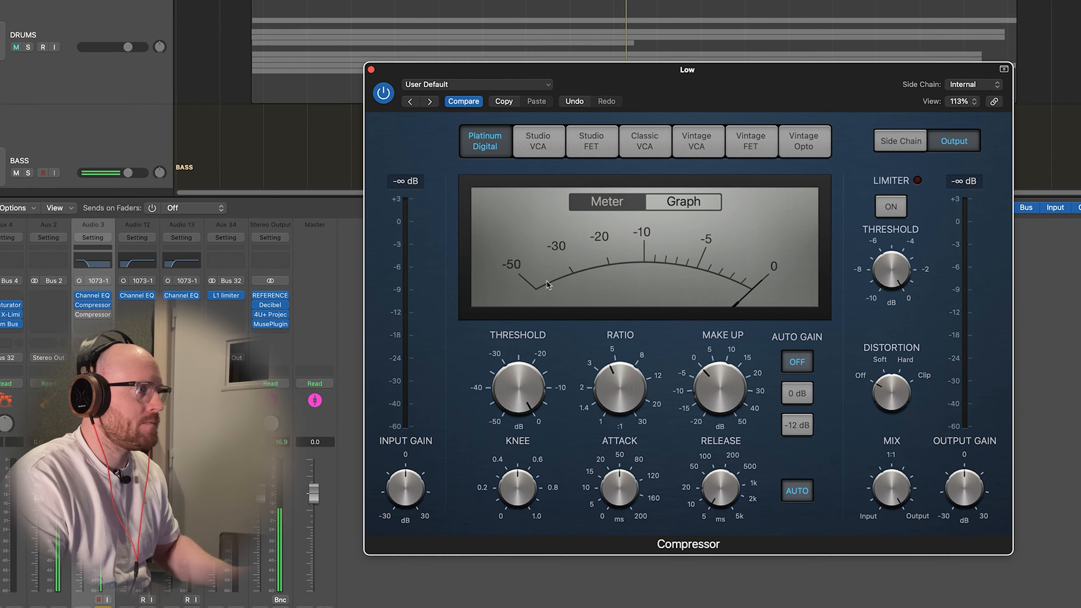
left_click_drag(535, 394, 492, 449)
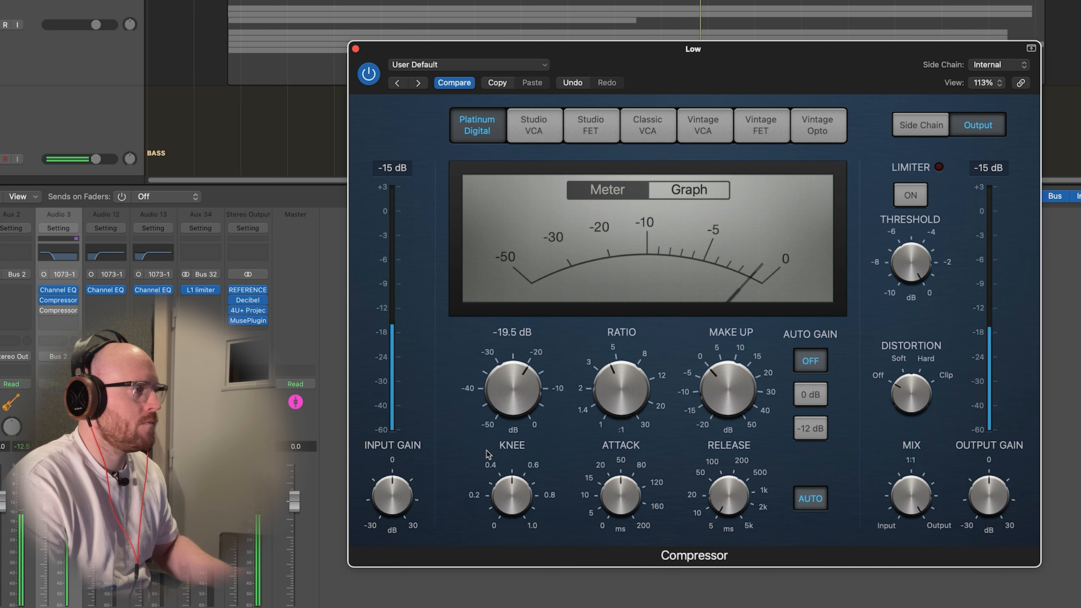
left_click_drag(487, 450, 486, 449)
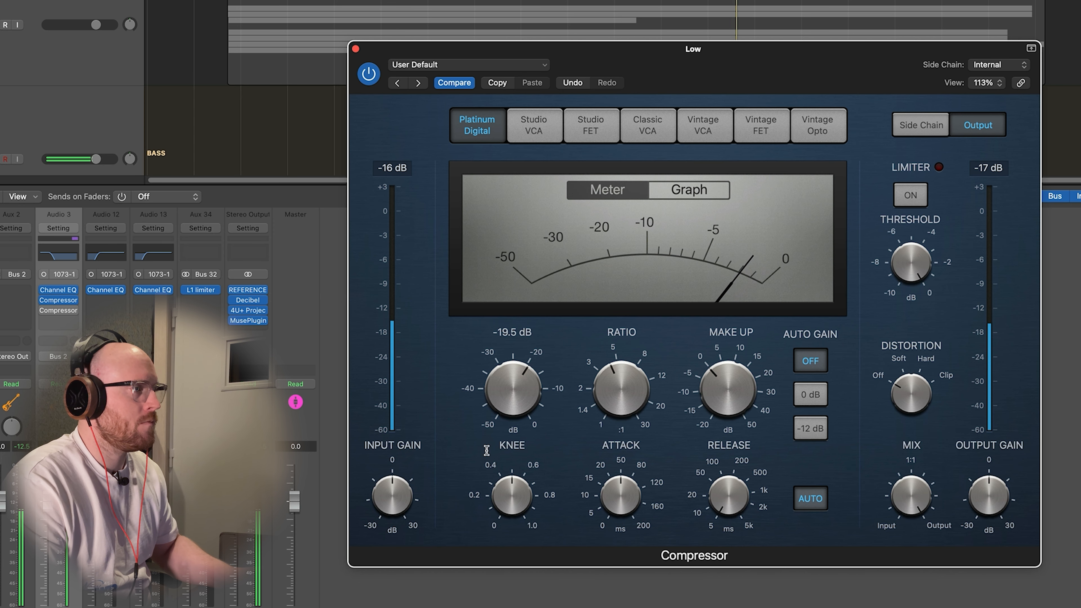
left_click_drag(522, 388, 521, 390)
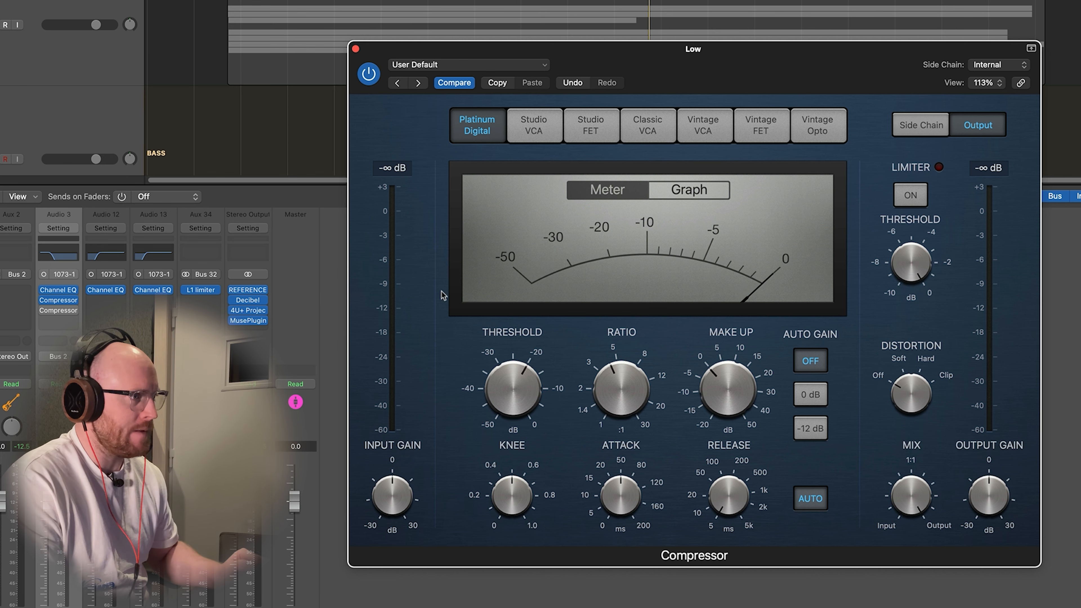
Open and enable the Low track's second Compressor, setting a ratio of about 20:1 and automatic release
left_click(58, 310)
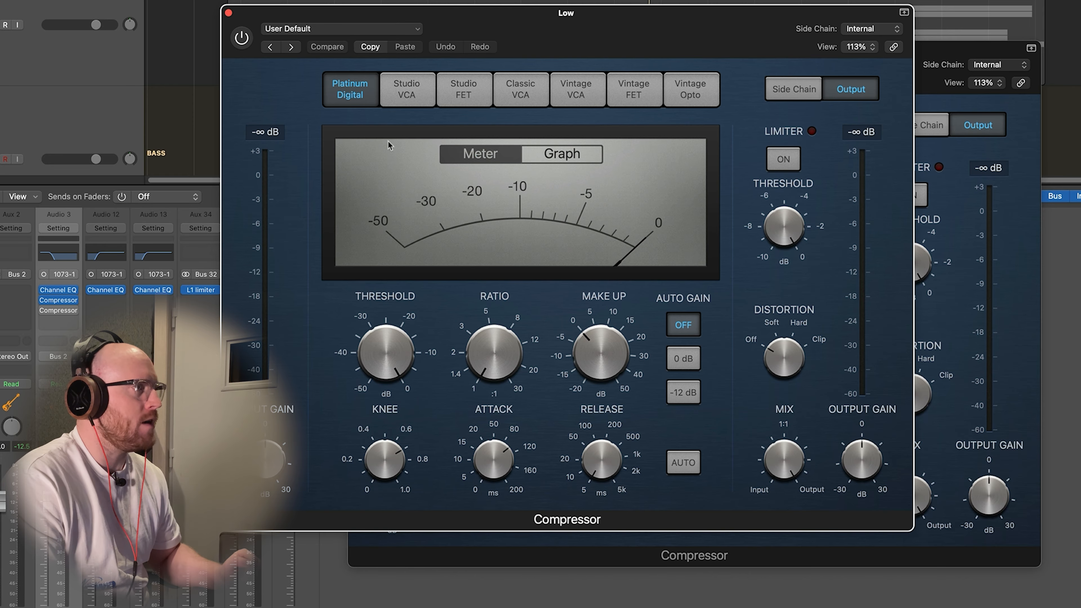
left_click_drag(486, 36, 194, 44)
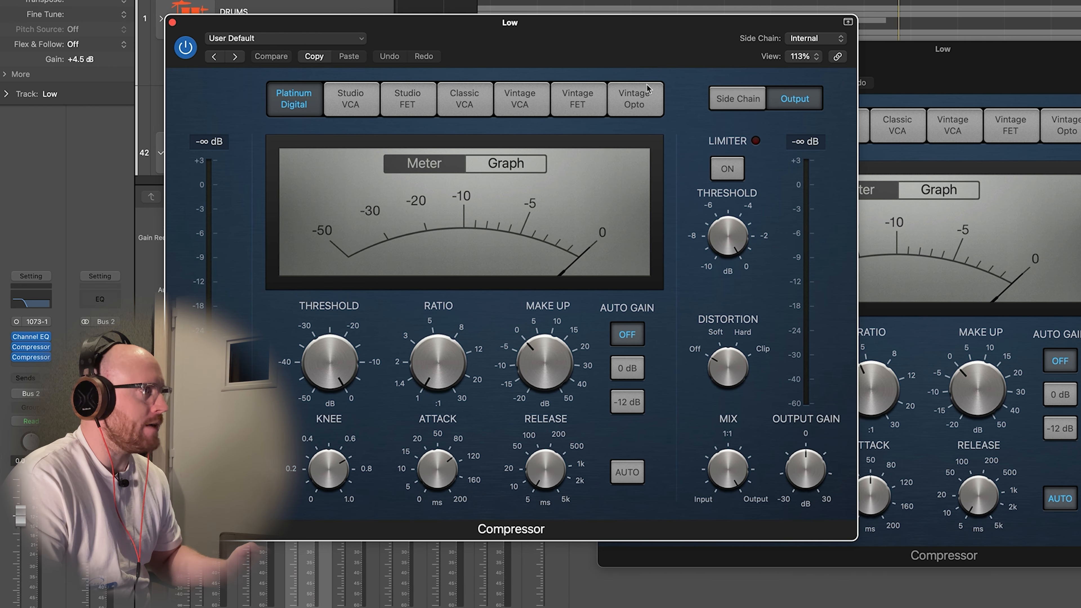
left_click_drag(444, 341, 475, 199)
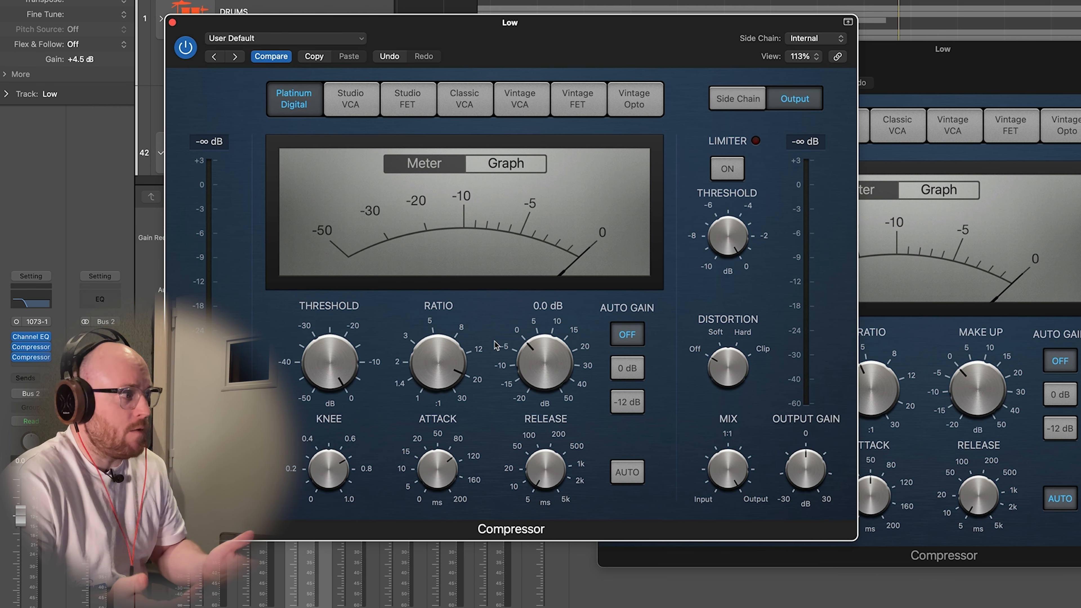
left_click(628, 477)
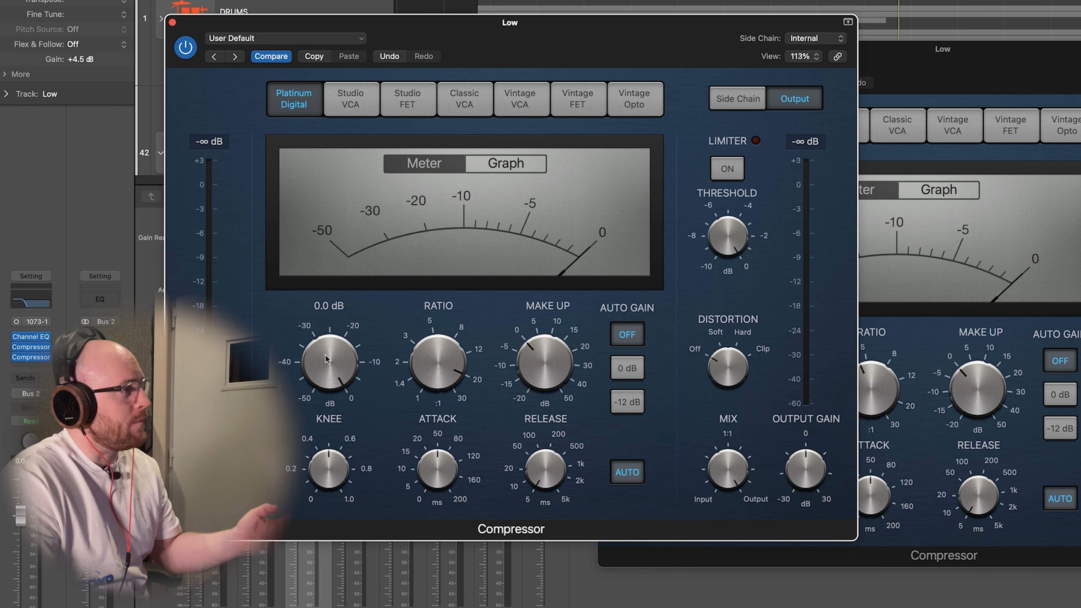
Lower the second Compressor's threshold to between -25 and -20 dB during playback and close both Compressor windows
key("space")
left_click_drag(326, 359, 301, 439)
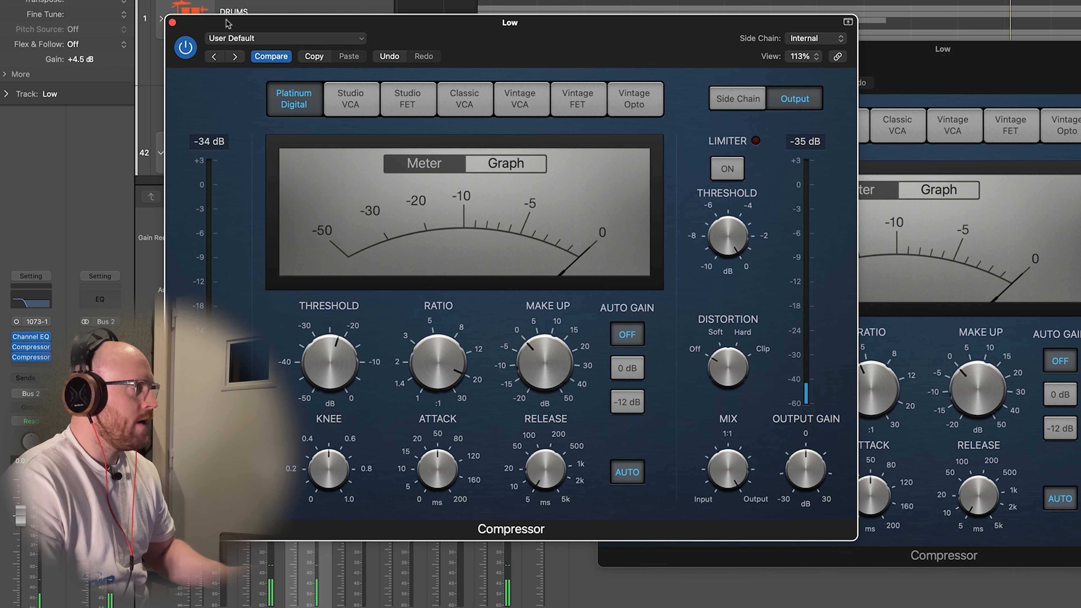
left_click(172, 23)
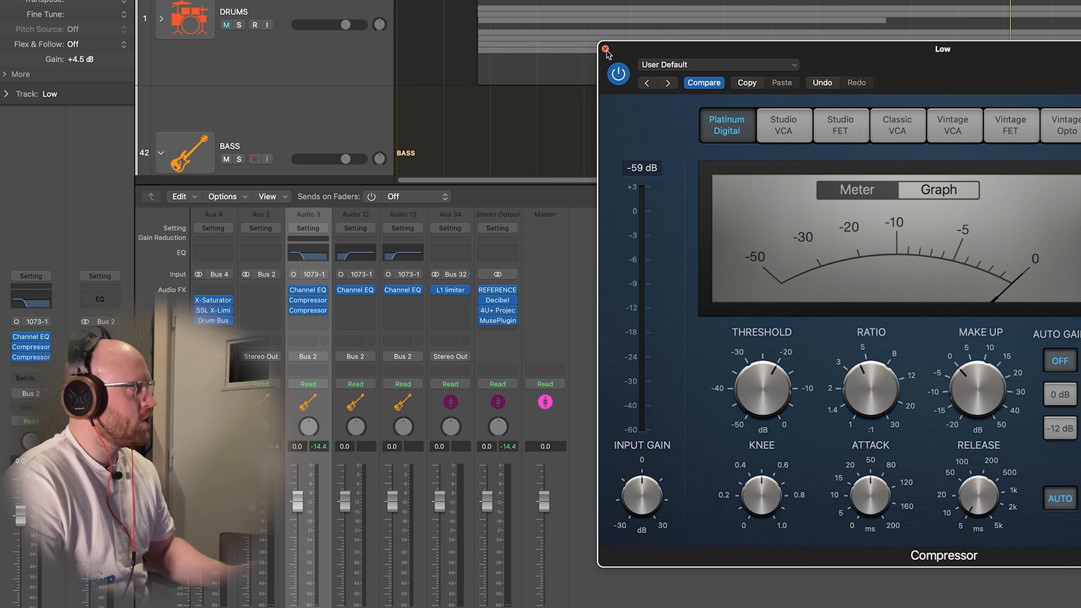
left_click(605, 49)
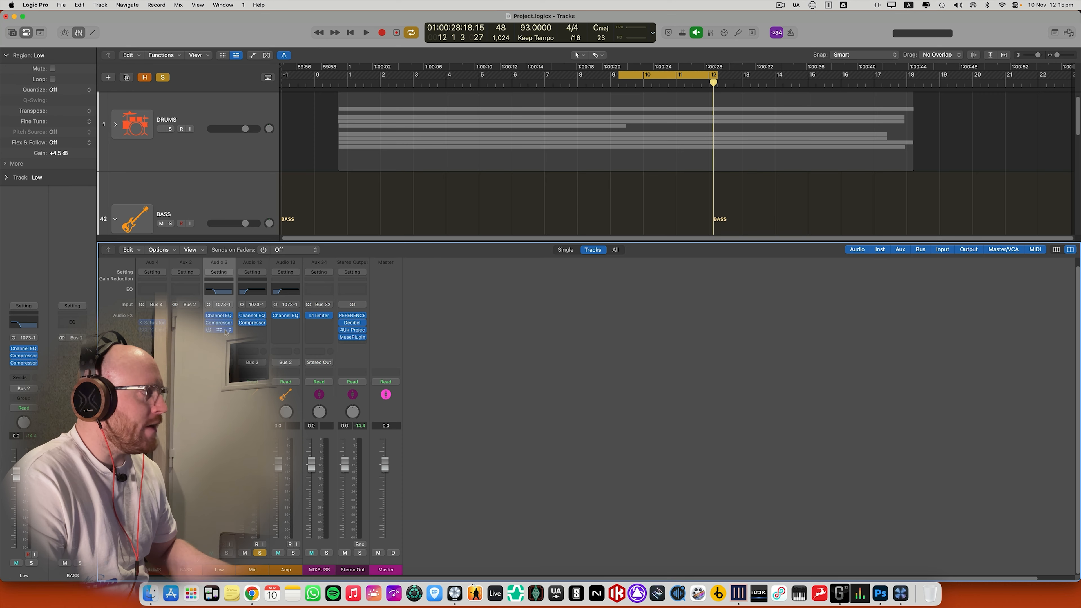
Copy the second Compressor to the Mid track and lower the Mid's first Compressor threshold to about -22 dB during playback
left_click(251, 332)
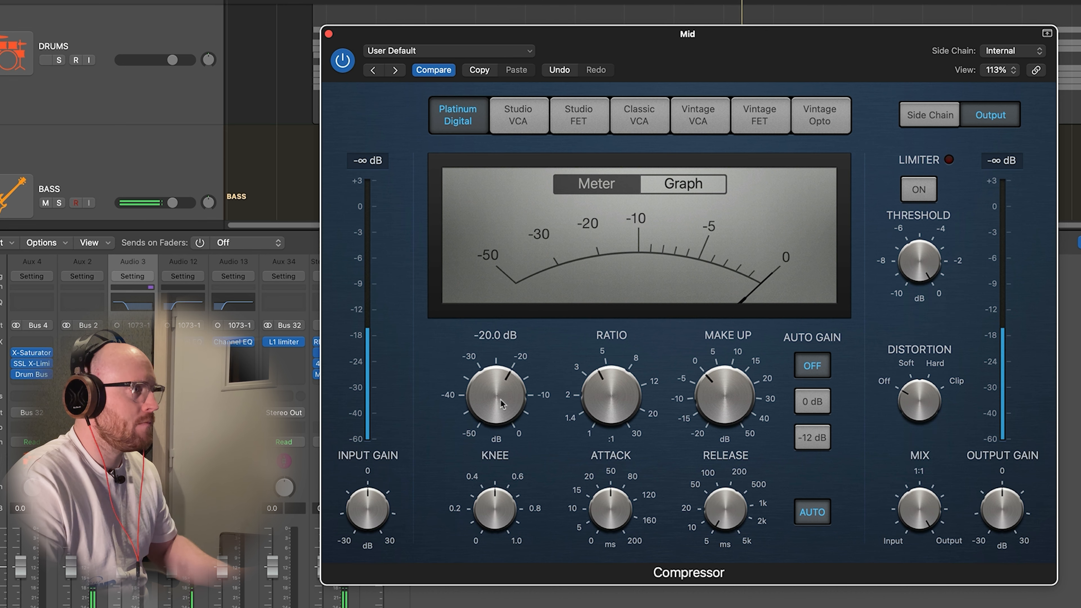
scroll(460, 360, "down", 4)
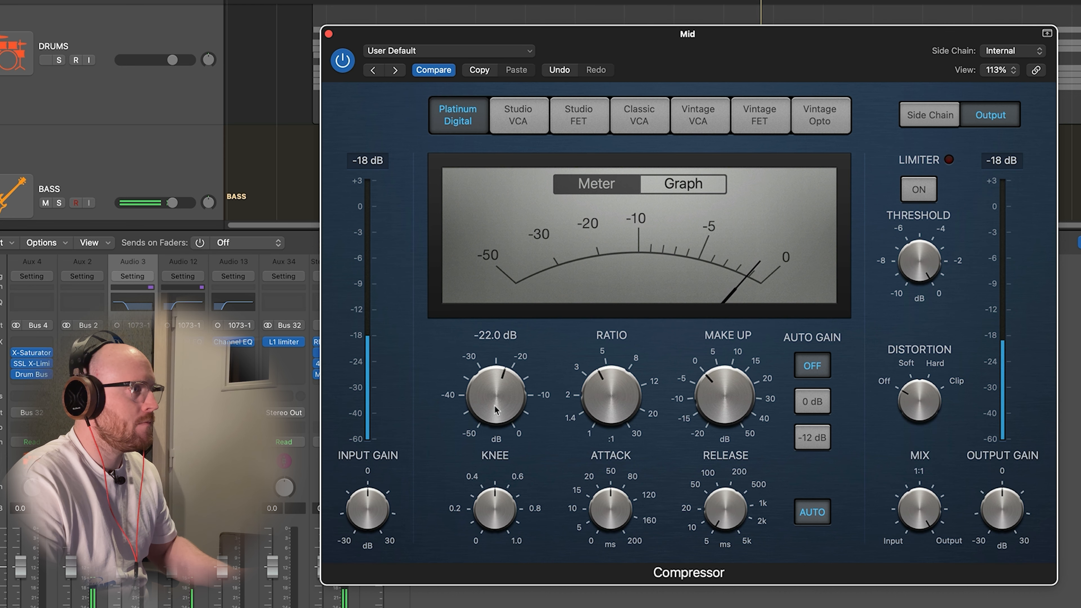
scroll(494, 415, "down", 1)
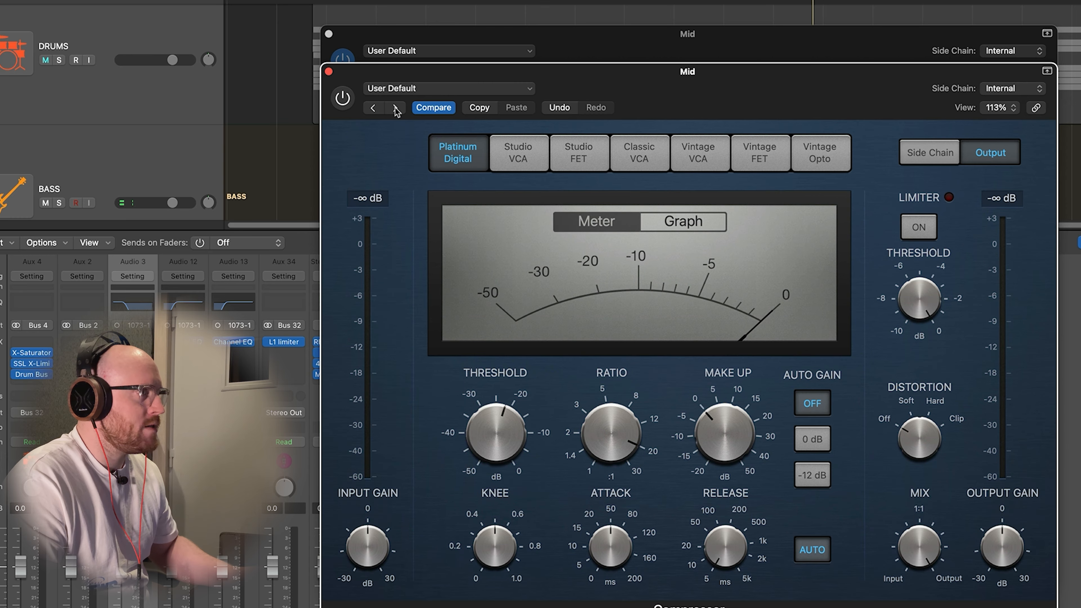
Enable the Mid track's second Compressor, lower its threshold to about -26.5 dB during playback, and close both Compressor windows
left_click(344, 97)
left_click(343, 97)
mouse_move(517, 431)
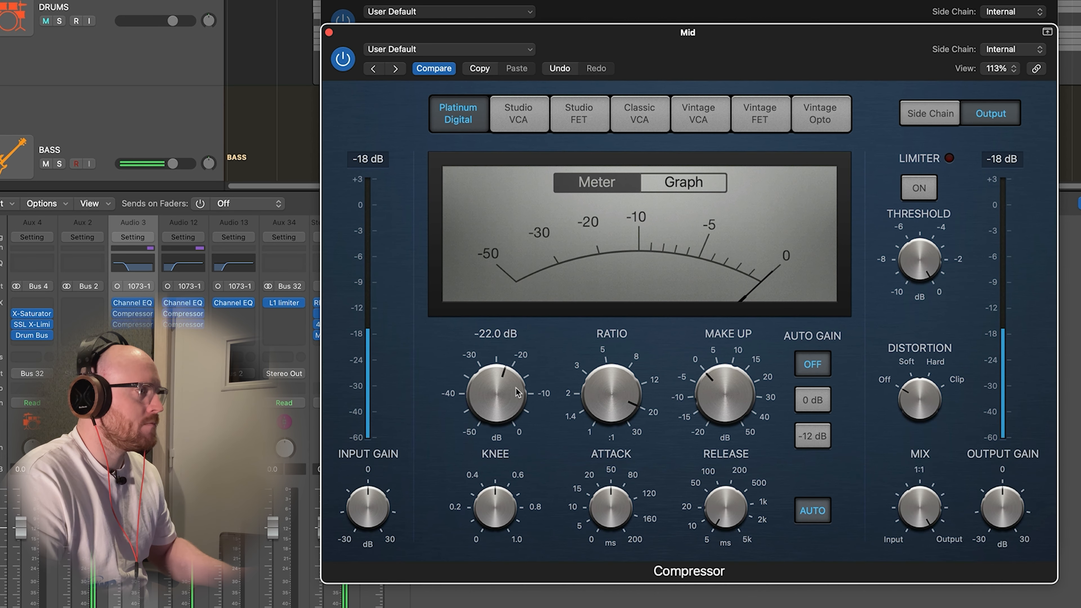
left_click_drag(517, 393, 510, 415)
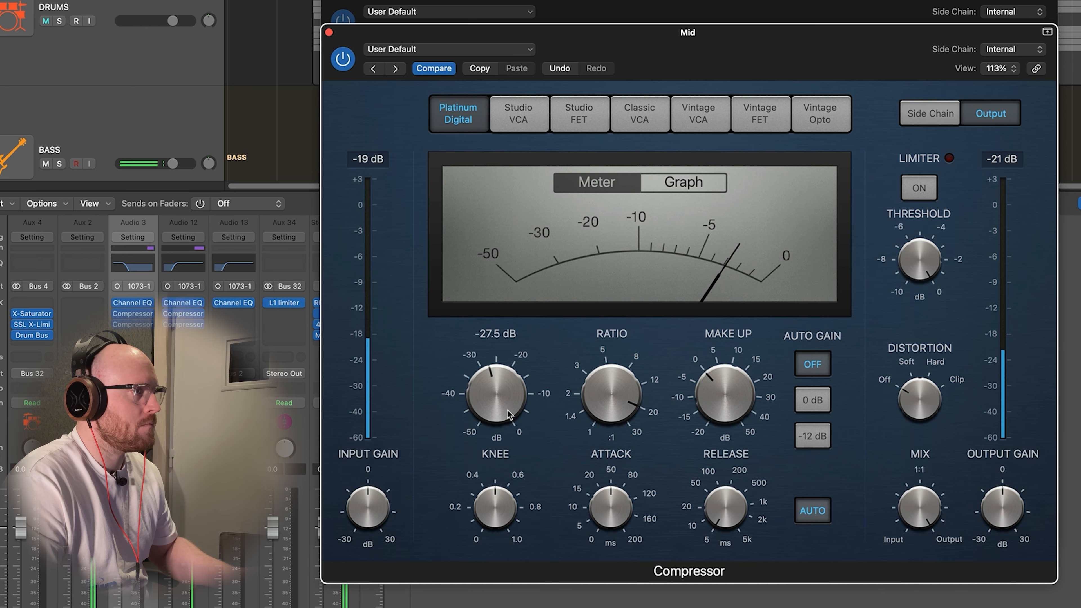
left_click_drag(510, 415, 509, 409)
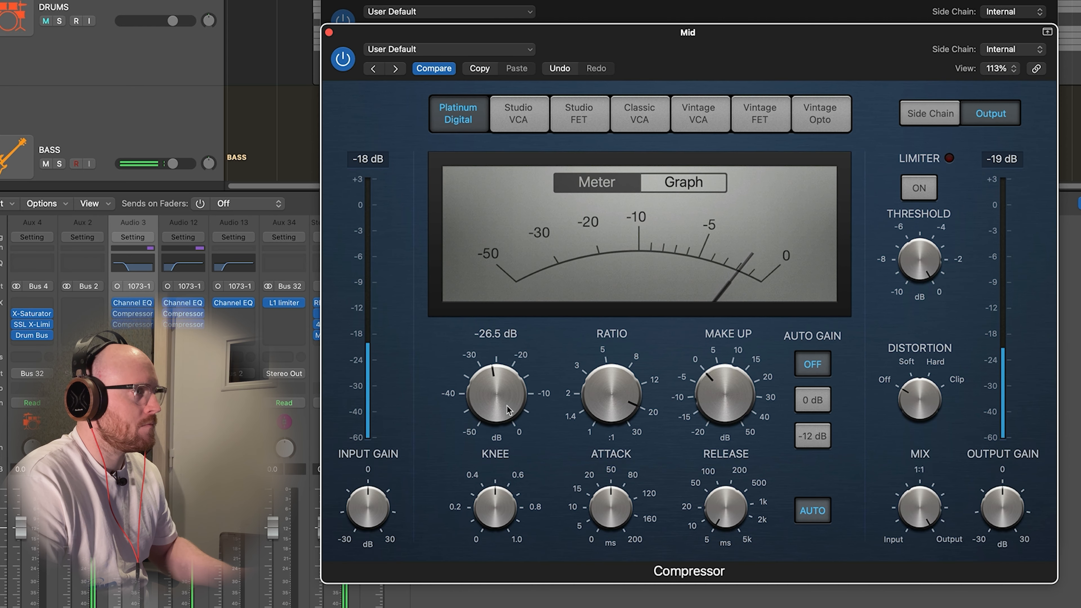
left_click(329, 32)
left_click(331, 2)
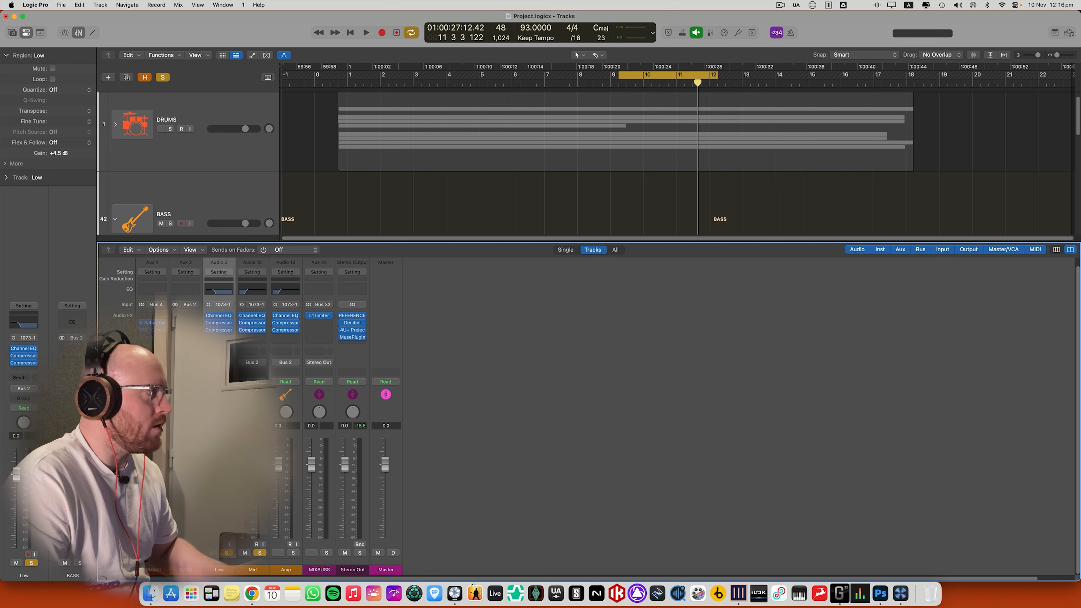
Compare the soloed Low and Mid tracks during playback with their Compressors bypassed and enabled
left_click(249, 400, "shift")
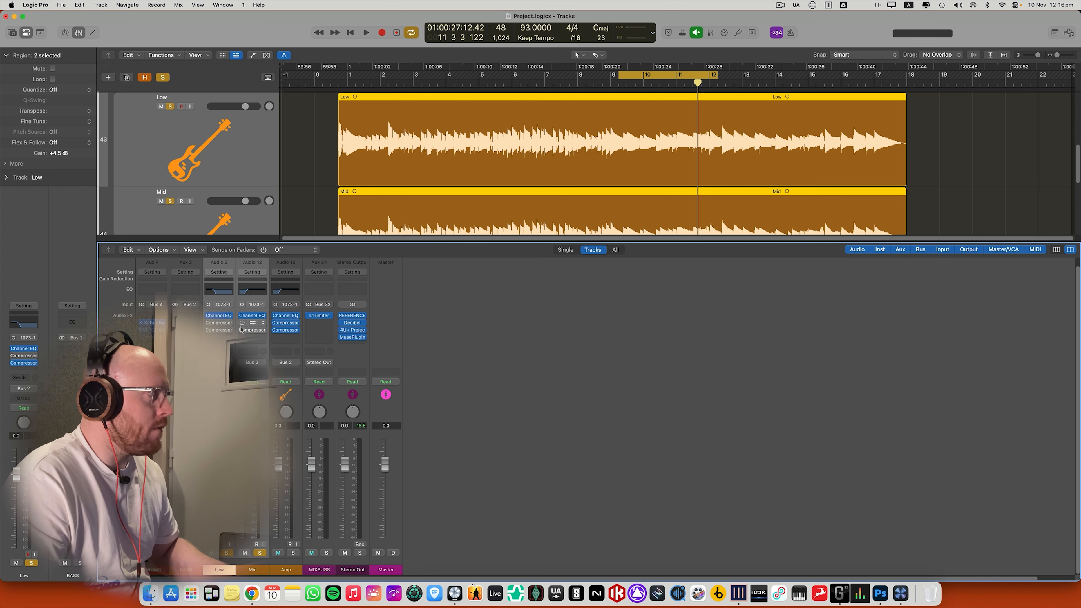
key("x")
key("x")
key("space")
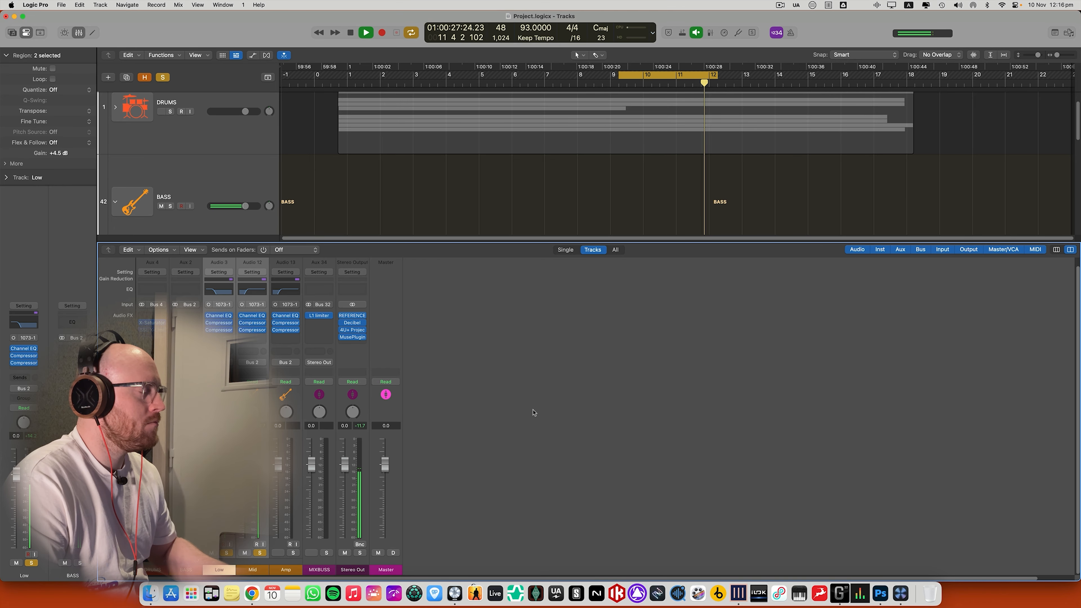
key("space")
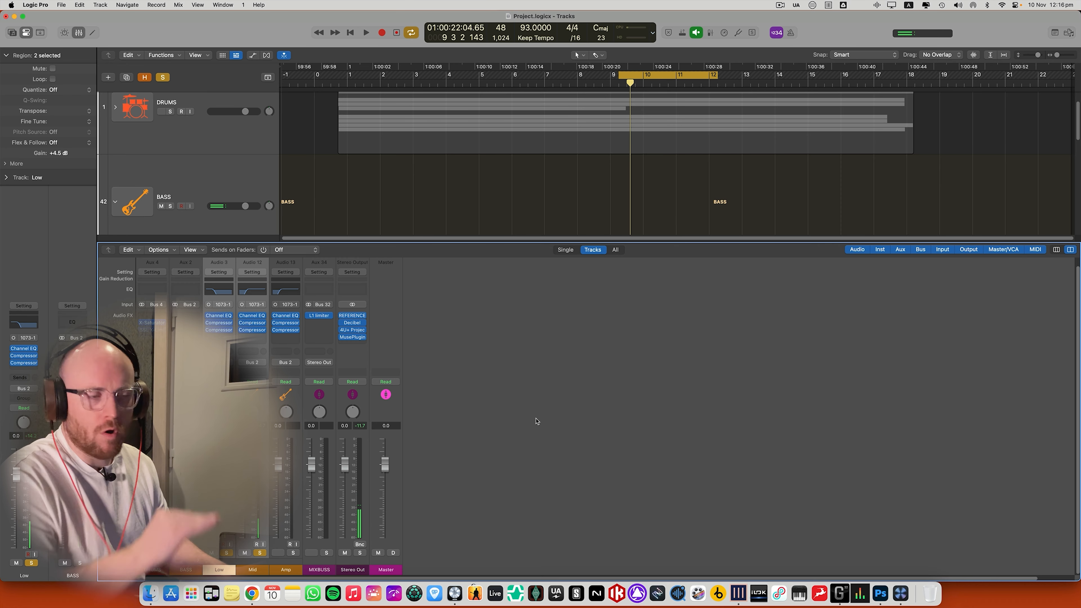
Select only the Low channel and lower its fader to about -4.5 dB while the Low and Mid tracks play
left_click(262, 400)
left_click(227, 399)
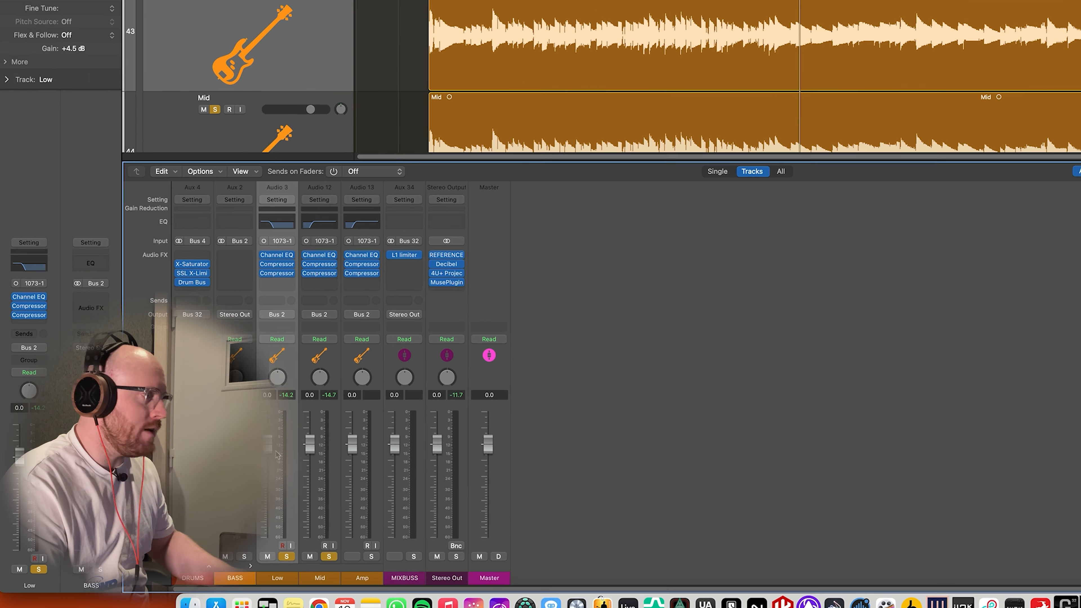
key("space")
left_click_drag(211, 465, 211, 481)
left_click_drag(346, 443, 346, 448)
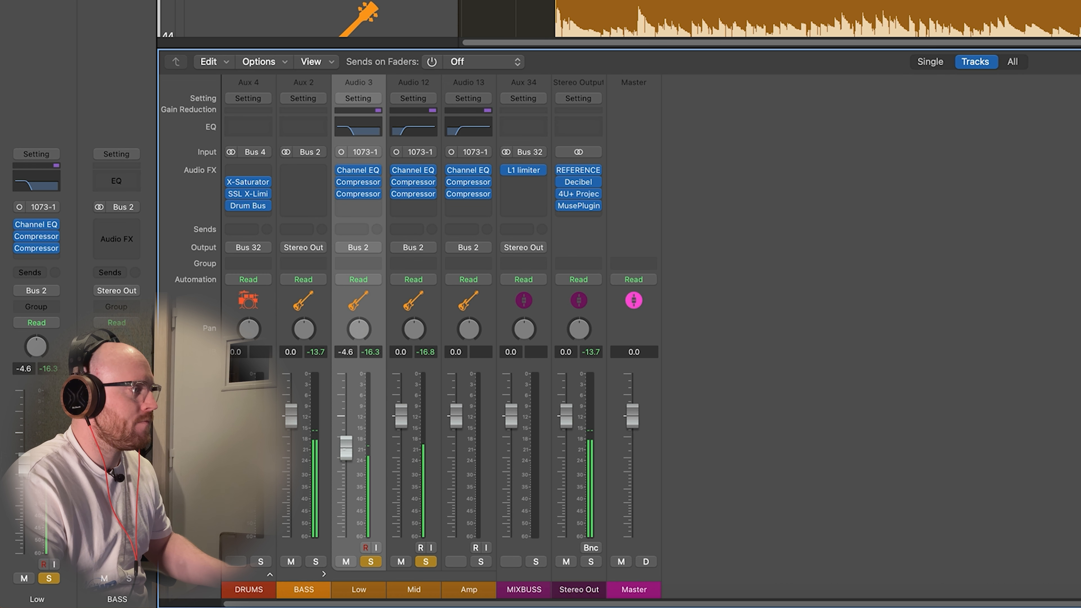
Insert Pro-Q 4 after the Mid track's two Compressors and take the Low track out of solo
left_click(412, 306)
left_click(413, 206)
type("pro")
key("Return")
left_click(412, 206)
mouse_move(467, 579)
mouse_move(714, 68)
left_click(788, 70)
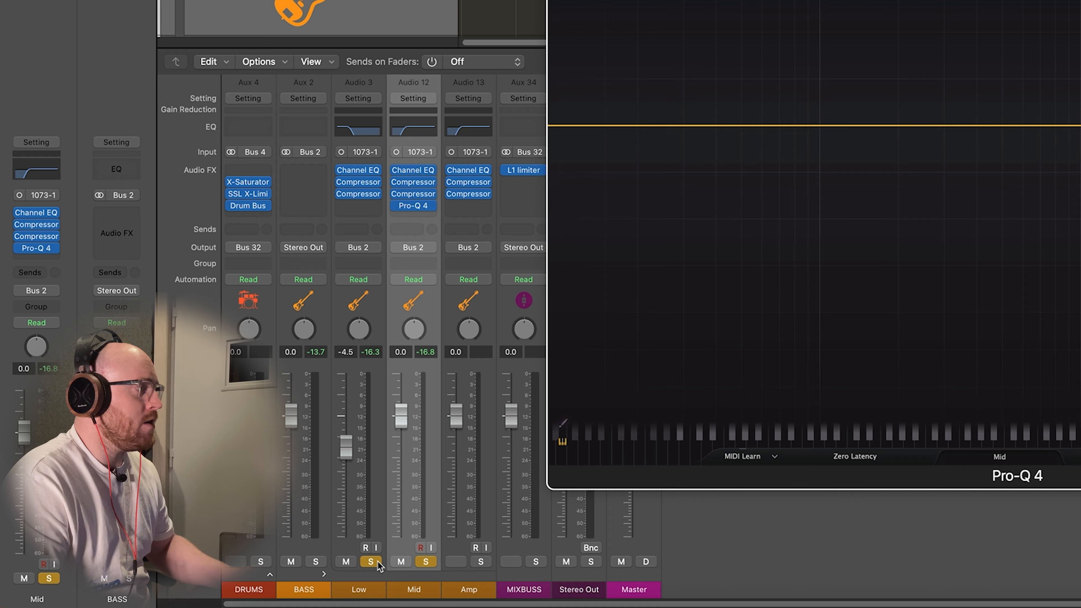
left_click(376, 562)
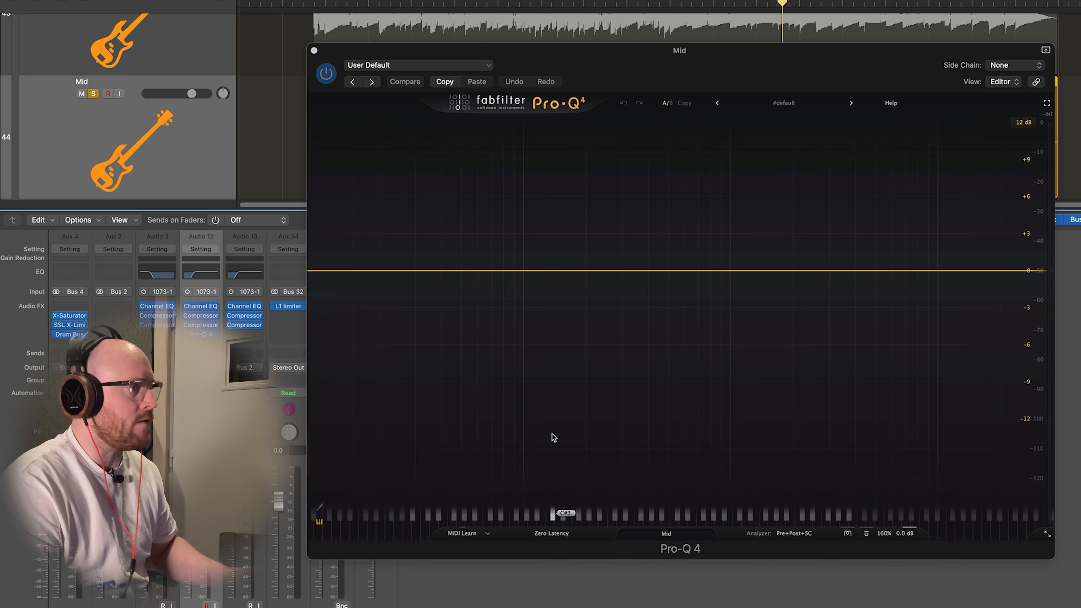
Add a high shelf in the Mid track's Pro-Q 4 at about 447 Hz with about +24 dB gain during playback
key("space")
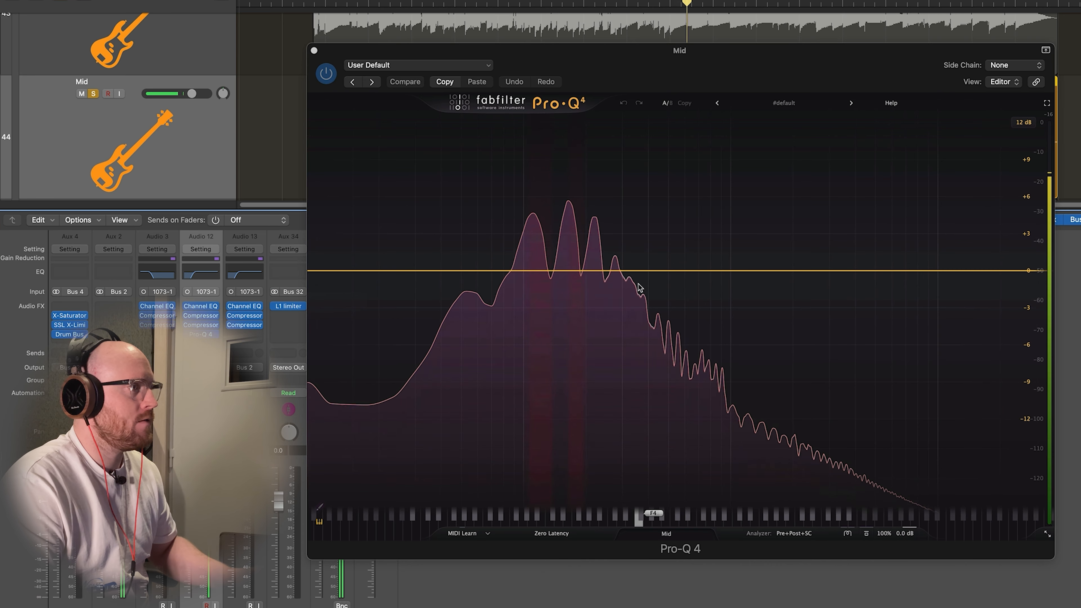
left_click(696, 266)
left_click_drag(696, 267, 731, 172)
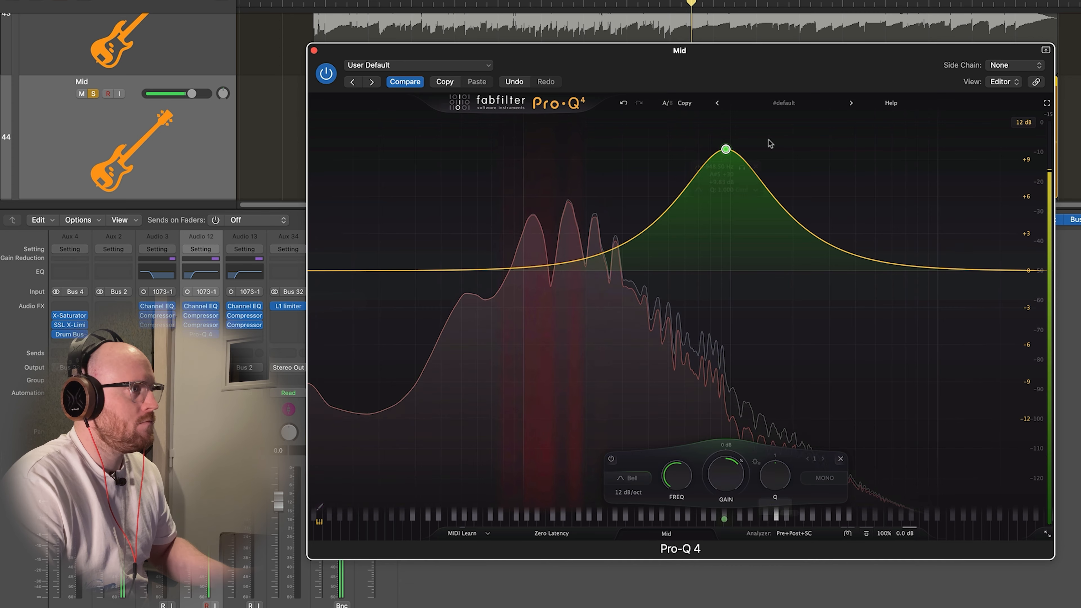
mouse_move(724, 166)
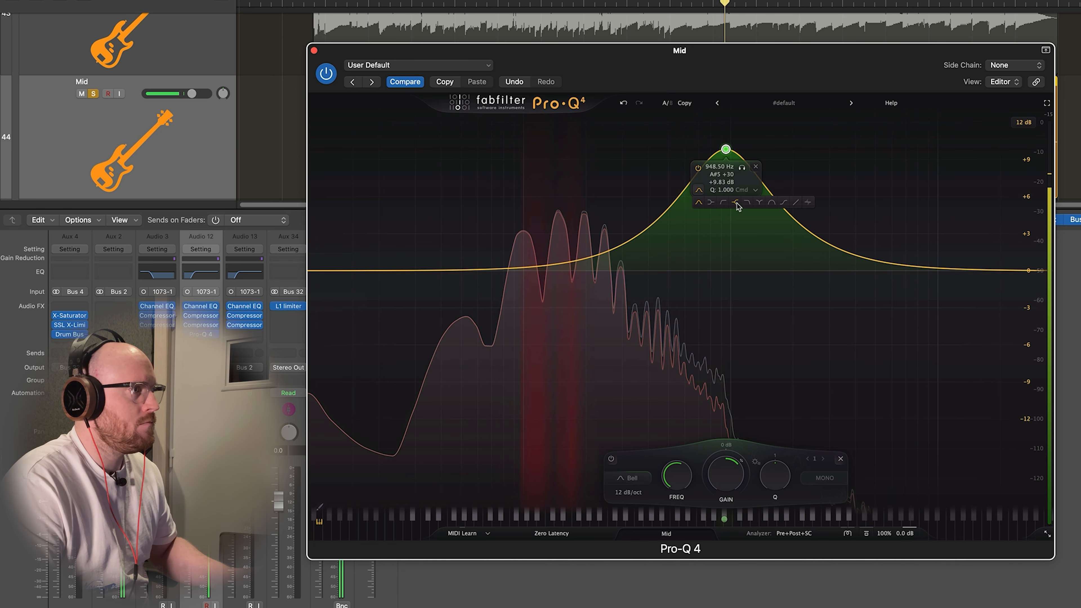
left_click(731, 206)
left_click_drag(726, 202, 657, 36)
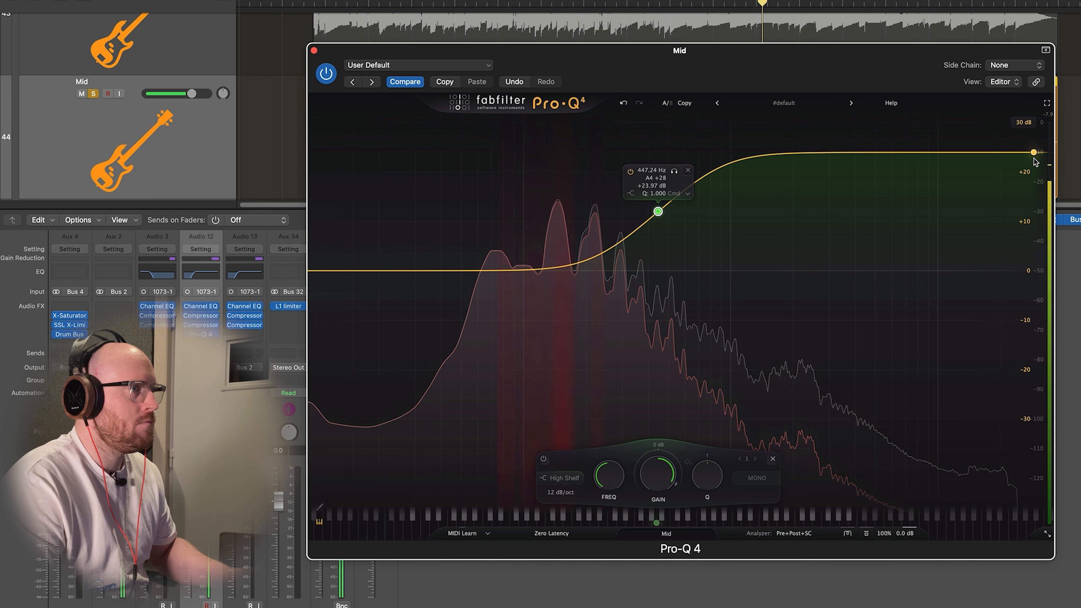
Add a 24 dB/oct high cut in the Mid track's Pro-Q 4 at about 2480 Hz with a Q of about 0.59
left_click(1034, 161)
left_click_drag(1033, 270, 859, 287)
scroll(927, 280, "up", 2)
left_click_drag(851, 285, 812, 292)
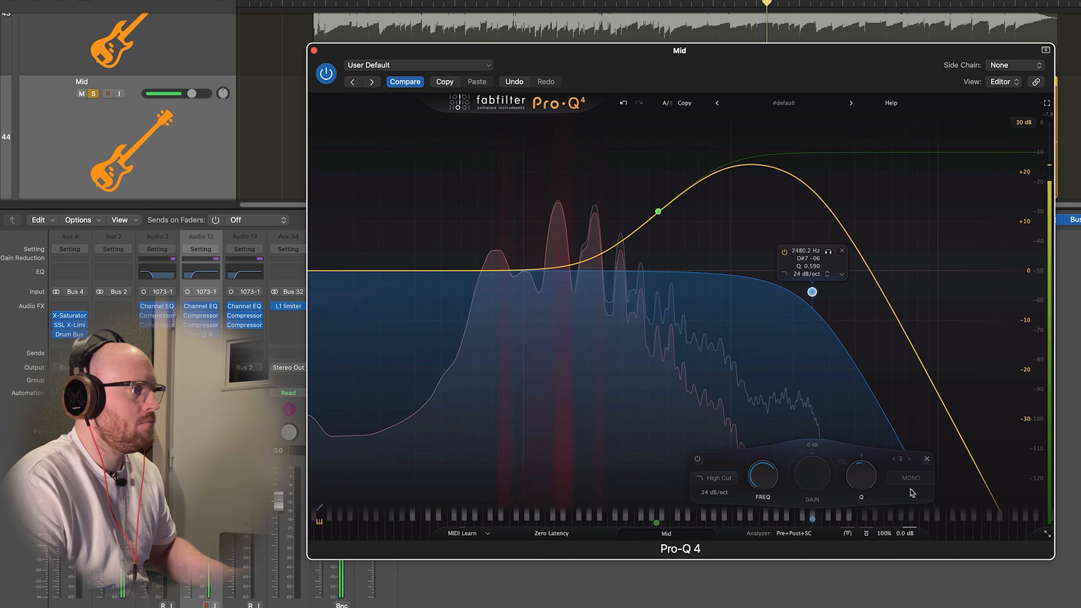
Compare the Mid track's sound with the Pro-Q 4 curve bypassed and active during playback
left_click(868, 533)
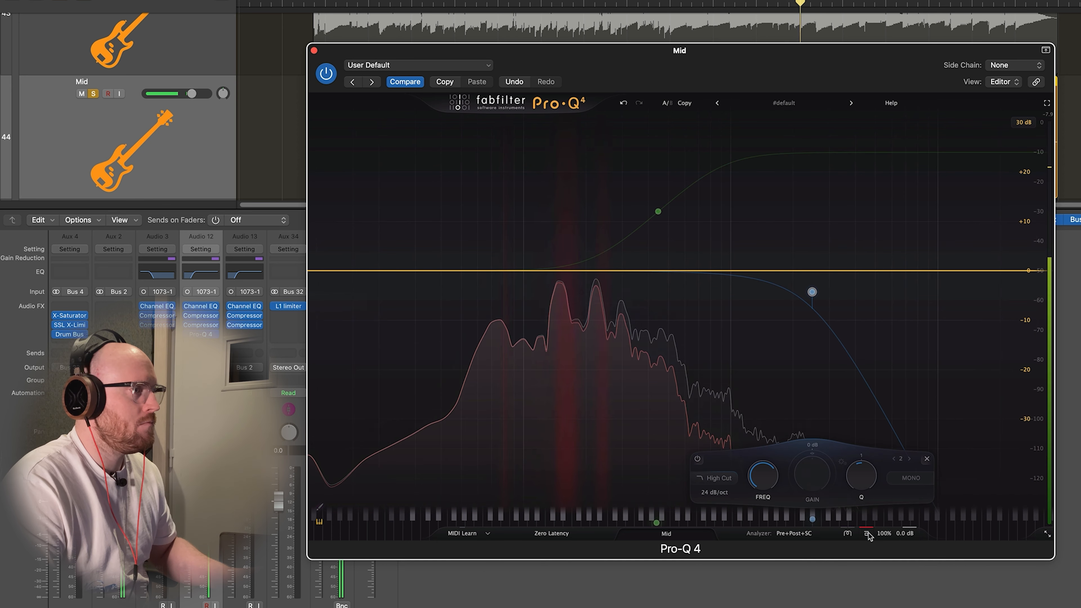
left_click(867, 533)
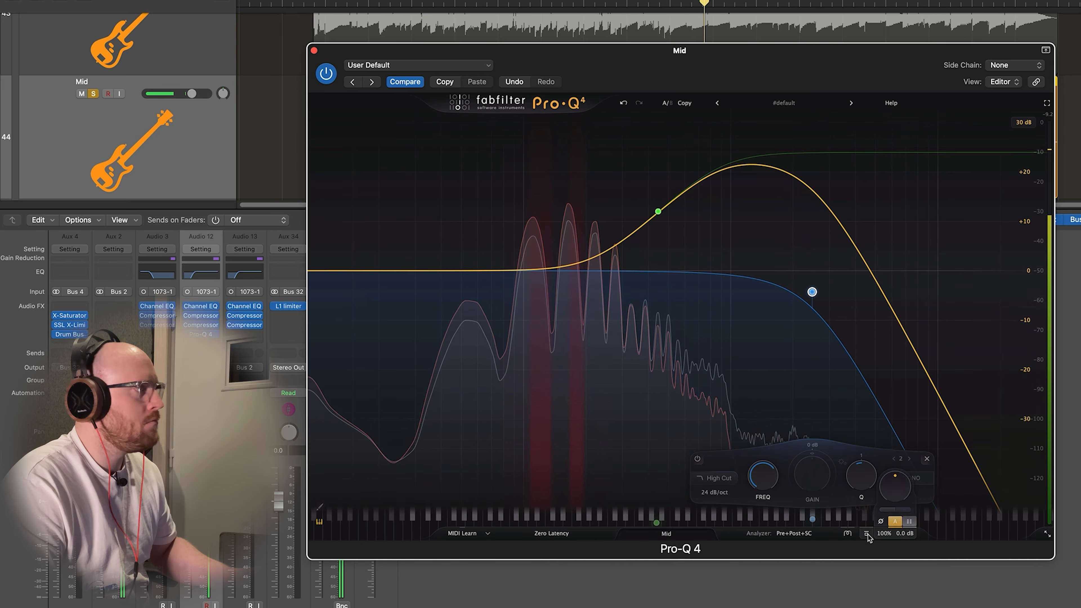
left_click(867, 534)
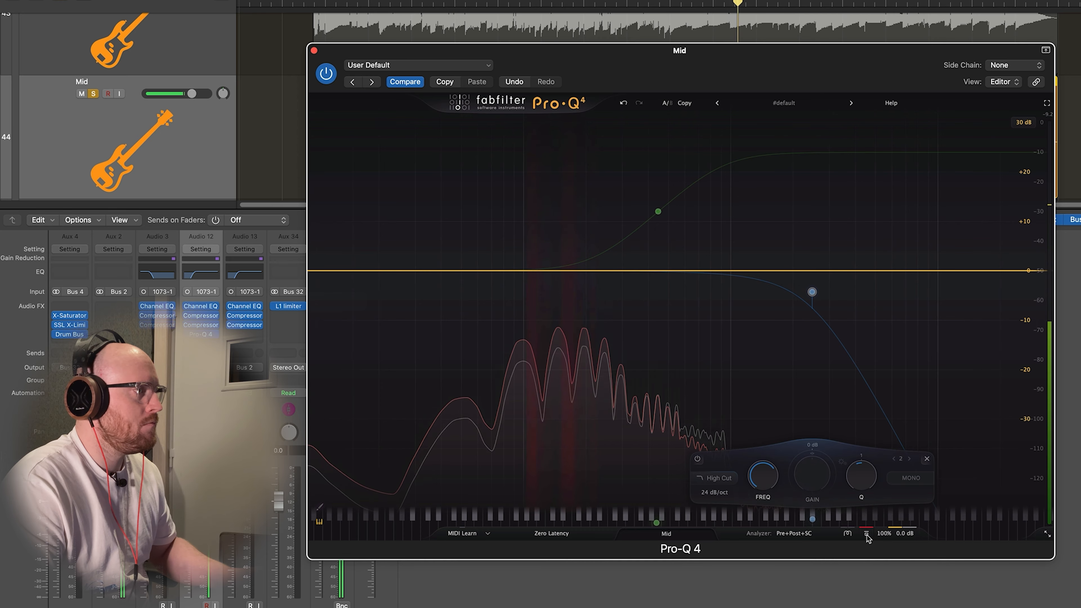
left_click(867, 534)
left_click(867, 534)
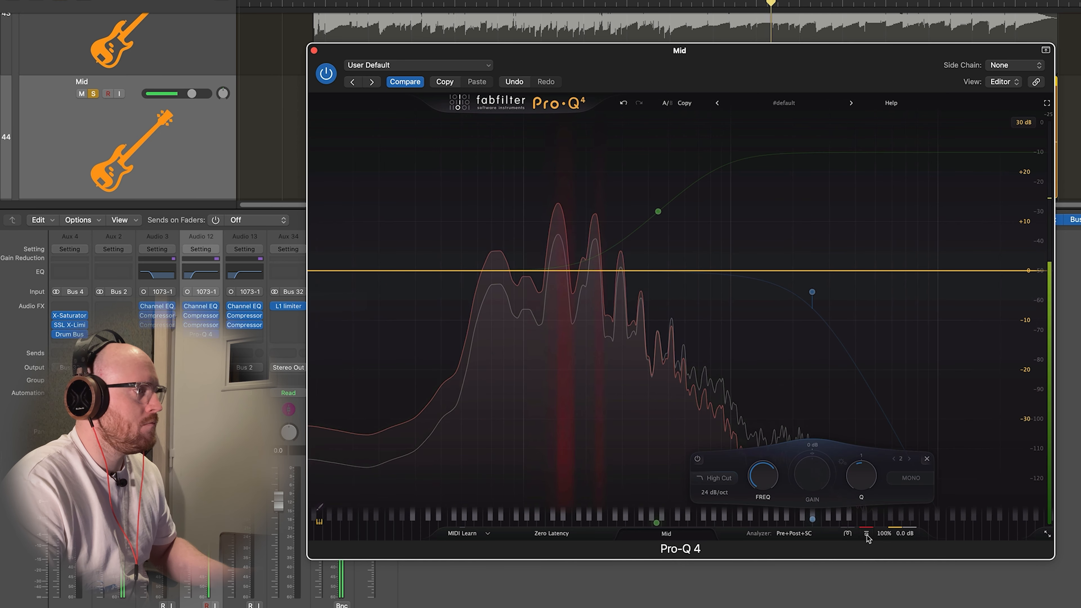
left_click(894, 521)
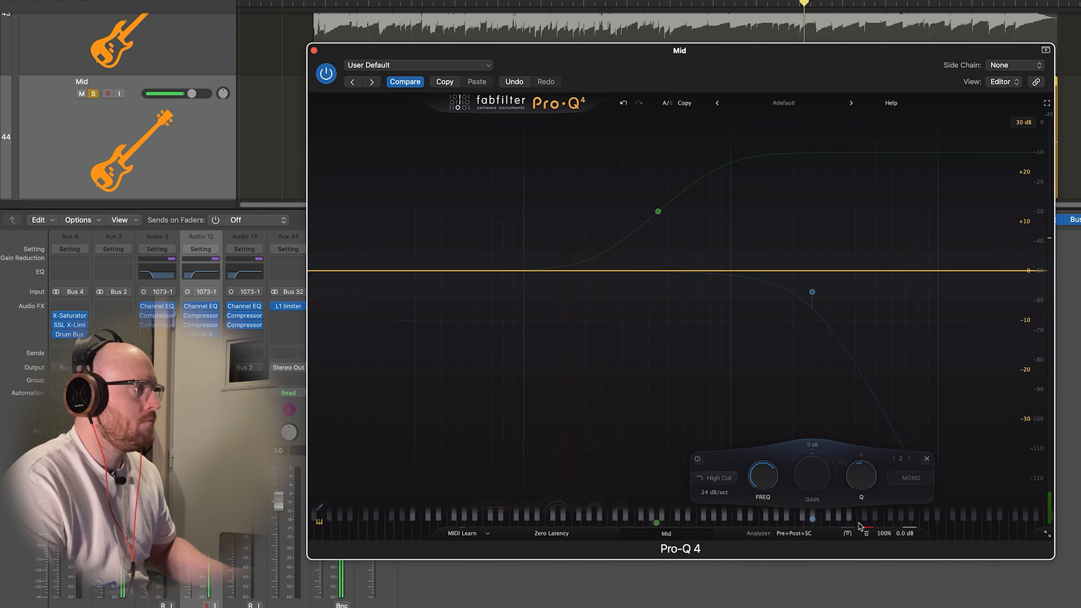
left_click(867, 534)
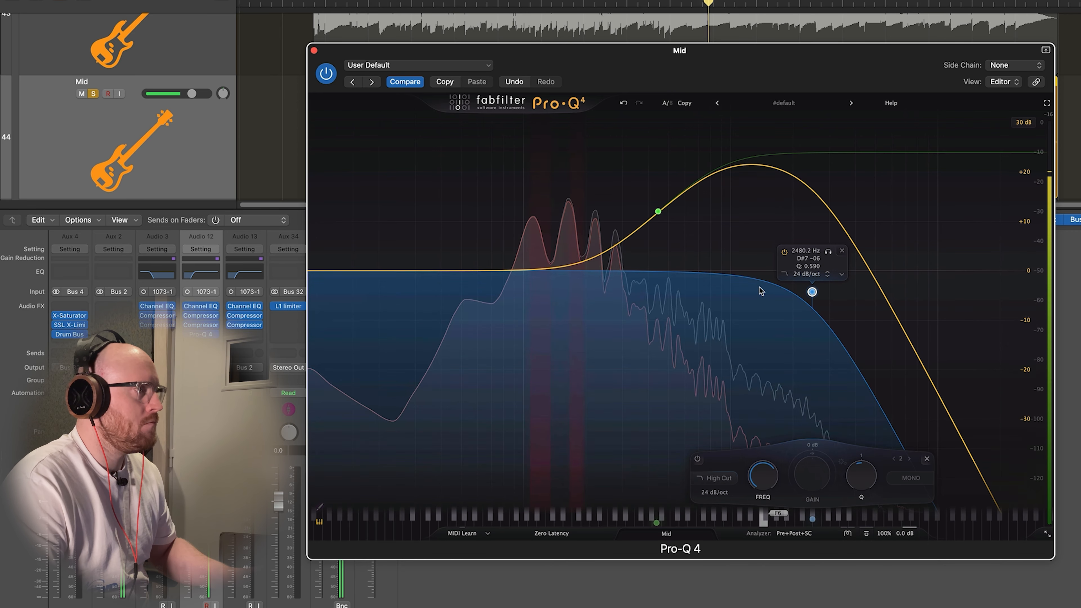
Solo the Low track again alongside Mid and lower the Low fader to about -6.4 dB during playback
mouse_move(657, 229)
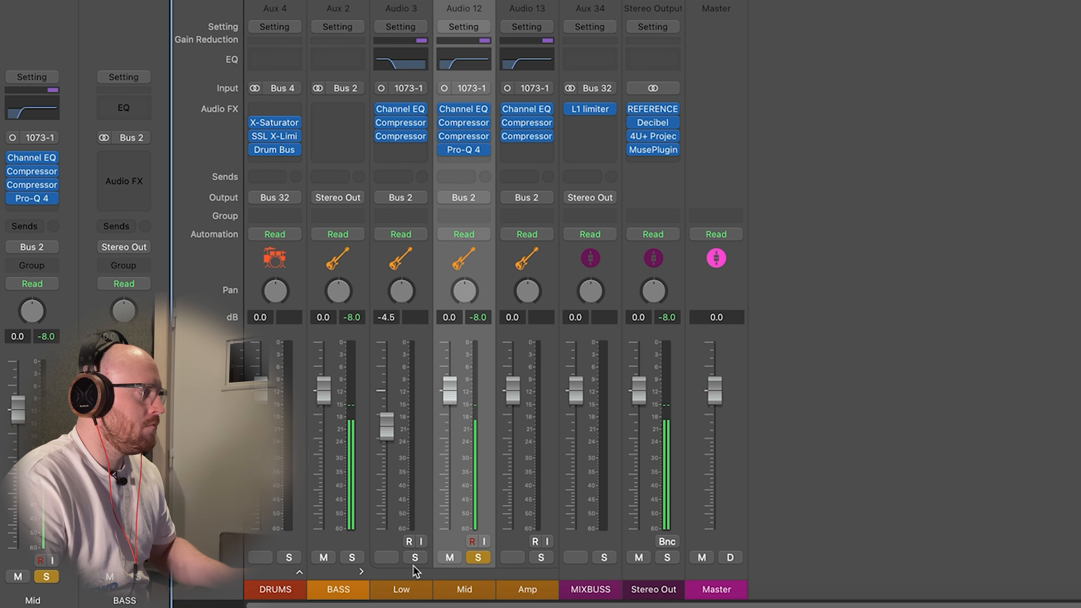
left_click(413, 562)
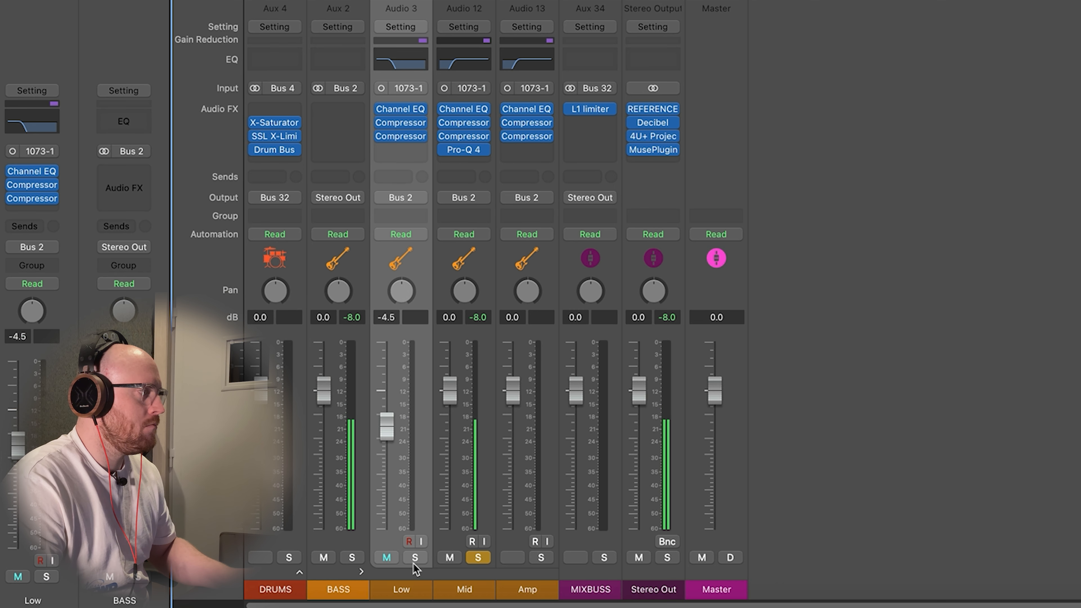
left_click_drag(390, 418, 390, 431)
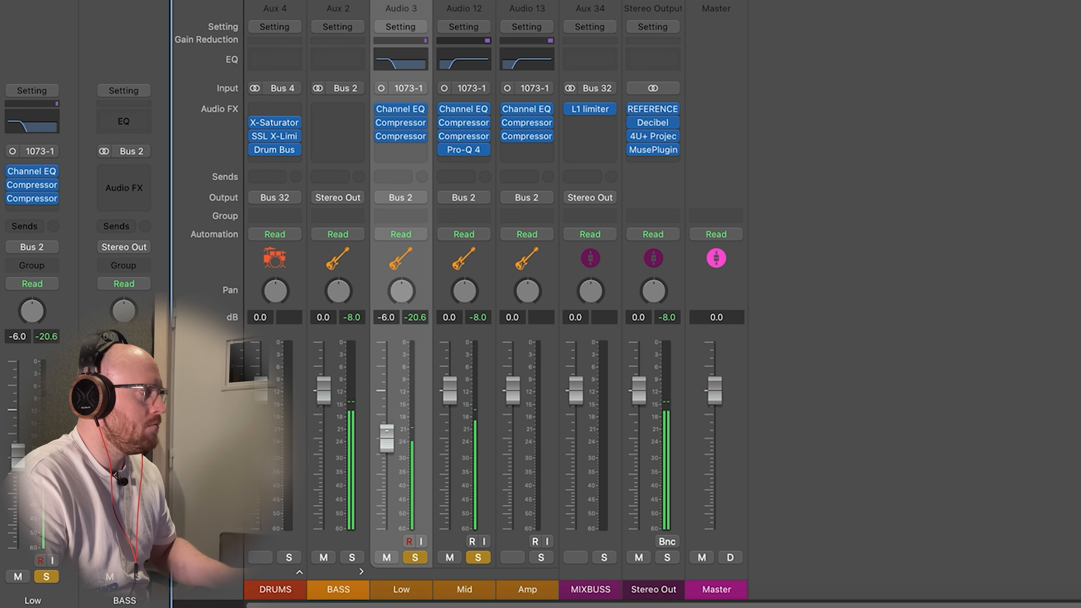
Review the Mid track's Pro-Q 4 curve, copy the plug-in with its settings below the Amp track's Compressors, and close its window
left_click(443, 150)
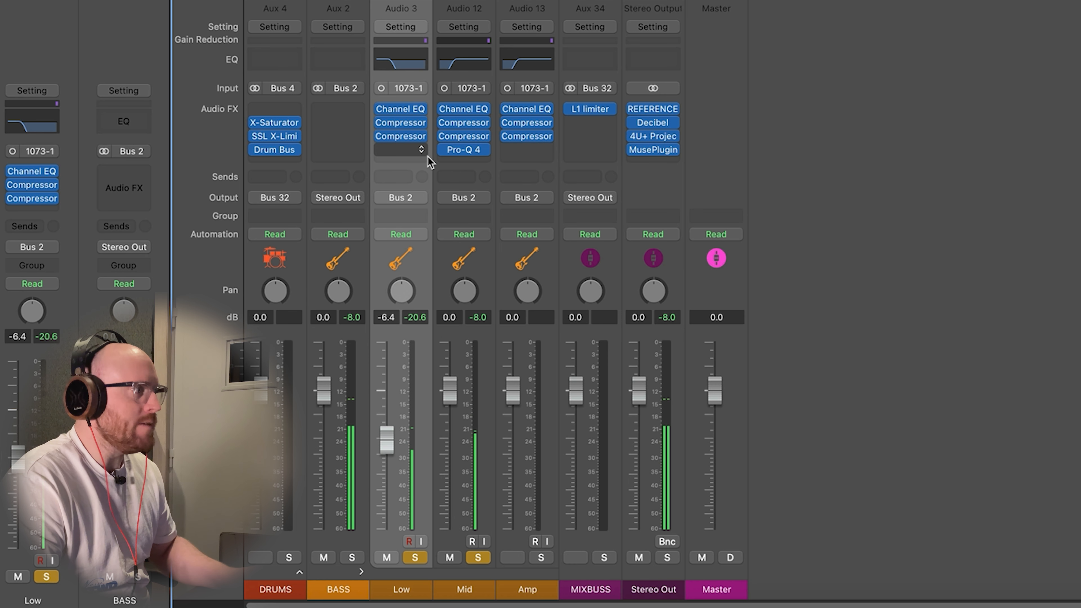
left_click(466, 150)
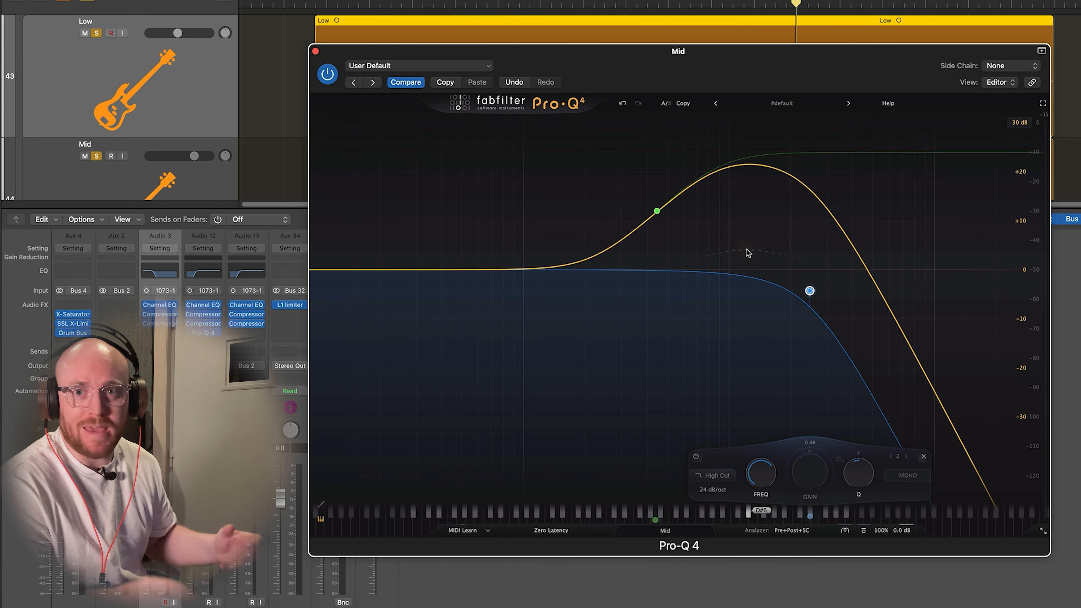
left_click(314, 52)
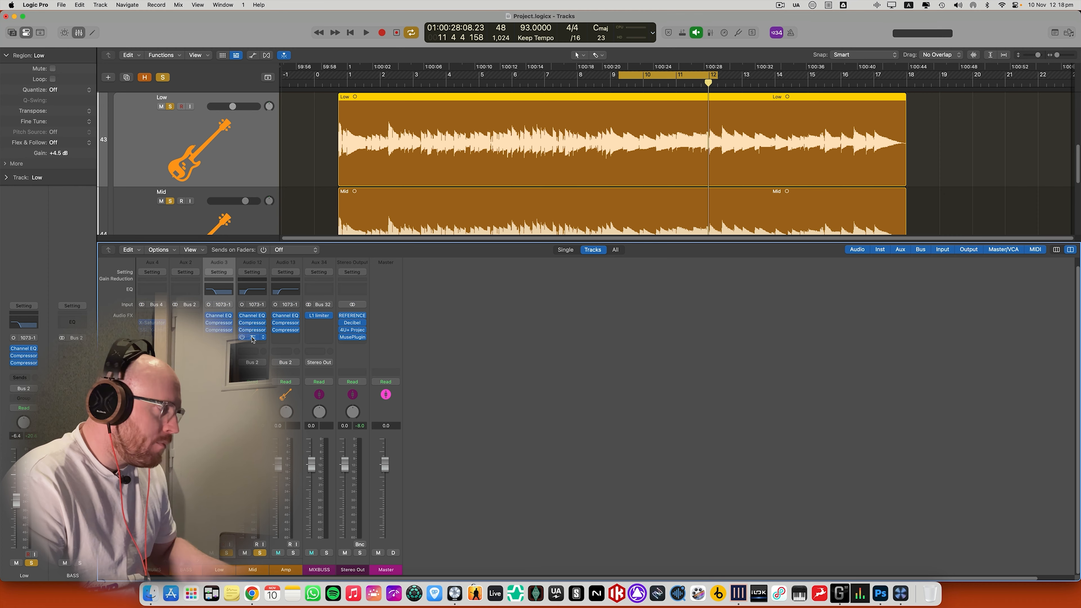
left_click(285, 337)
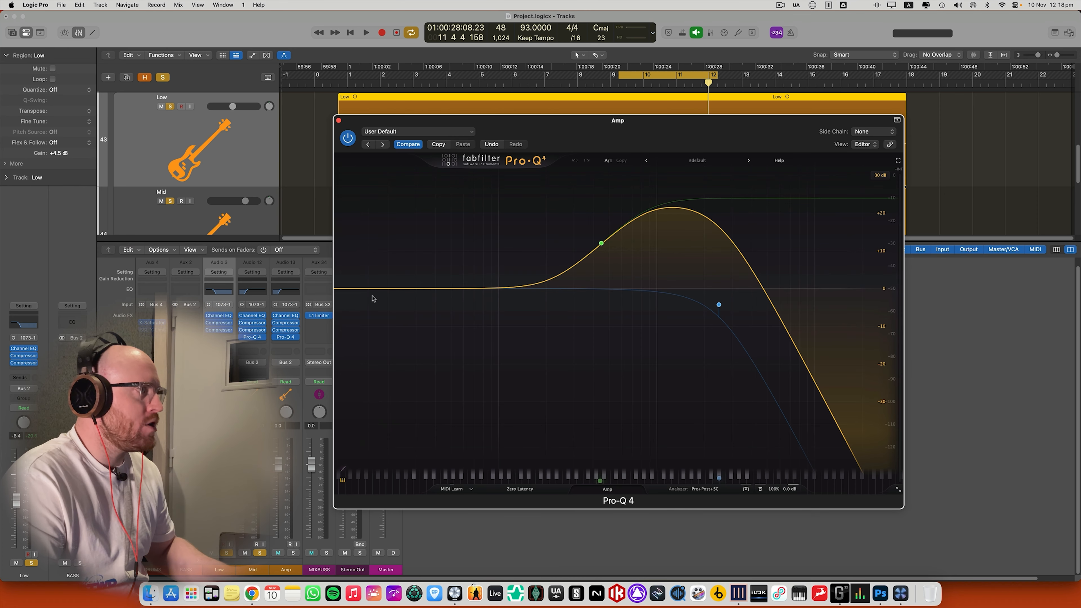
left_click(339, 121)
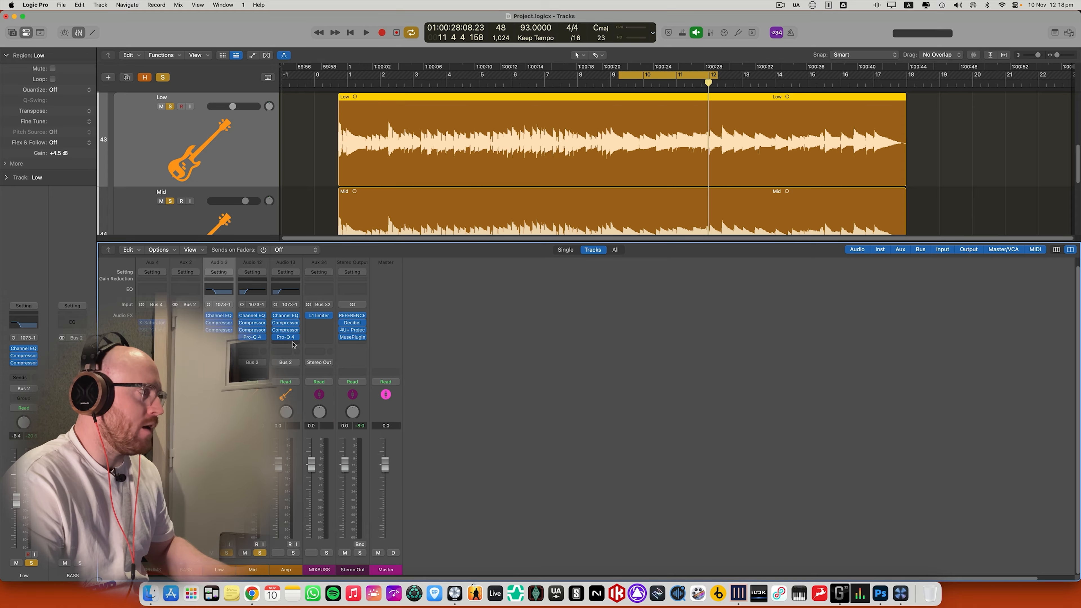
Insert the BOD bass overdrive plug-in on the Amp track after Pro-Q 4
left_click(291, 343)
type("bod")
key("Return")
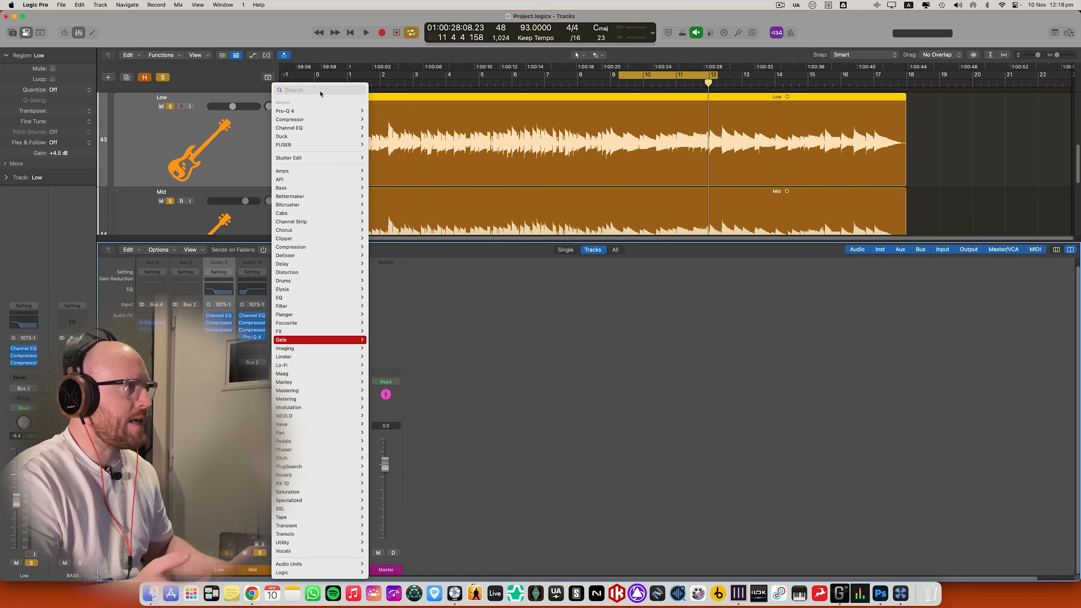
left_click(488, 563)
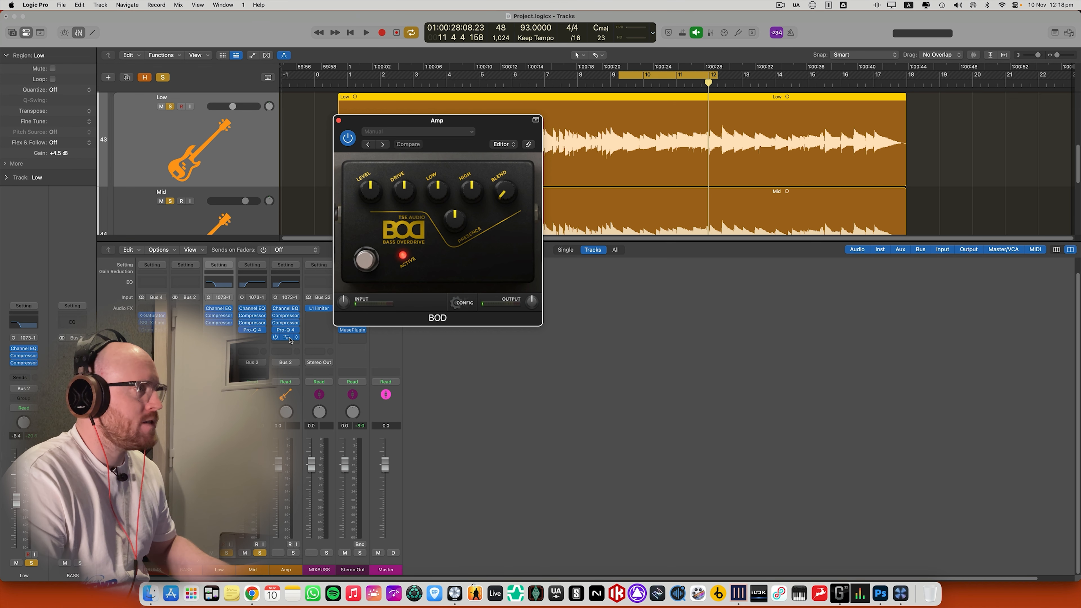
Move the BOD window aside and unsolo Low and Mid so that only the Amp track is soloed
left_click_drag(452, 130, 531, 171)
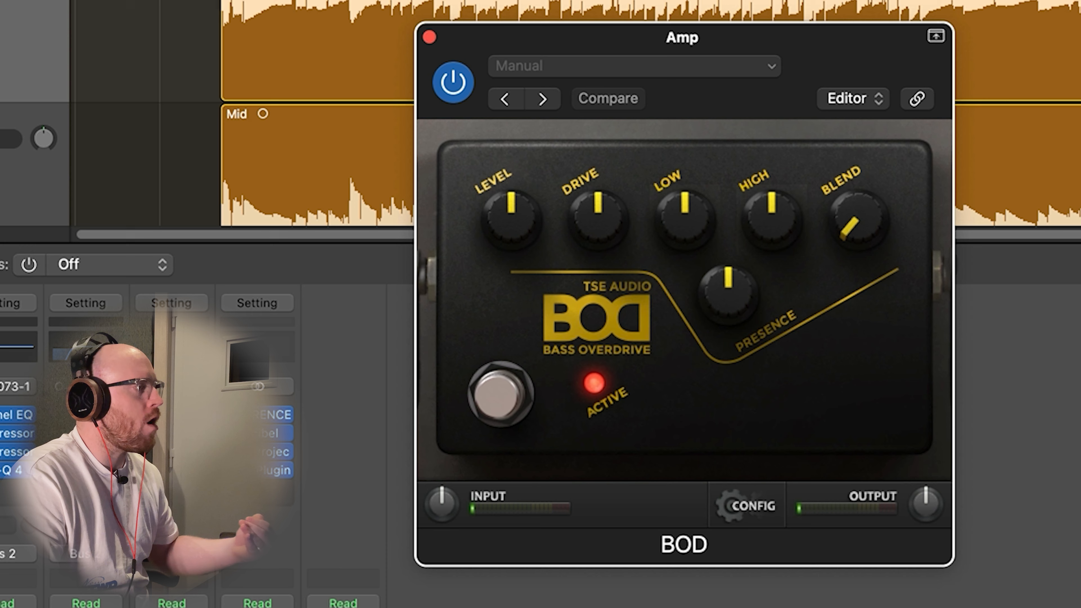
left_click(85, 605)
left_click(85, 604)
left_click(9, 604)
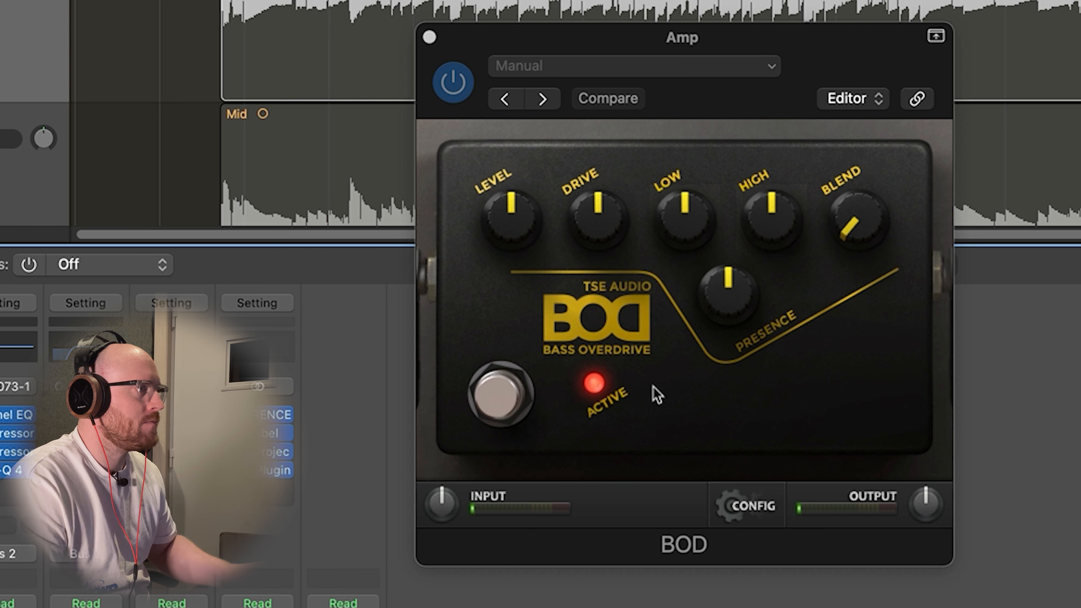
Shape the Amp distortion in BOD by raising Drive, High, Presence and Input and reducing Low during playback
left_click_drag(580, 242, 591, 182)
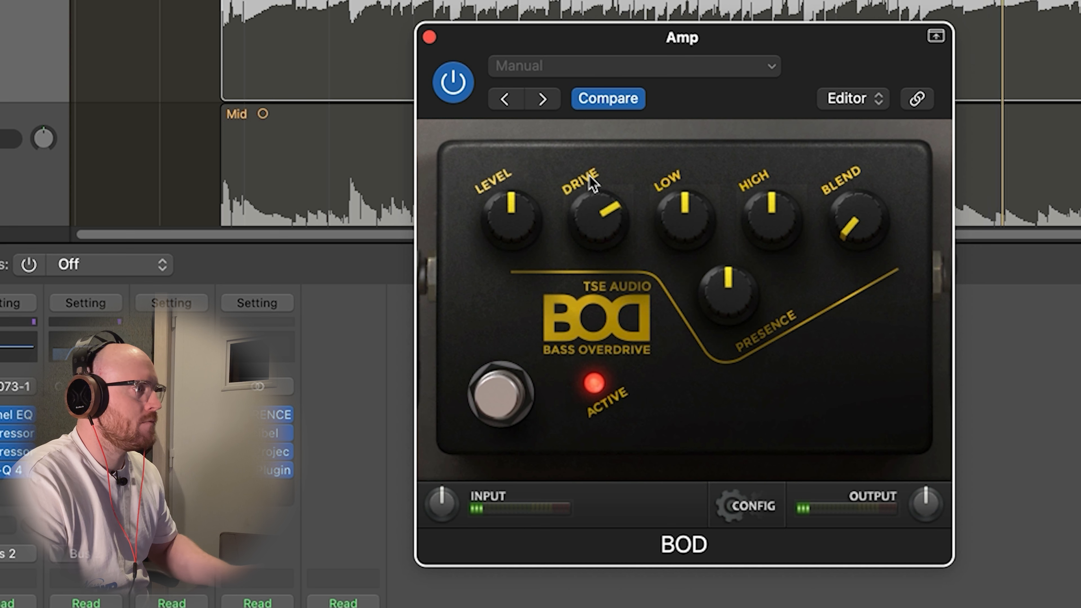
left_click_drag(766, 204, 769, 144)
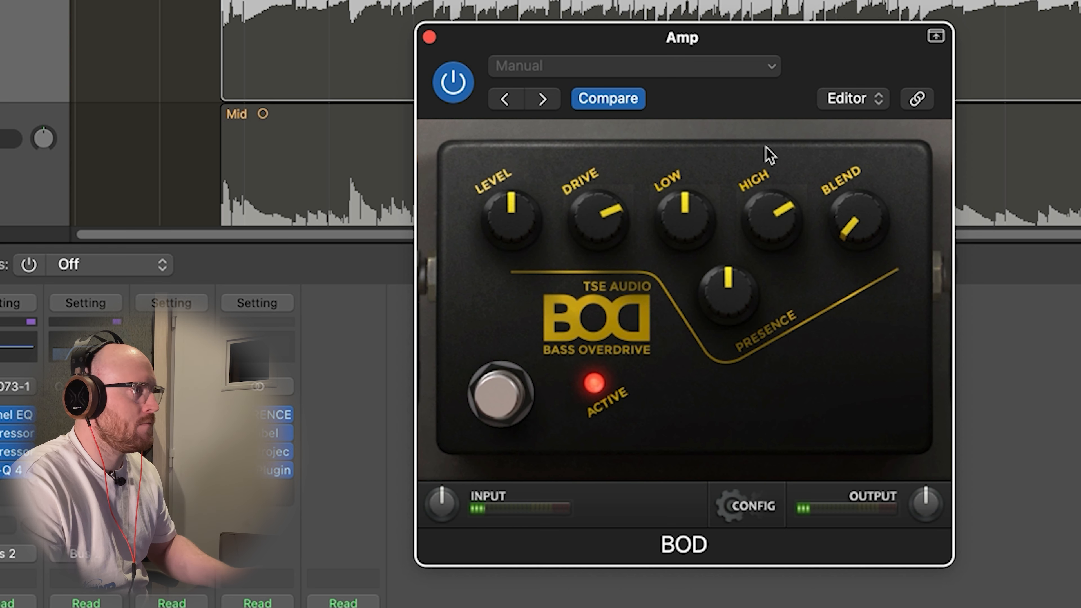
left_click_drag(697, 215, 684, 257)
left_click_drag(723, 294, 726, 277)
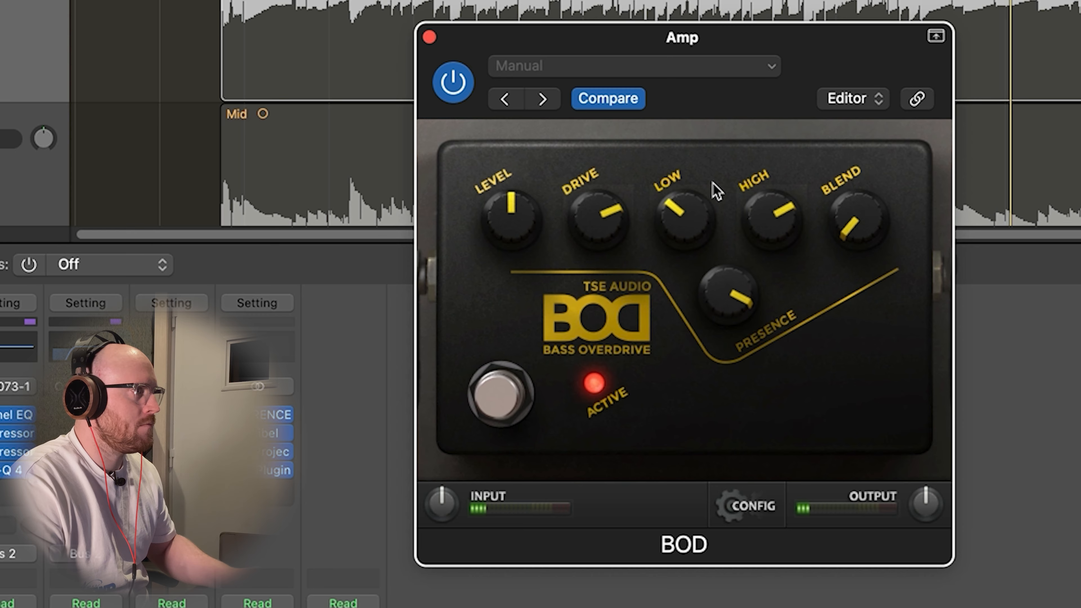
left_click_drag(447, 511, 436, 420)
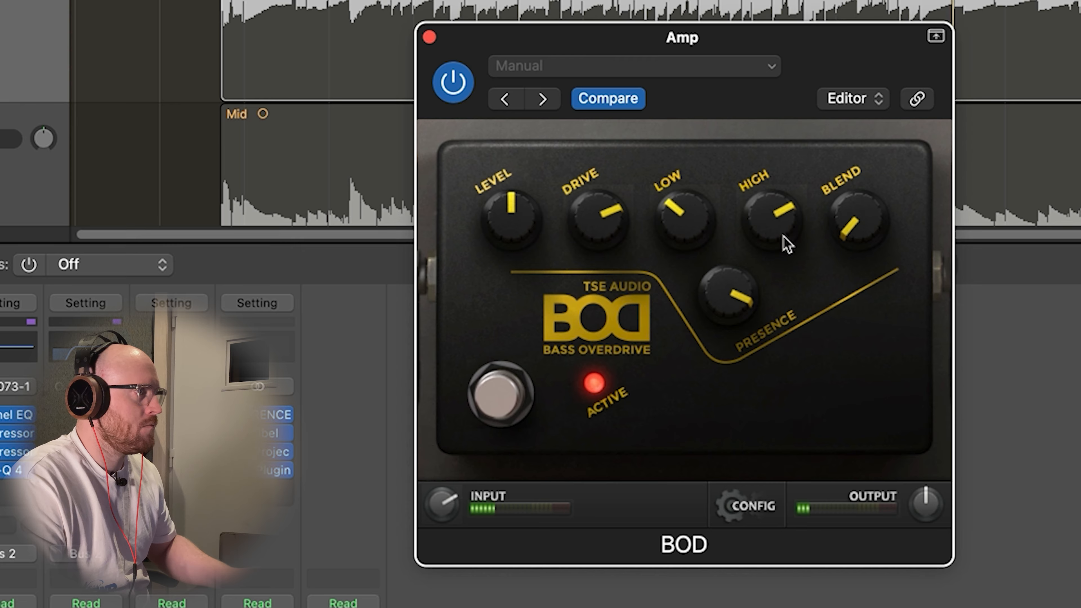
left_click_drag(767, 208, 774, 207)
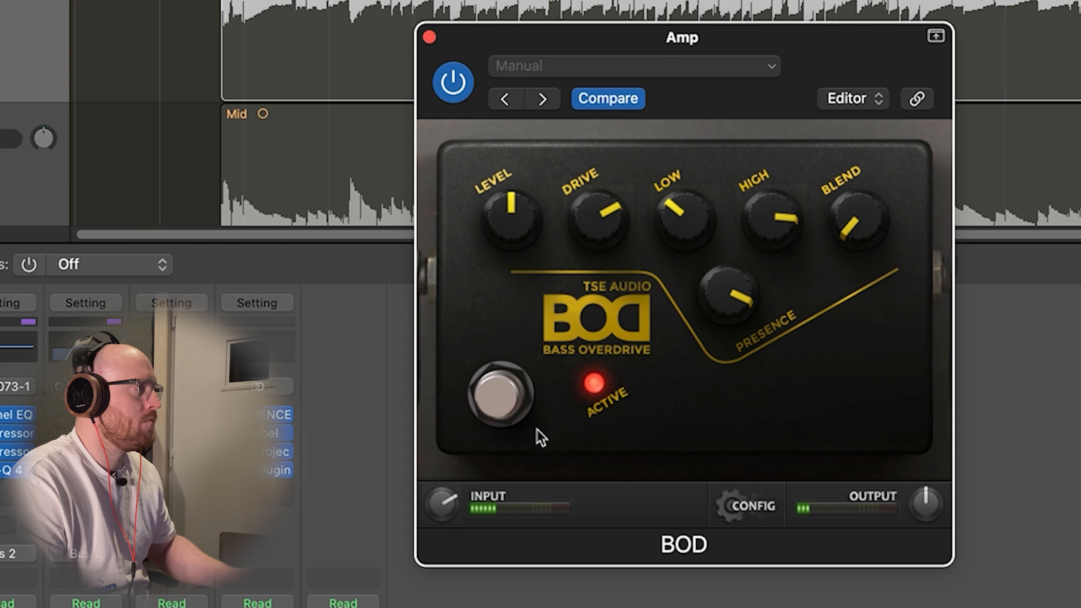
Compare the Amp sound with the BOD pedal bypassed and active, and close its window
left_click(490, 398)
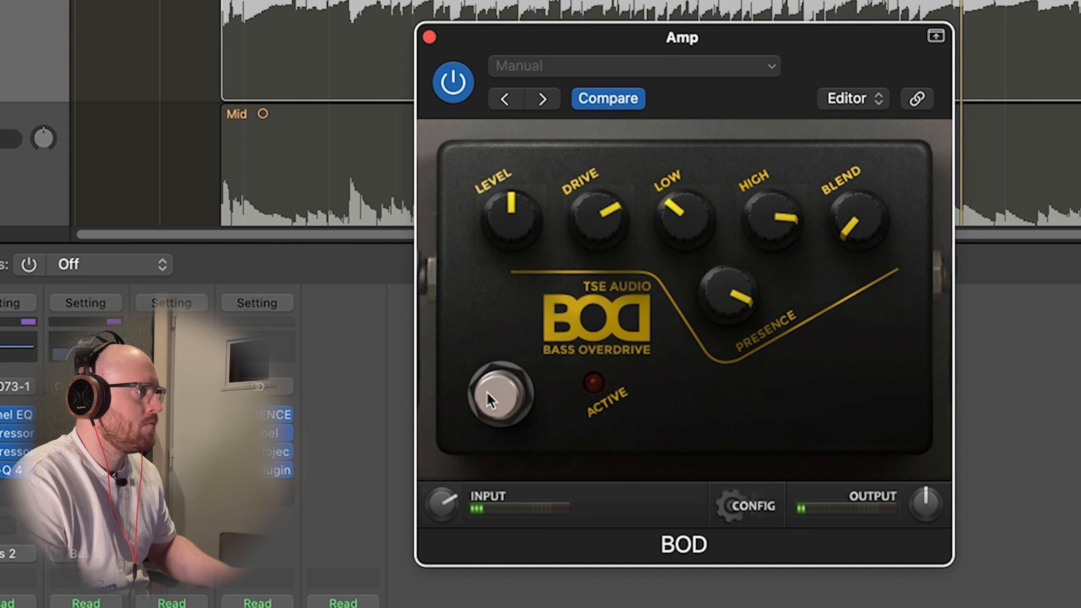
left_click(490, 398)
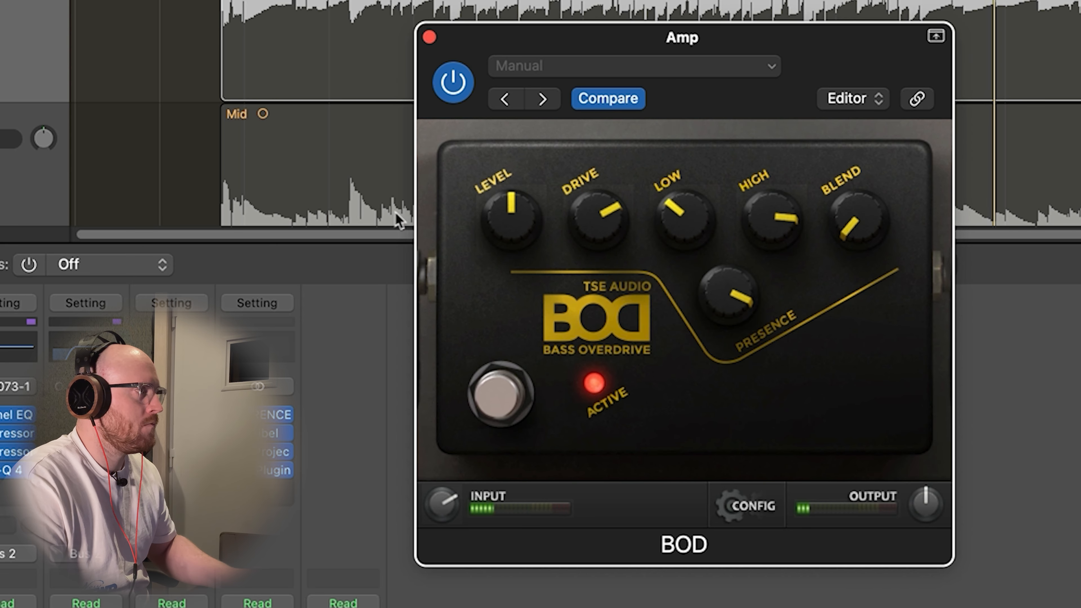
left_click(429, 38)
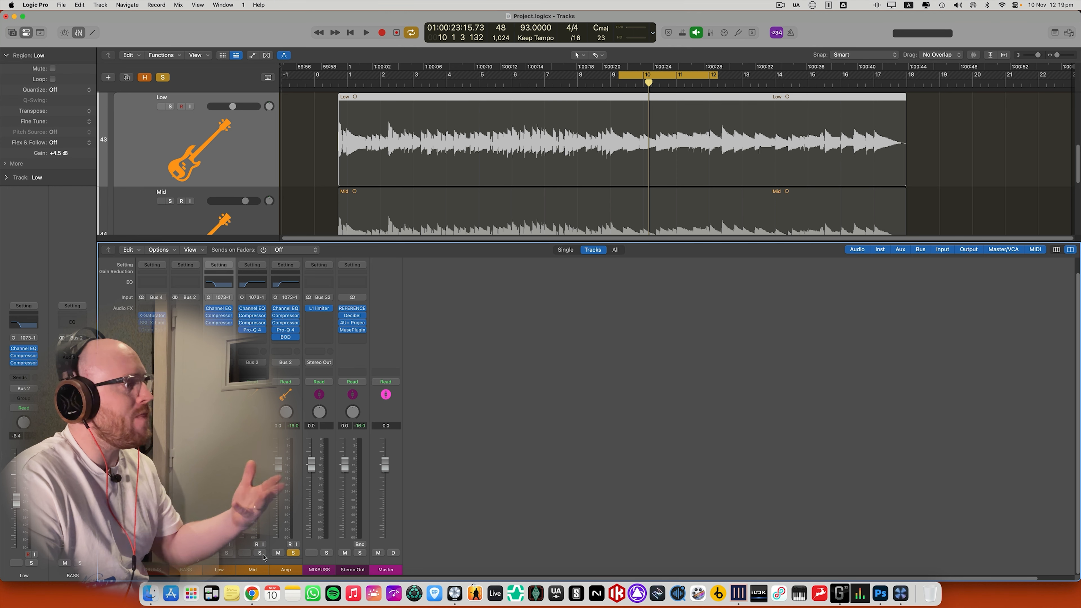
Solo Mid alongside Amp and lower the Amp fader to about -13.4 dB during playback
left_click(261, 553)
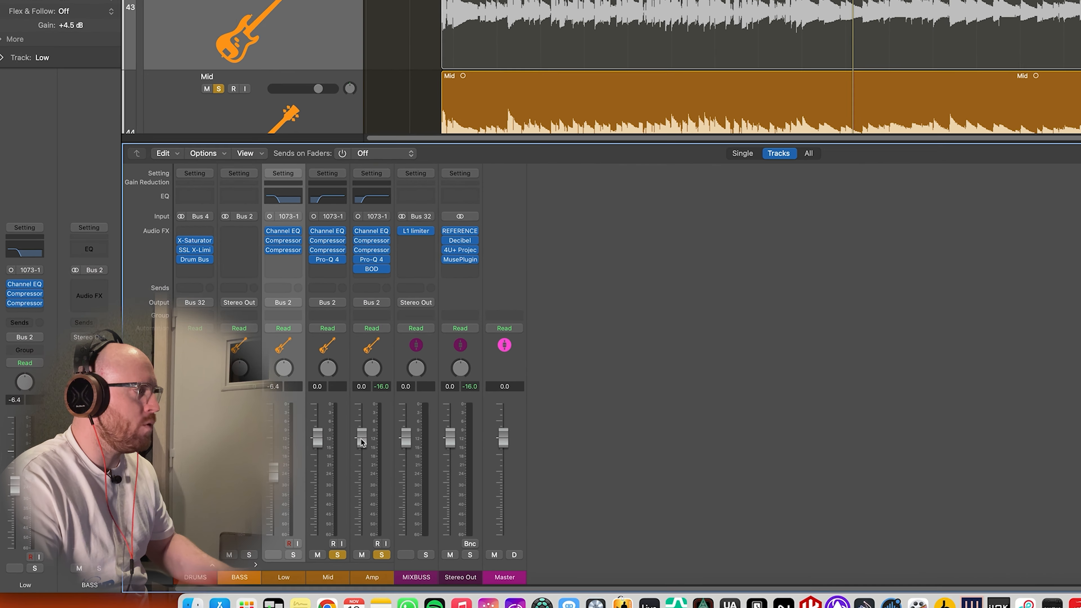
left_click_drag(361, 439, 362, 498)
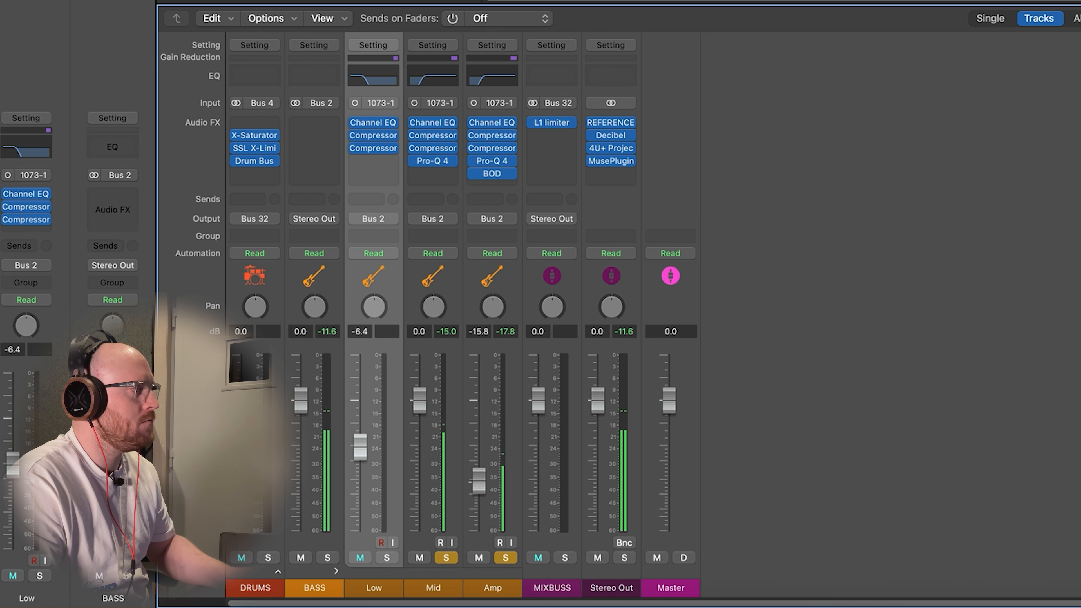
left_click_drag(479, 481, 478, 476)
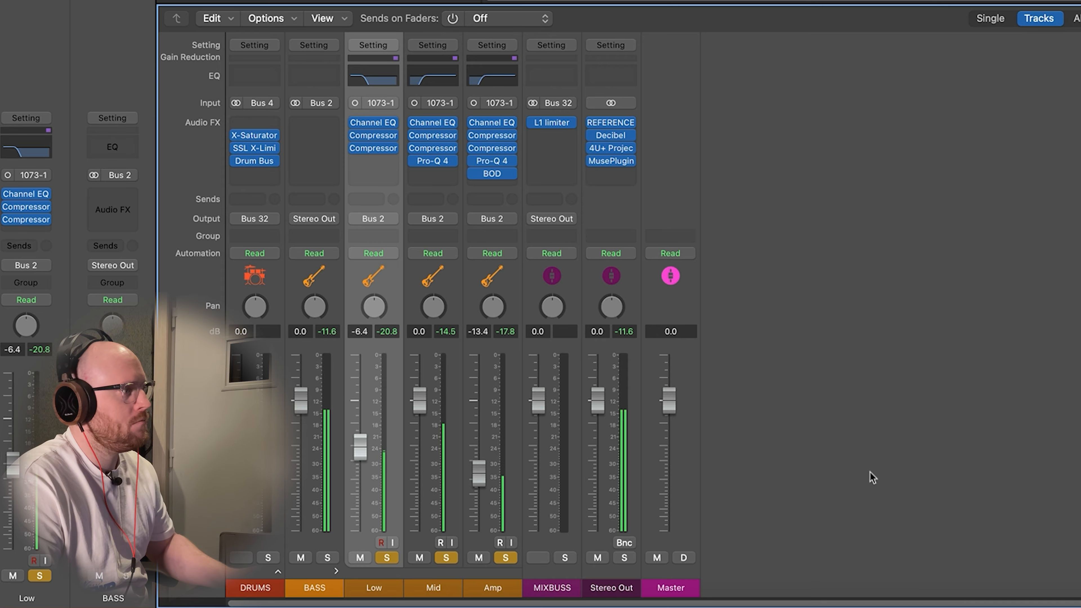
With Low also soloed, set the Amp fader to about -12.6 dB and the Low fader to about -9.2 dB, and stop playback
left_click_drag(485, 492, 485, 490)
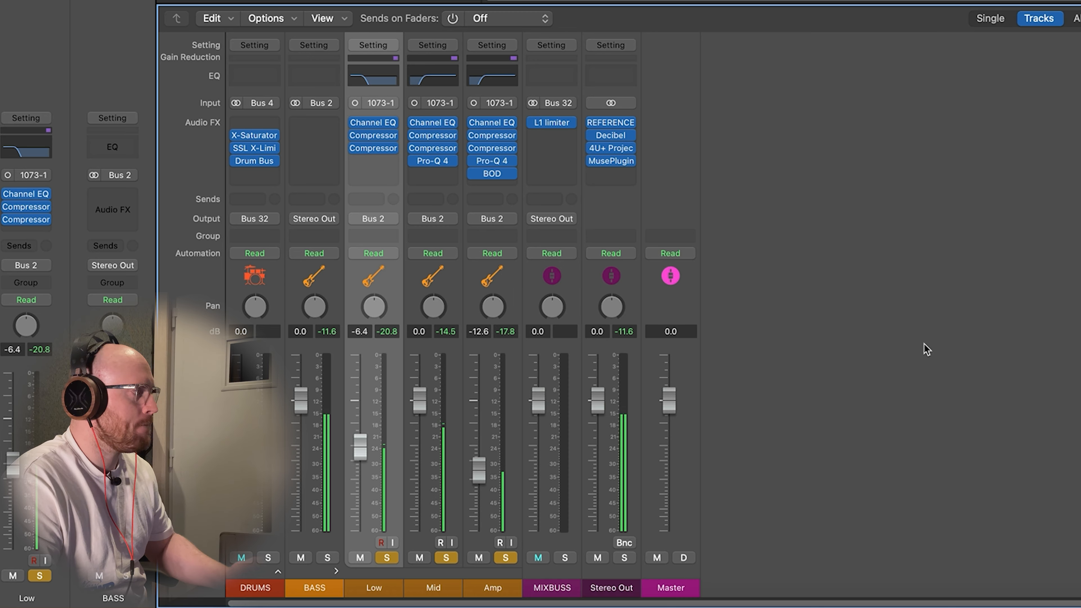
left_click_drag(370, 451, 370, 458)
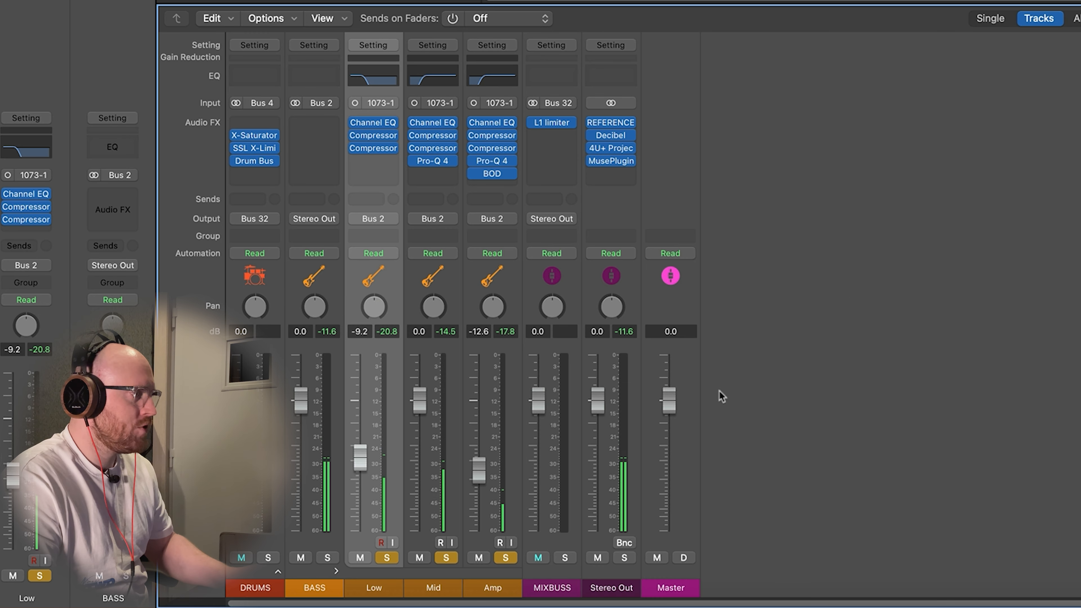
key("space")
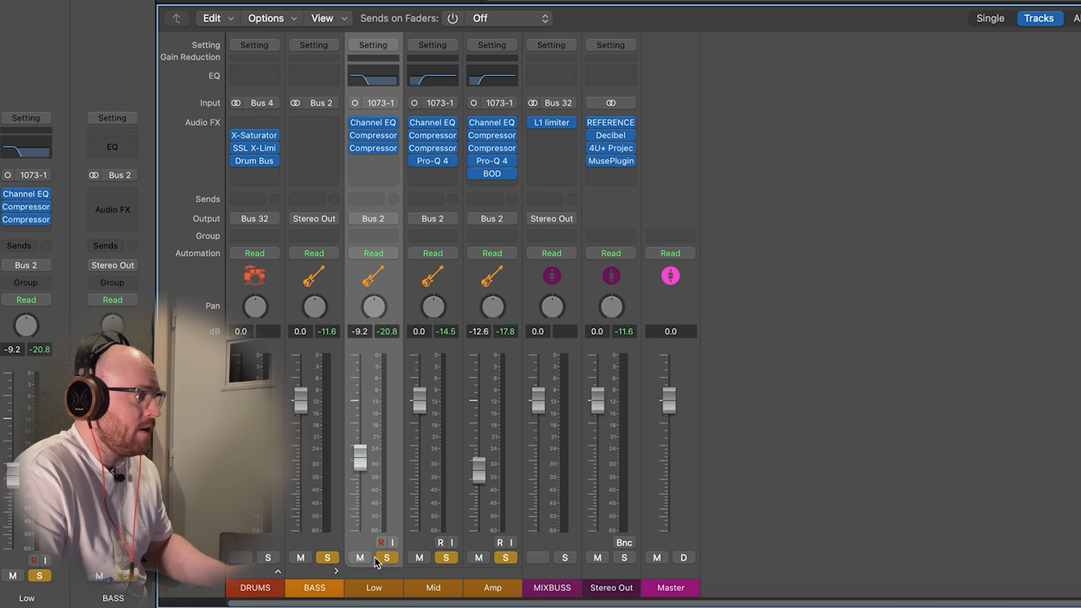
Clear the solos on Low, Mid and Amp with the BASS stack soloed, and route the BASS output to Bus 32
left_click_drag(376, 561, 464, 560)
left_click(295, 103)
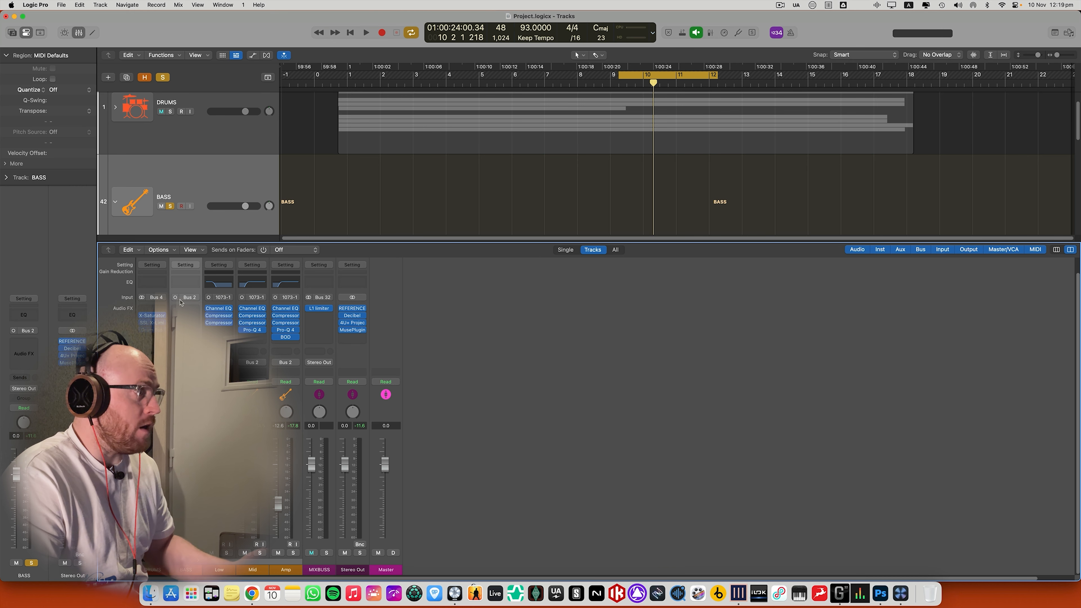
left_click(185, 362)
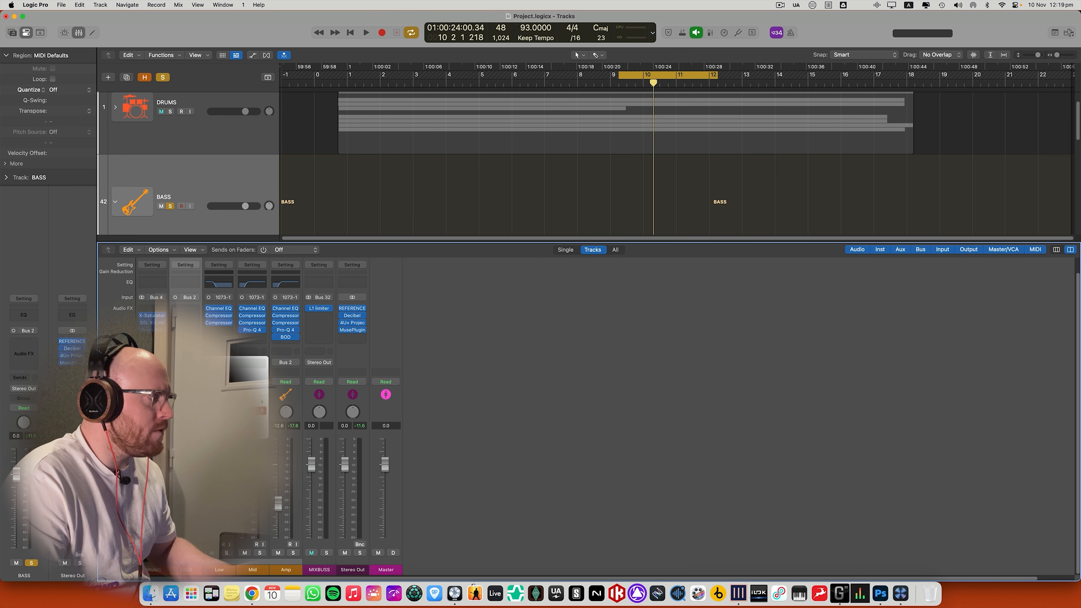
mouse_move(221, 410)
left_click(298, 509)
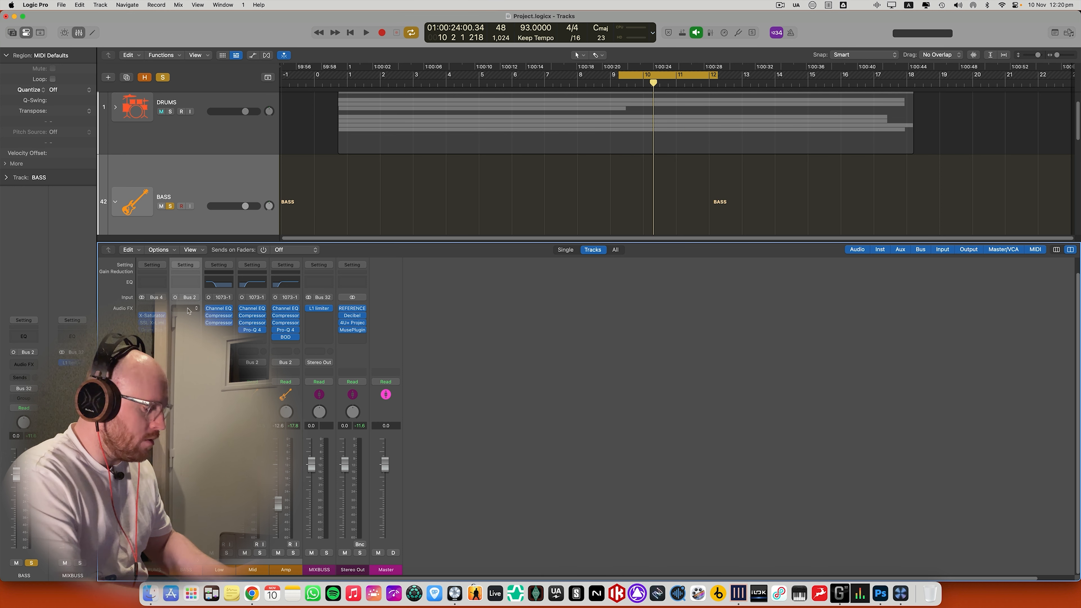
Insert Pro-Q 4 on the BASS stack and add a 24 dB/oct Low Cut band at the bottom of the spectrum
key("alt+space")
type("pro")
key("Return")
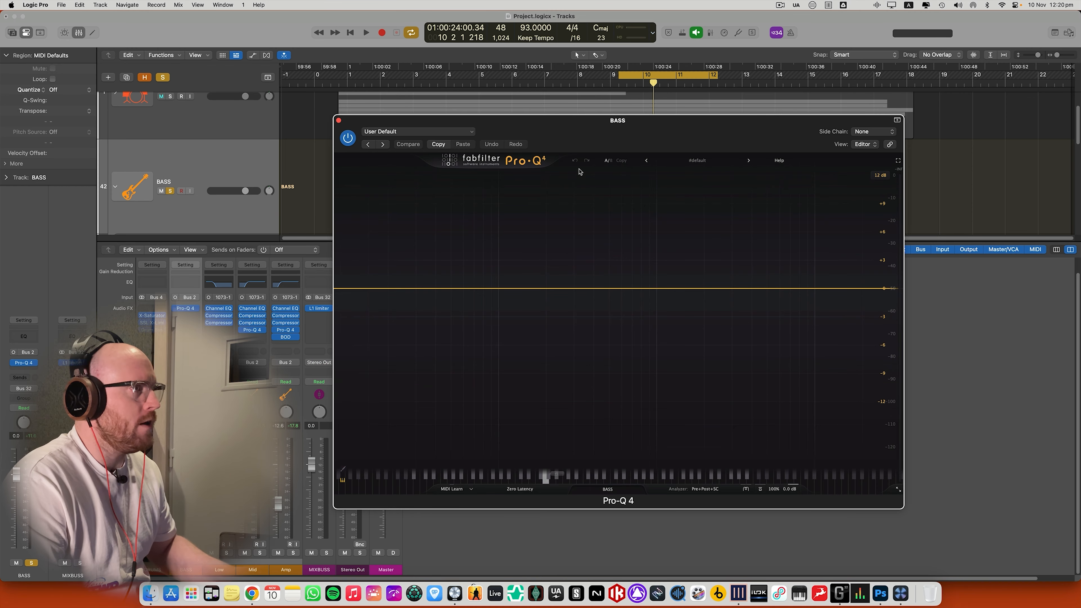
key("space")
left_click(354, 289)
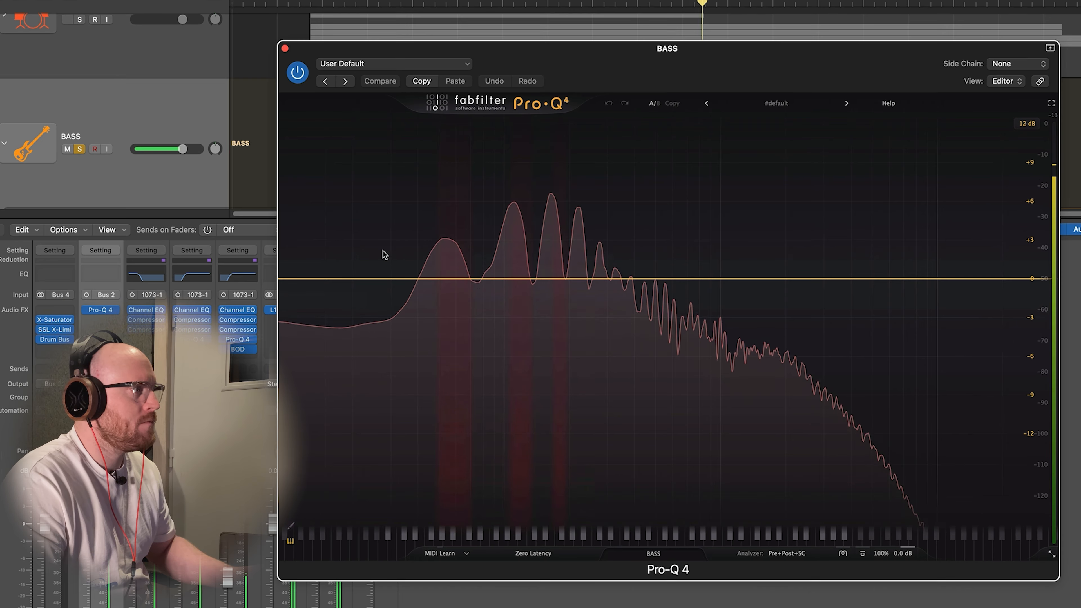
left_click(306, 279, "alt+shift")
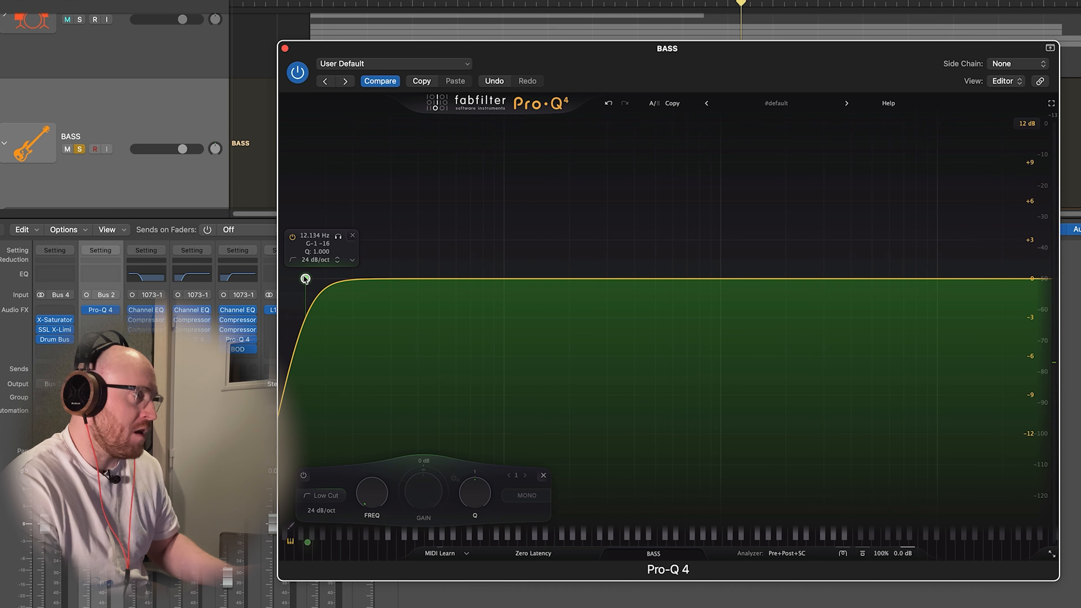
Set the Low Cut band's frequency to 35 Hz during playback
key("space")
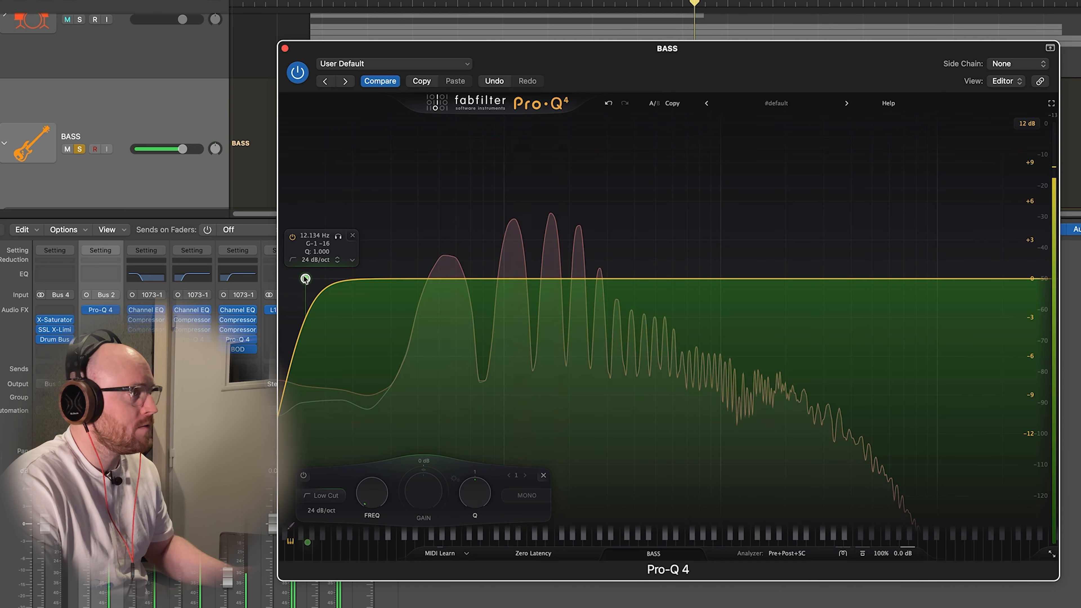
left_click_drag(338, 236, 445, 235)
double_click(402, 235)
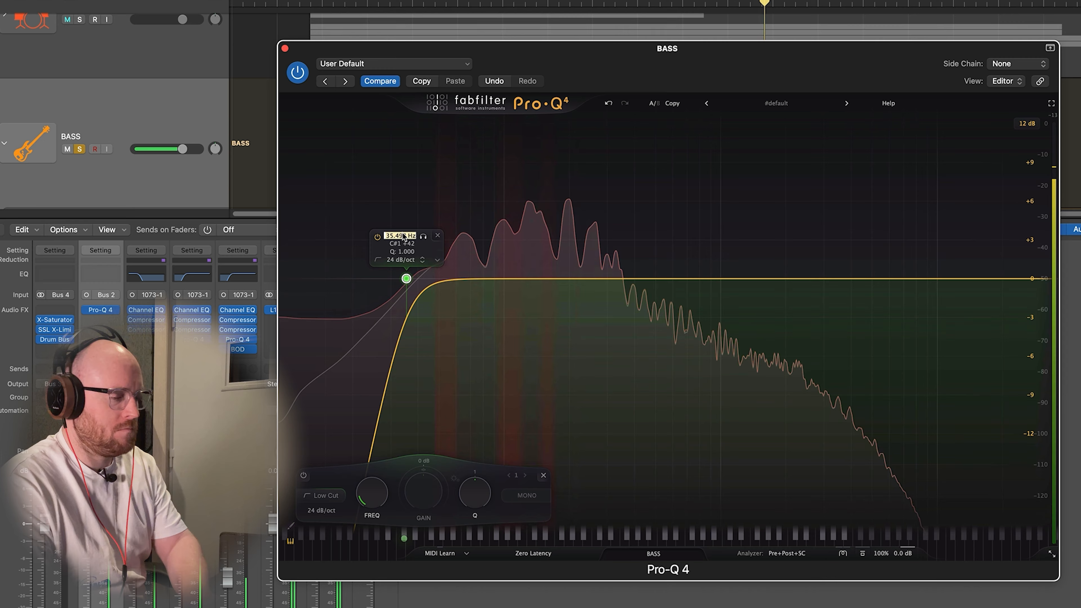
type("35")
key("Return")
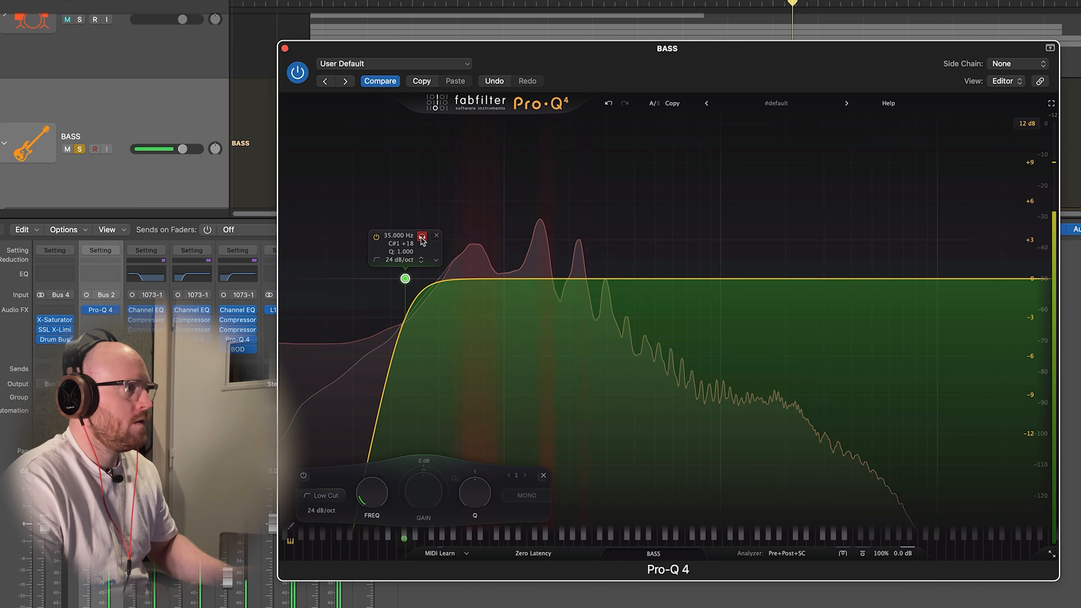
Audition the low frequencies removed by the 35 Hz Low Cut band, and stop playback
key("space")
key("space")
left_click(421, 238)
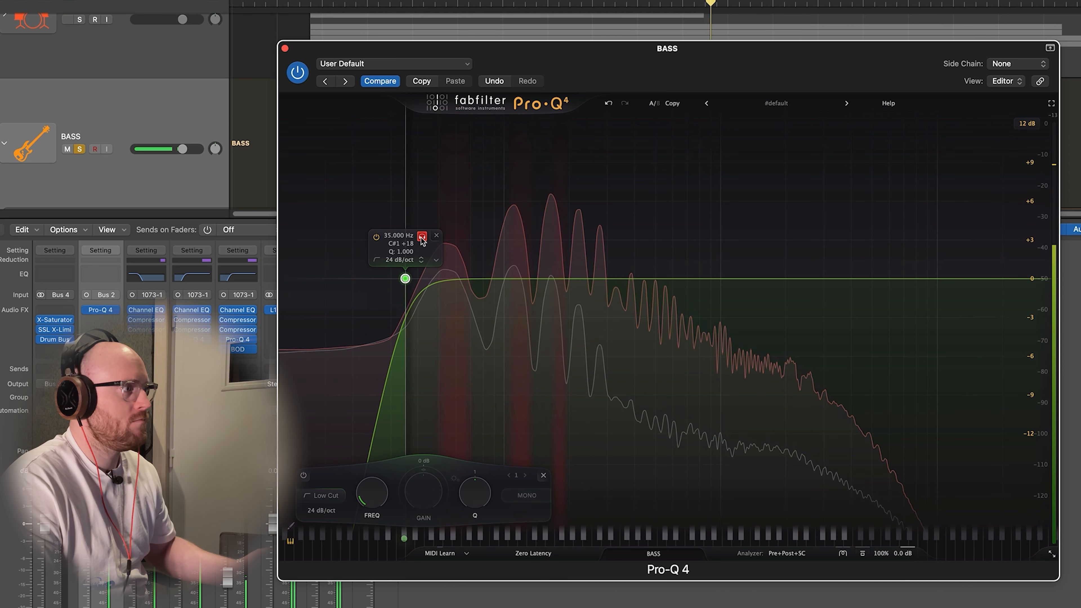
left_click(422, 237)
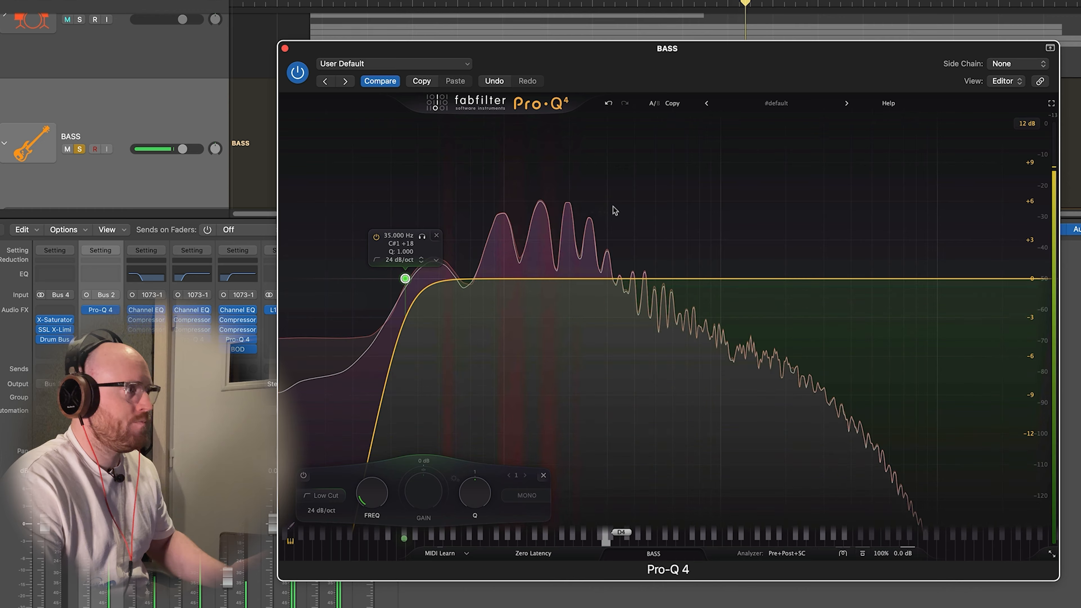
key("space")
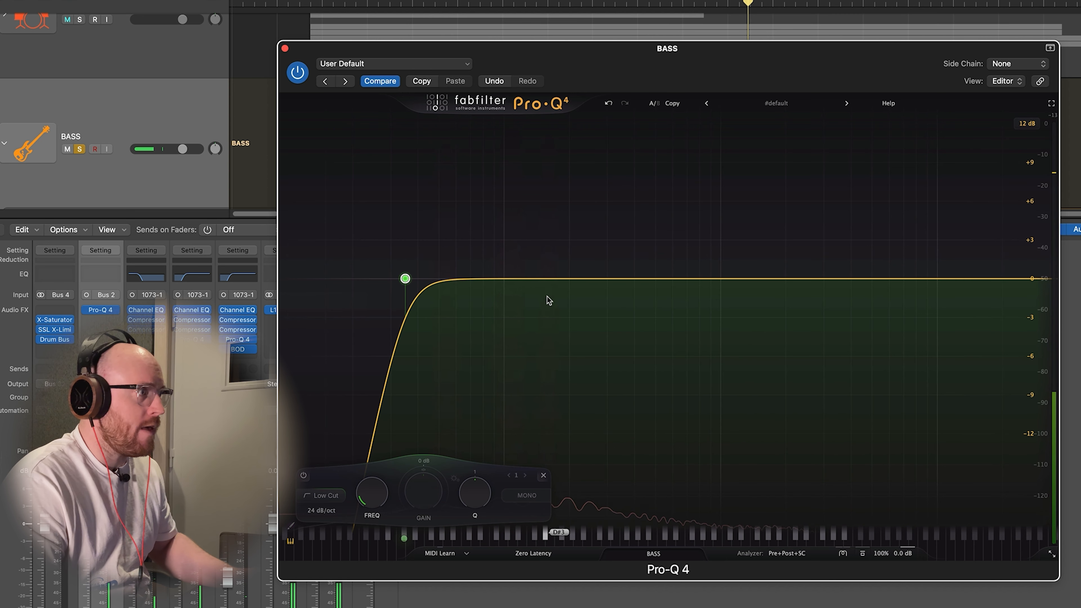
Add a bell cut of about 3.5 dB near 345 Hz with Q about 1.6, and an upper-mid boost of about 4.5 dB
key("space")
left_click_drag(569, 278, 621, 320)
left_click_drag(671, 491, 671, 467)
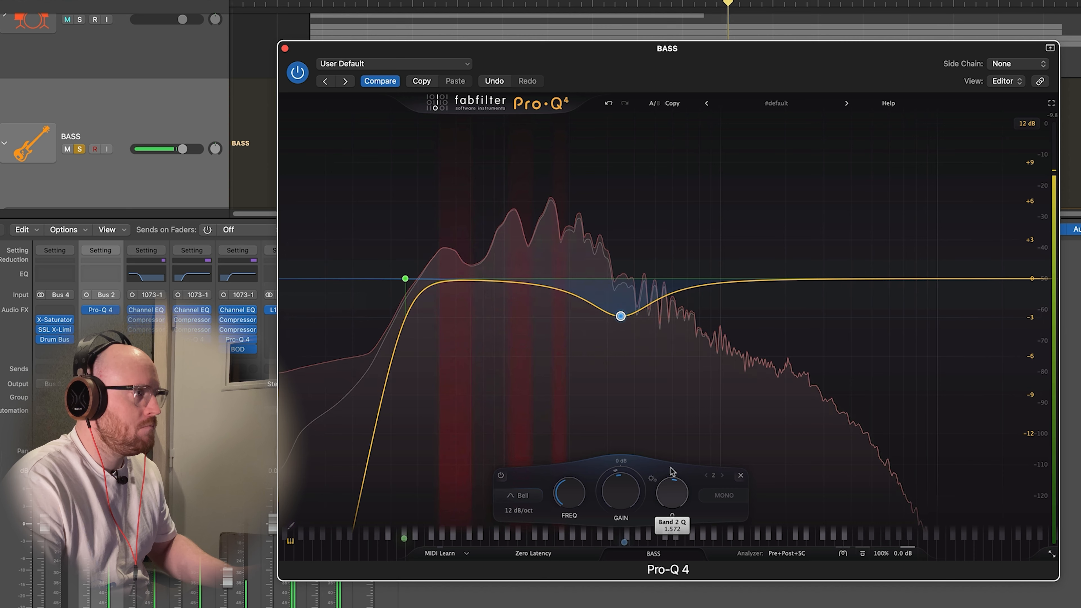
left_click_drag(720, 280, 768, 227)
left_click_drag(623, 310, 621, 325)
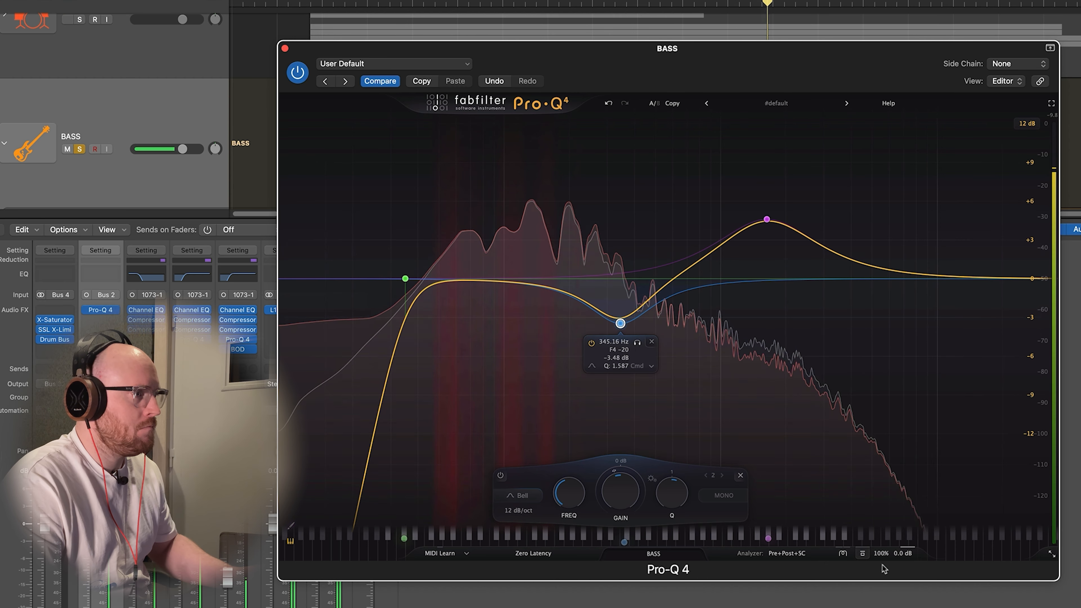
Compare the BASS stack with the Pro-Q 4 curve bypassed and active, and close the plug-in window
left_click(862, 553)
left_click(862, 553)
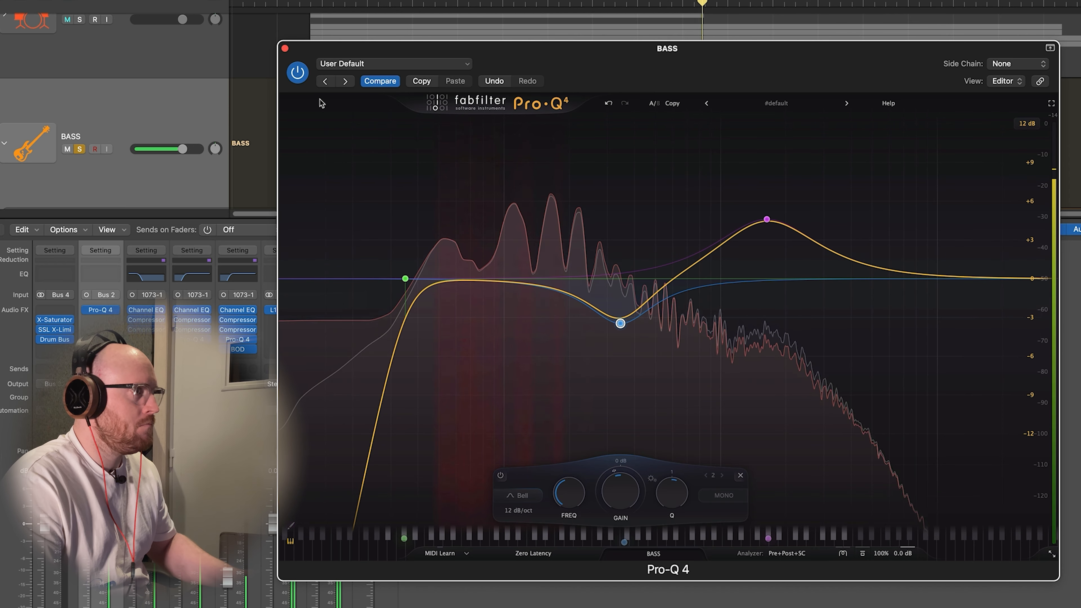
left_click(285, 48)
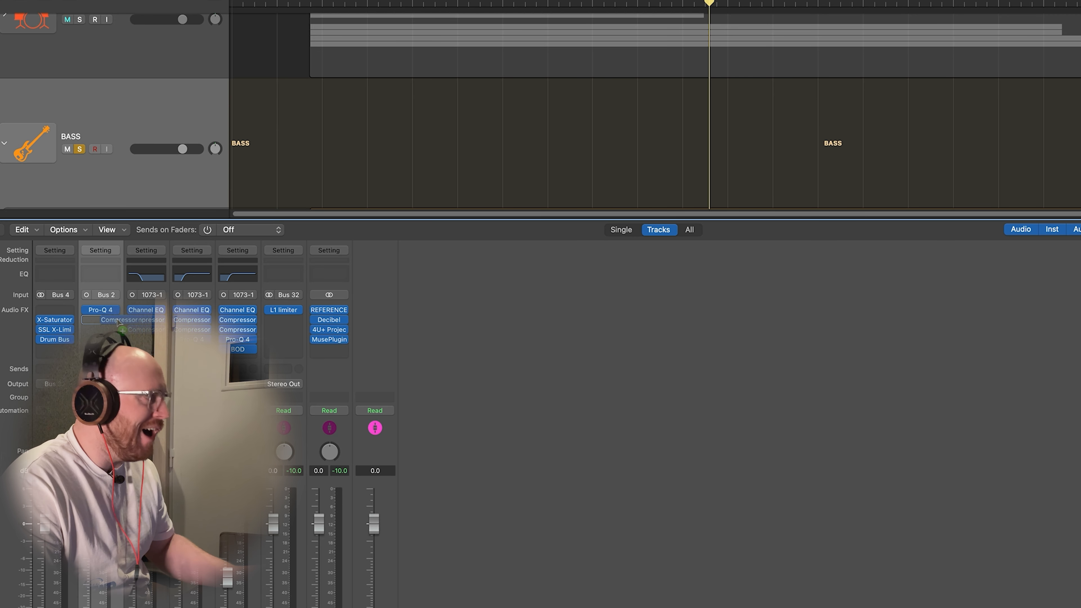
Copy a Compressor to the BASS stack after Pro-Q 4 and lower its threshold slightly below -20 dB during playback
left_click(102, 321)
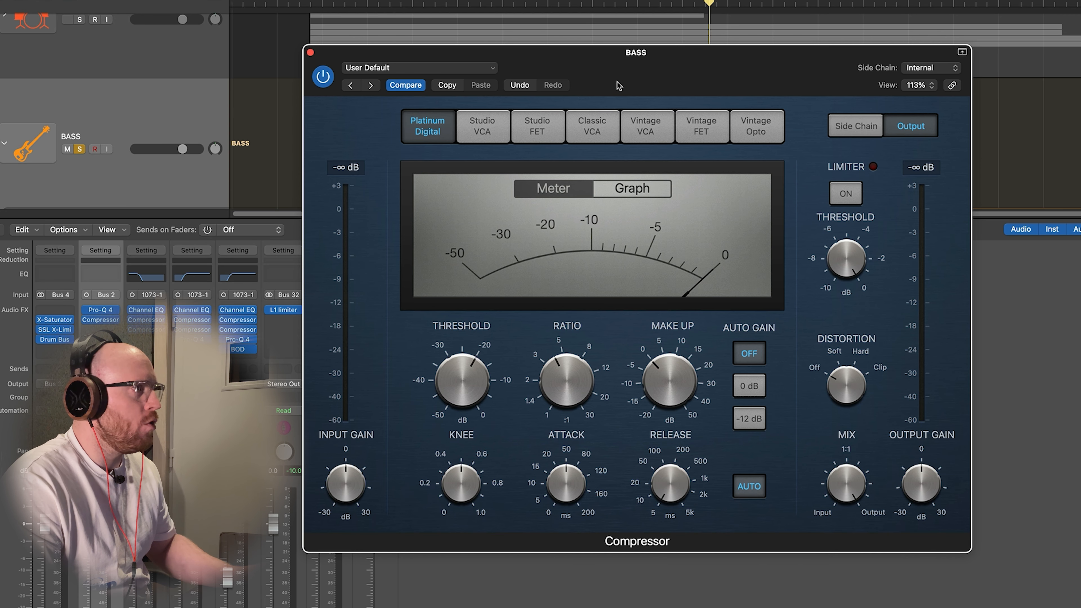
left_click_drag(634, 69, 649, 77)
mouse_move(509, 391)
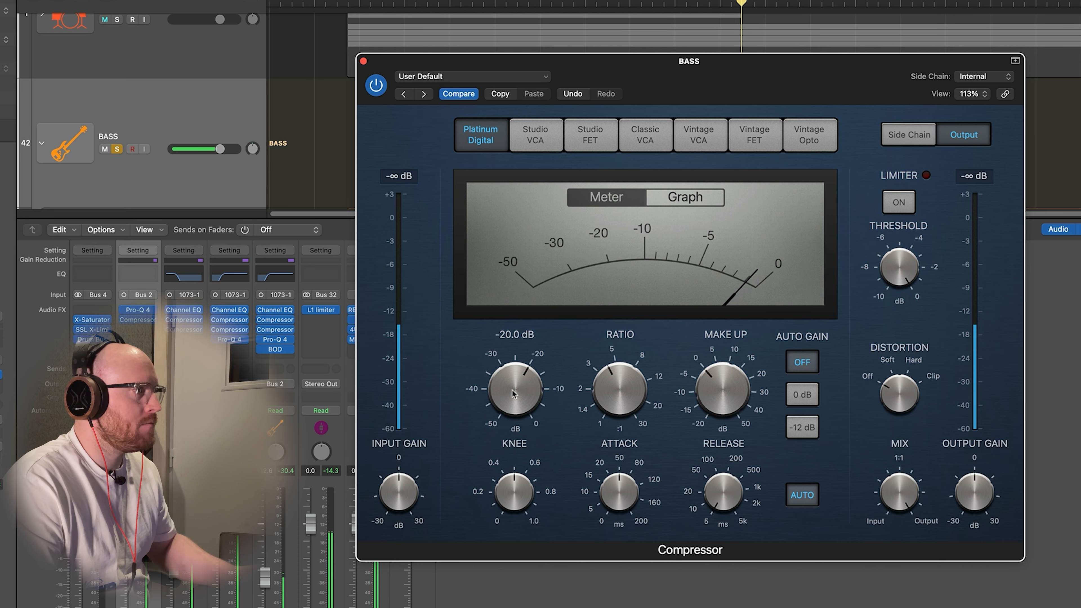
left_click_drag(509, 397, 508, 403)
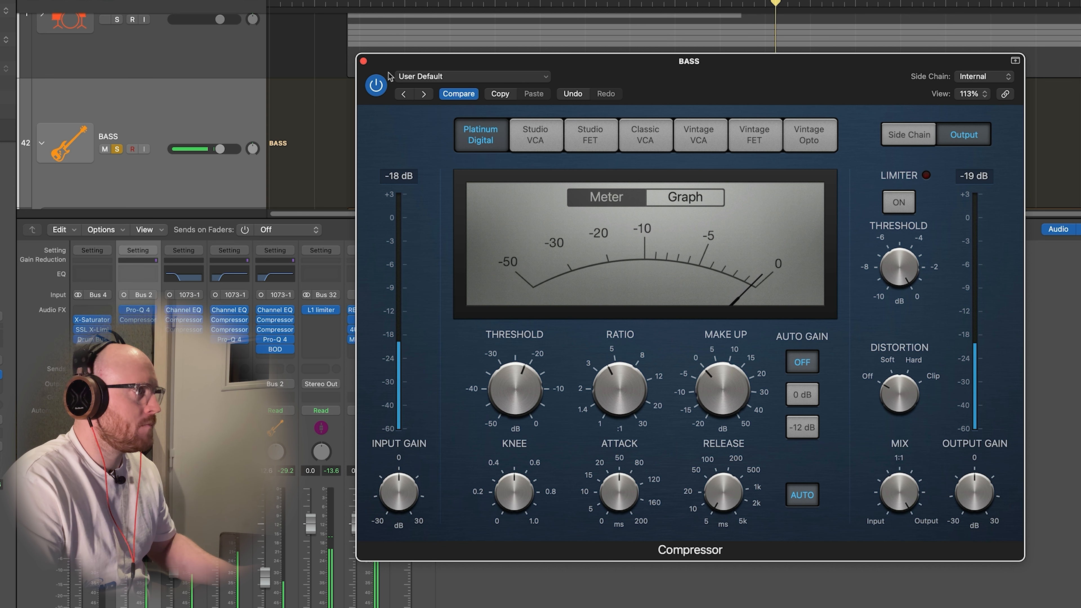
Open the second Compressor on the BASS stack and lower its threshold to about -24.5 dB during playback
left_click(363, 61)
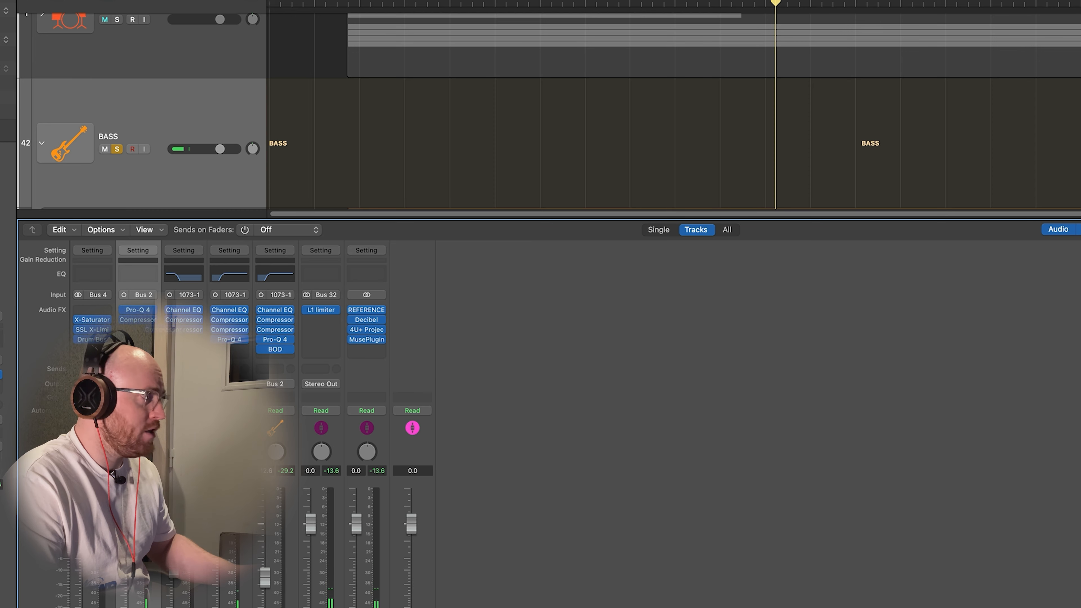
left_click(138, 330)
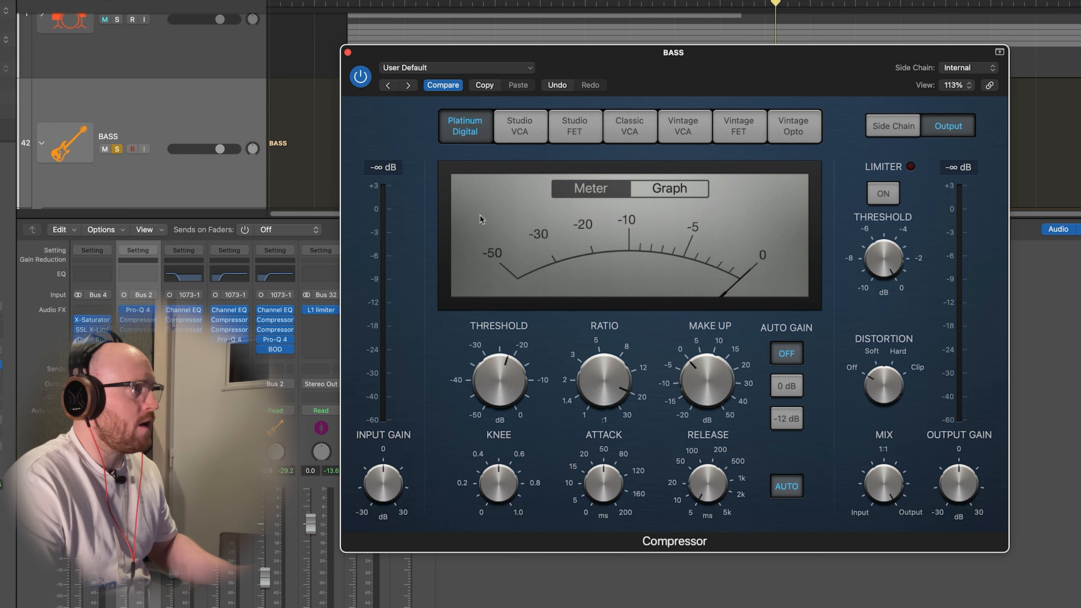
left_click_drag(689, 86, 706, 87)
key("space")
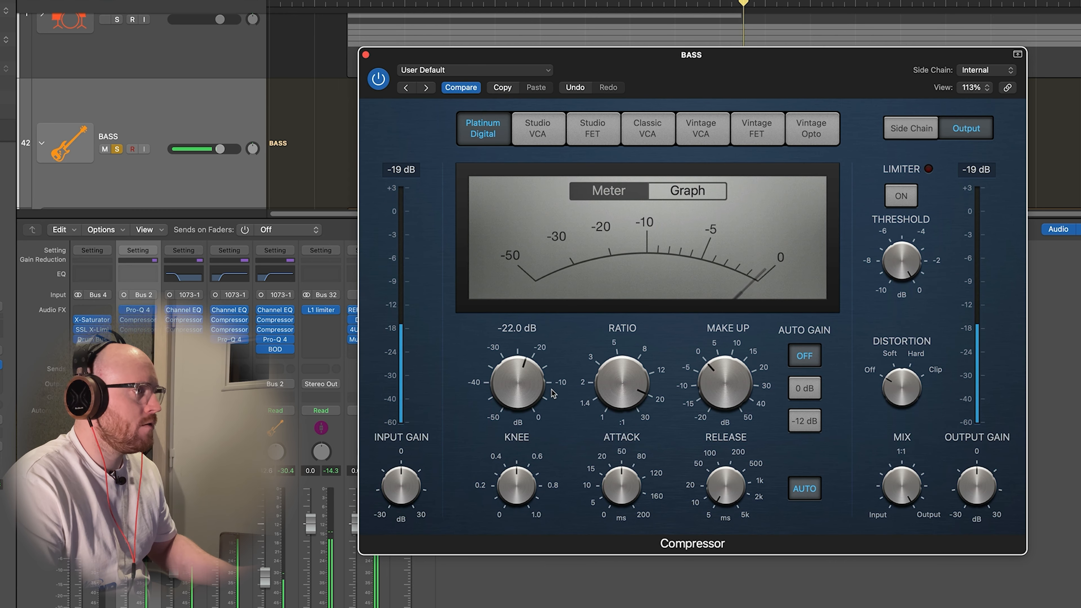
left_click_drag(535, 392, 535, 403)
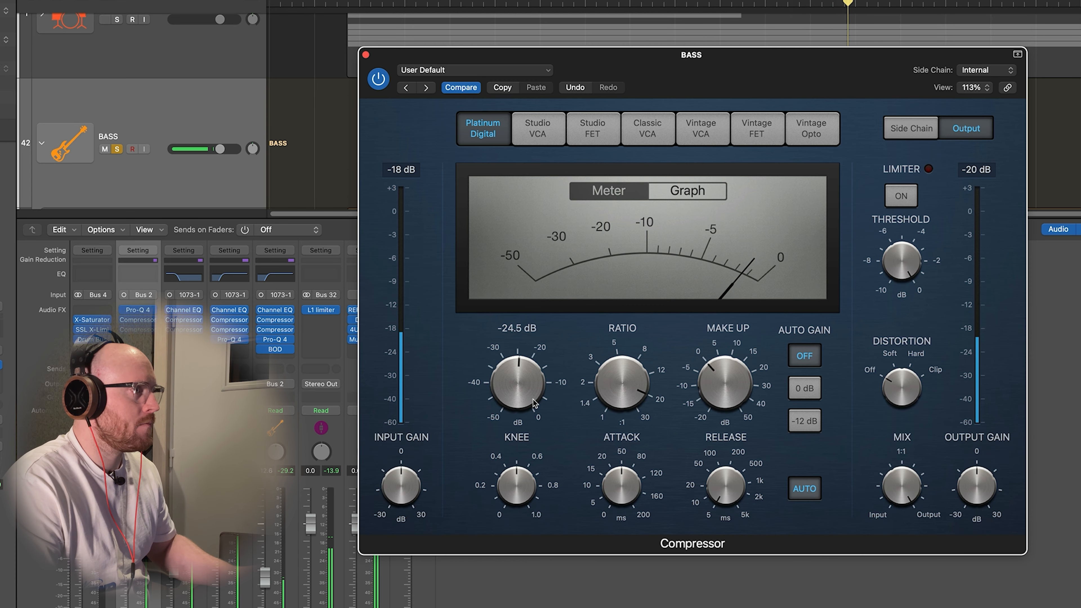
left_click_drag(533, 399, 533, 398)
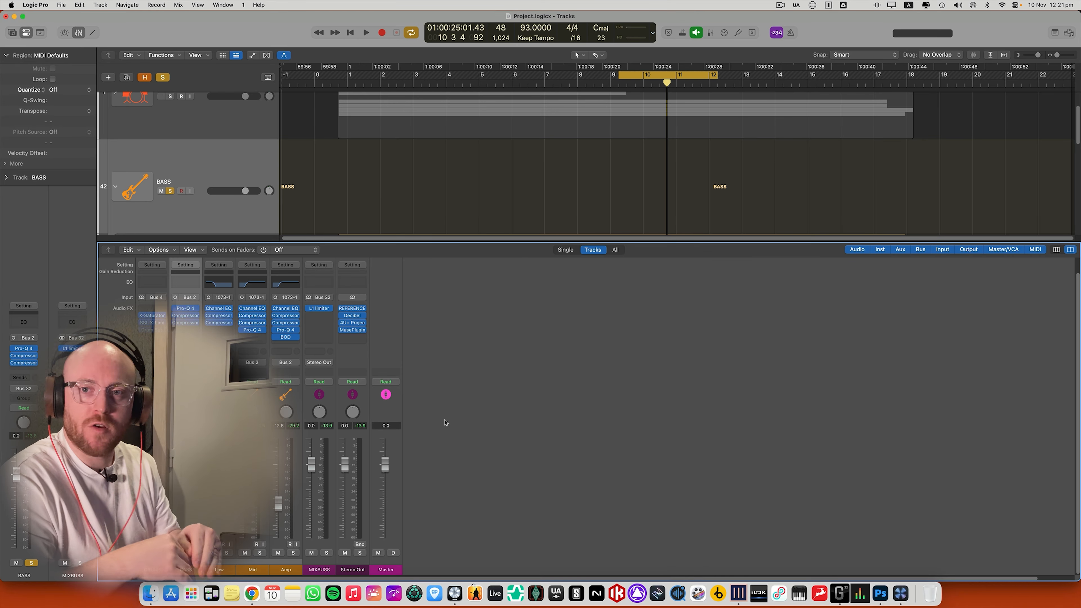
Insert the mono MV2 plug-in on the BASS stack after the two Compressors and move its window clear
left_click(186, 330)
type("mv")
key("Return")
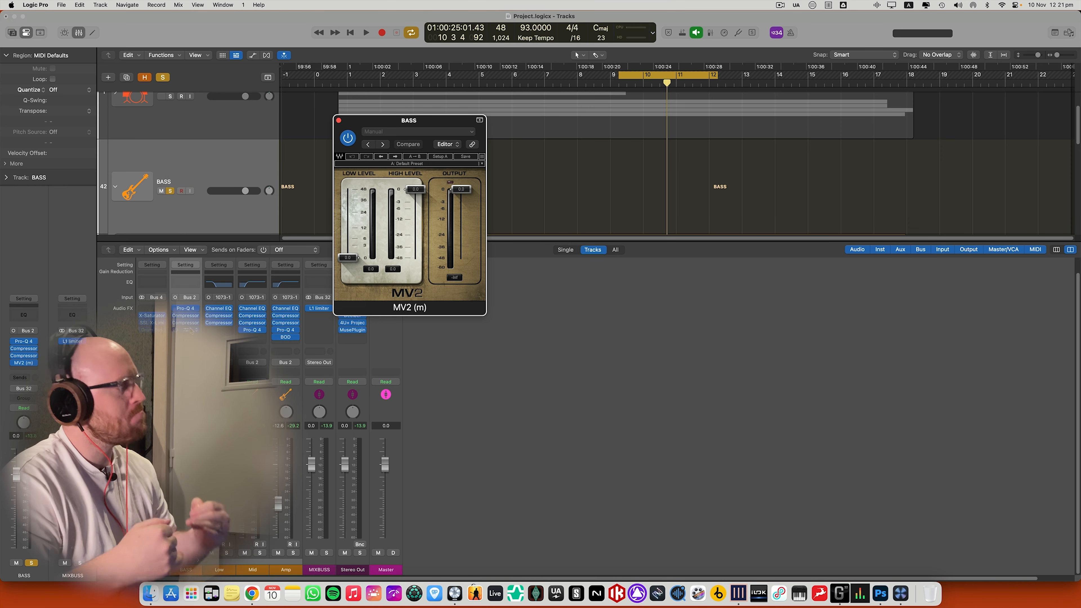
left_click_drag(429, 119, 510, 180)
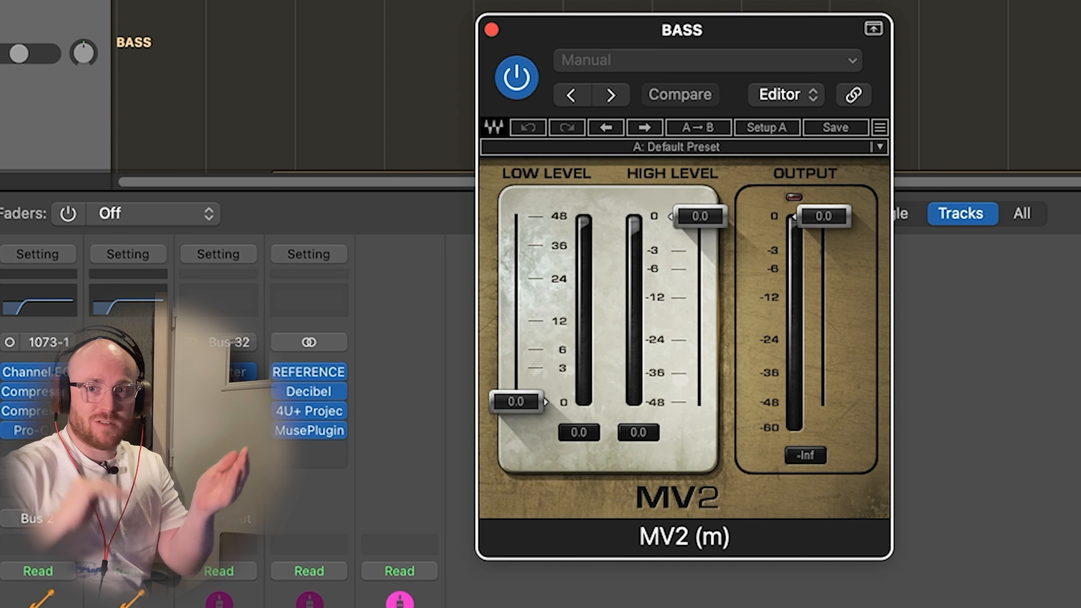
During playback, set MV2's low level to 6.3, high level to -11.5 and output to -3.0
key("space")
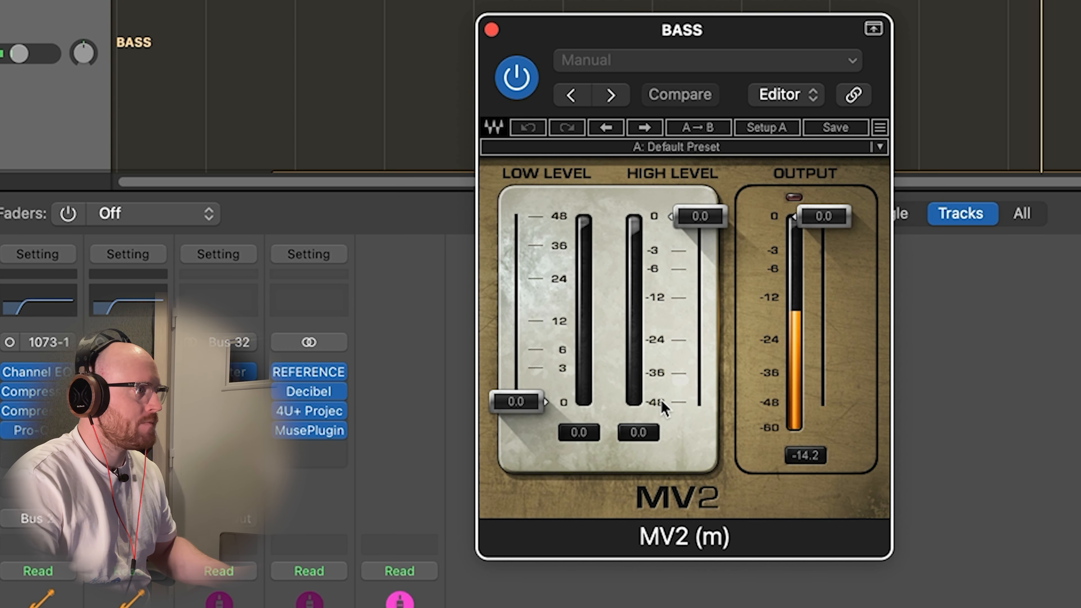
left_click_drag(534, 415, 480, 373)
left_click_drag(714, 241, 683, 429)
left_click_drag(828, 216, 837, 309)
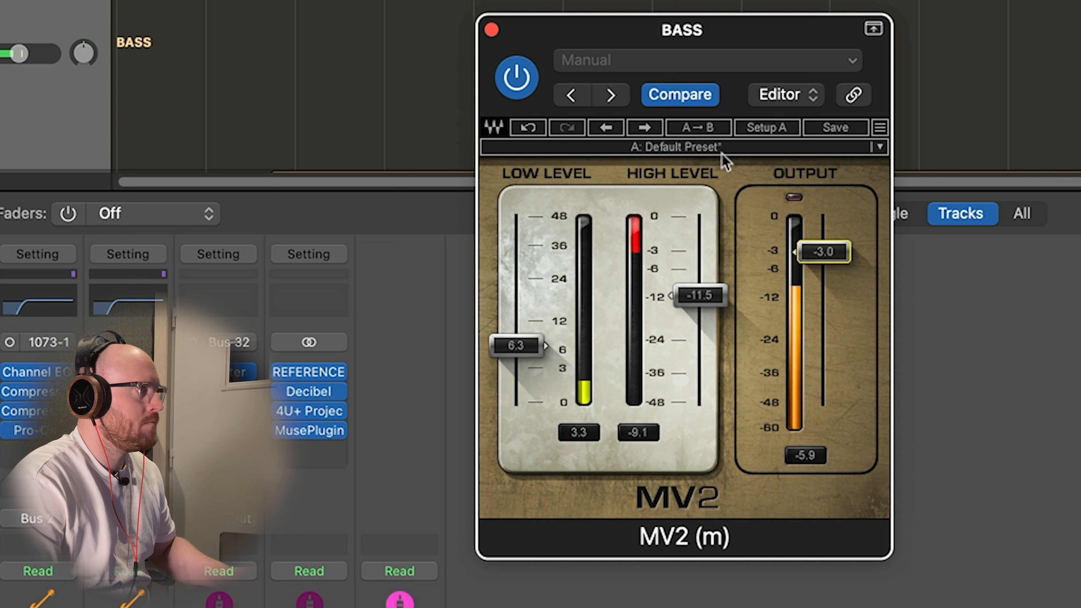
Compare the BASS stack with MV2 bypassed and active, and raise its low level to 6.6
left_click(531, 84)
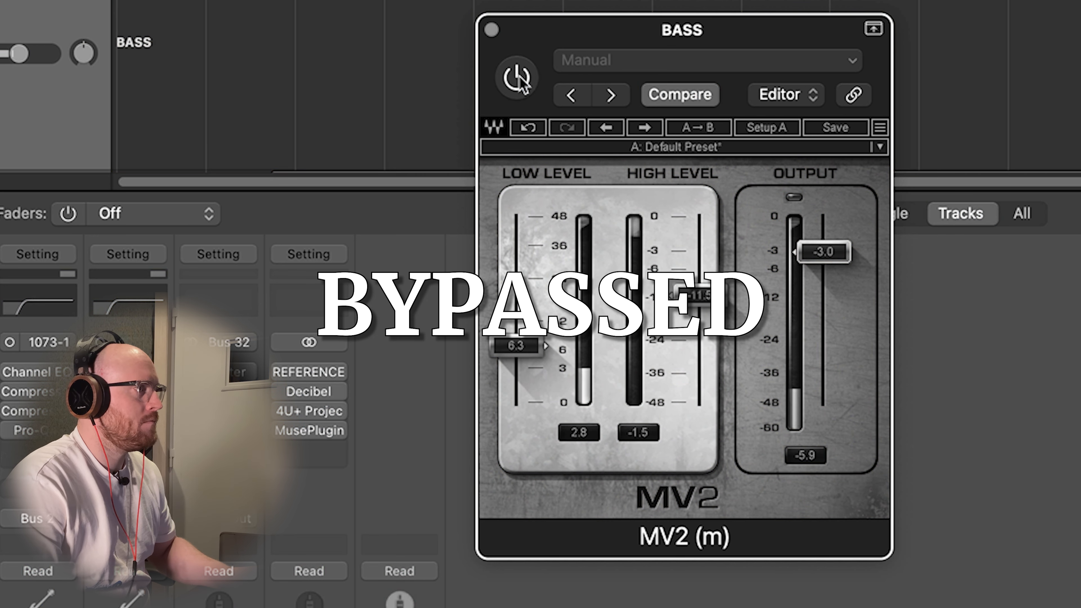
left_click(531, 84)
left_click(127, 430)
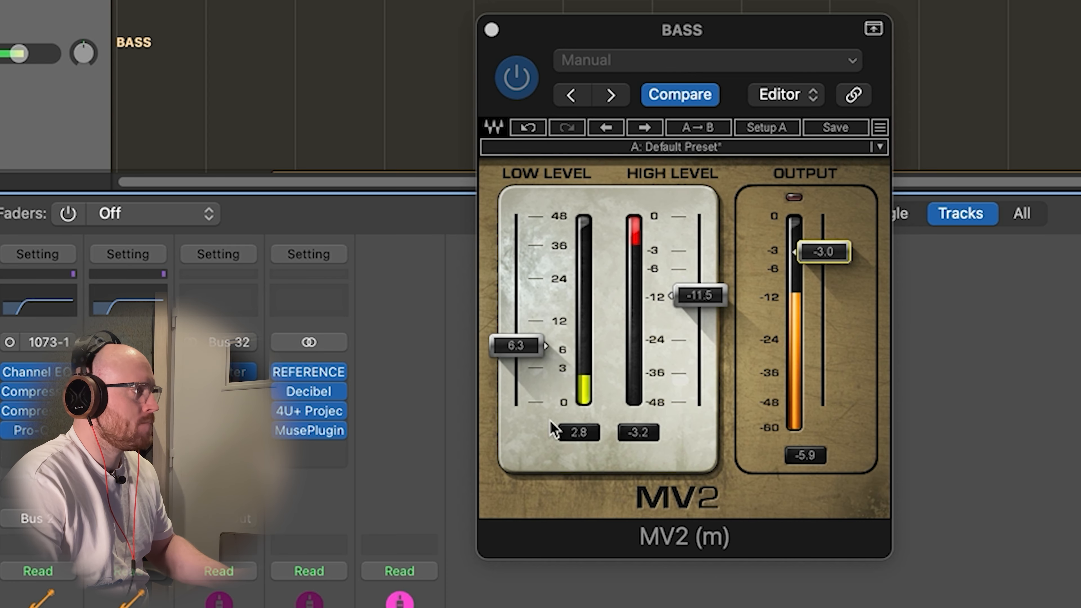
left_click_drag(513, 344, 513, 342)
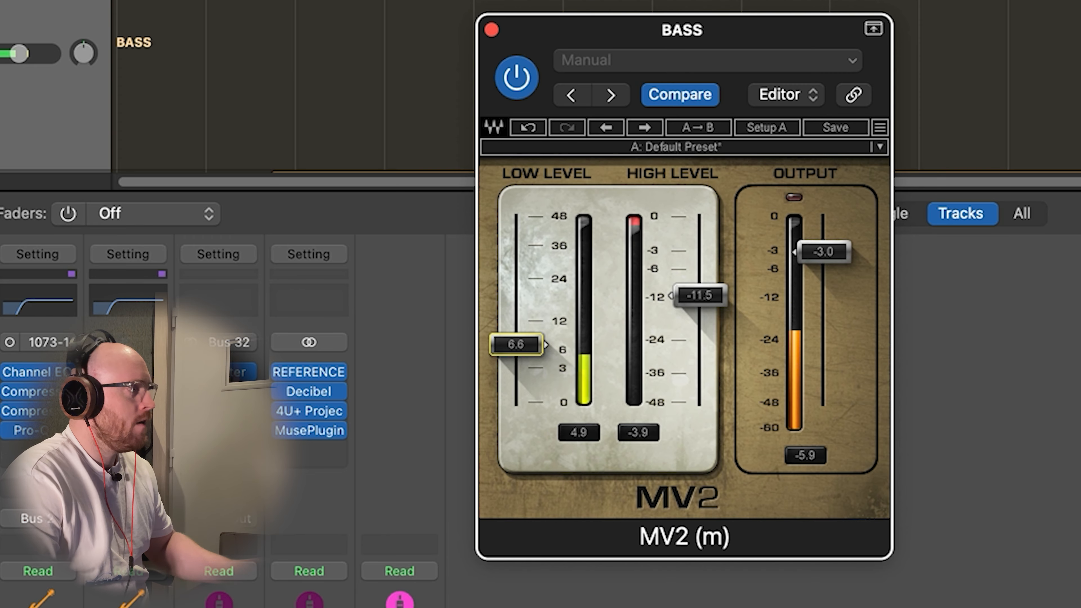
Insert Bass Rider on the BASS stack after MV2 and place its window beside the MV2 window
key("ctrl+space")
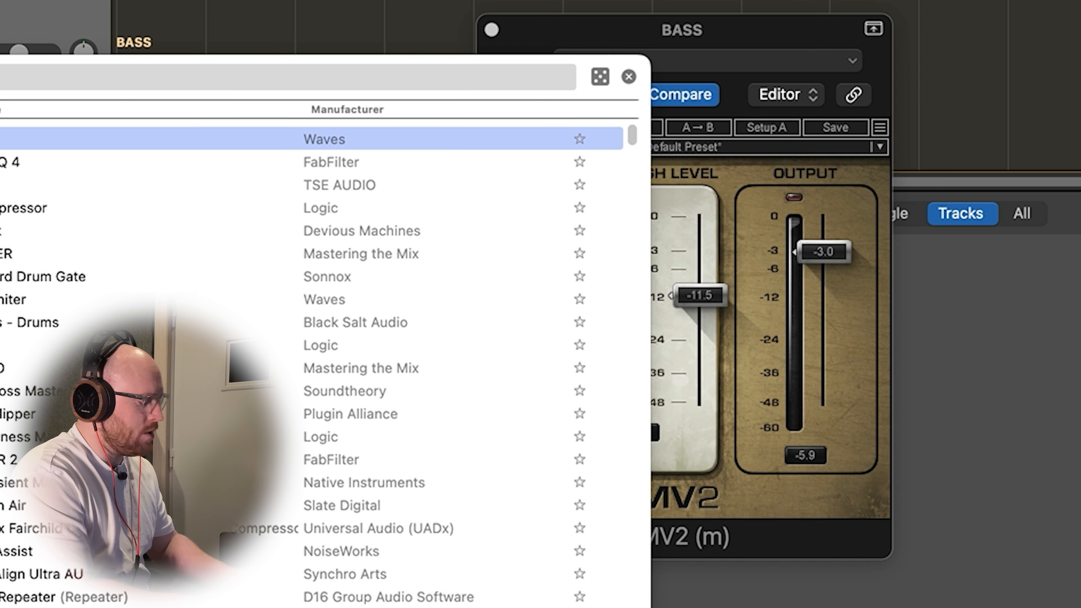
type("bass")
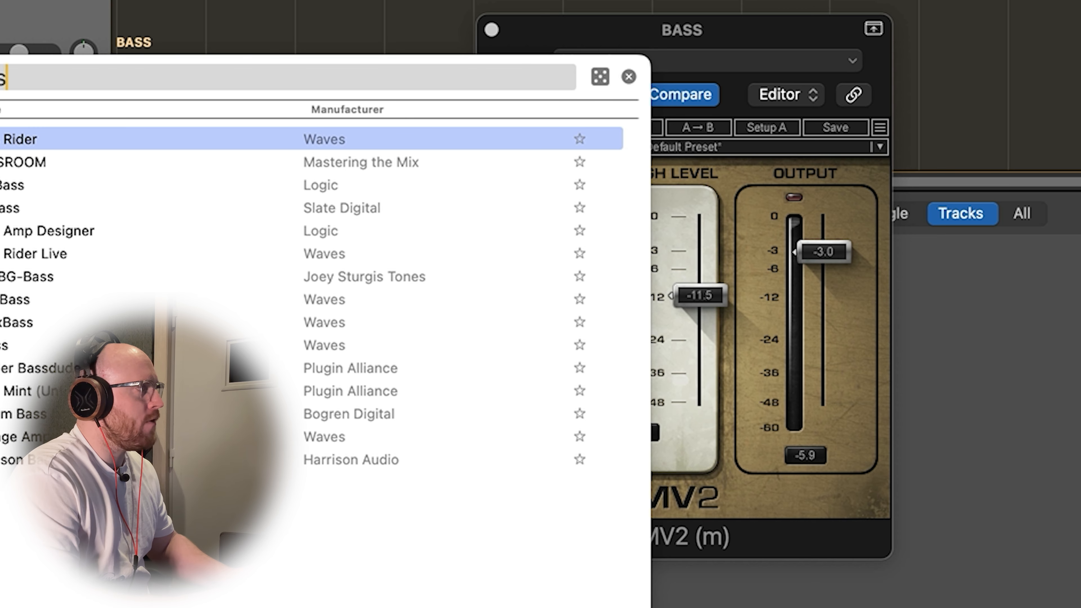
key("Return")
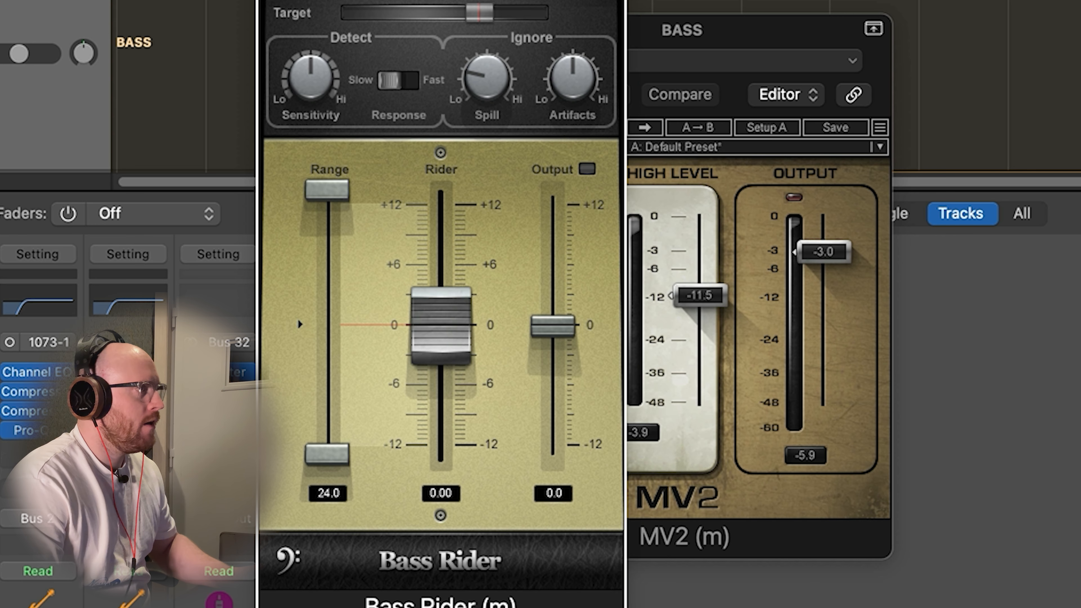
left_click_drag(383, 1, 1064, 1)
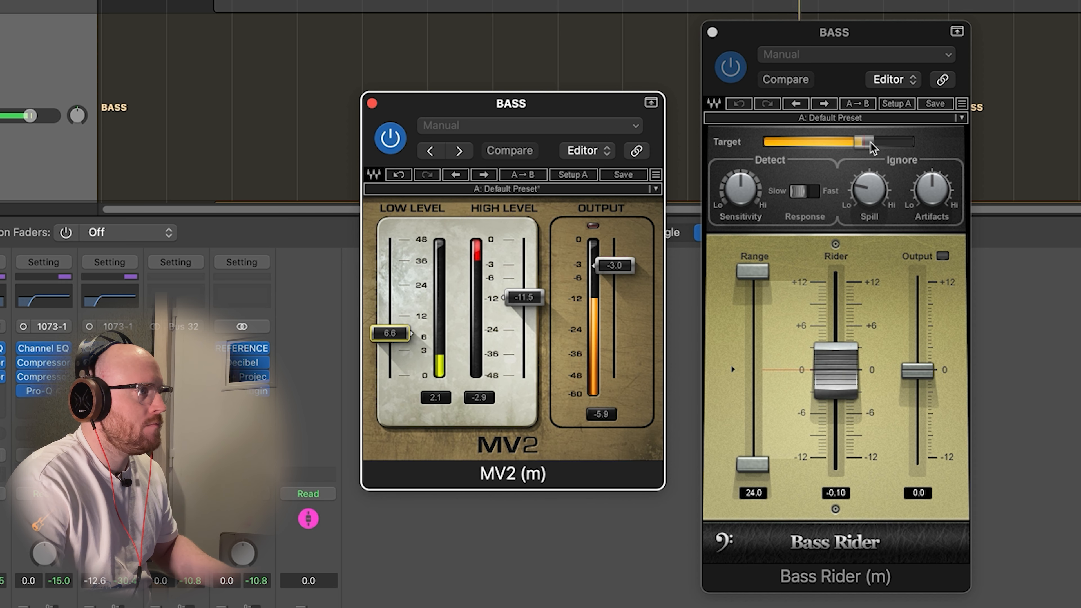
Set Bass Rider's target to about -14.2 and narrow its range to 4.0 around zero during playback
left_click_drag(872, 148, 875, 146)
left_click_drag(752, 272, 749, 367)
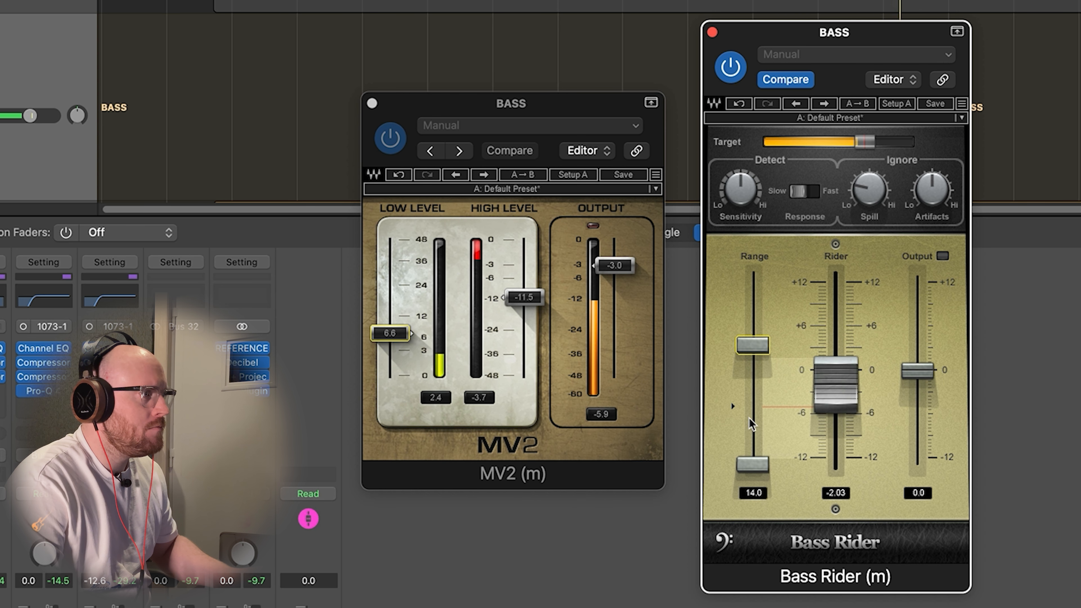
left_click_drag(753, 463, 794, 359)
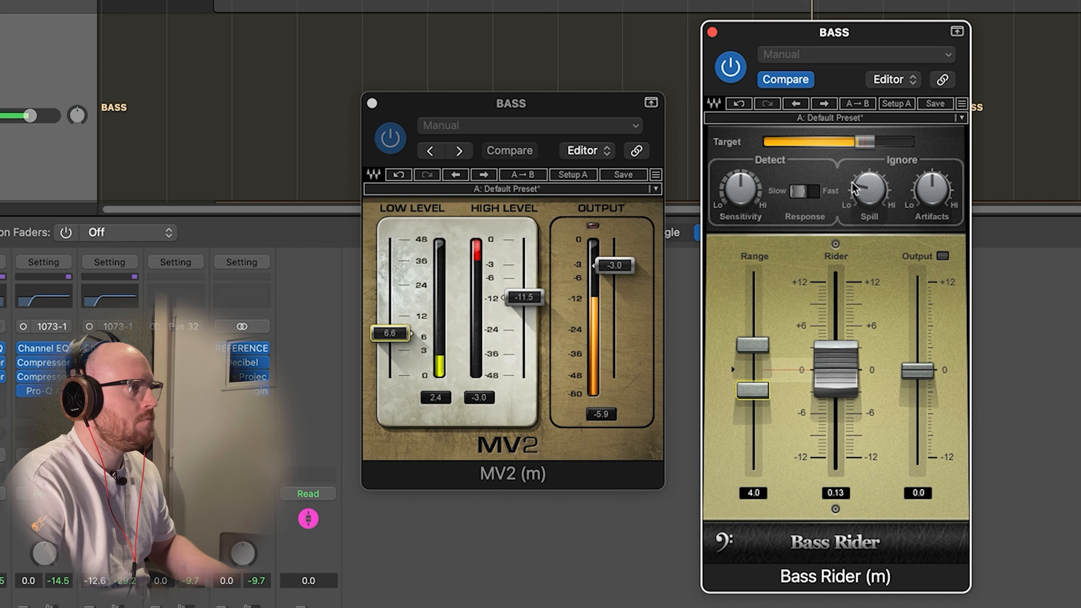
left_click(850, 145)
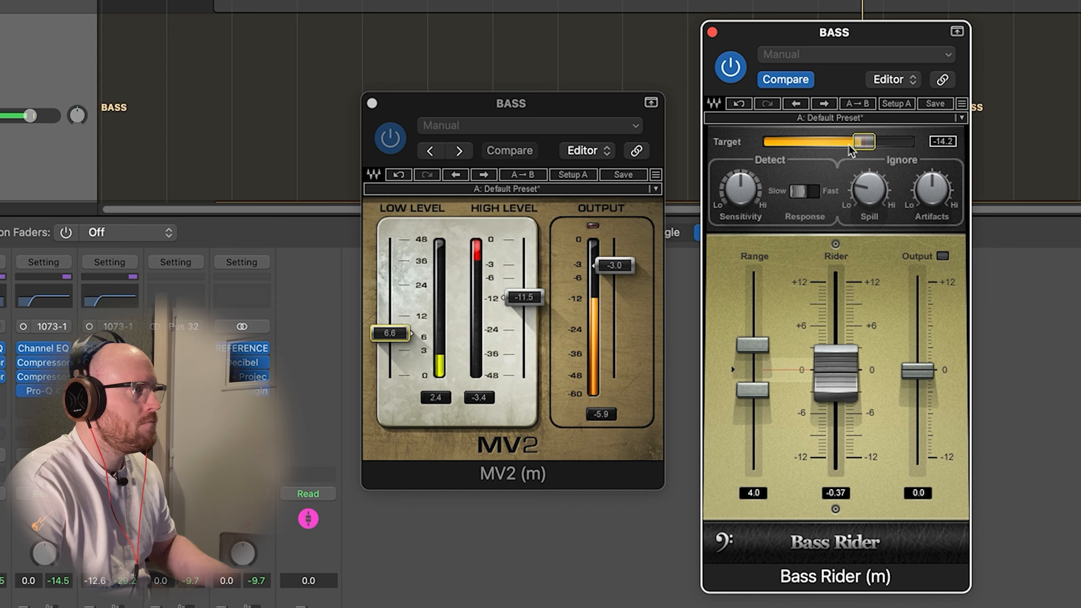
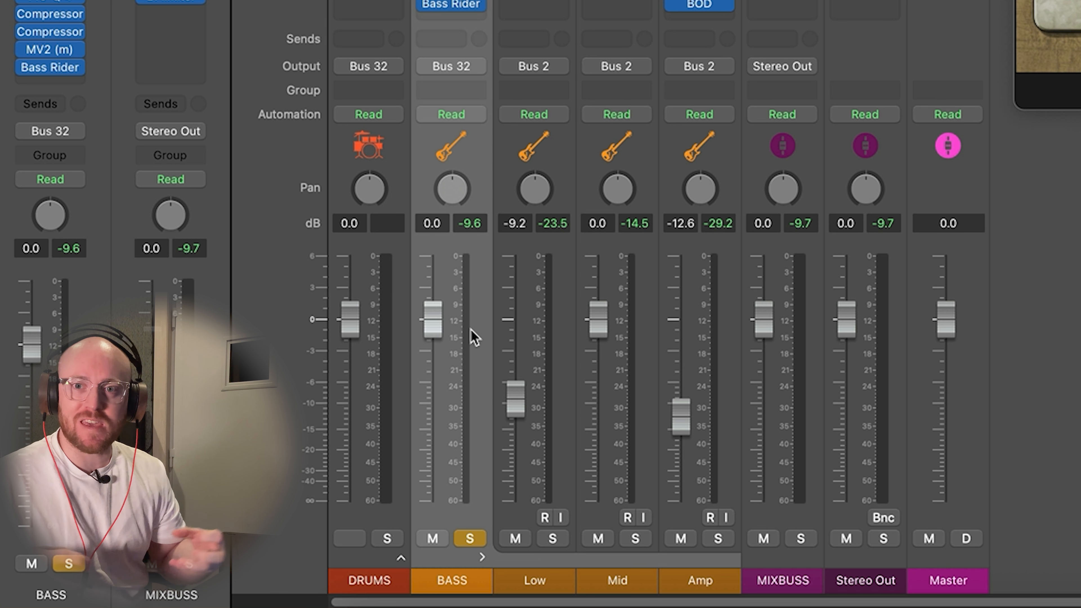
Unsolo the BASS stack, lower its fader to -4.0 dB against the drums, and collapse the stack
key("space")
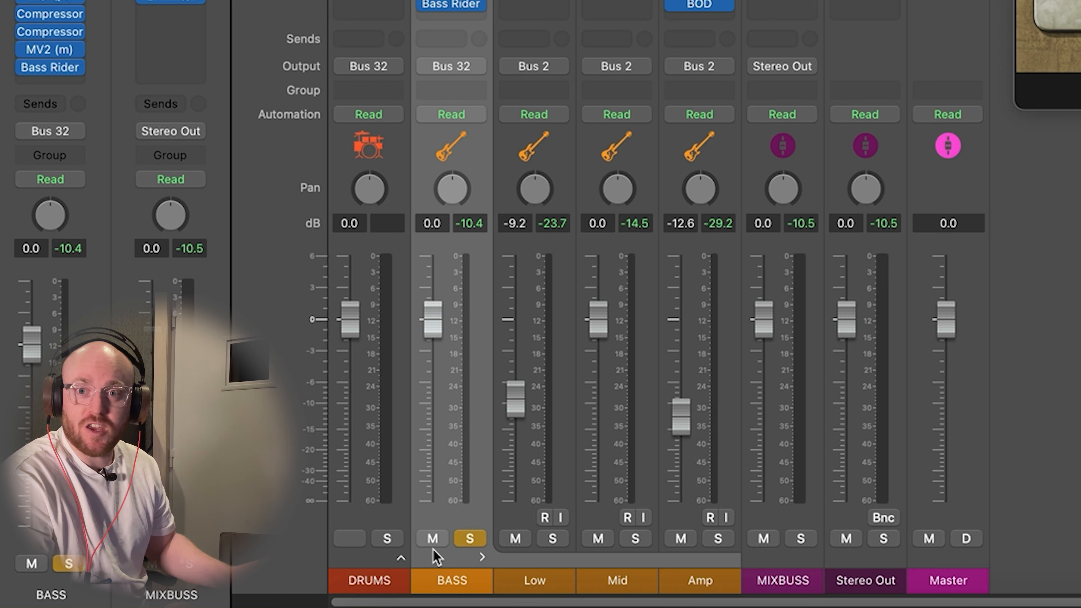
left_click(470, 538)
key("space")
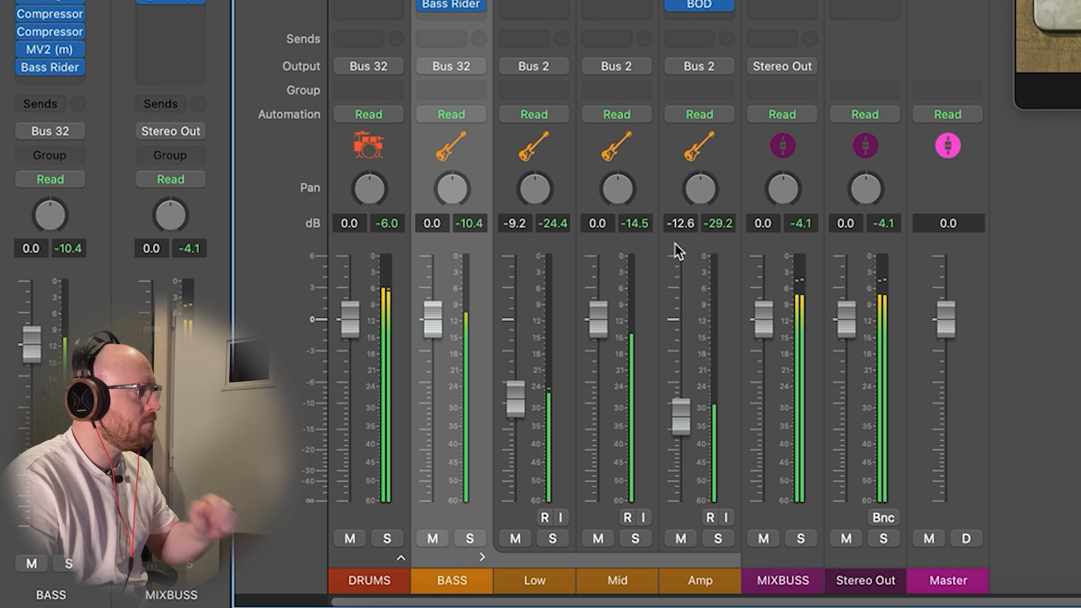
left_click_drag(433, 319, 433, 361)
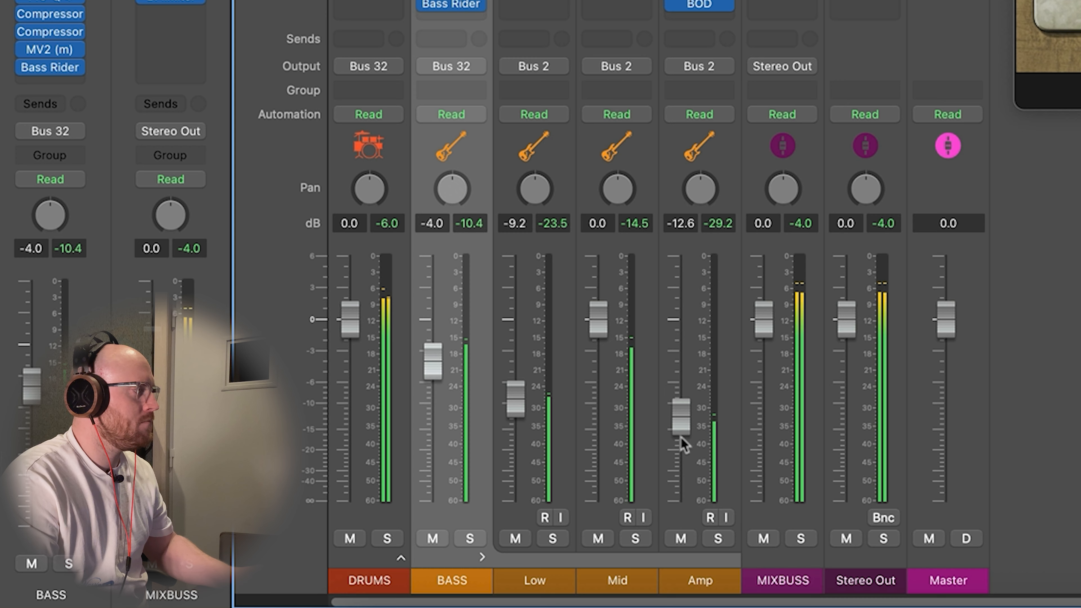
left_click(482, 555)
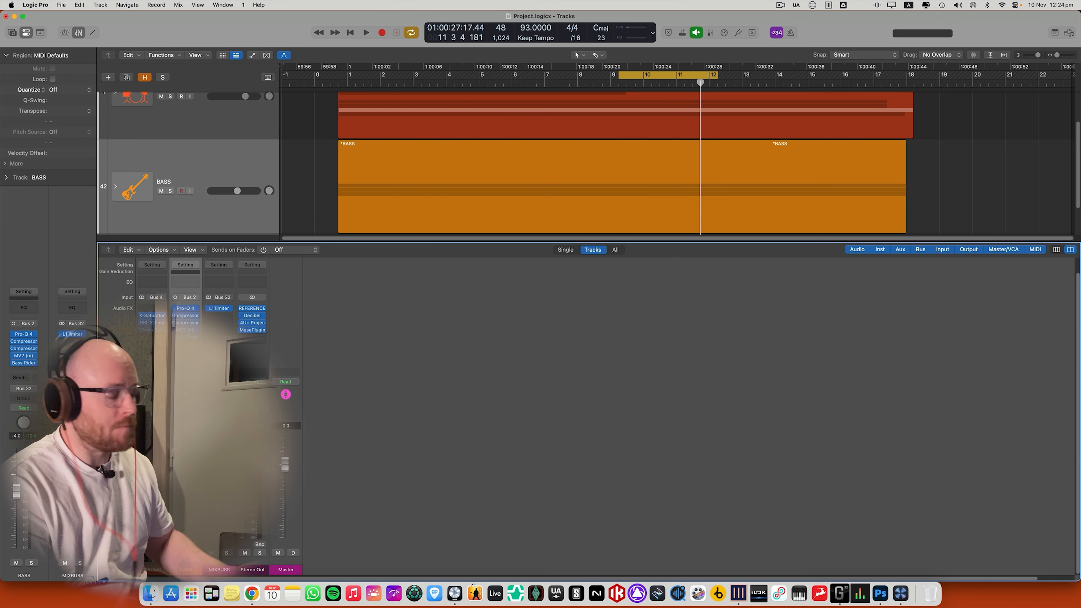
Insert Duck on the BASS stack after Bass Rider and look over its speed options, keeping 1/4
key("ctrl+space")
type("duck")
key("Return")
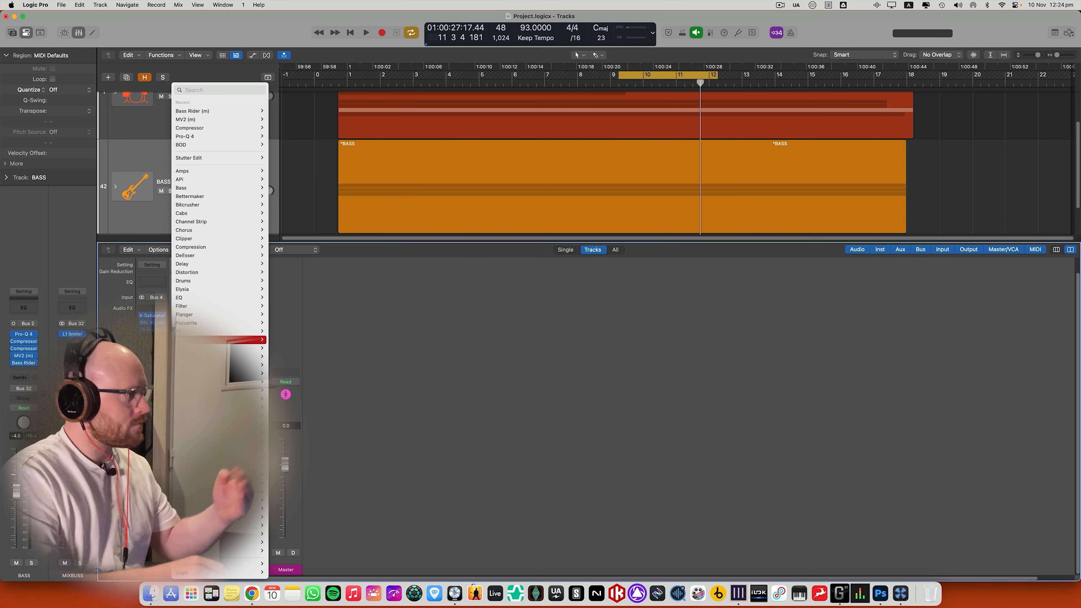
left_click(361, 153)
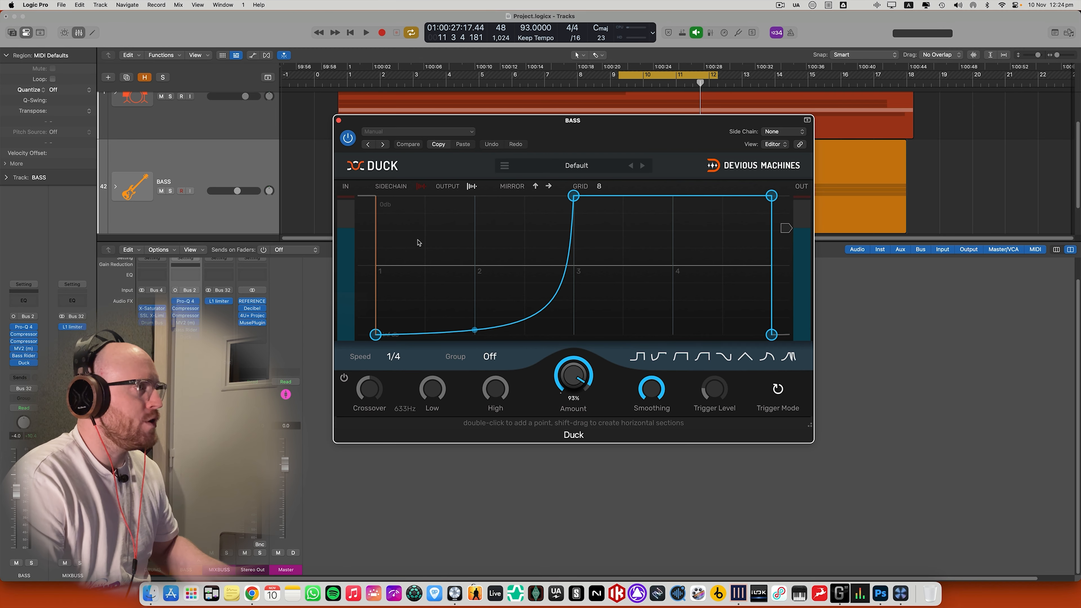
left_click_drag(529, 121, 518, 125)
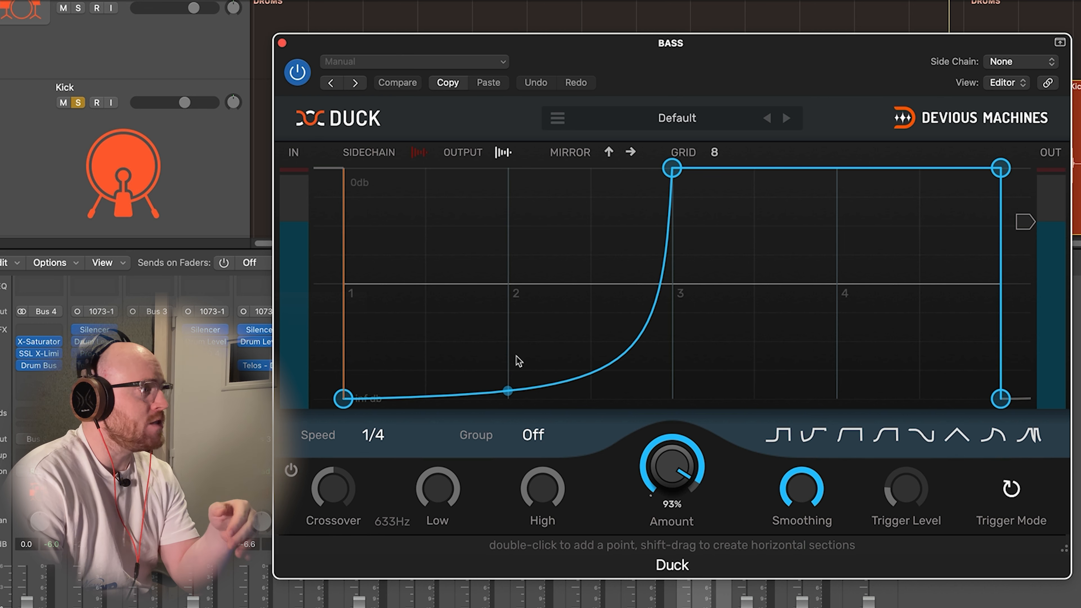
left_click(373, 434)
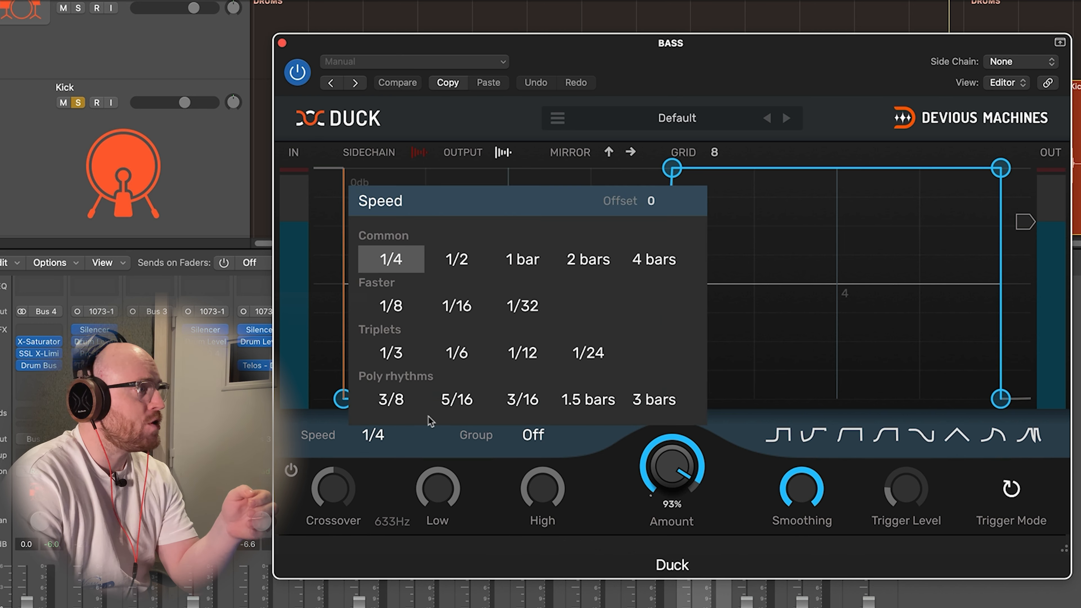
left_click(371, 441)
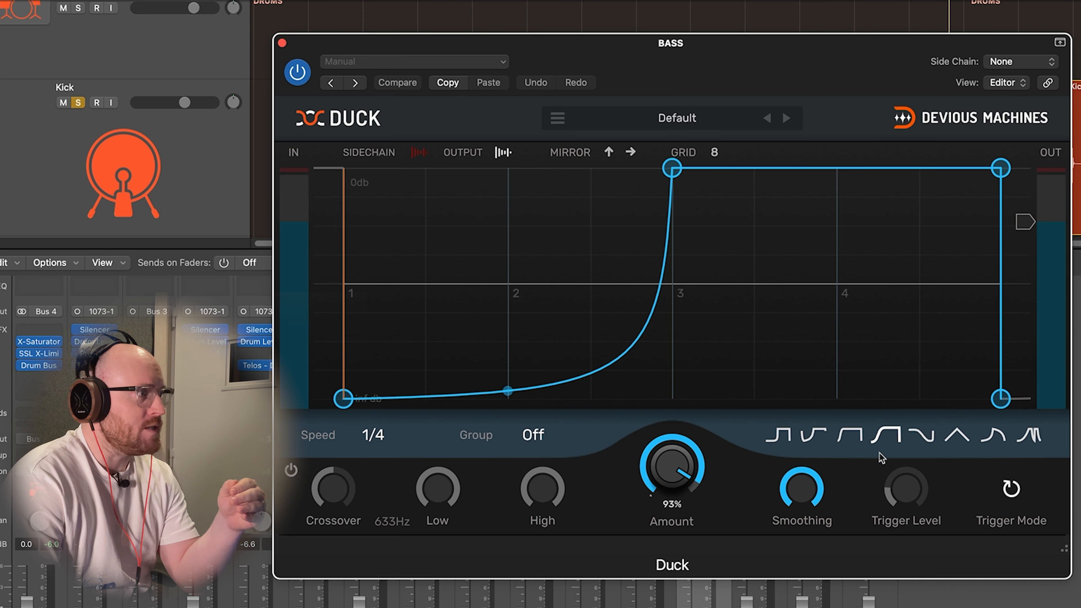
Set Duck's side chain source to Audio 2 and its trigger mode to Sidechain
left_click(1014, 63)
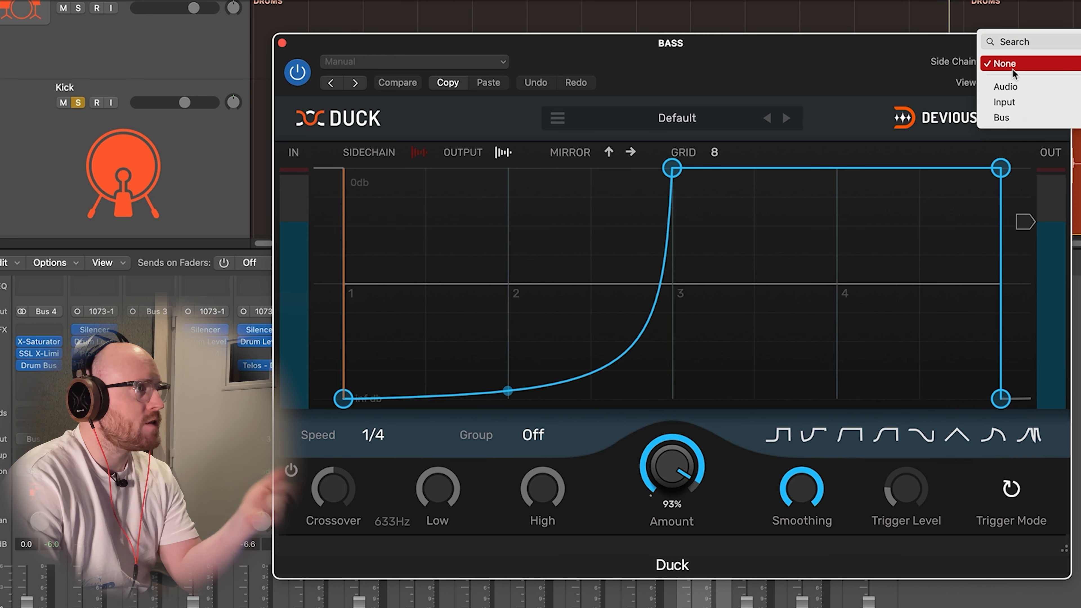
left_click(1079, 102)
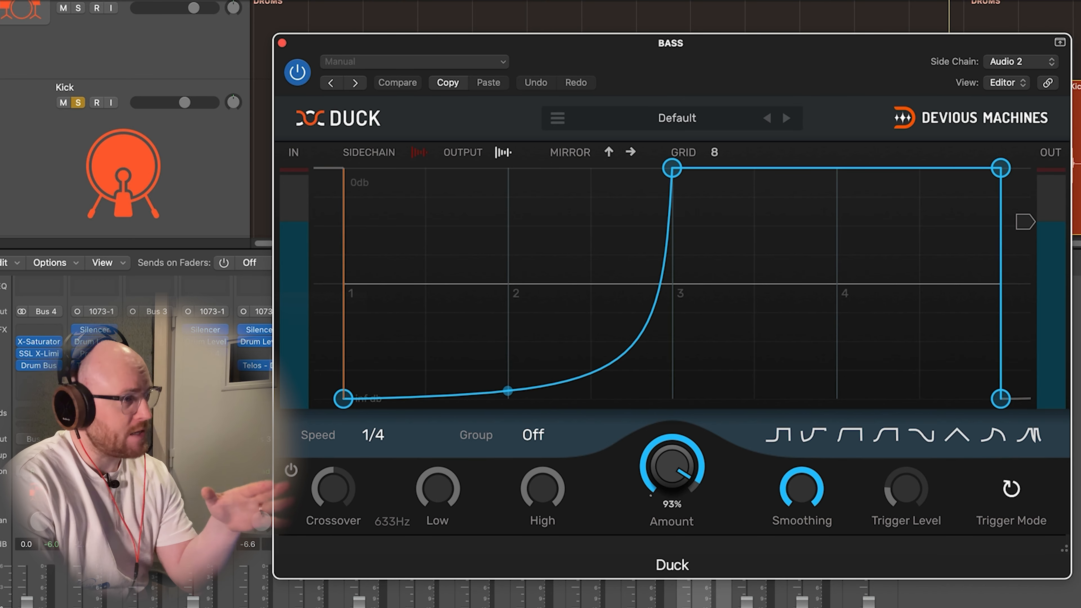
left_click(1012, 489)
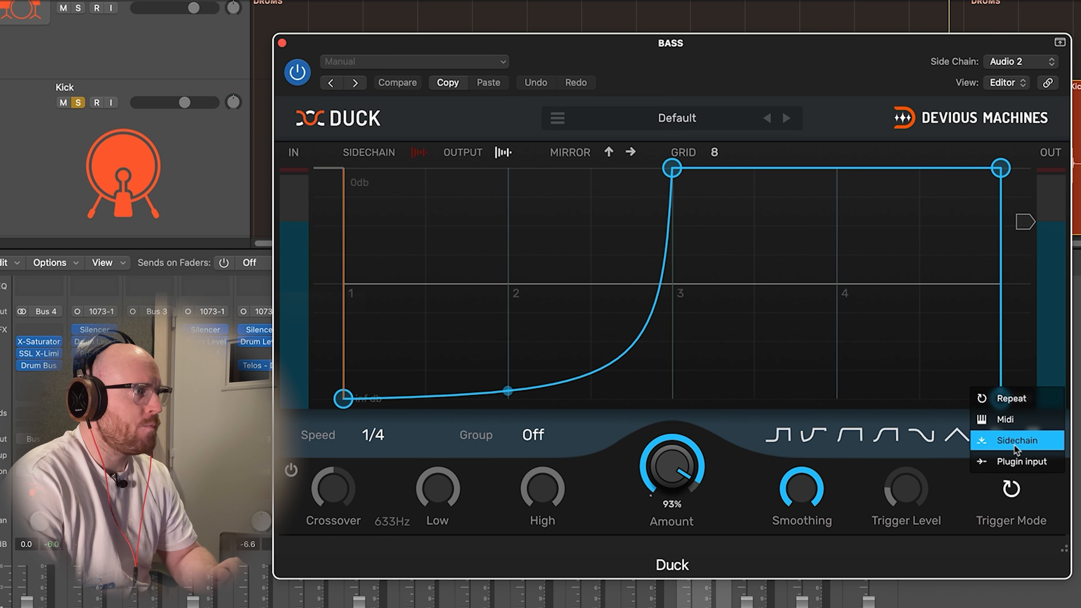
left_click(1023, 441)
Play the soloed Kick and turn on the sidechain waveform display in Duck
left_click_drag(805, 73, 797, 77)
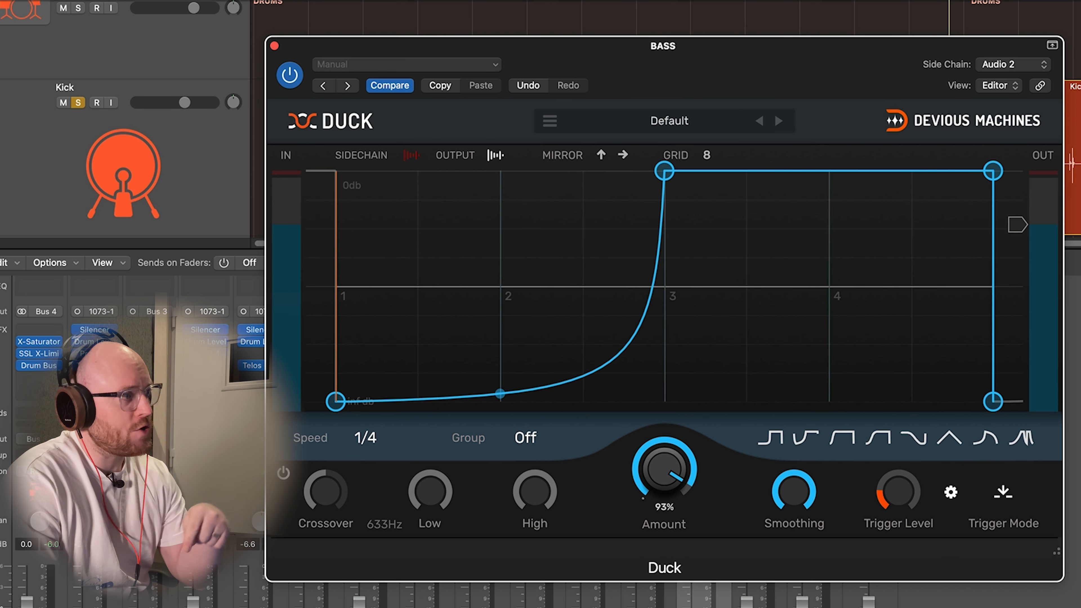
key("space")
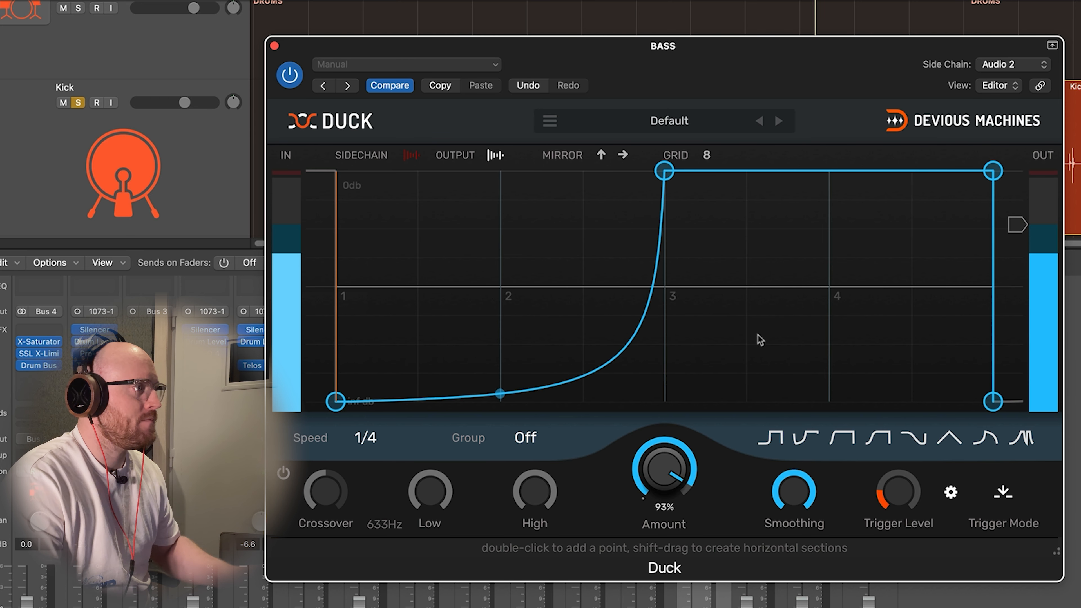
left_click(411, 156)
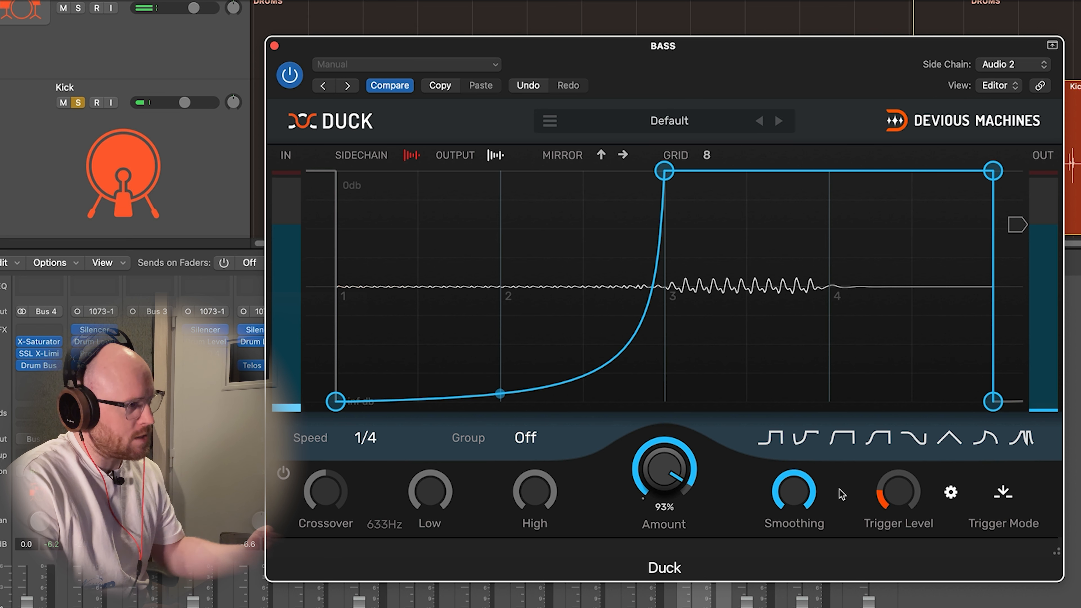
In Duck's trigger settings, audition and narrow the sidechain filter to the kick's low end and set the lookahead to 15 ms
left_click(951, 493)
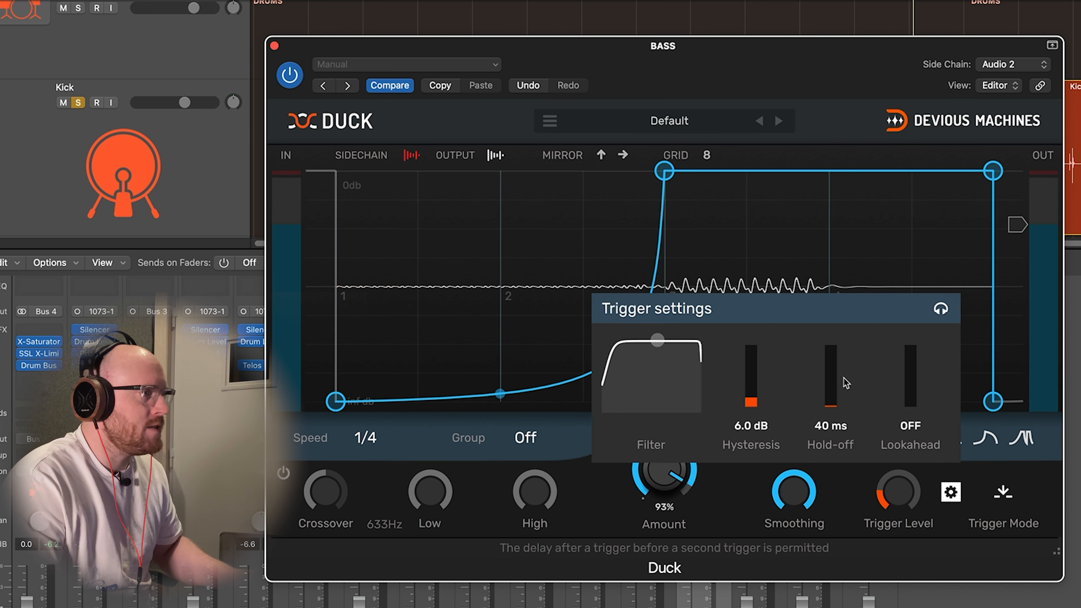
key("space")
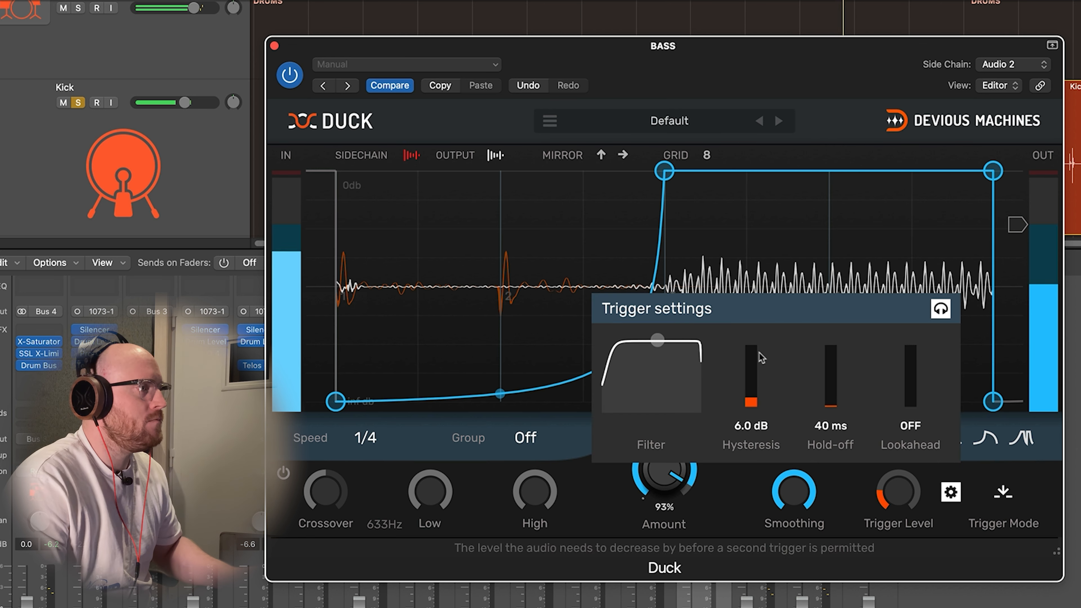
left_click_drag(658, 339, 619, 337)
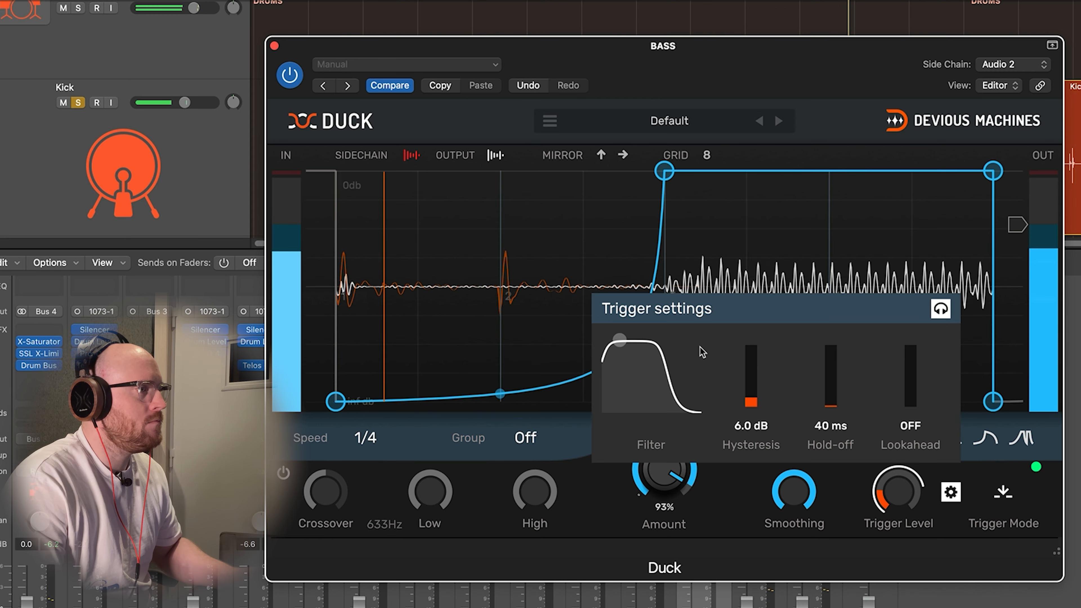
left_click(909, 396)
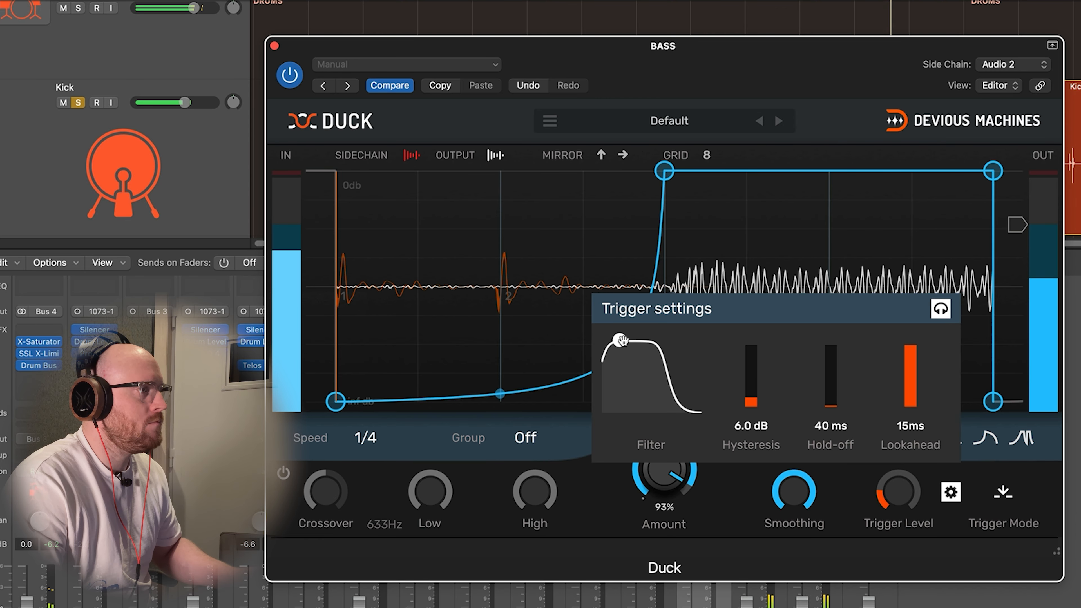
mouse_move(624, 340)
left_mouse_down()
mouse_move(609, 339)
mouse_move(625, 339)
left_mouse_up()
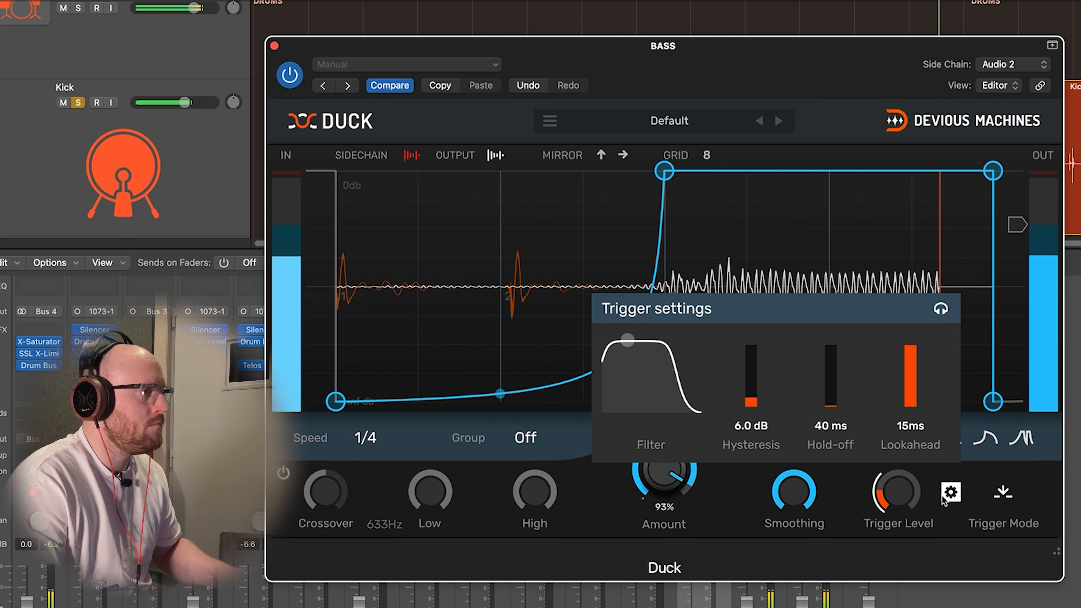
Enable Duck's band split with the crossover at 496 Hz and solo the low band during playback
left_click(284, 474)
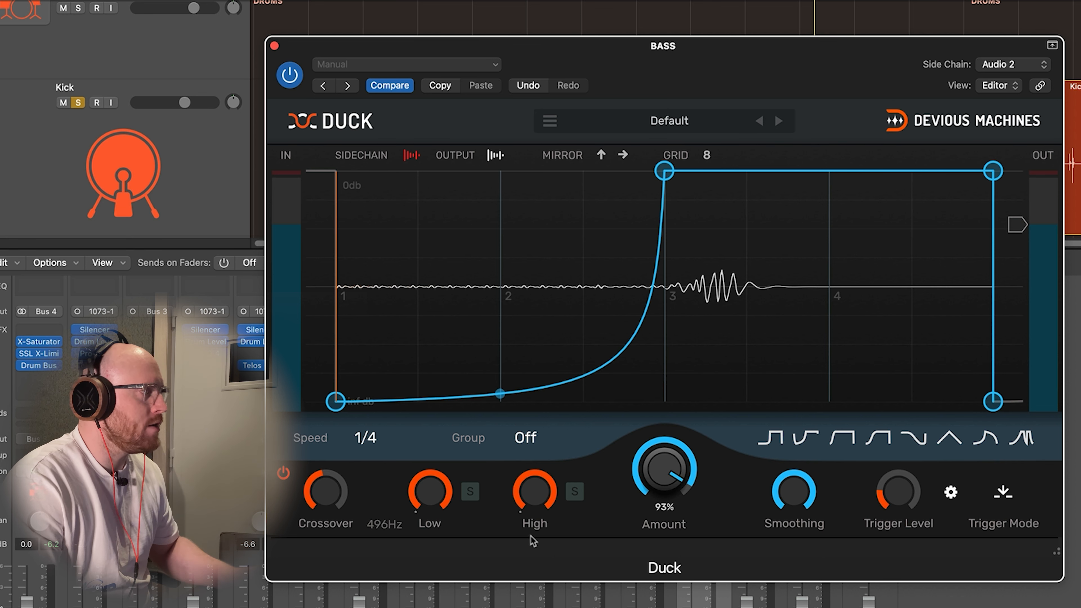
key("space")
left_click(470, 490)
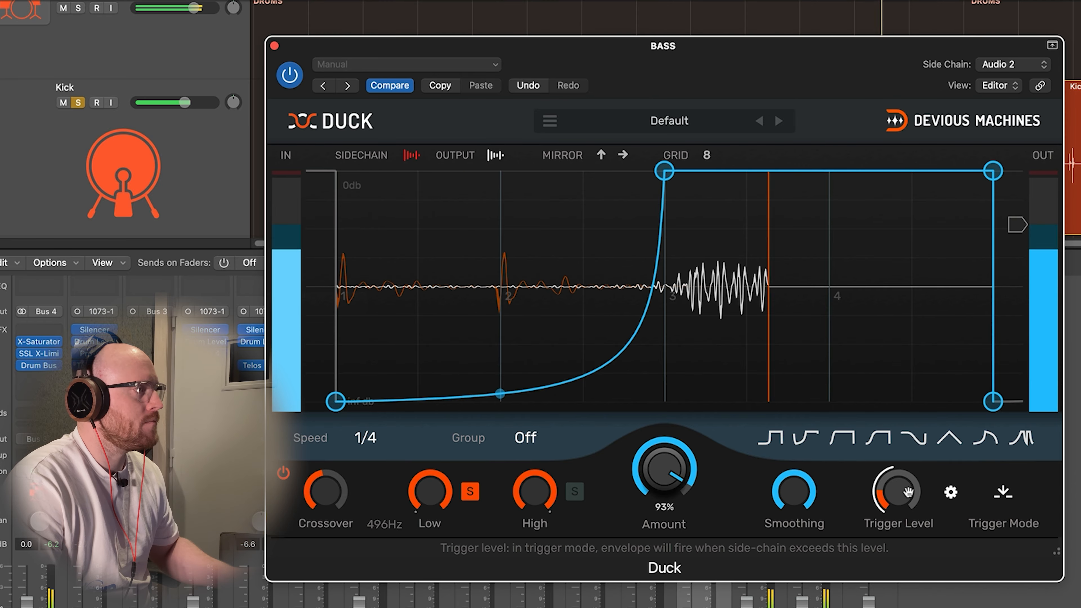
Raise Duck's amount to 100% and shorten the ducking curve so it recovers just before beat mark 2
left_click_drag(669, 475, 666, 455)
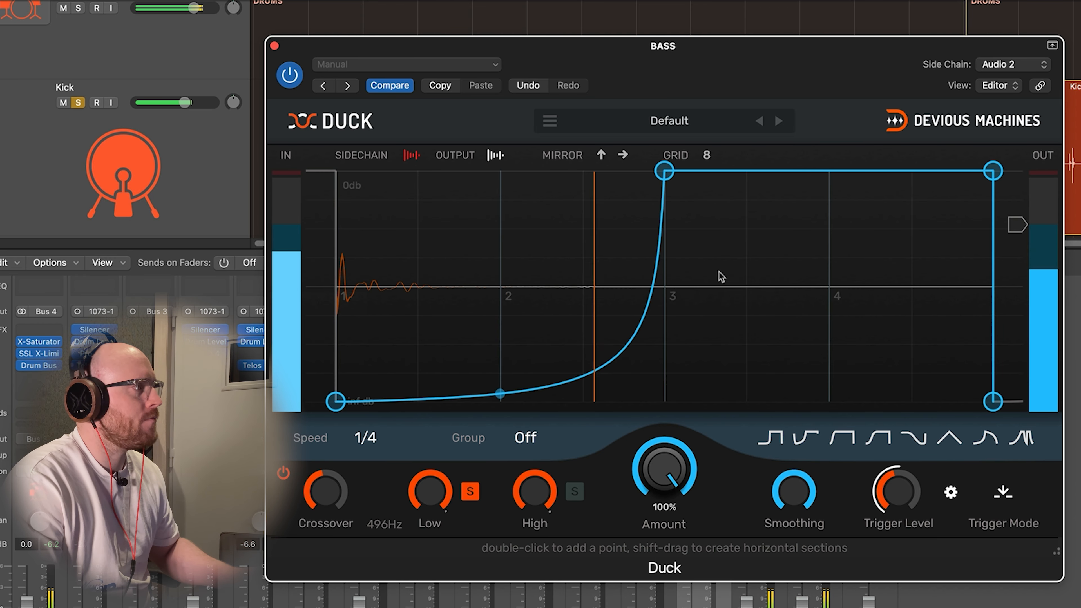
left_click_drag(665, 172, 486, 139)
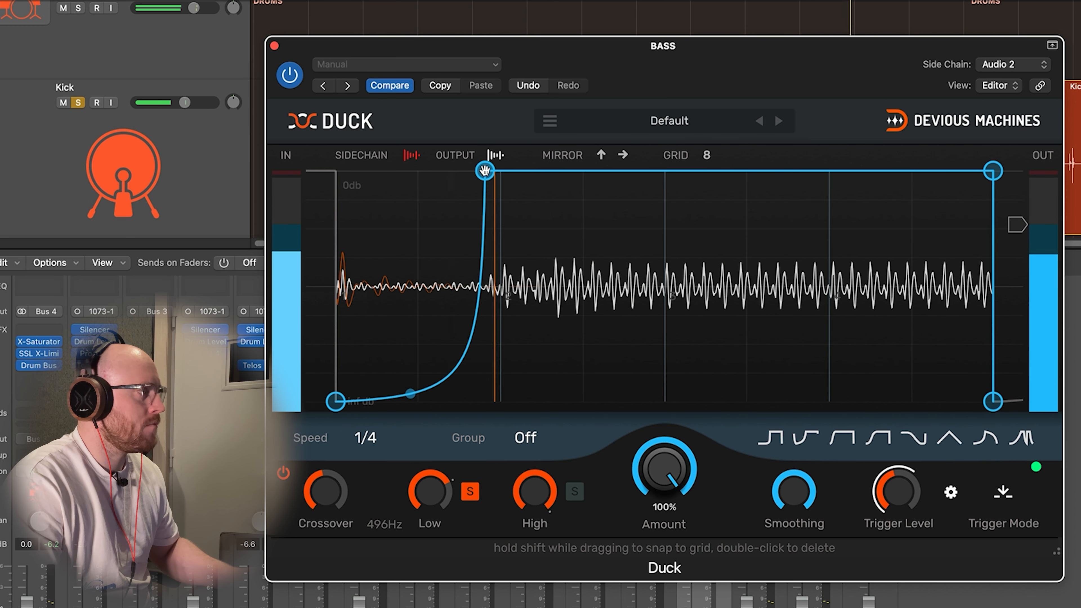
left_click_drag(485, 171, 477, 169)
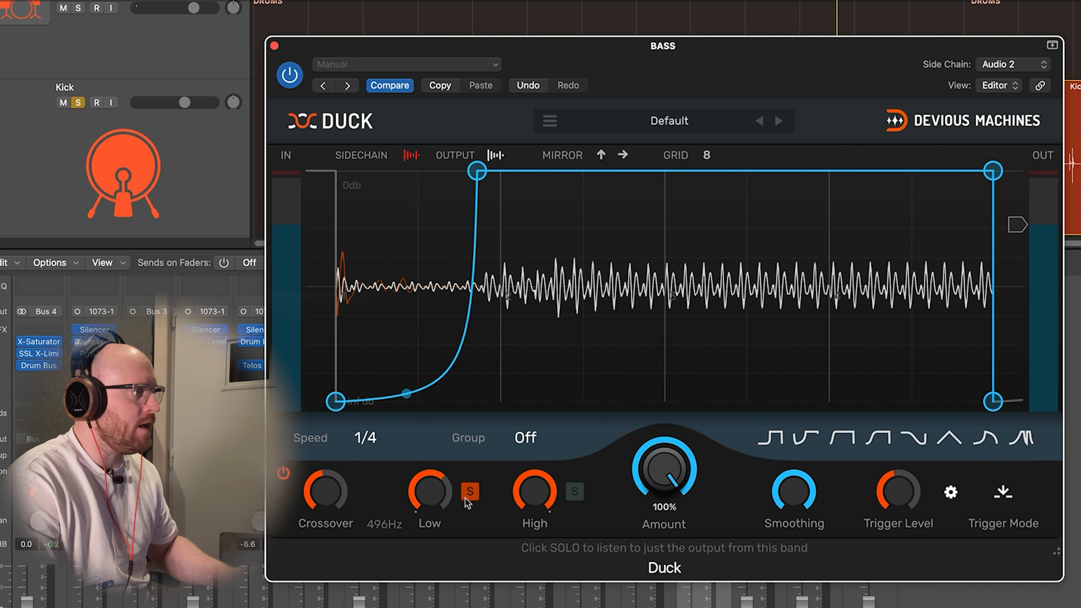
Reduce the high band's ducking while it is soloed, unsolo it, and lower Duck's overall amount to 80%
left_click(573, 490)
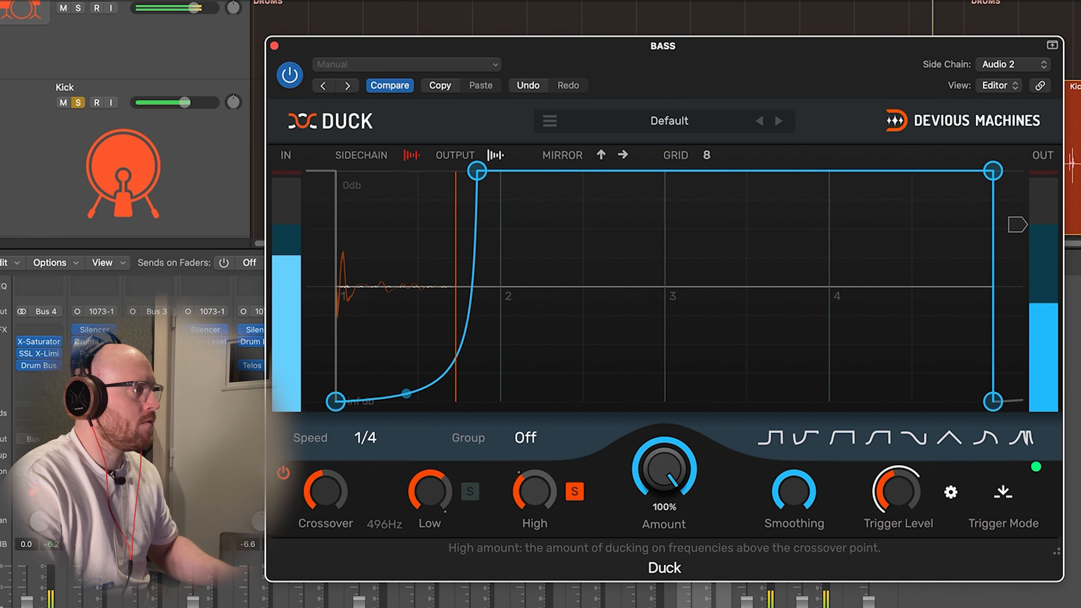
left_click(574, 491)
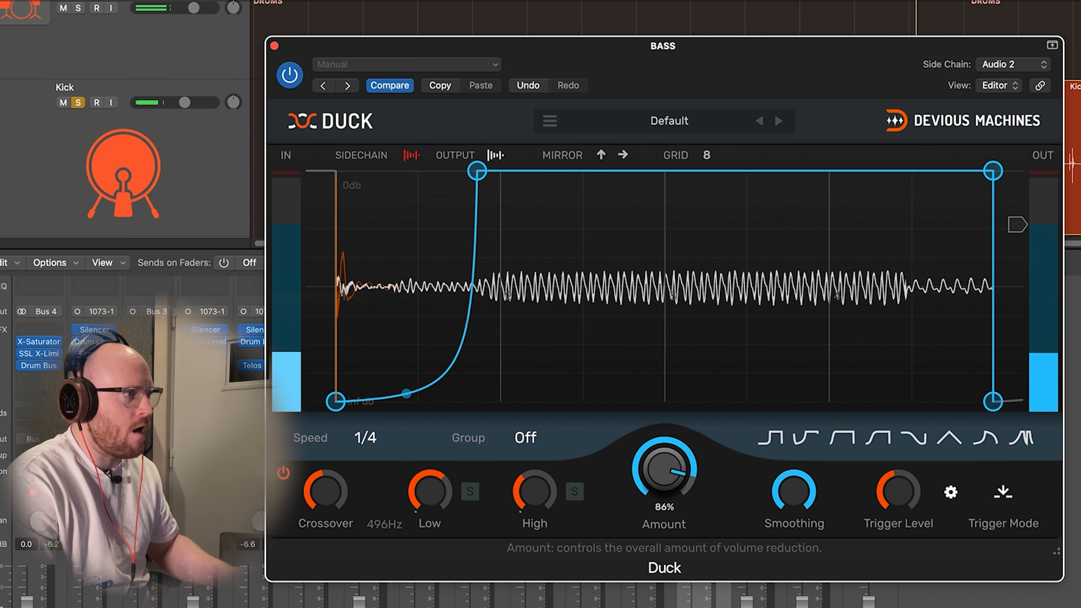
left_click_drag(664, 469, 664, 474)
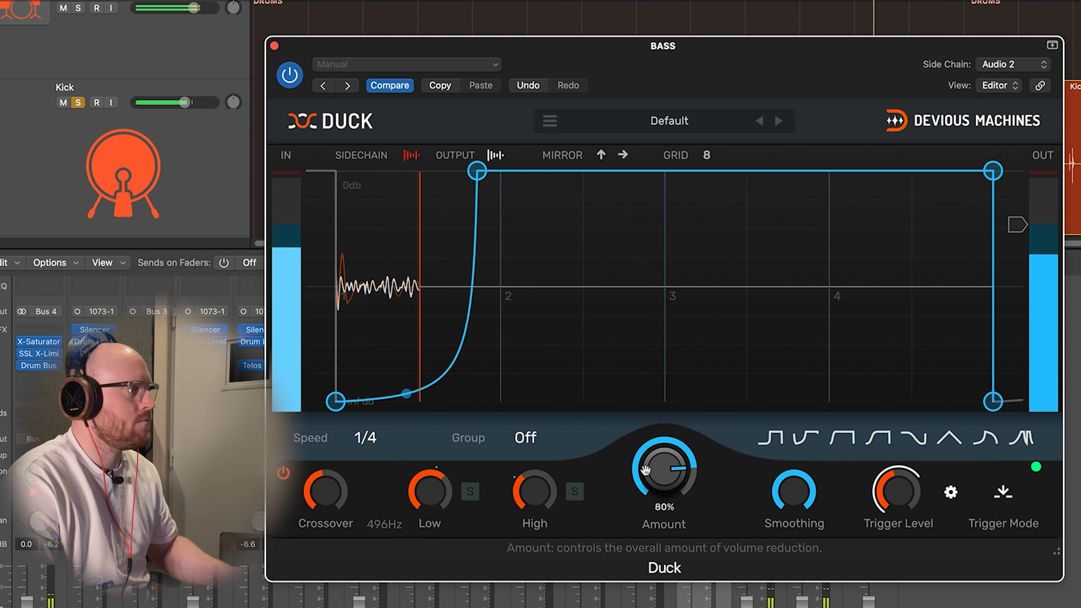
Unsolo the Kick and compare the full mix with Duck bypassed and active
left_click(77, 9)
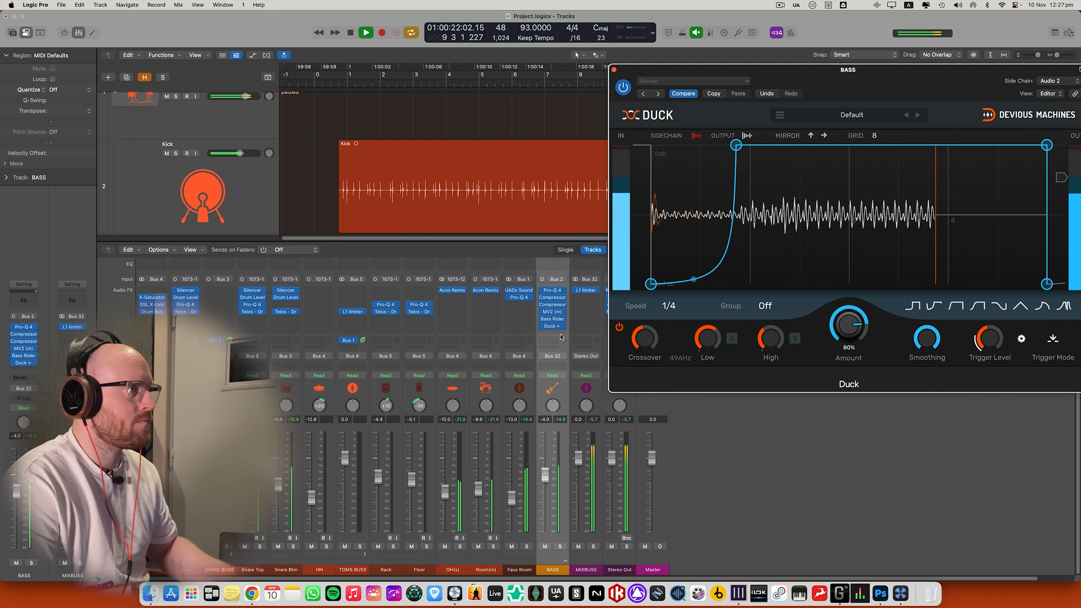
left_click(542, 327)
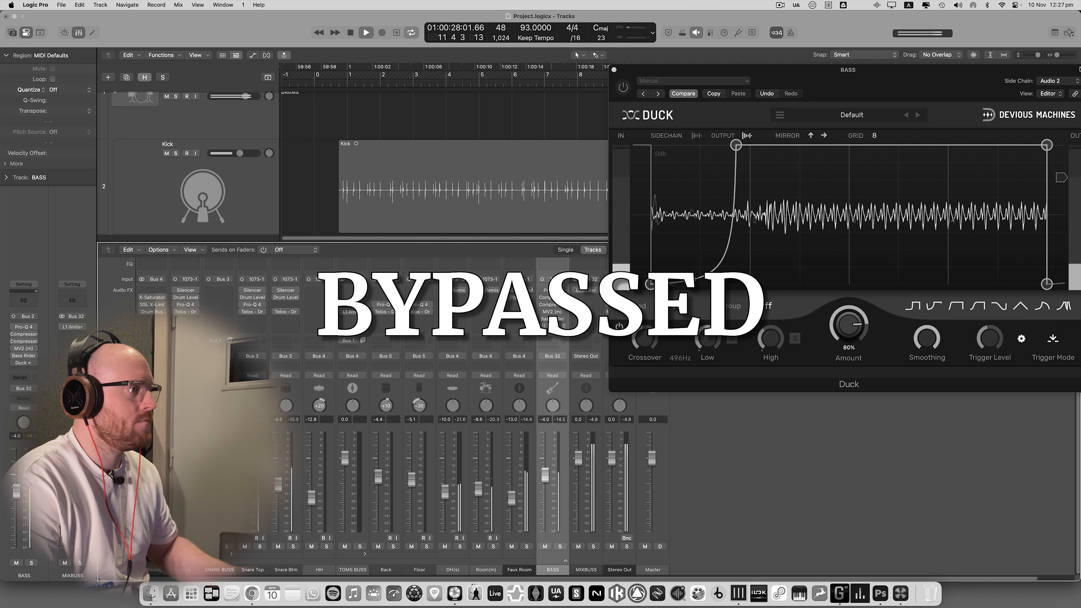
left_click(542, 326)
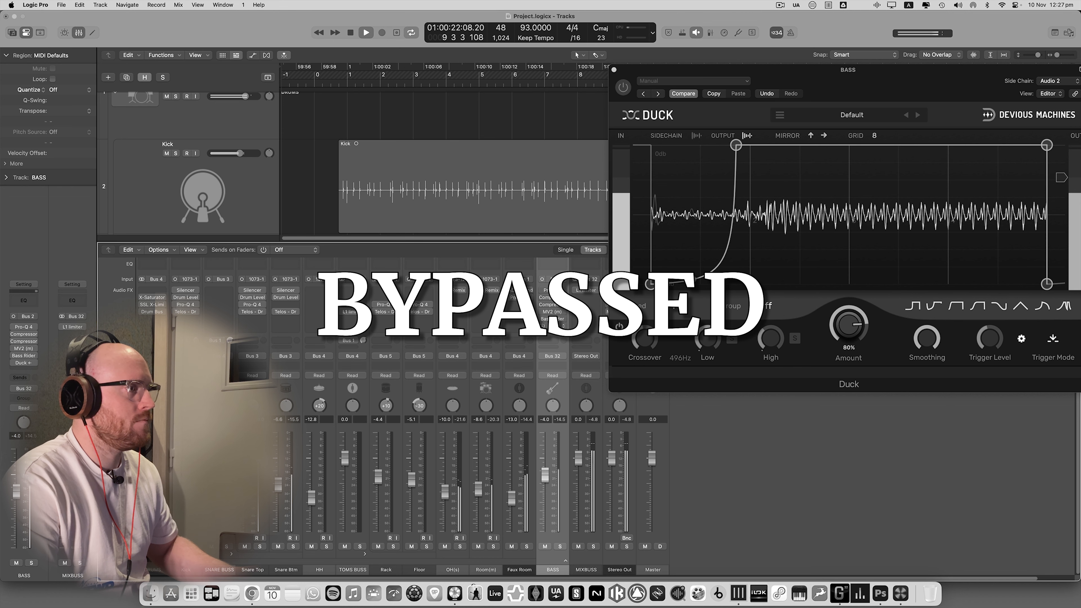
Lower Duck's amount to 50% and the BASS fader to -5.1 dB, then stop playback and close Duck
left_click_drag(849, 325, 848, 338)
left_click_drag(892, 91, 835, 97)
left_click_drag(545, 475, 546, 479)
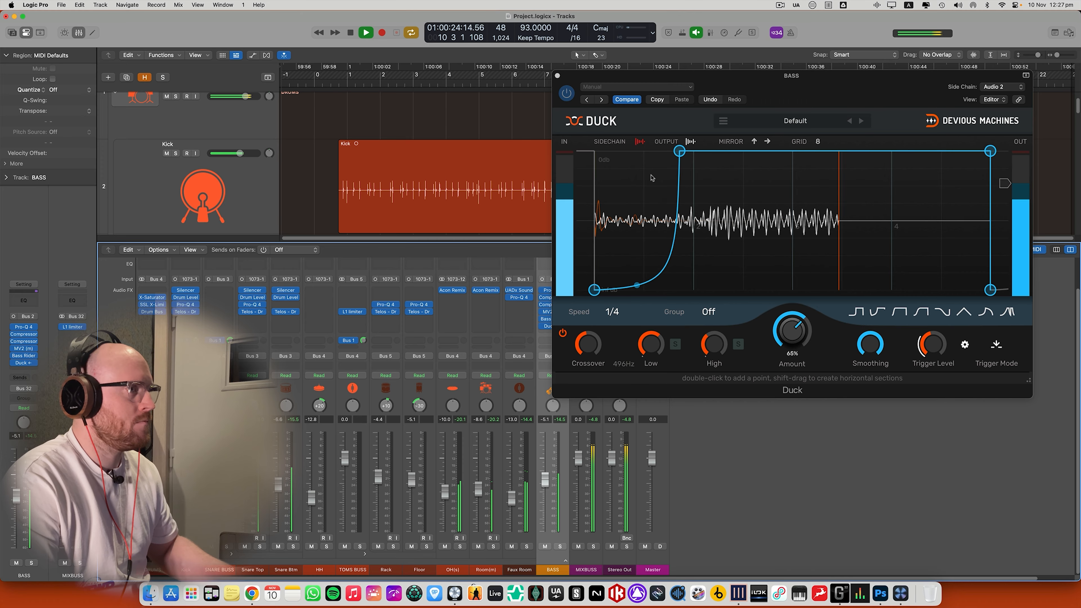
left_click_drag(791, 335, 792, 346)
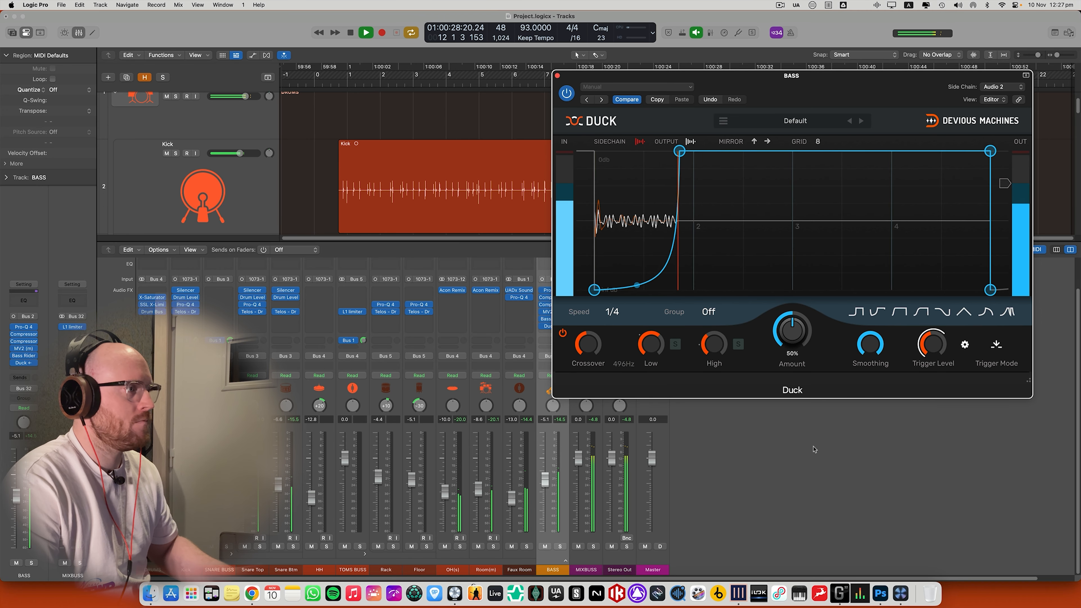
key("space")
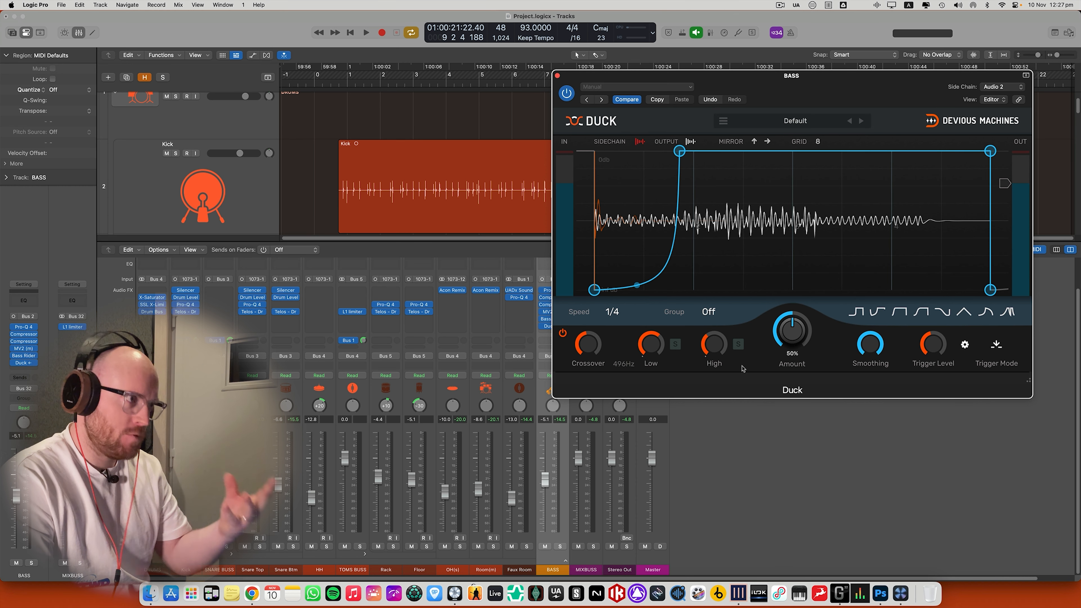
left_click(557, 76)
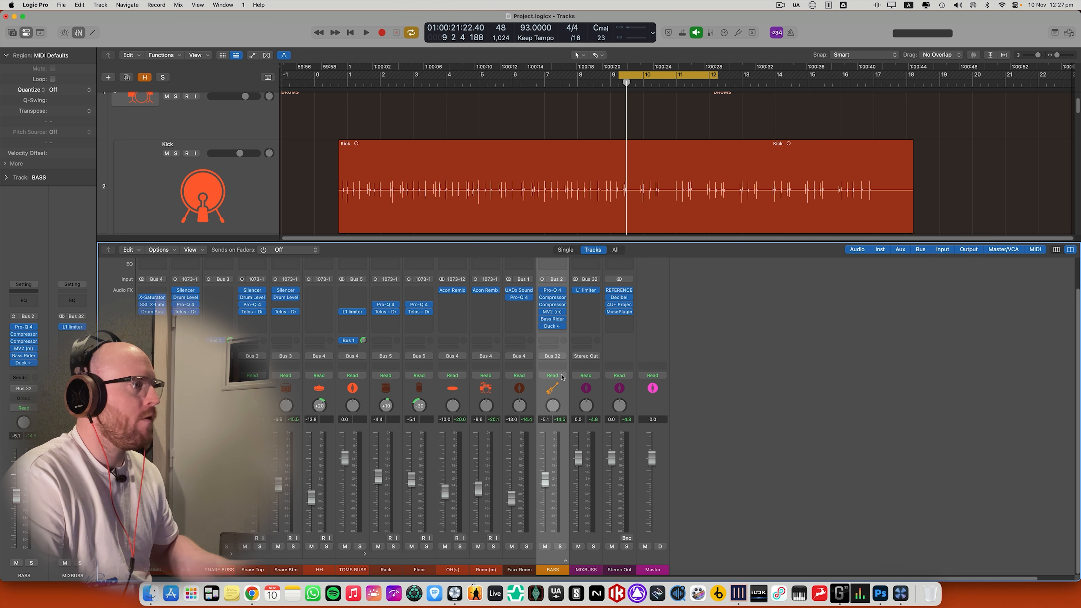
Insert FUSER on the BASS stack after Duck and enlarge its window
type("fuser")
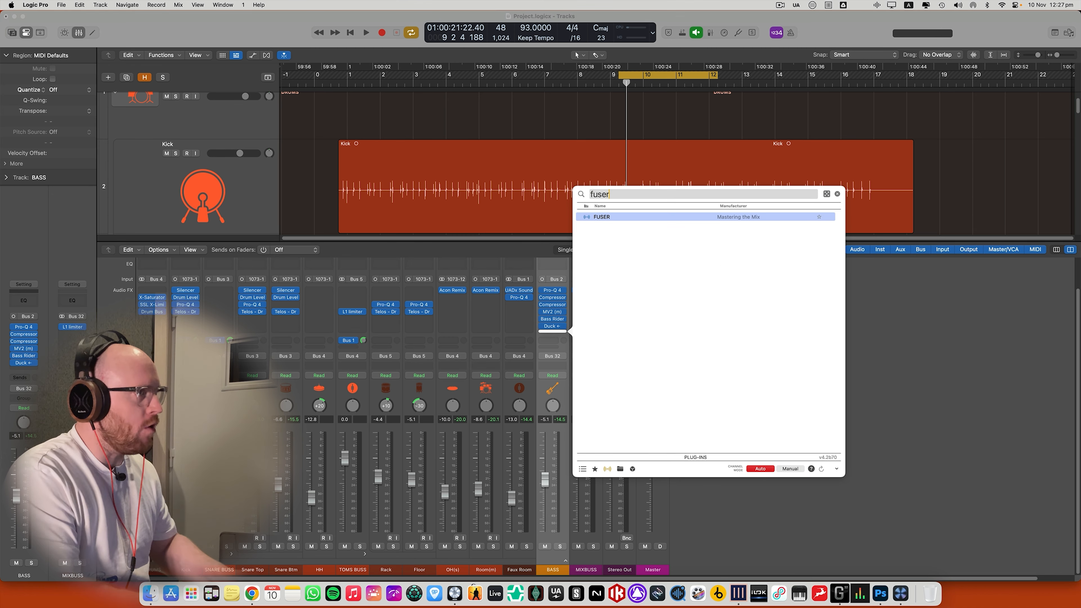
key("Return")
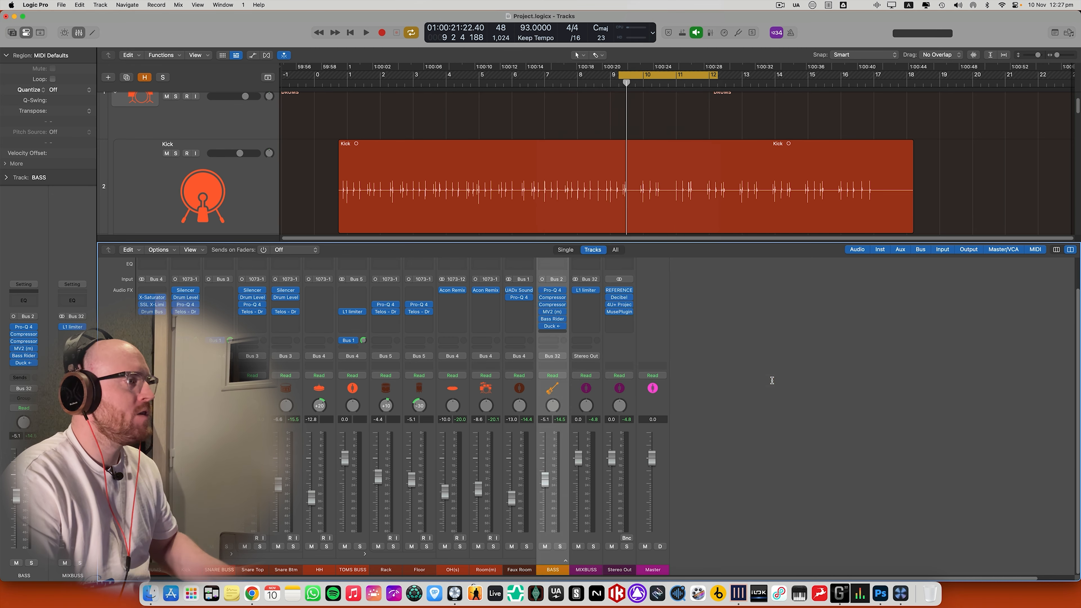
left_click(565, 136)
left_click_drag(566, 136, 568, 133)
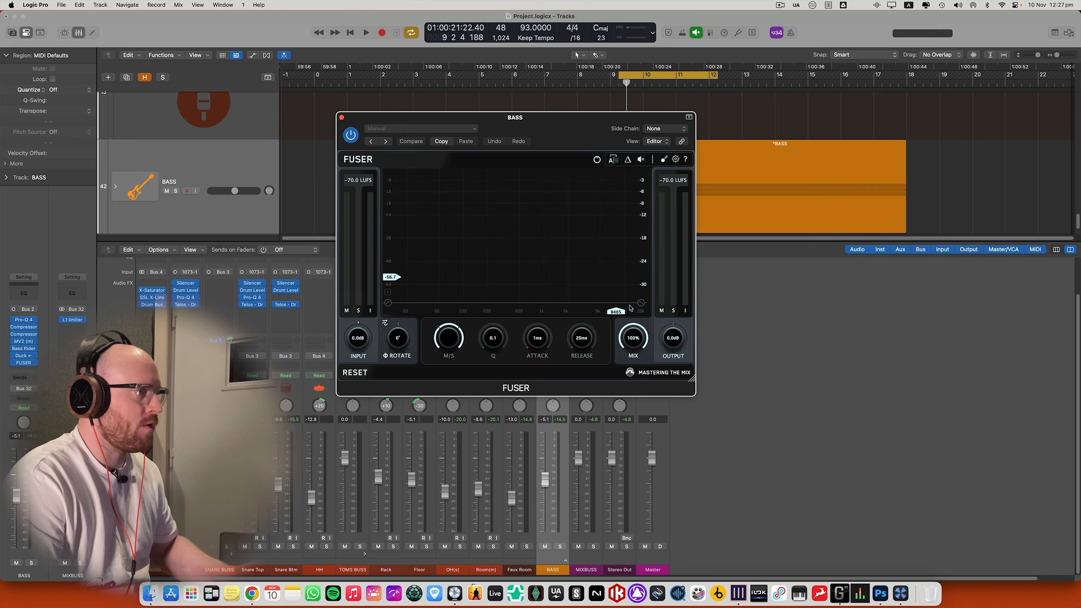
left_click_drag(691, 378, 768, 449)
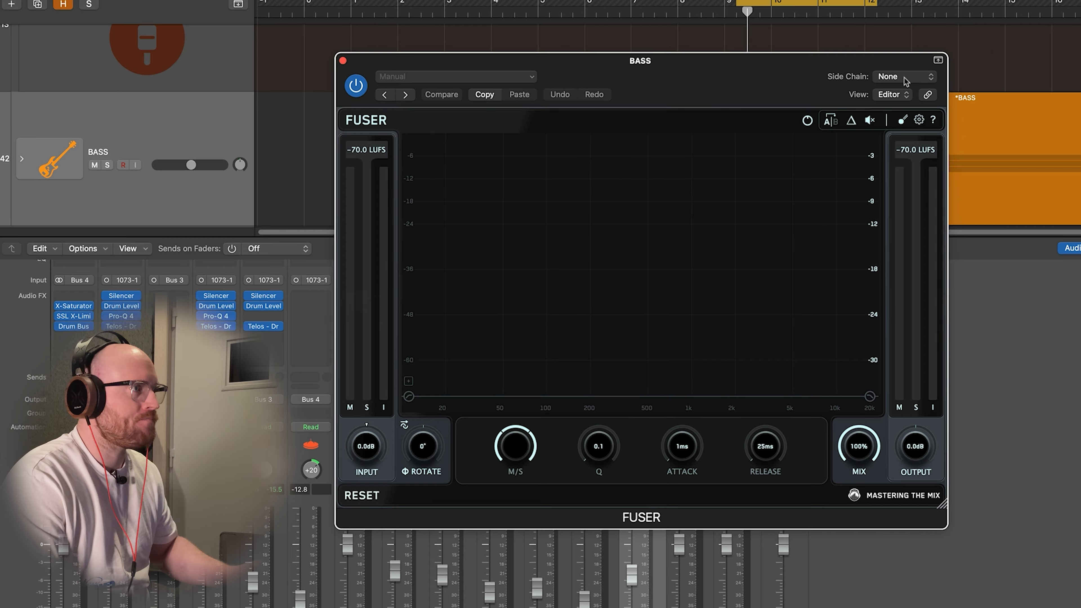
Set FUSER's side chain to Audio 2 and its gain stage fix to -5.1 dB for its channel and -2.7 dB for the side chain
left_click(904, 77)
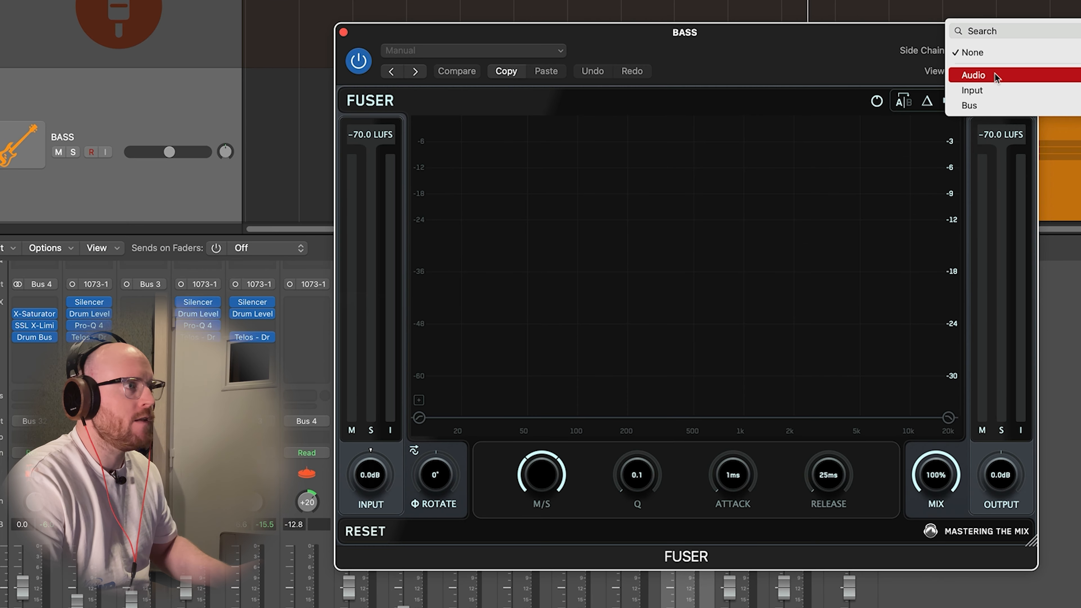
left_click(1080, 91)
left_click_drag(879, 43, 902, 1)
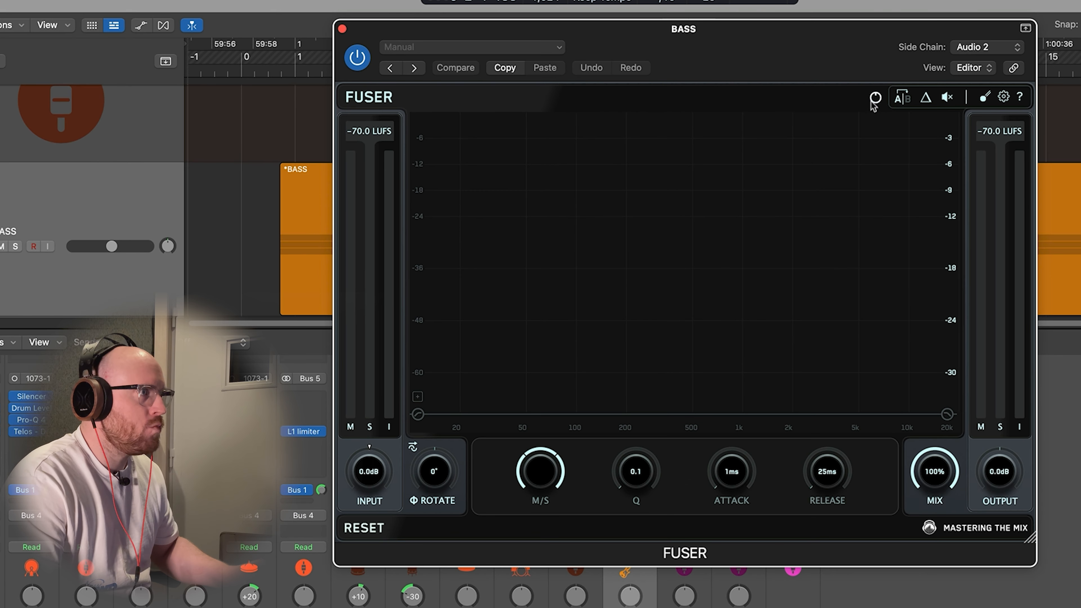
left_click(898, 60)
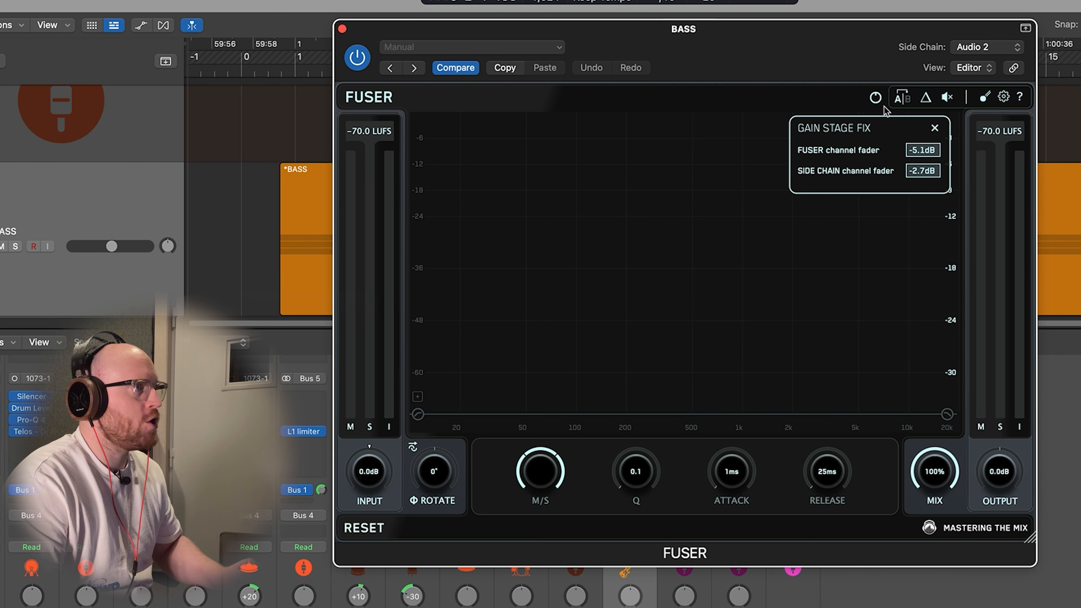
left_click(875, 98)
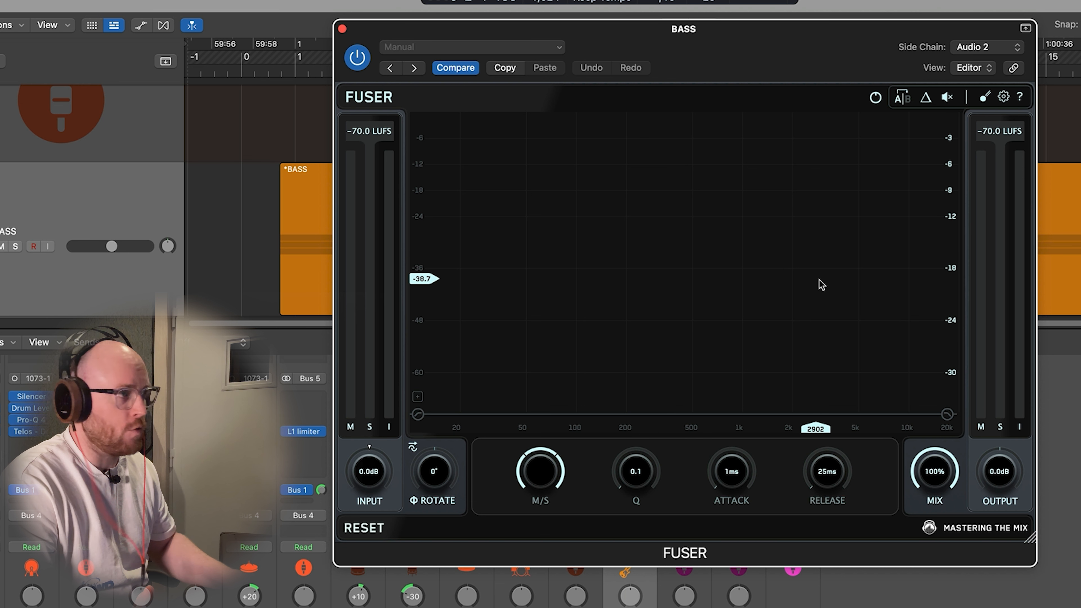
Play the BASS stack soloed with the Kick and have FUSER resolve their frequency conflicts
key("space")
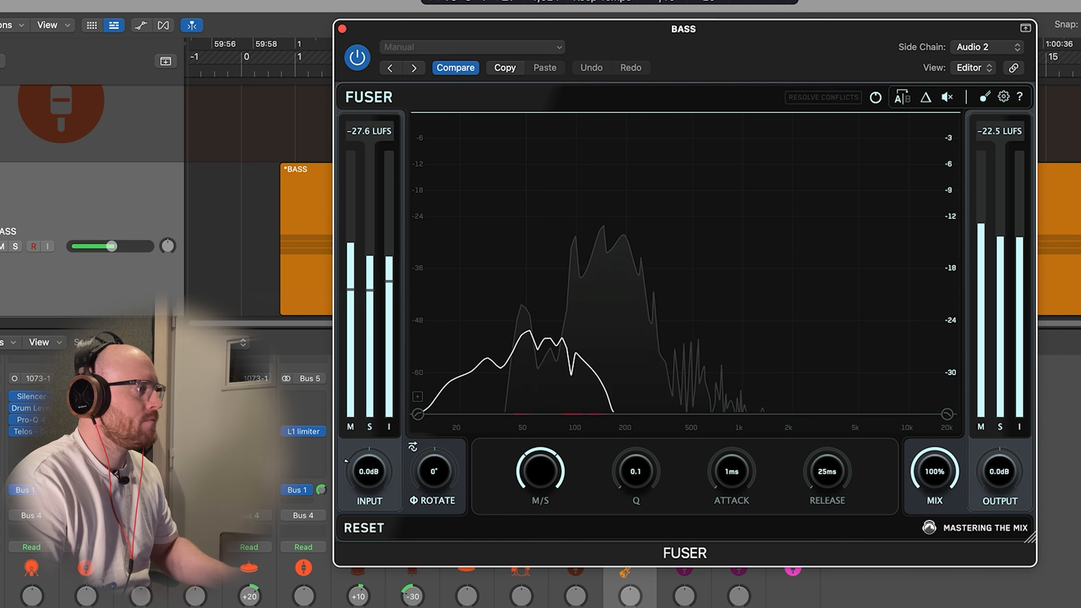
left_click(44, 607)
left_click(642, 607)
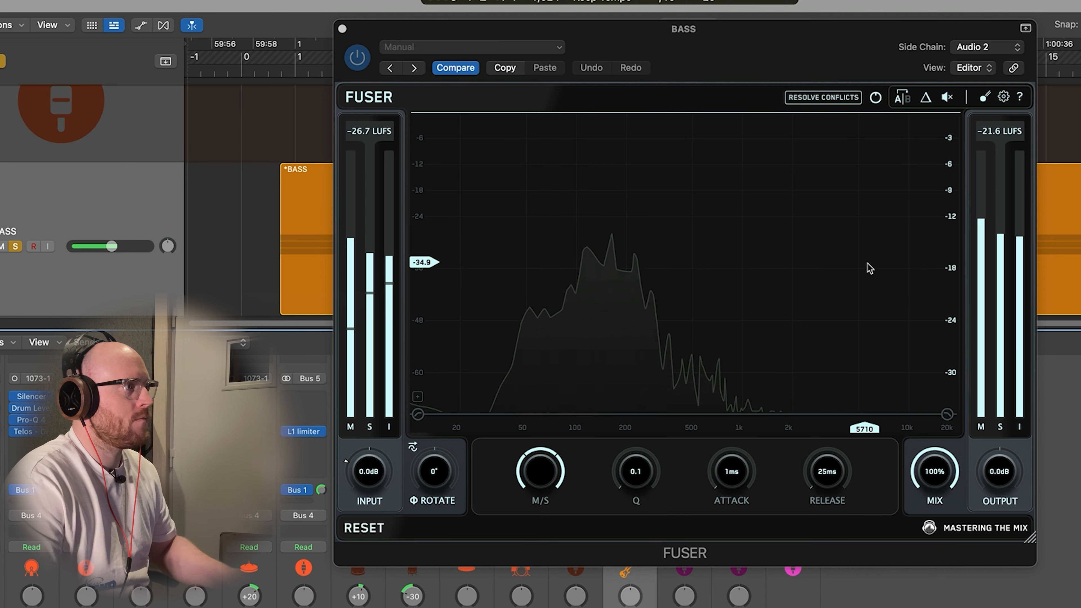
key("space")
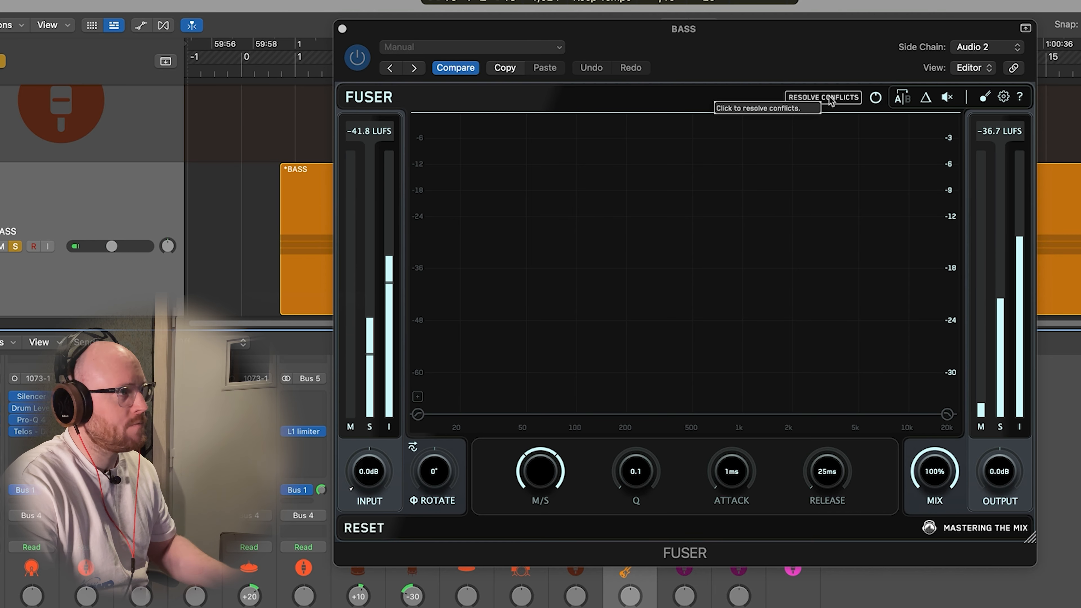
key("space")
left_click(832, 98)
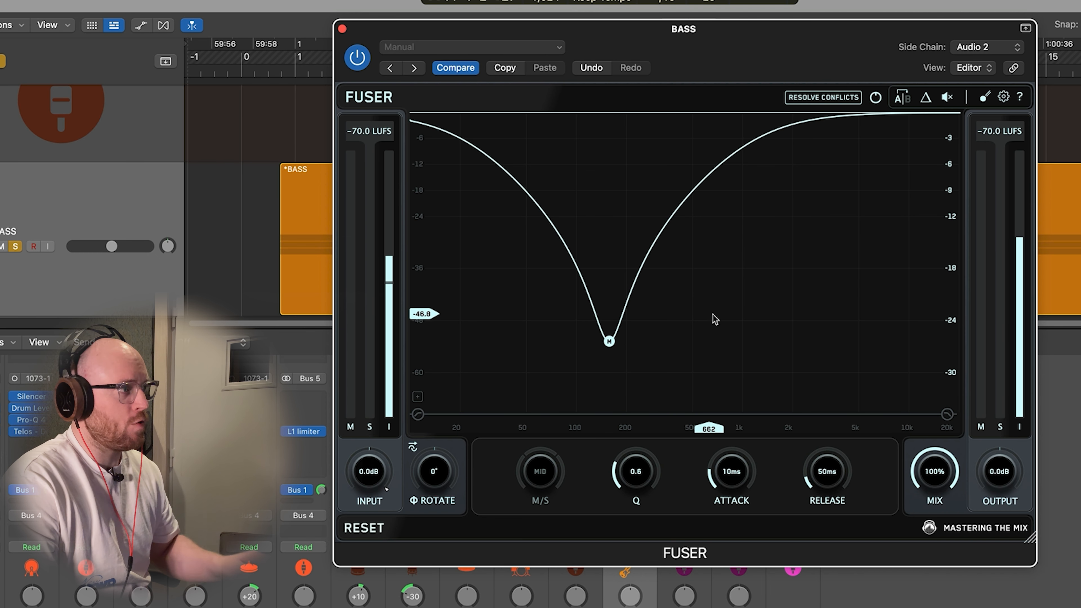
Run FUSER's automatic phase rotation analysis on the playing loop and listen to the result
key("space")
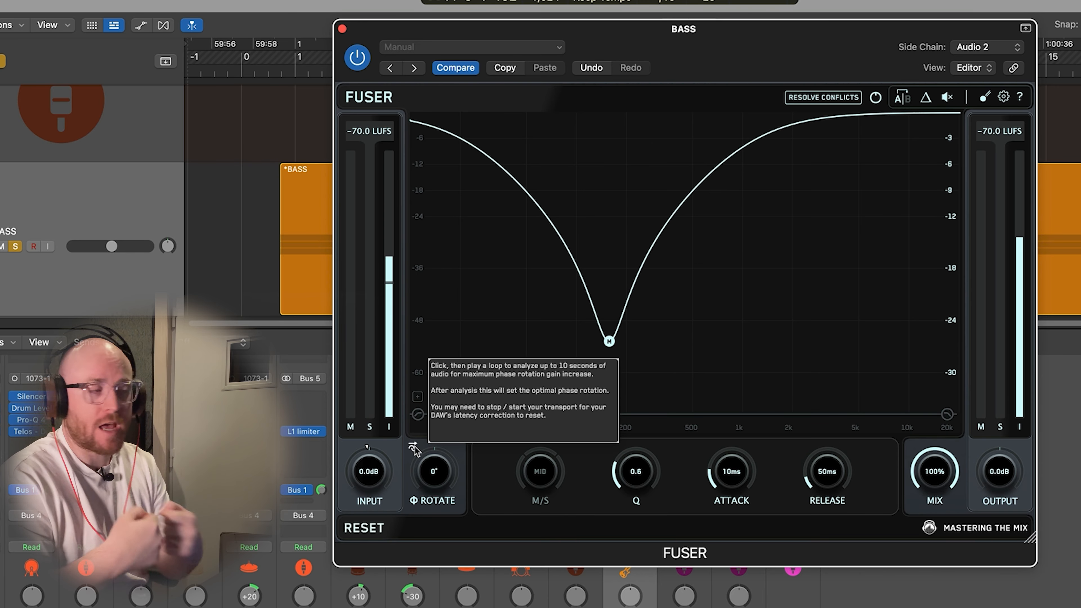
key("space")
left_click(413, 447)
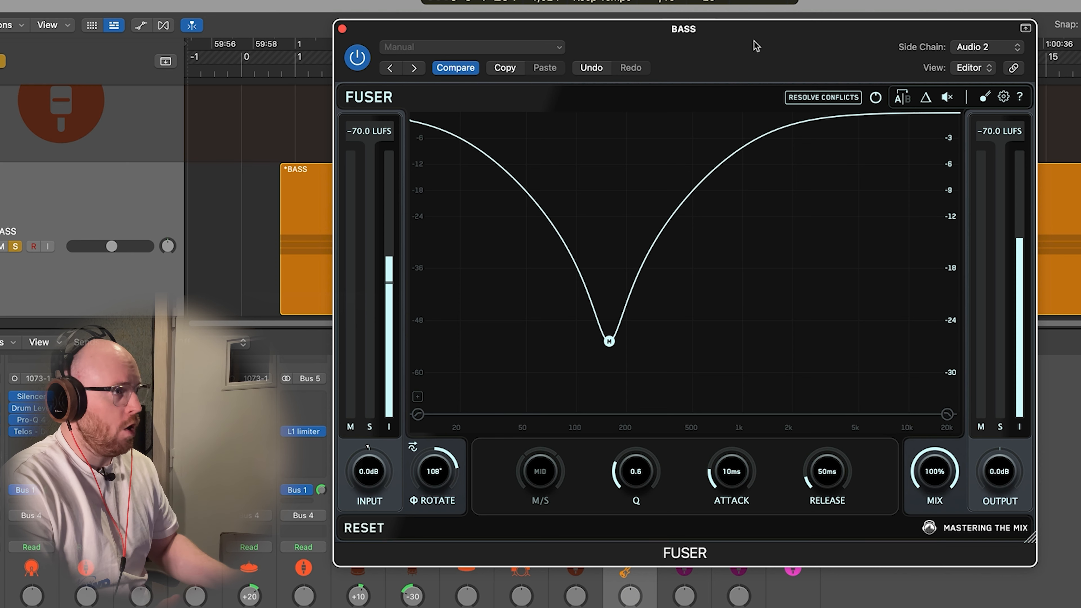
key("space")
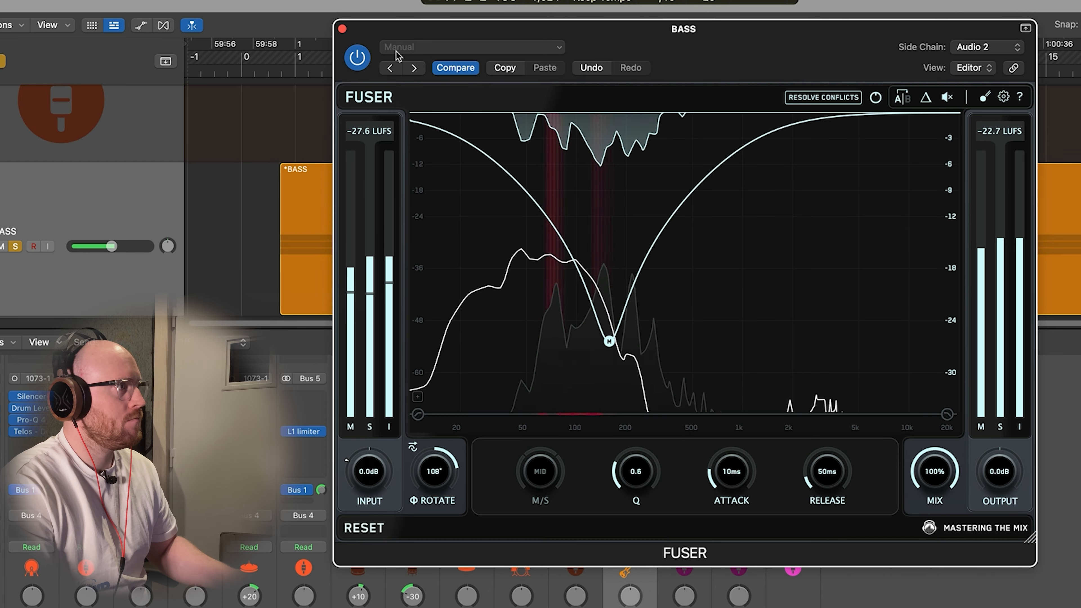
Compare the BASS and Kick loop with FUSER bypassed and active, then stop playback and close the plug-in
left_click(357, 57)
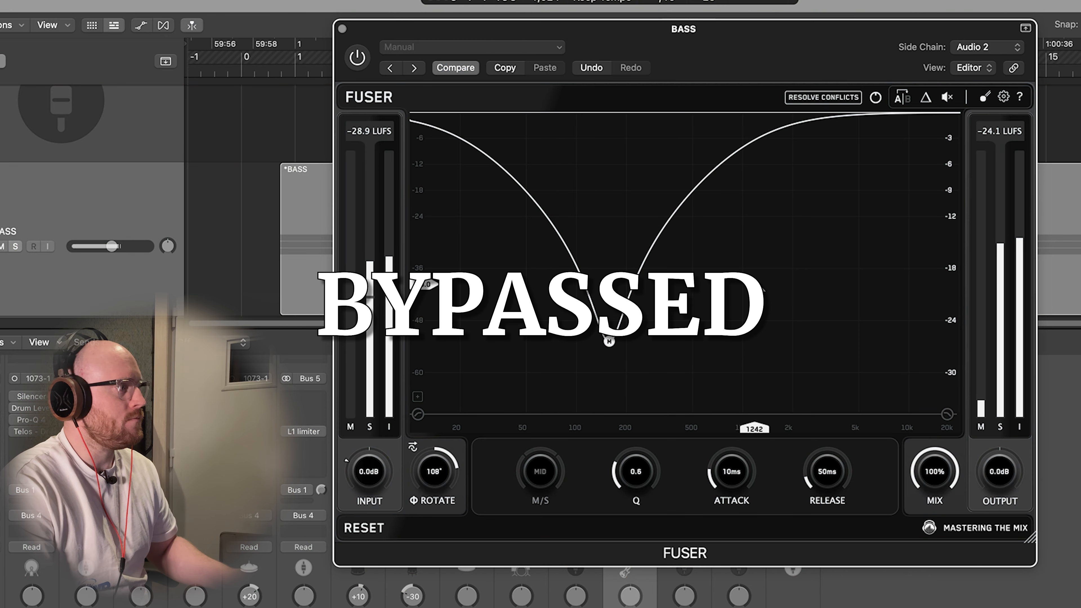
left_click(357, 57)
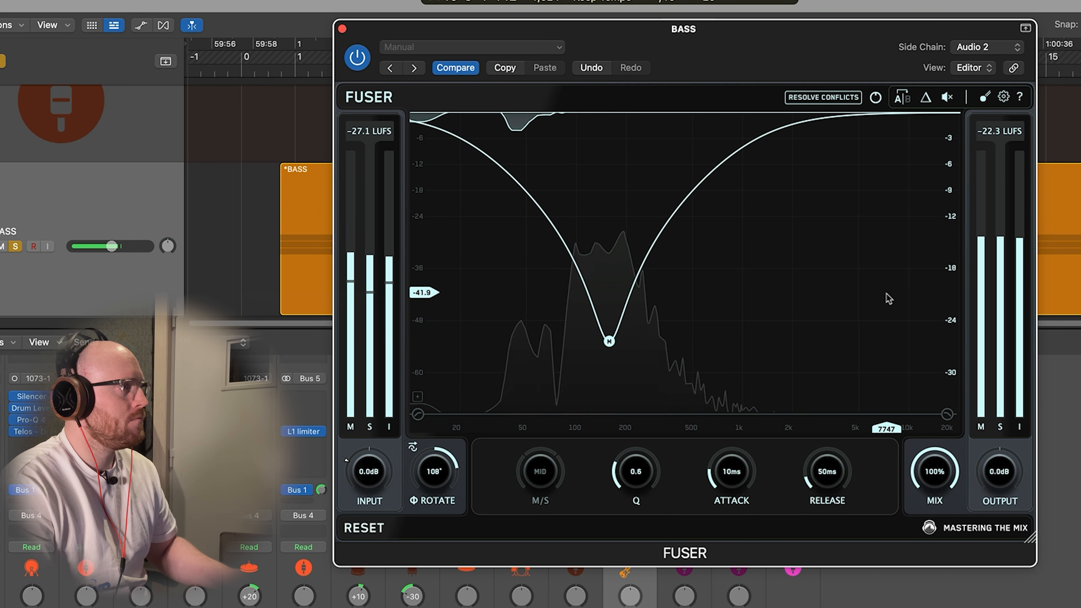
key("space")
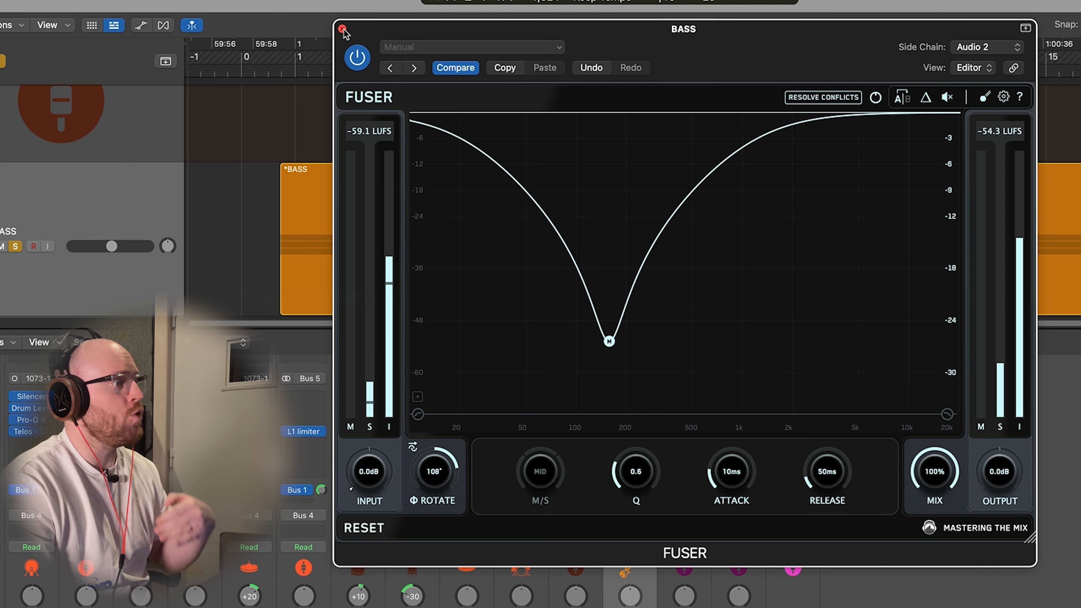
left_click(342, 29)
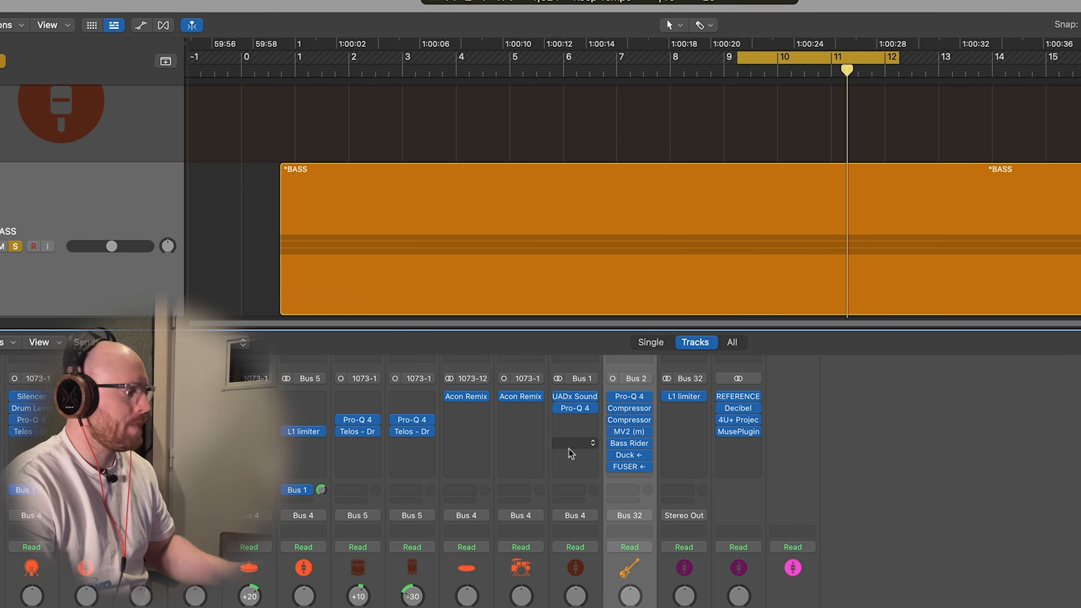
Clear the solos and, against the full mix, raise the low end points of Duck's volume curve on BASS for shallower ducking
left_click(2, 63)
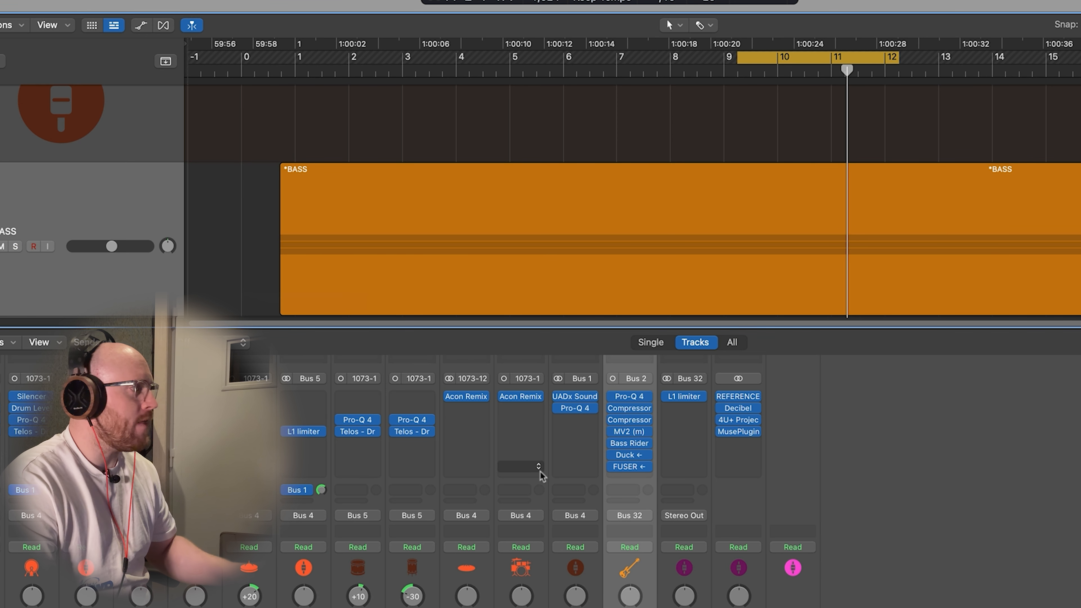
key("space")
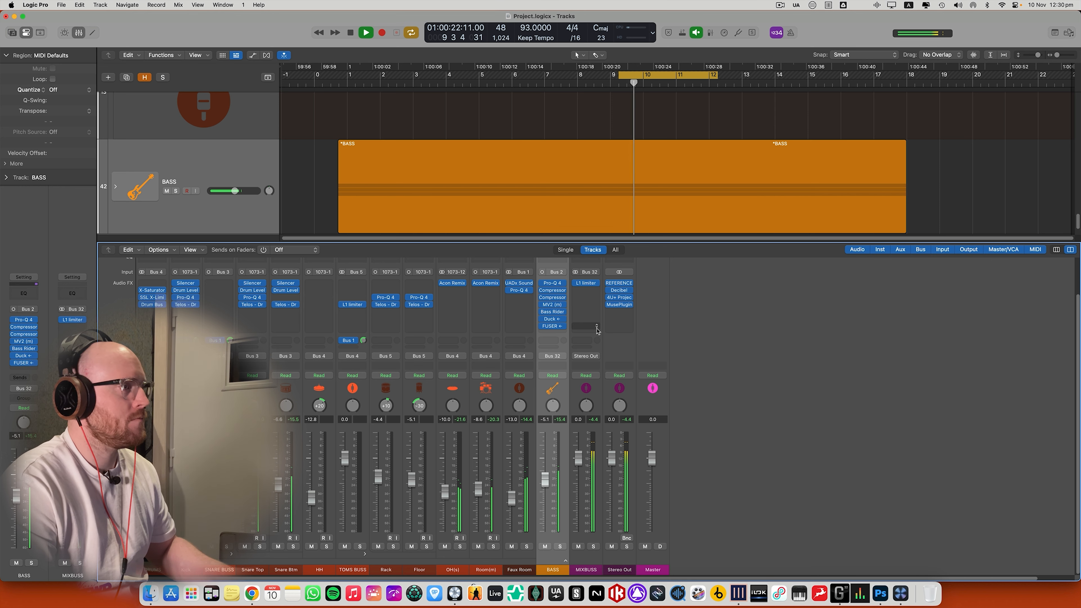
left_click(552, 320)
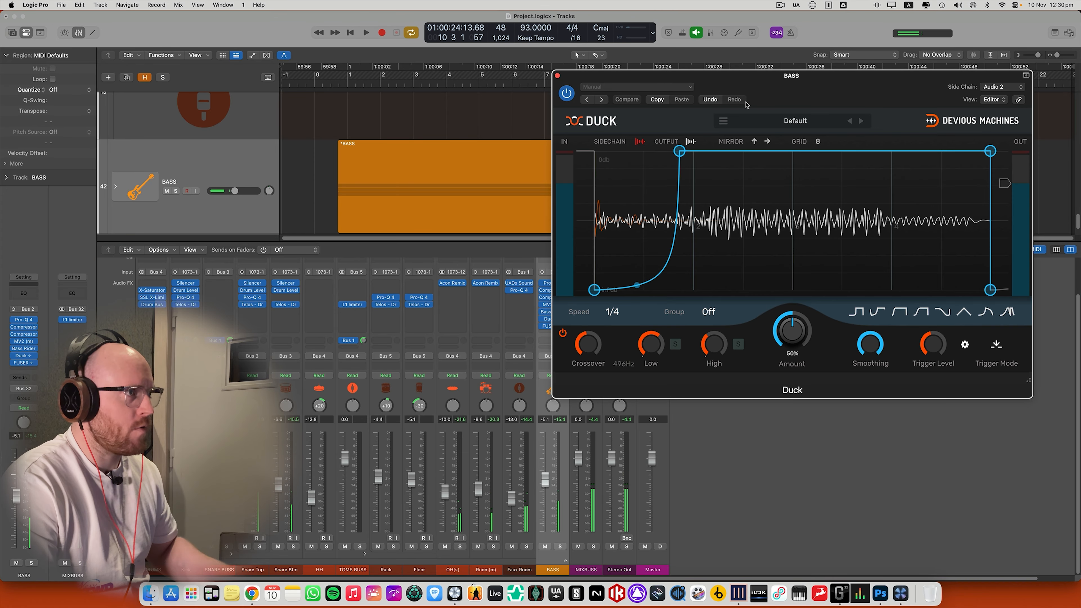
left_click_drag(760, 91, 647, 130)
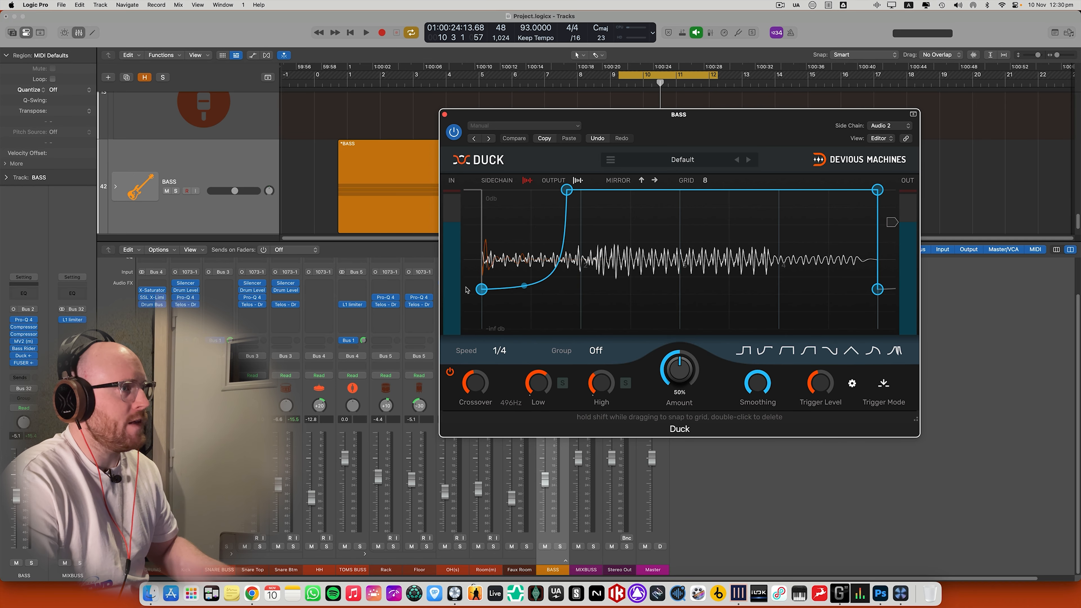
key("space")
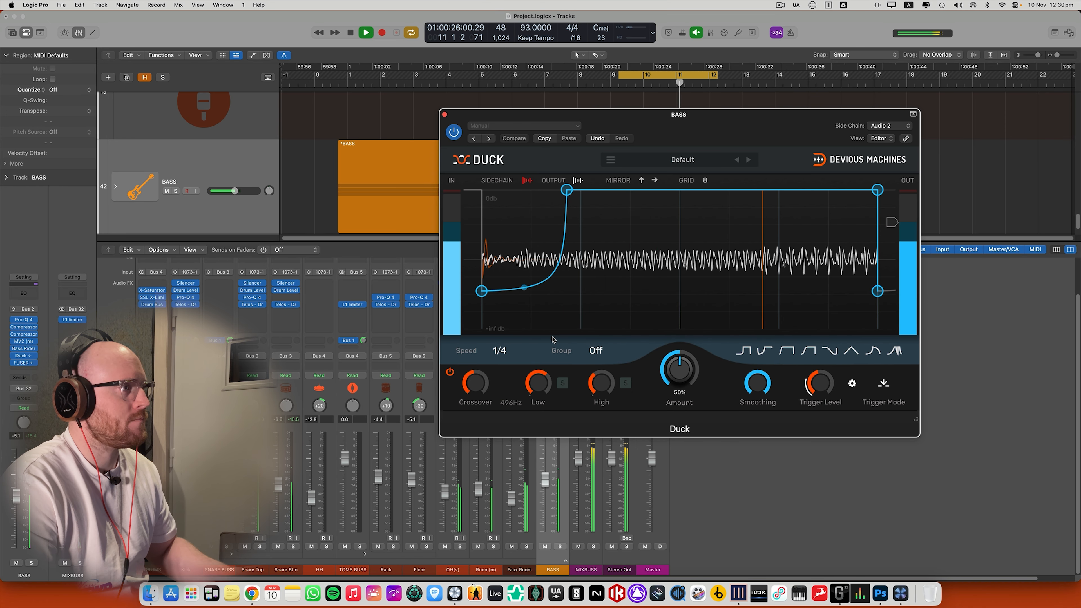
left_click_drag(481, 290, 480, 295)
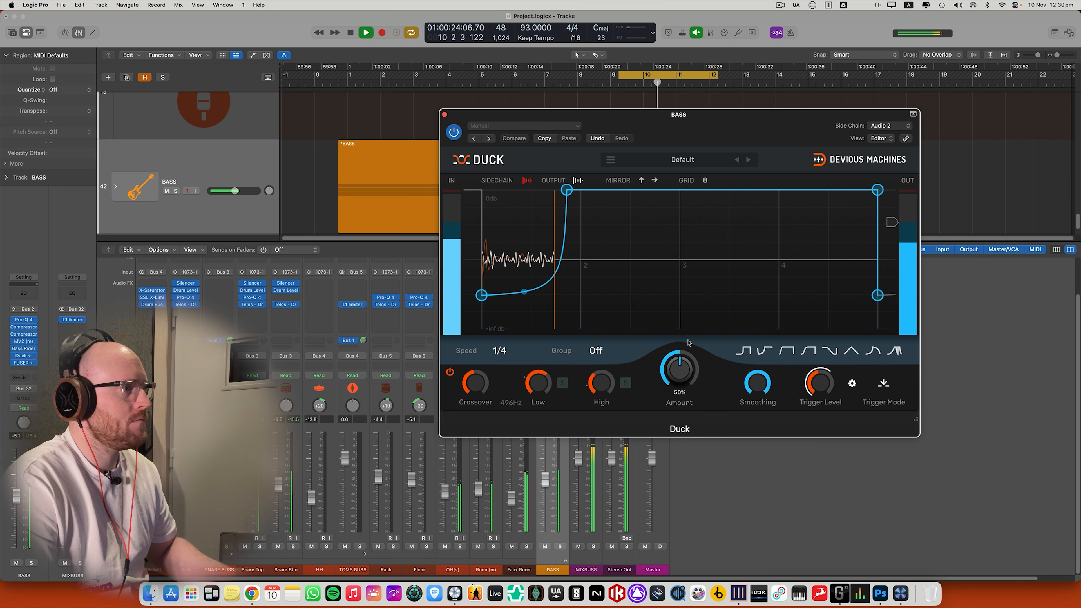
key("space")
left_click(444, 115)
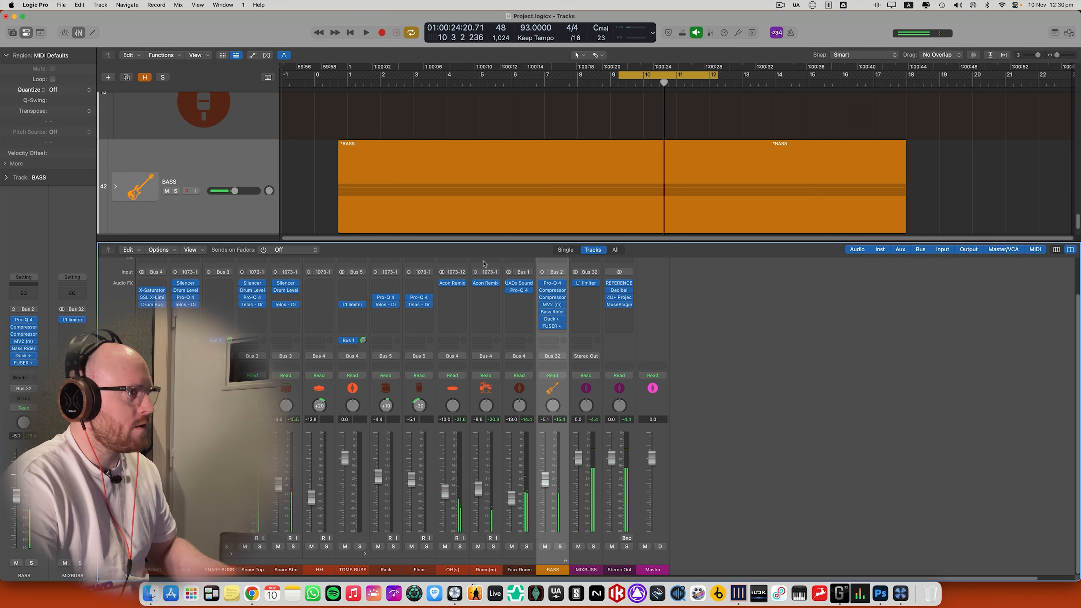
Have FUSER on the BASS stack resolve its frequency conflicts again while the full mix plays
left_click(552, 327)
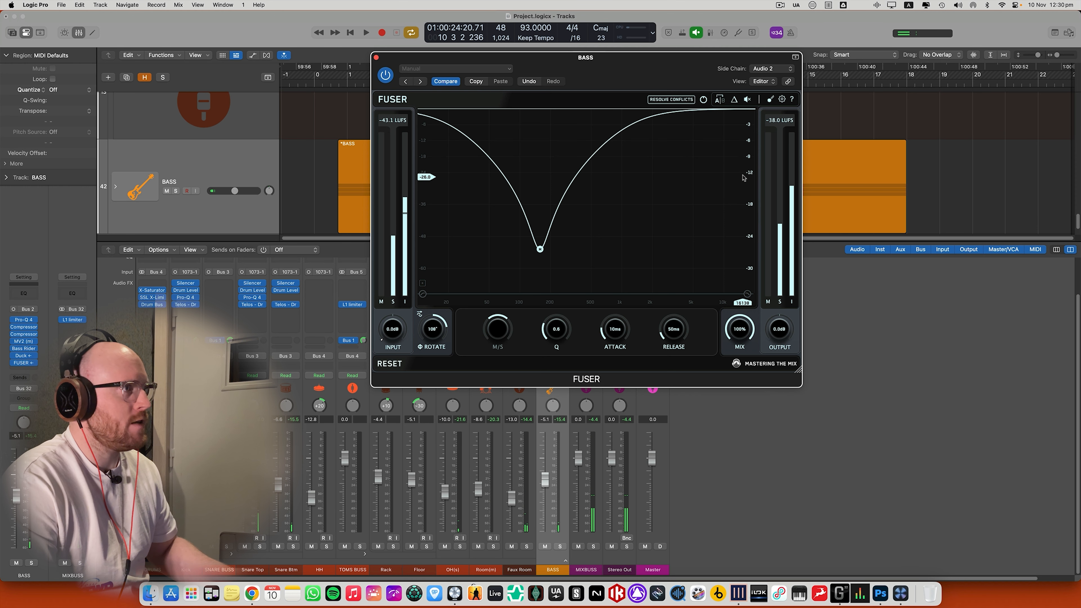
key("space")
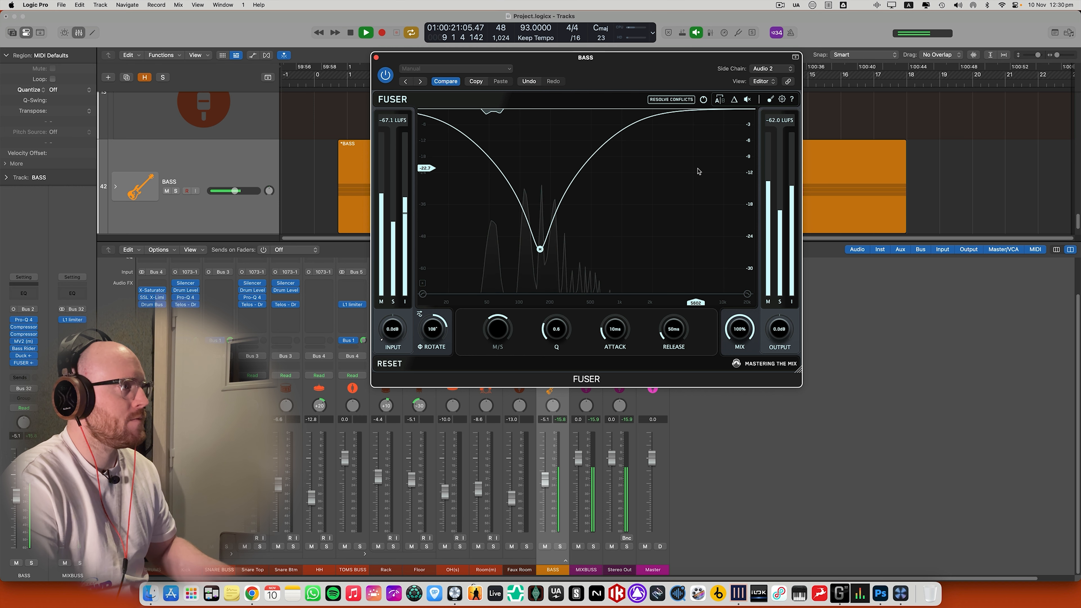
left_click(677, 100)
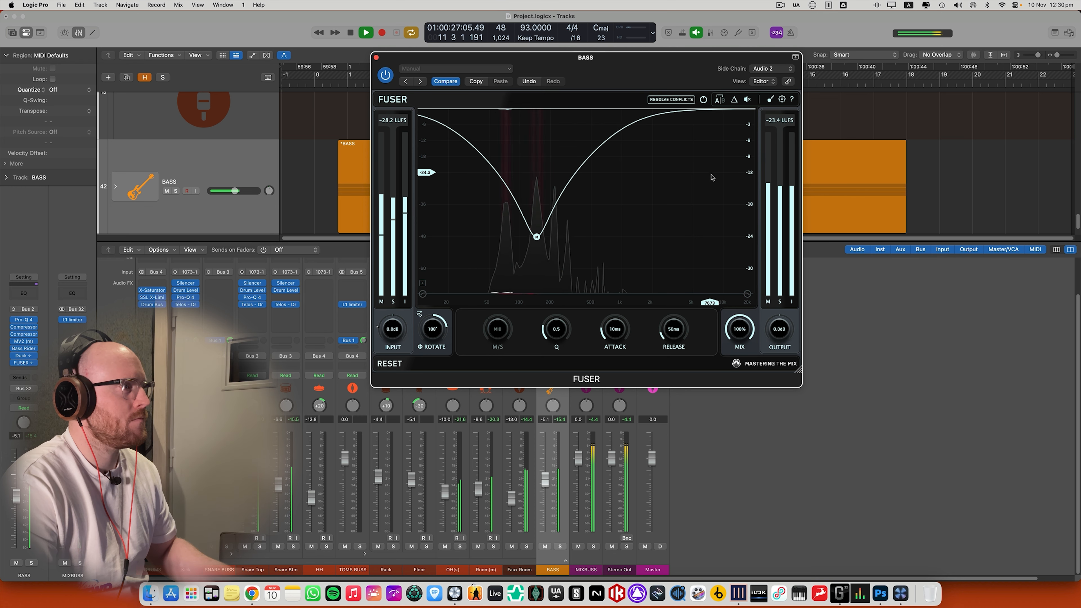
key("space")
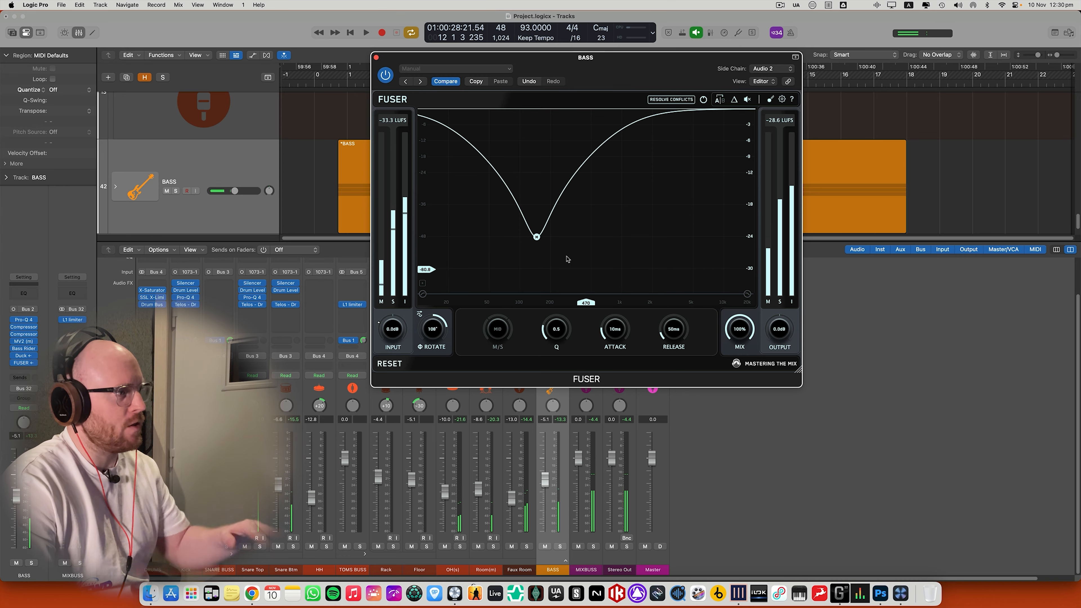
left_click(376, 58)
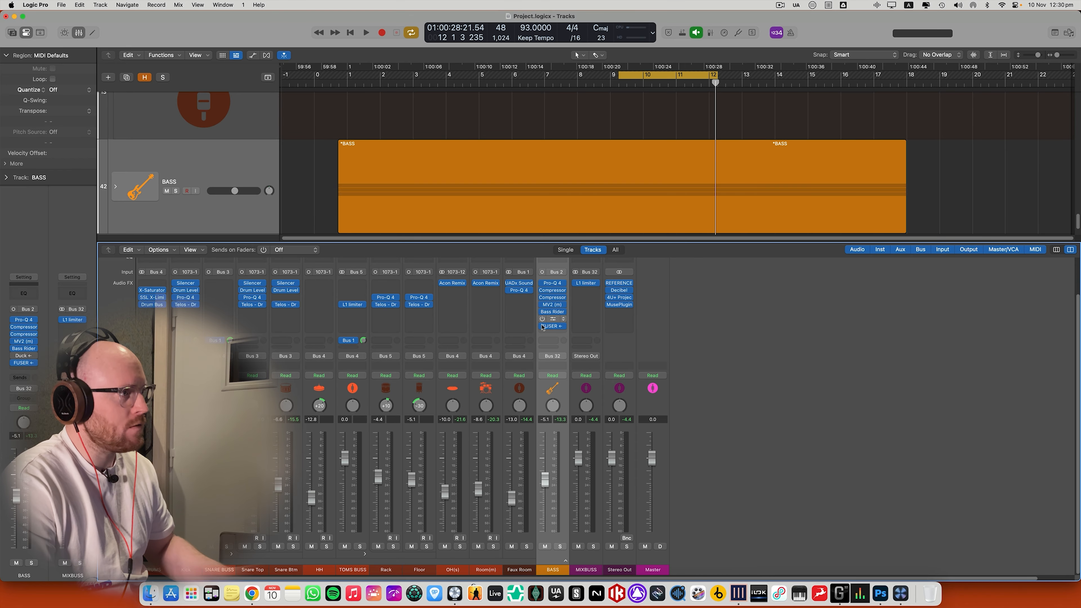
Insert Trackspacer 2.5 after FUSER on the BASS stack and set its side chain to Audio 2
left_click(548, 331)
type("track")
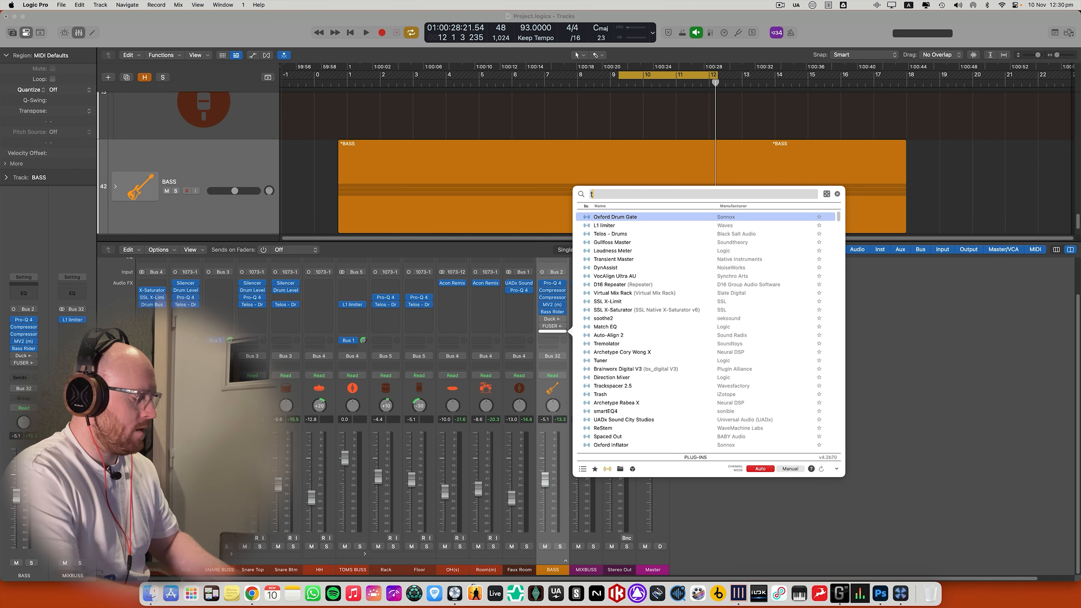
key("Return")
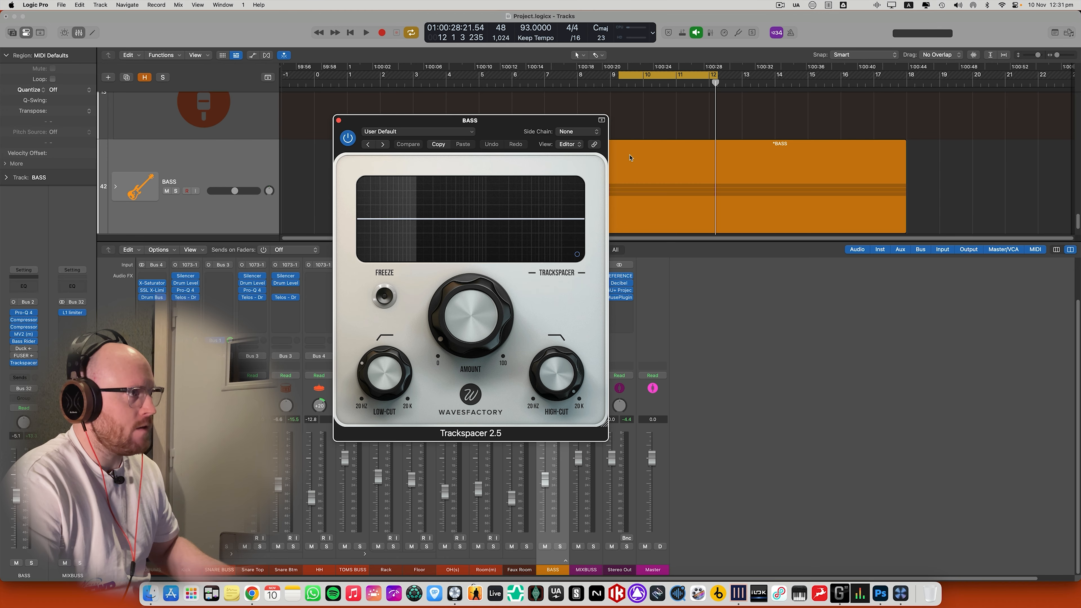
left_click(586, 133)
mouse_move(593, 147)
left_click(681, 156)
left_click(142, 606)
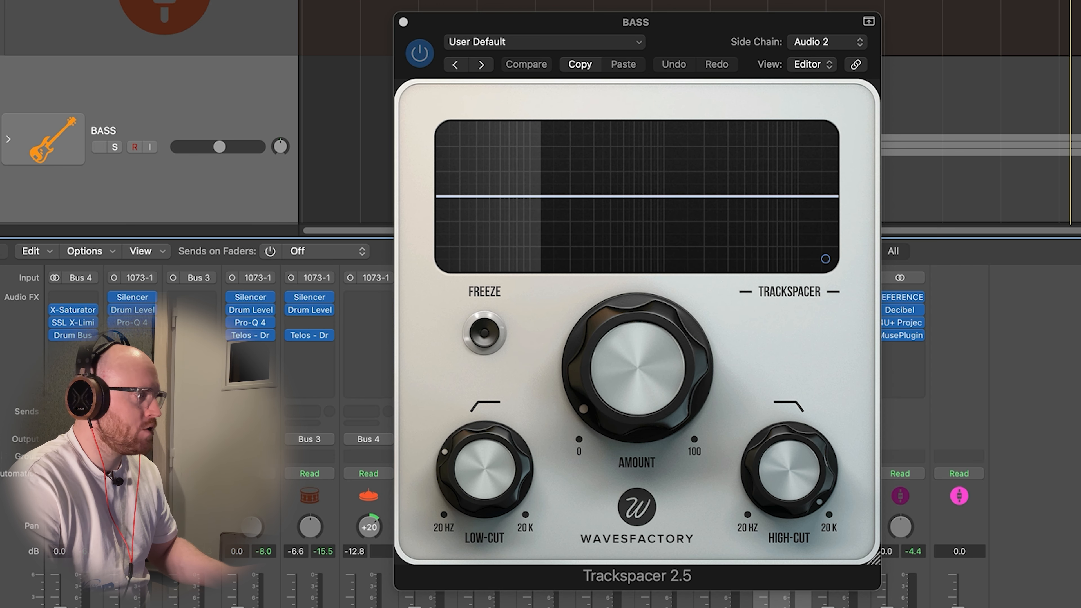
Solo the BASS stack, lower Trackspacer's low-cut to 20 Hz and raise its Amount to roughly a third during playback
key("s")
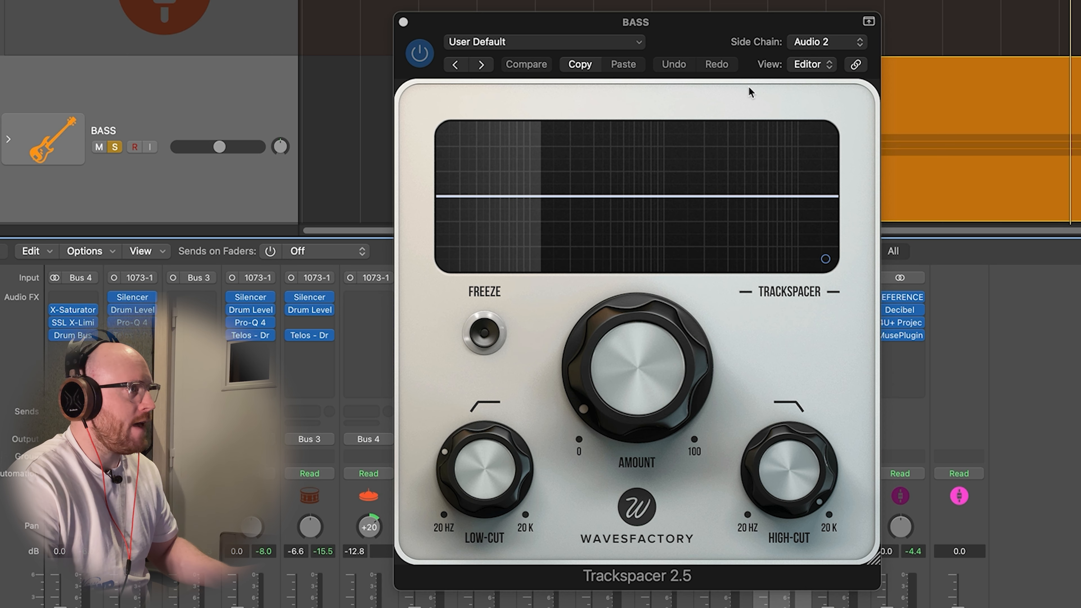
left_click_drag(718, 44, 728, 43)
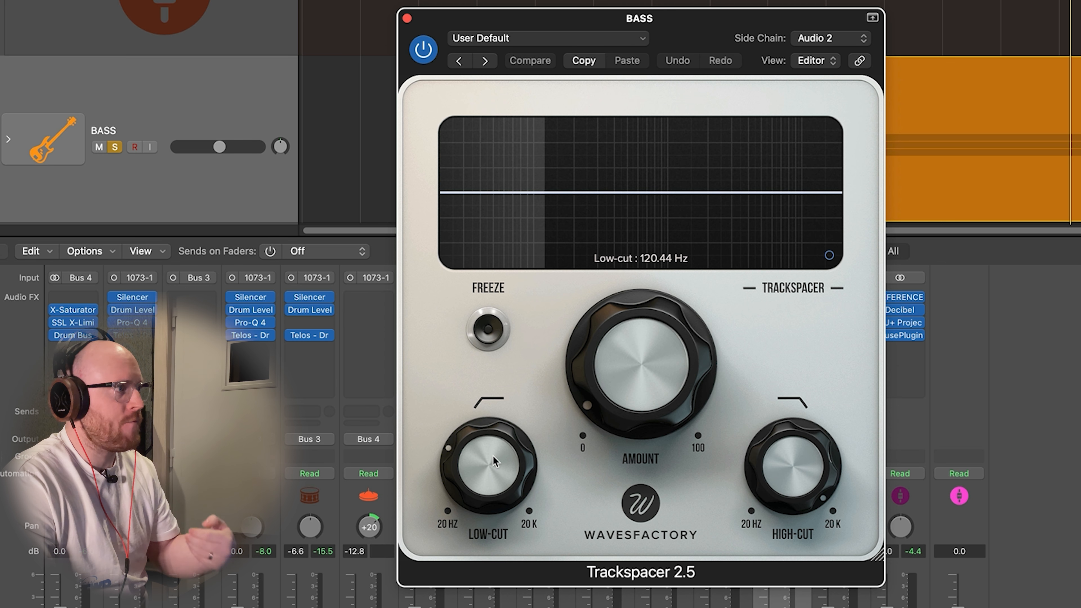
left_click_drag(492, 455, 476, 585)
key("space")
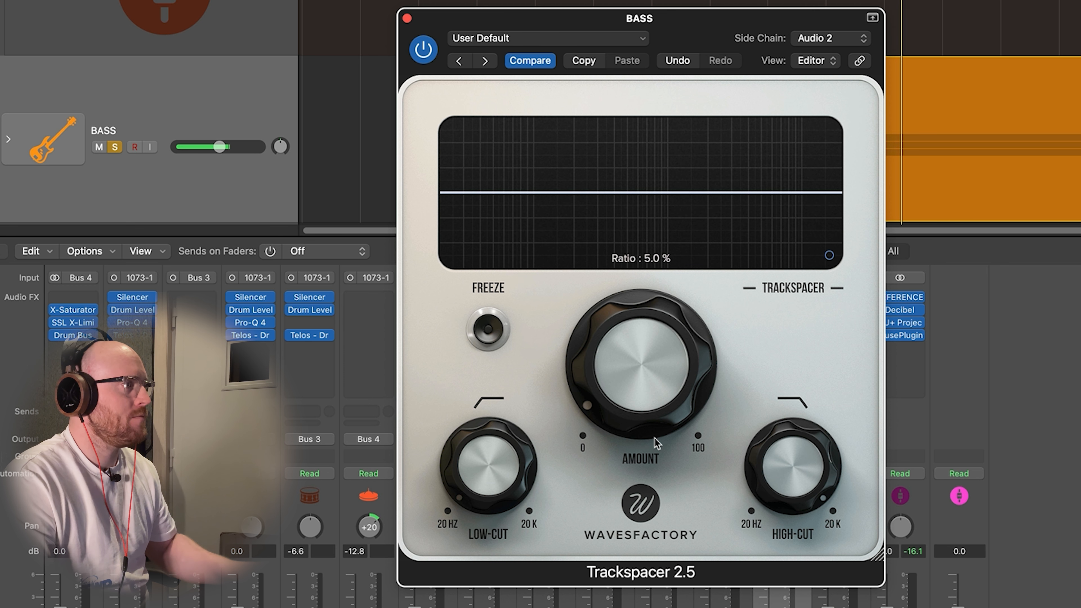
left_click_drag(638, 377, 623, 251)
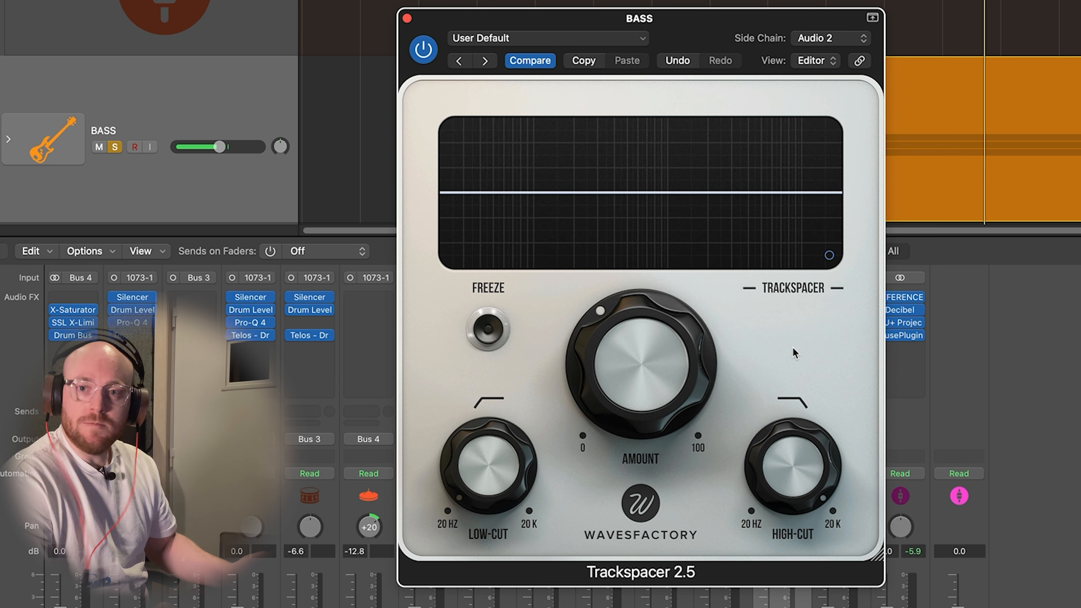
Lower Trackspacer's high-cut to about the middle of its range and move its window clear of the BASS channel strip
mouse_move(752, 482)
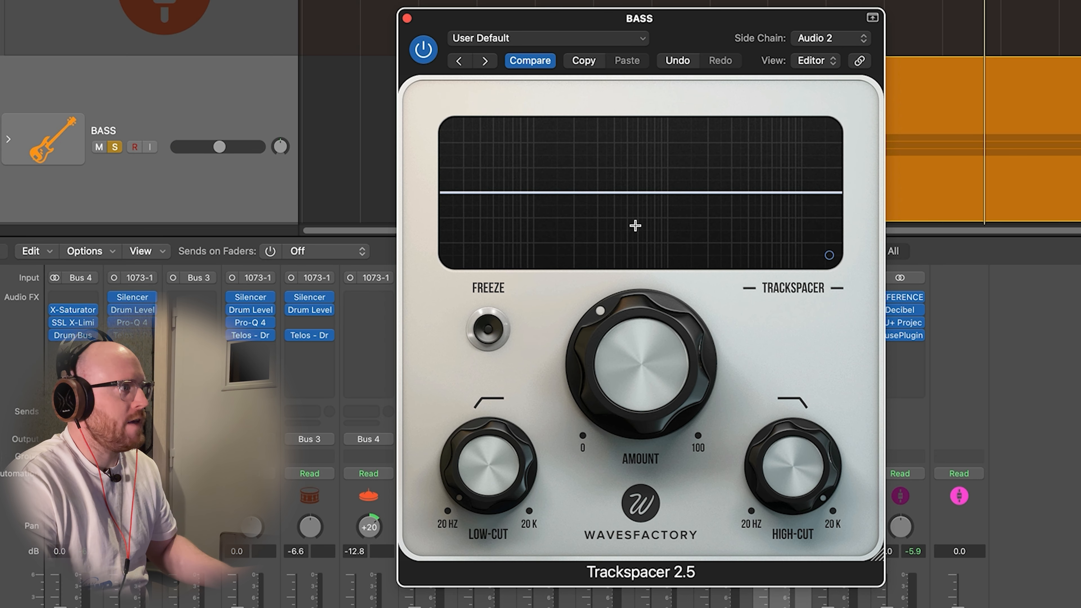
left_click_drag(791, 464, 765, 526)
left_click_drag(746, 607, 750, 601)
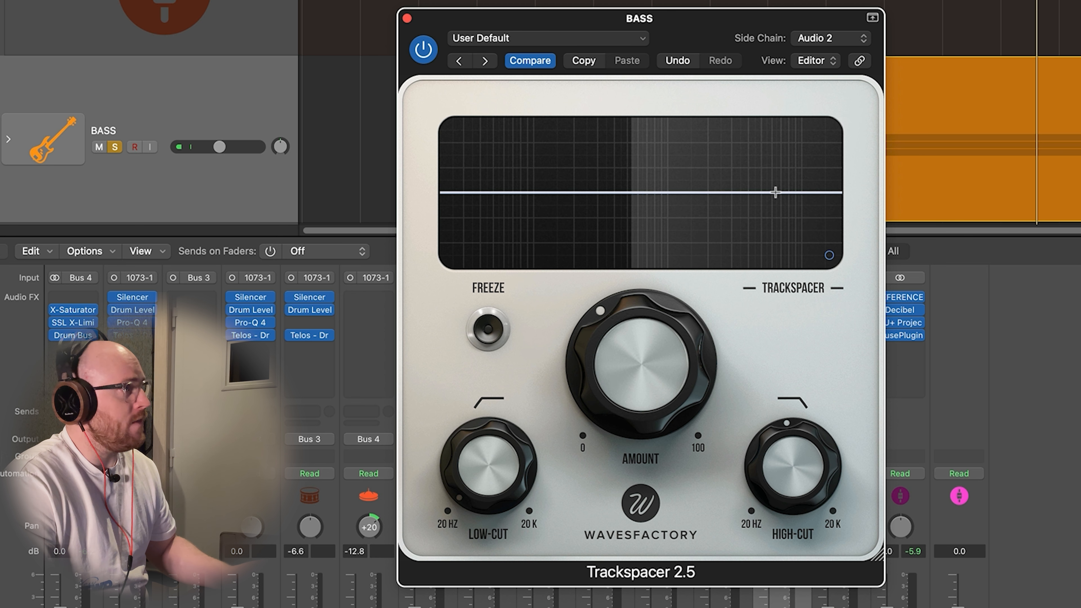
left_click_drag(771, 27, 629, 32)
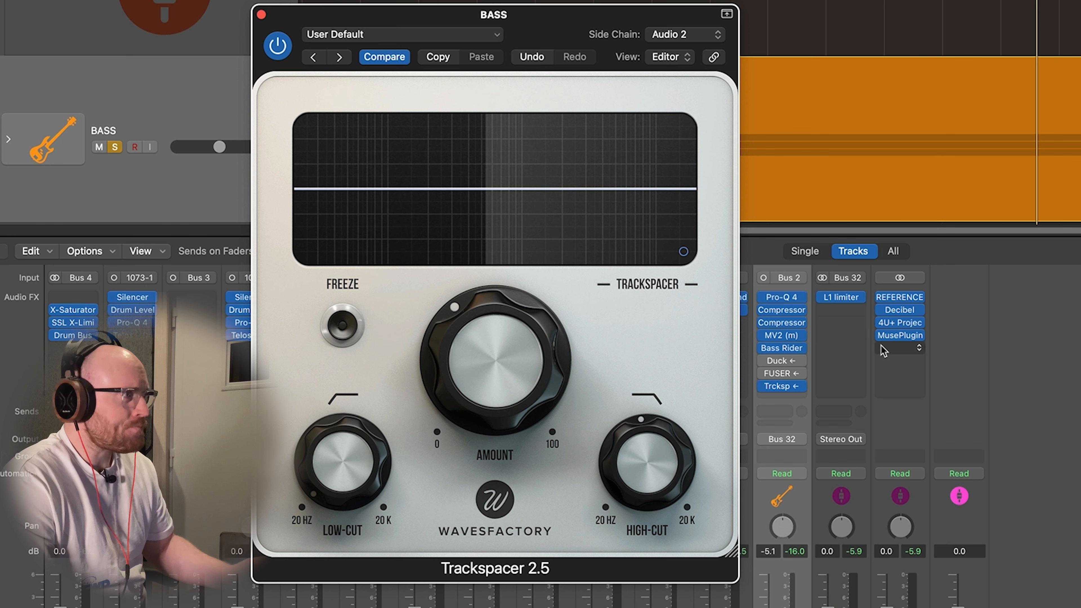